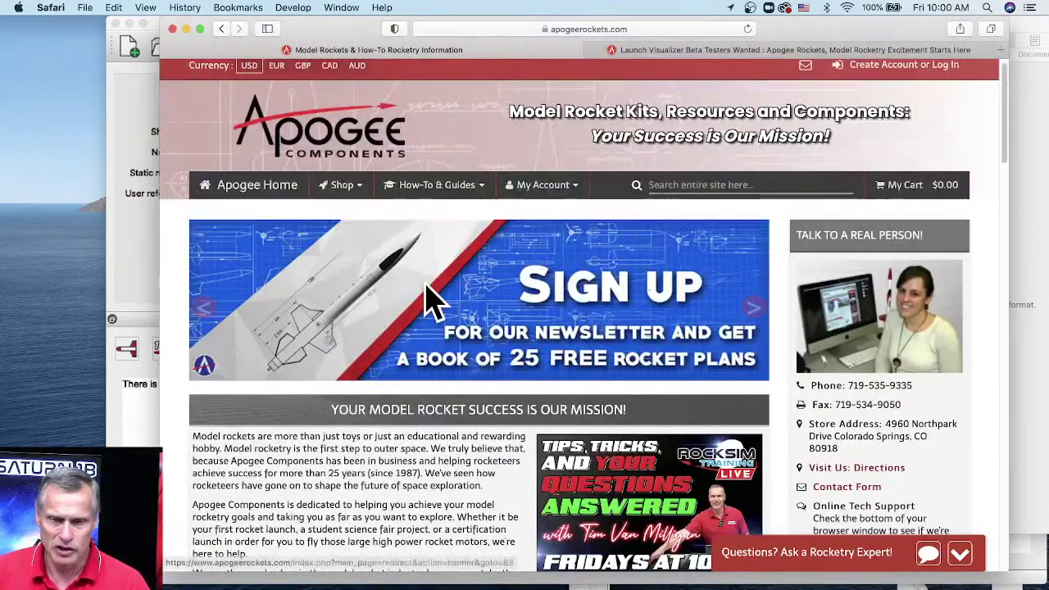
Open the RockSim product page from the shop's Rocket Software category
{"action": "left_click", "coordinate": [354, 200]}
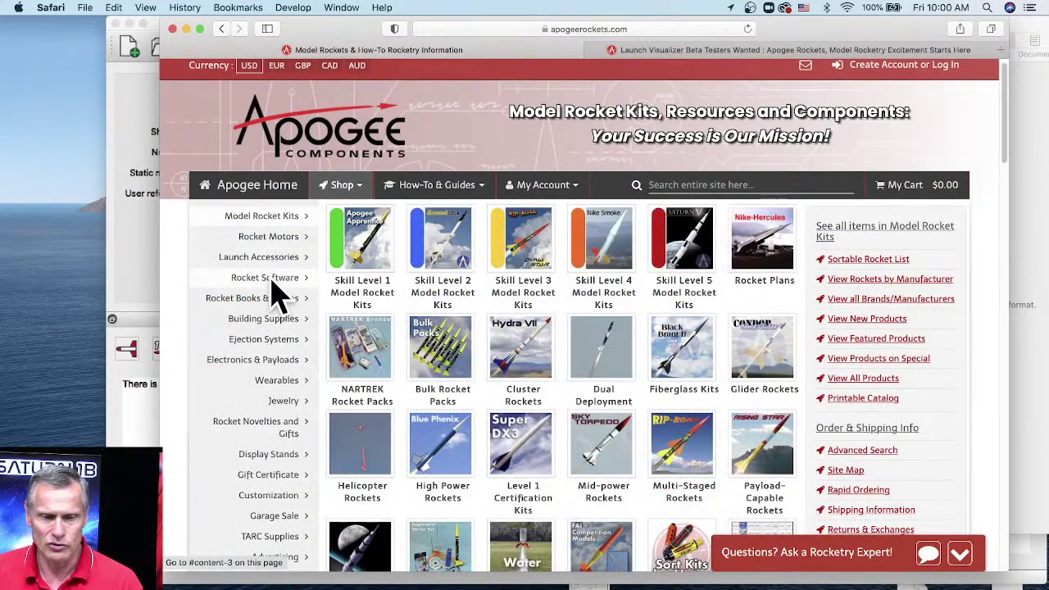
{"action": "mouse_move", "coordinate": [274, 282]}
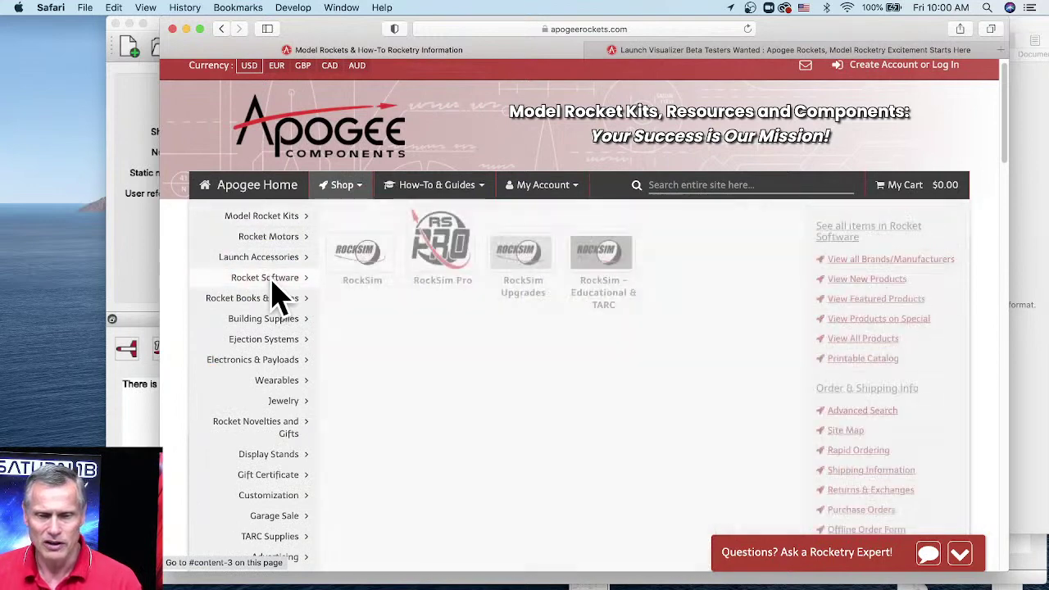
{"action": "left_click", "coordinate": [360, 258]}
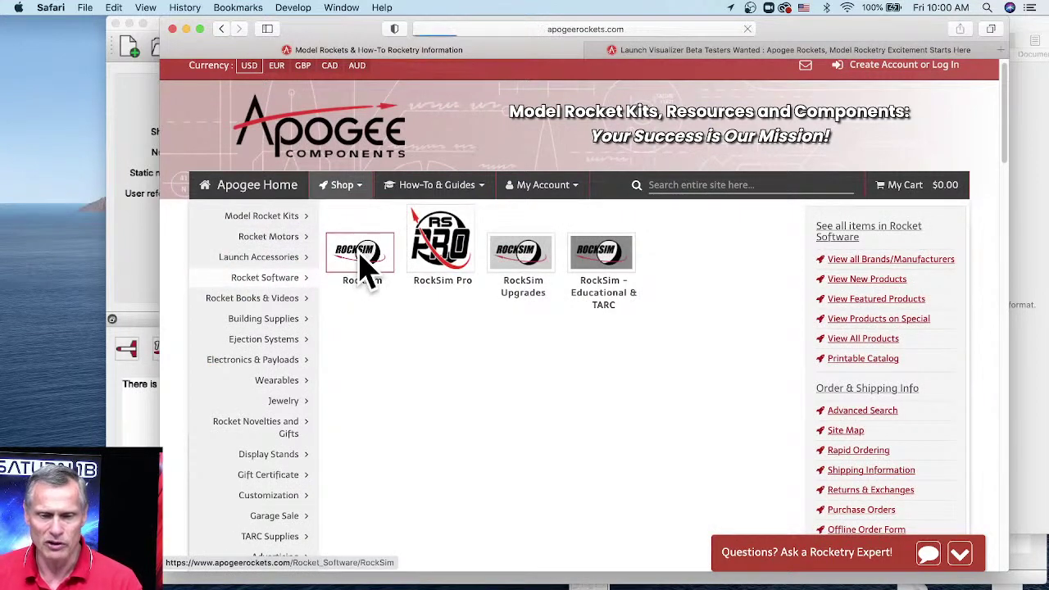
Open the Learn How To Use RockSim link in the product's additional information and look through the video tutorial list
{"action": "scroll", "coordinate": [533, 374], "scroll_direction": "down", "scroll_amount": 3}
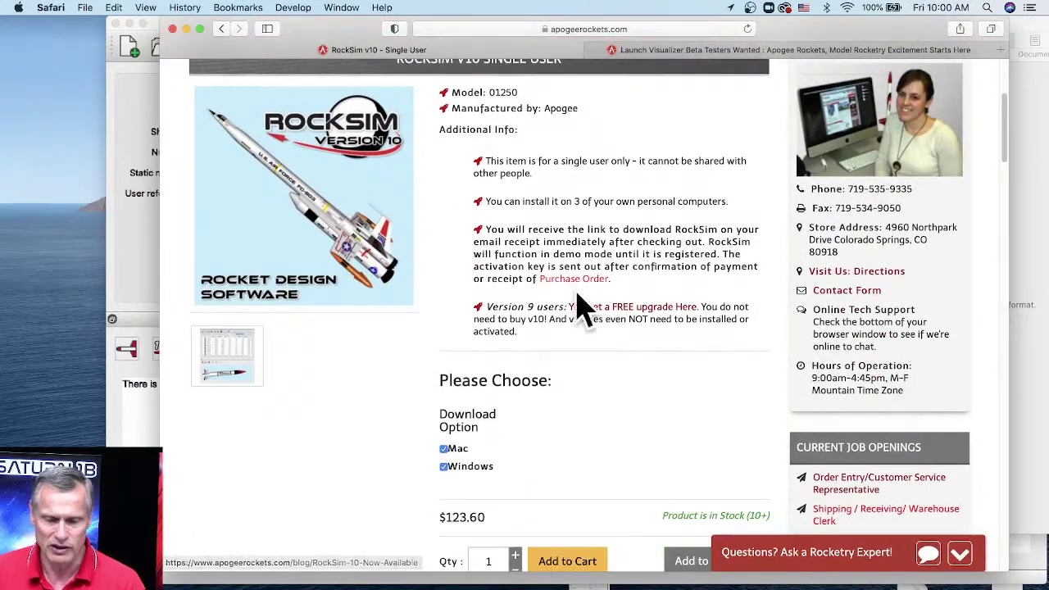
{"action": "scroll", "coordinate": [573, 295], "scroll_direction": "down", "scroll_amount": 10}
{"action": "scroll", "coordinate": [557, 279], "scroll_direction": "down", "scroll_amount": 6}
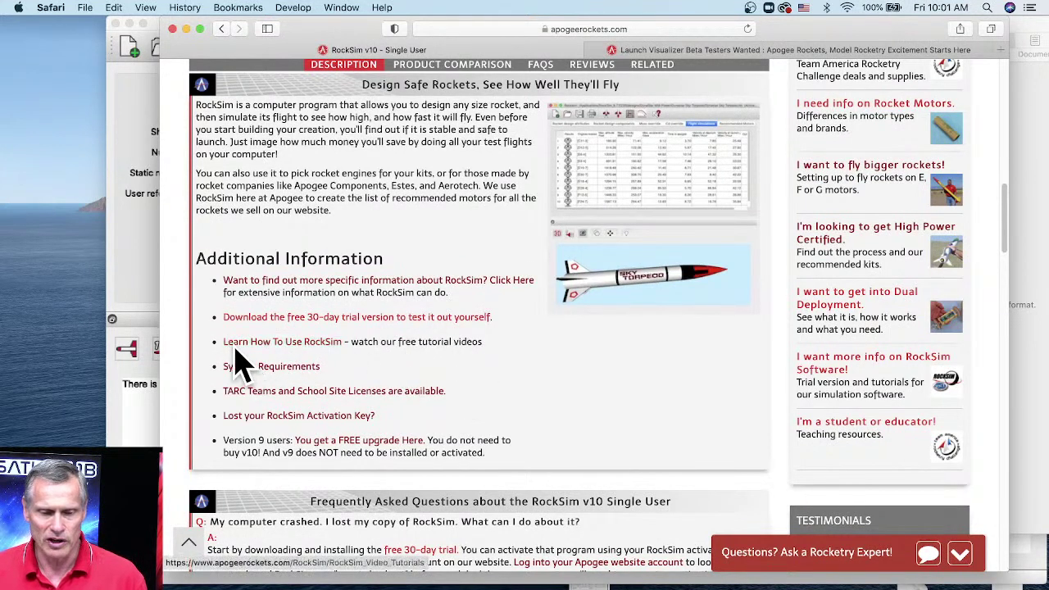
{"action": "left_click", "coordinate": [300, 345]}
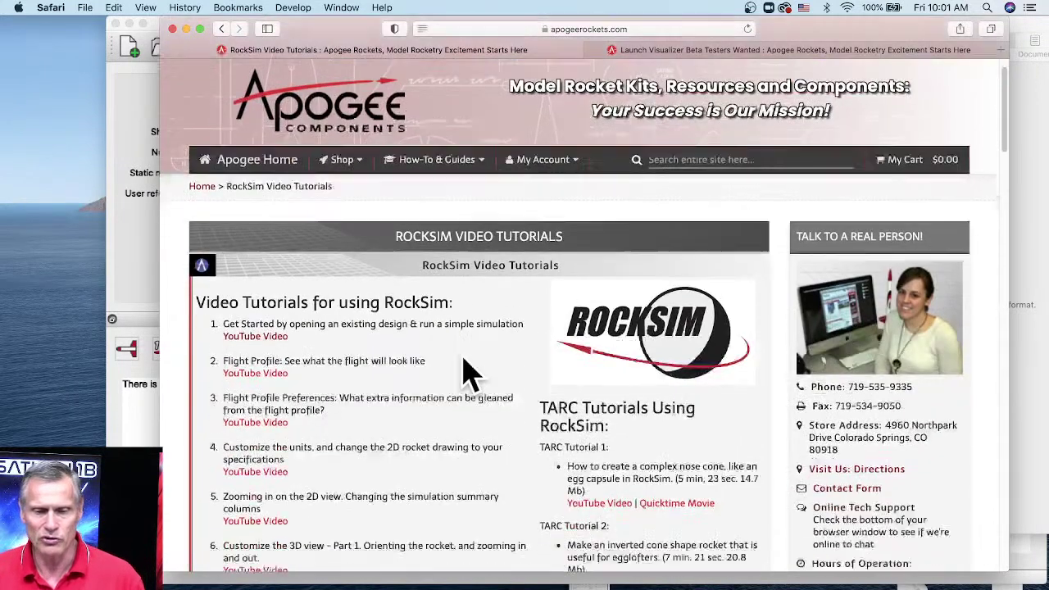
{"action": "scroll", "coordinate": [461, 368], "scroll_direction": "down", "scroll_amount": 5}
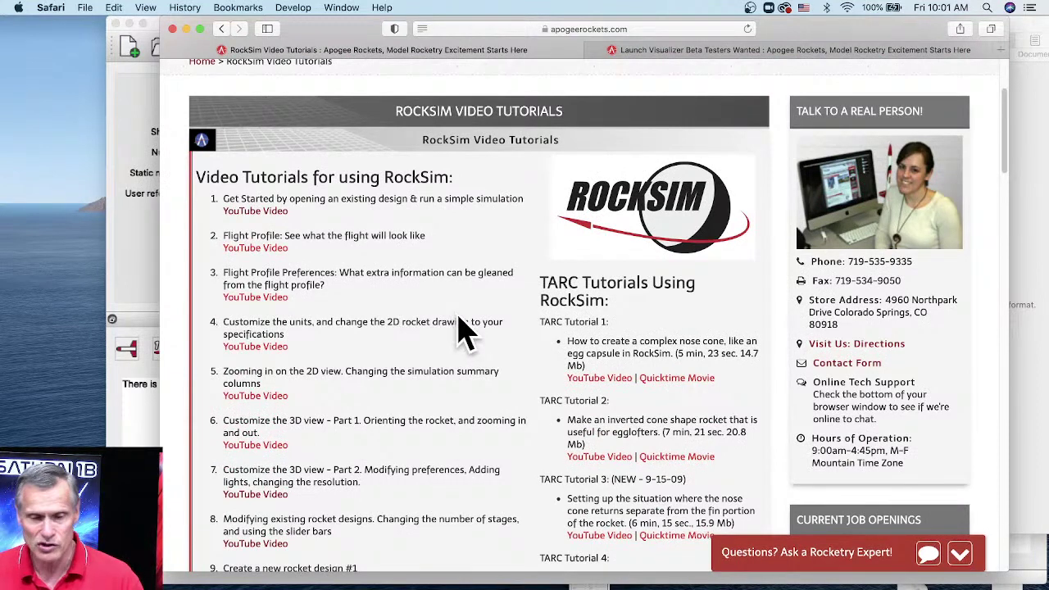
{"action": "scroll", "coordinate": [461, 279], "scroll_direction": "up", "scroll_amount": 1}
{"action": "scroll", "coordinate": [461, 274], "scroll_direction": "up", "scroll_amount": 3}
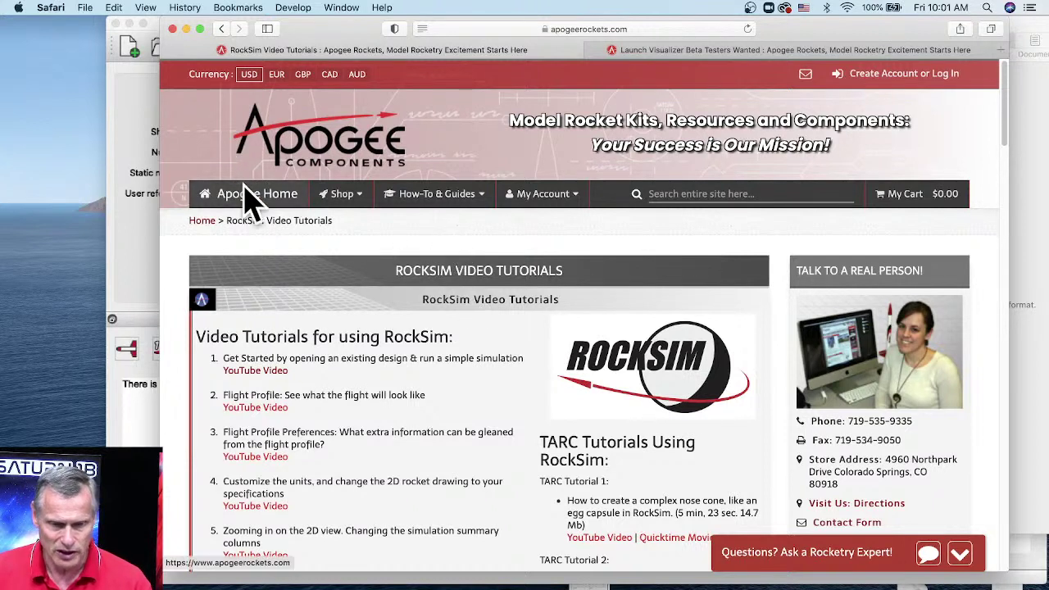
Open the RS Live Training page from the site's software guides and look over the archived episodes
{"action": "left_click", "coordinate": [436, 199]}
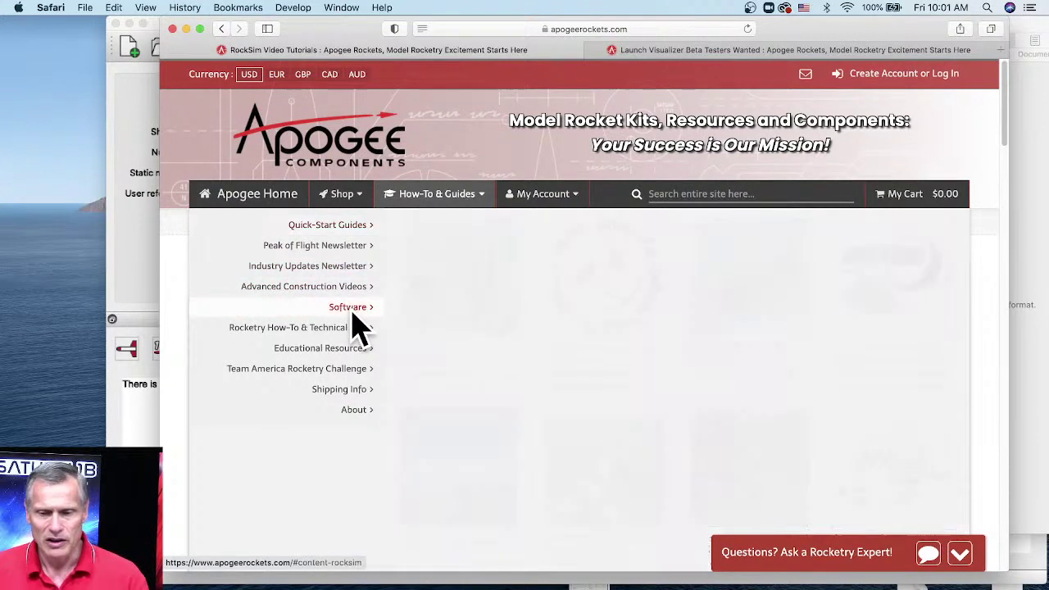
{"action": "mouse_move", "coordinate": [353, 311]}
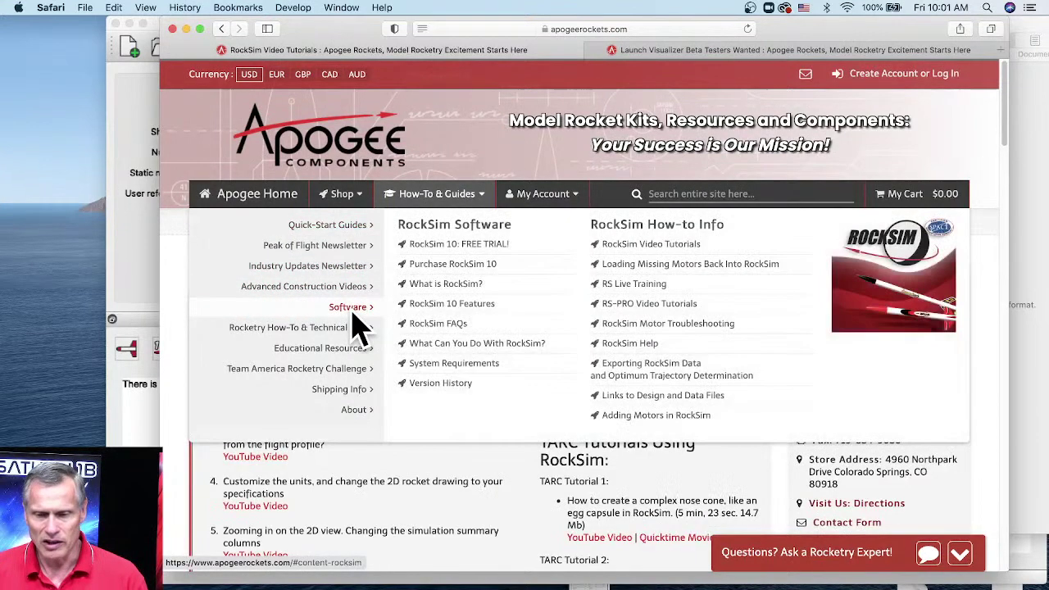
{"action": "left_click", "coordinate": [648, 286]}
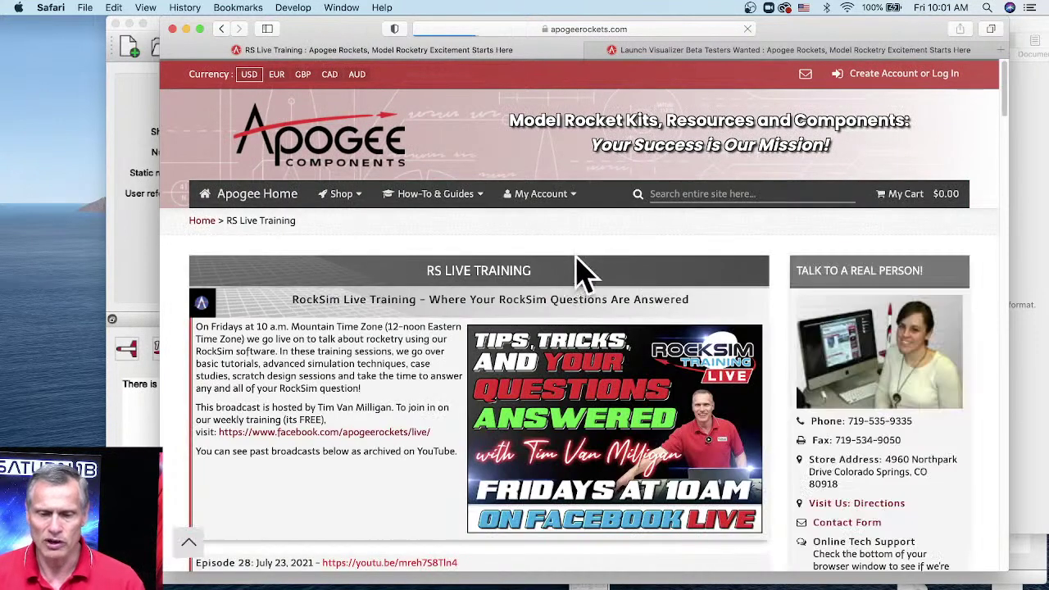
{"action": "scroll", "coordinate": [573, 271], "scroll_direction": "down", "scroll_amount": 5}
{"action": "scroll", "coordinate": [427, 246], "scroll_direction": "down", "scroll_amount": 3}
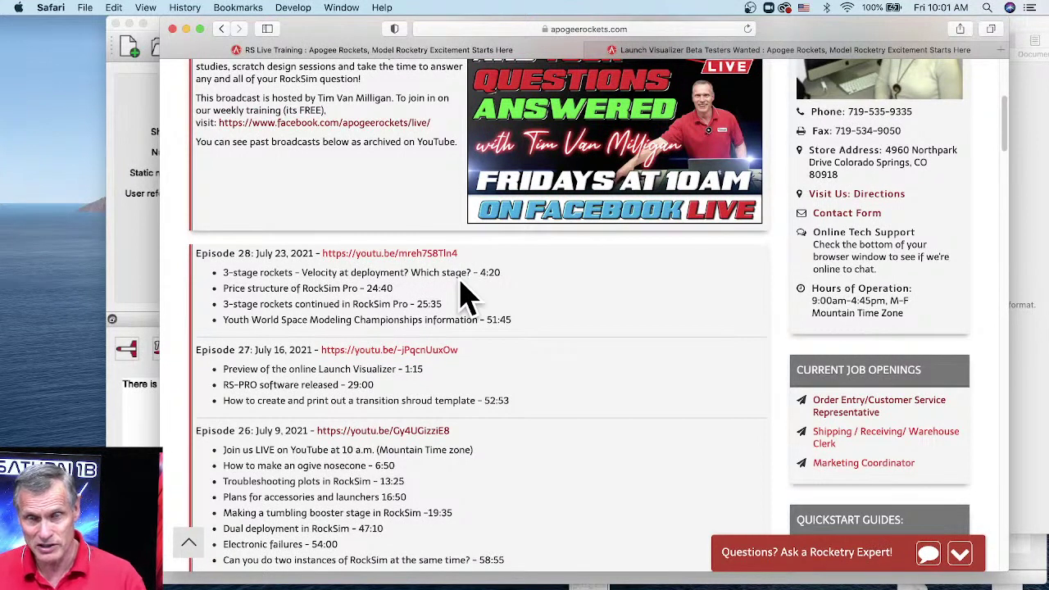
{"action": "scroll", "coordinate": [301, 288], "scroll_direction": "down", "scroll_amount": 1}
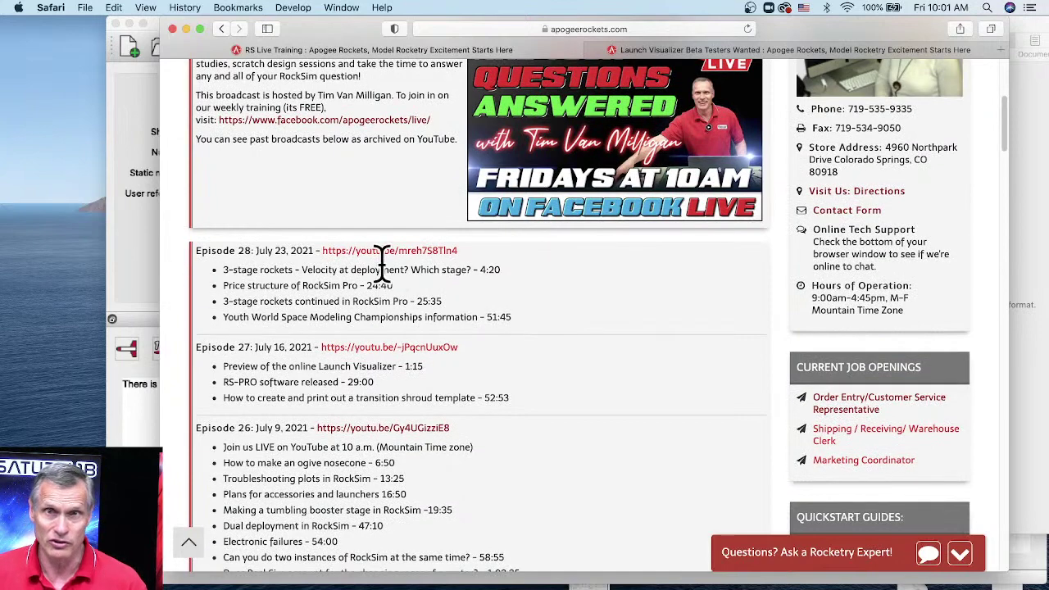
{"action": "scroll", "coordinate": [379, 267], "scroll_direction": "down", "scroll_amount": 2}
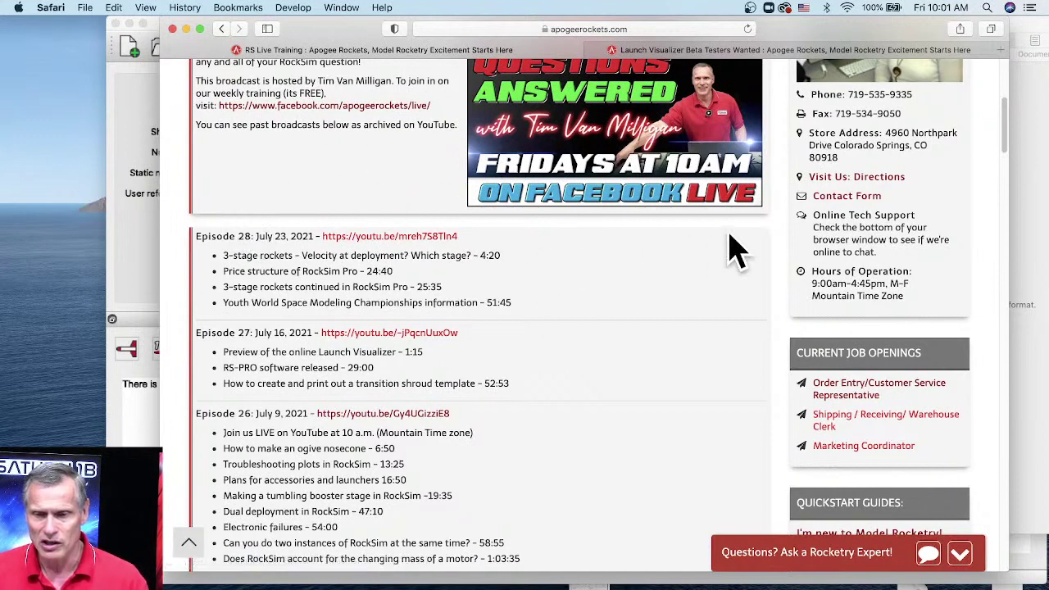
{"action": "scroll", "coordinate": [734, 250], "scroll_direction": "up", "scroll_amount": 1}
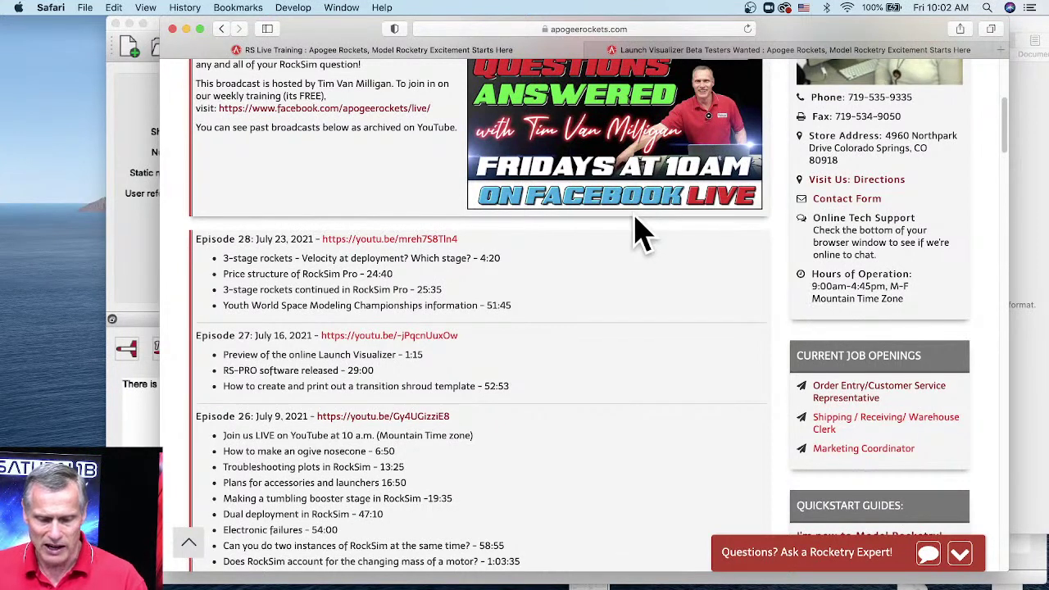
Search the training page for "mass objec" and shorten the search term to "mass"
{"action": "key", "text": "super+f"}
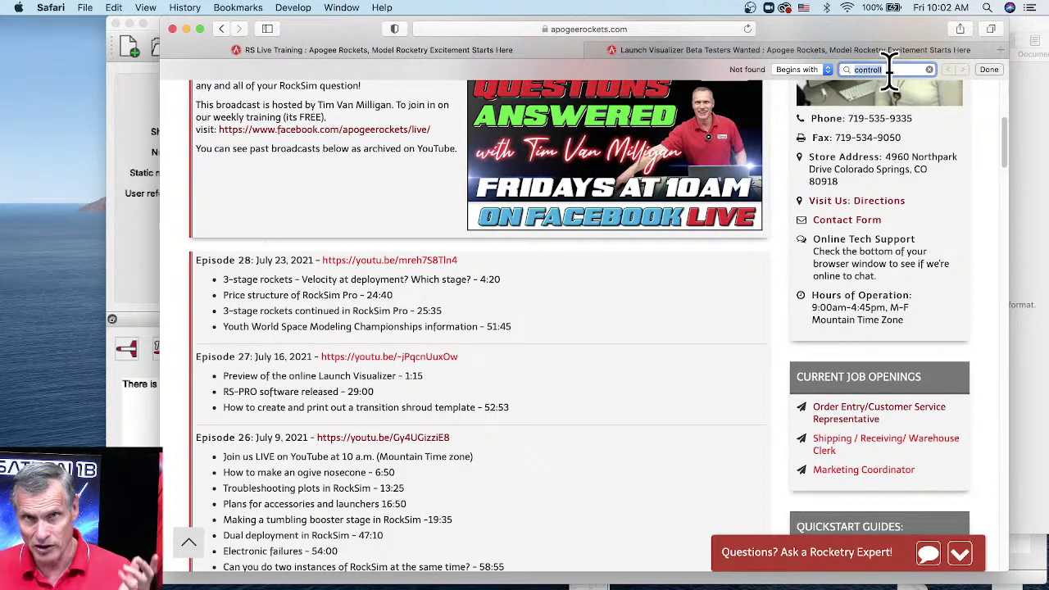
{"action": "type", "text": "ma"}
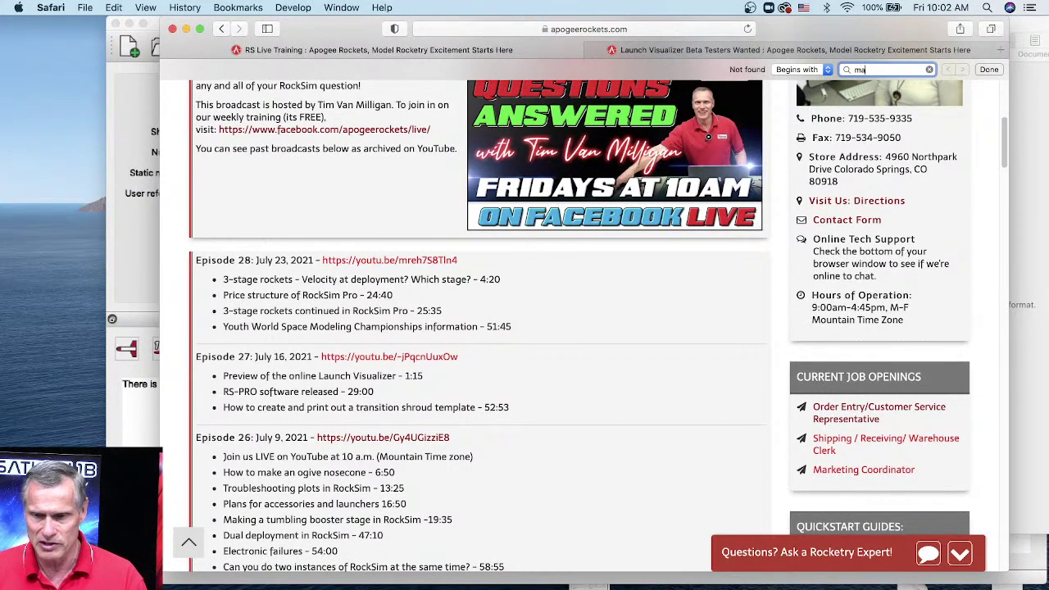
{"action": "type", "text": "ss ob"}
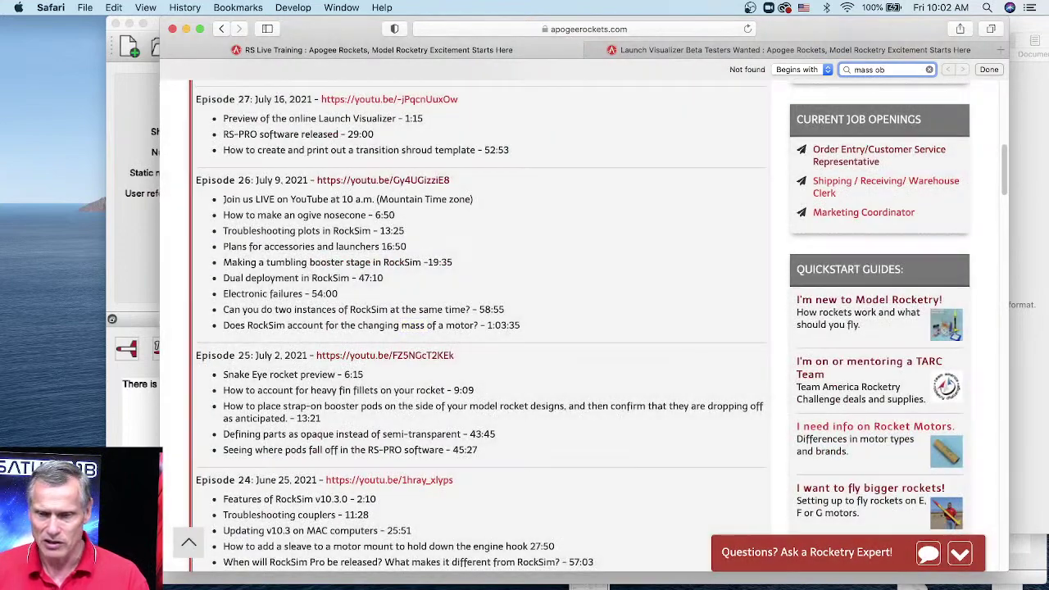
{"action": "key", "text": "BackSpace"}
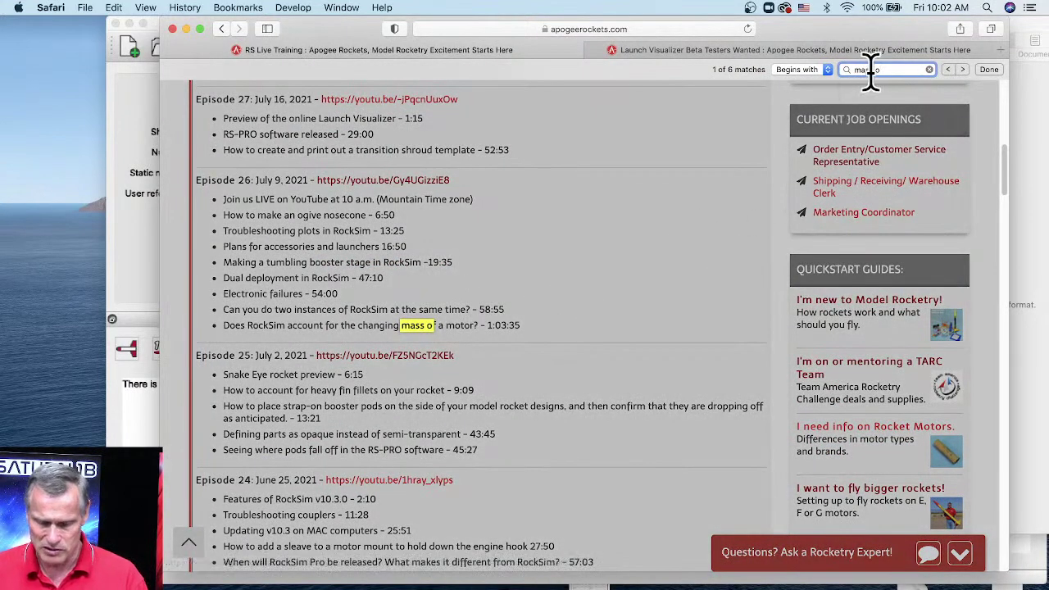
{"action": "type", "text": "bjec"}
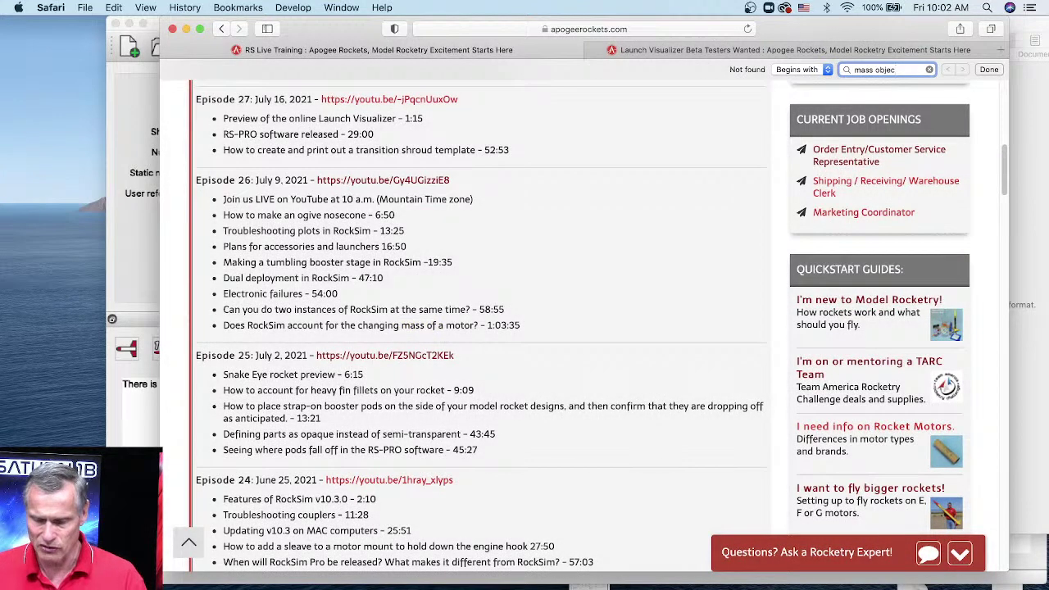
{"action": "key", "text": "BackSpace"}
{"action": "key", "text": "BackSpace"}
{"action": "key", "text": "BackSpace"}
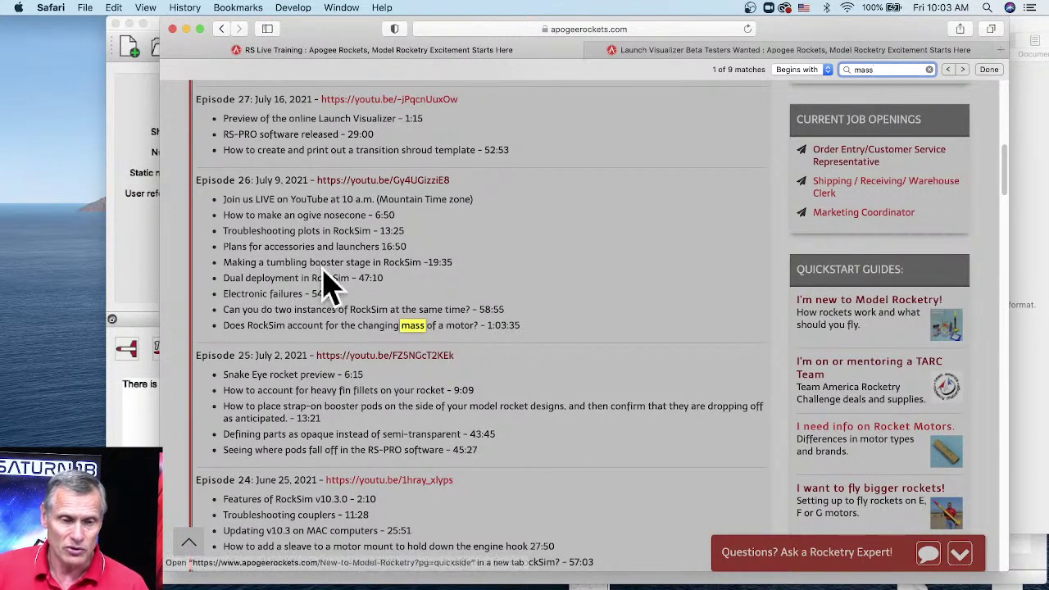
Switch to RockSim and browse for a design file in the RockSim_10.3.0f65 folder within Applications, sorting the list by name
{"action": "left_click", "coordinate": [152, 275]}
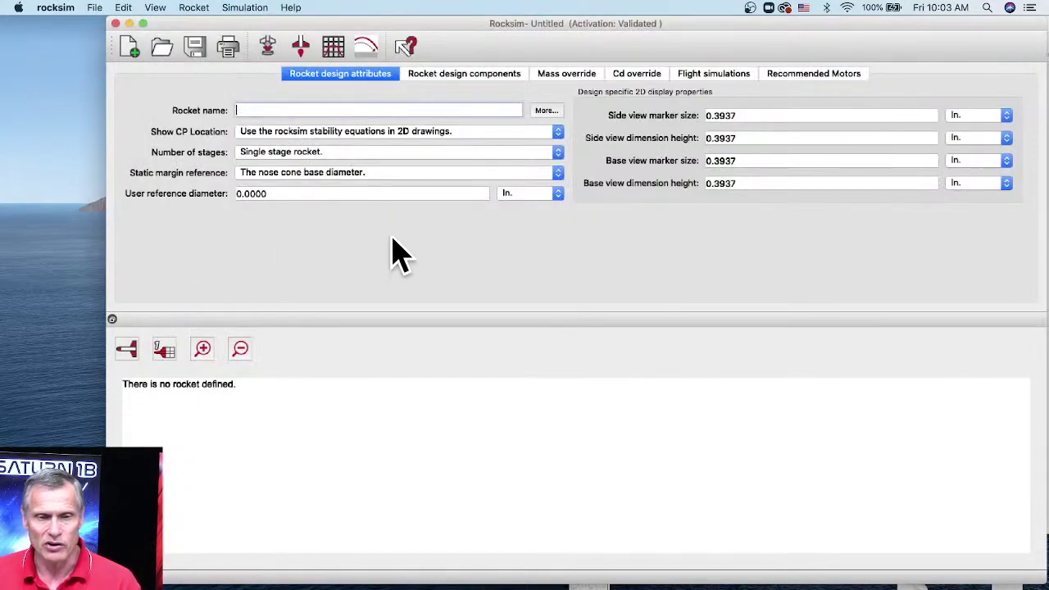
{"action": "left_click", "coordinate": [164, 63]}
{"action": "left_click", "coordinate": [166, 51]}
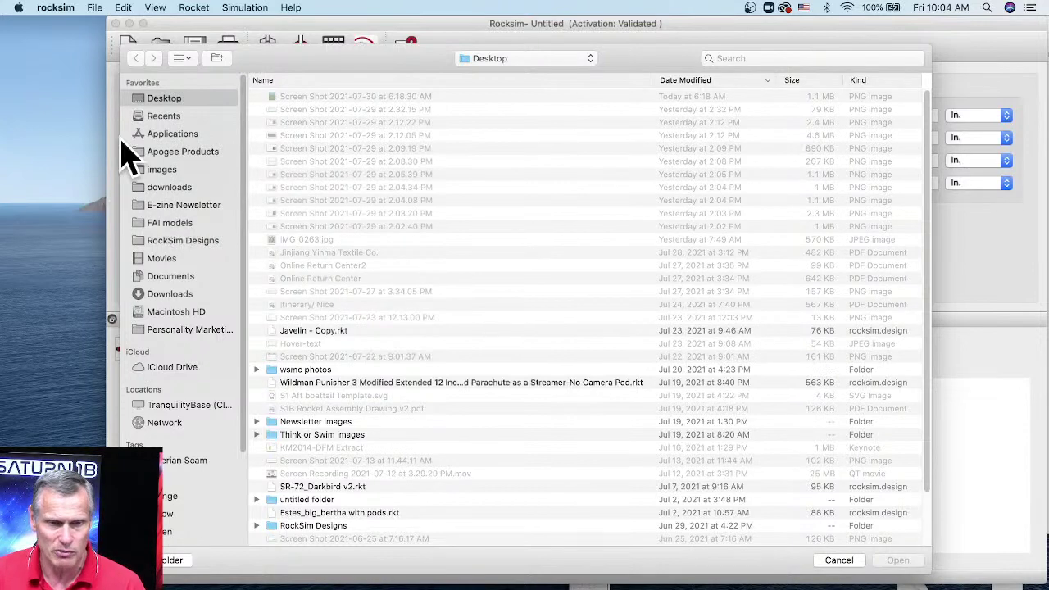
{"action": "left_click", "coordinate": [171, 136]}
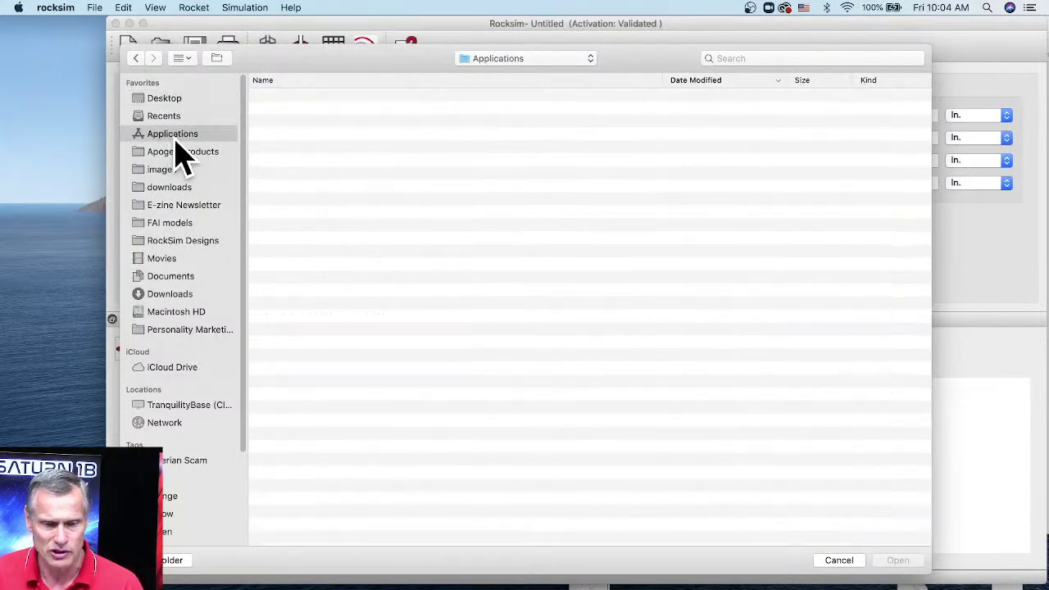
{"action": "scroll", "coordinate": [370, 238], "scroll_direction": "down", "scroll_amount": 3}
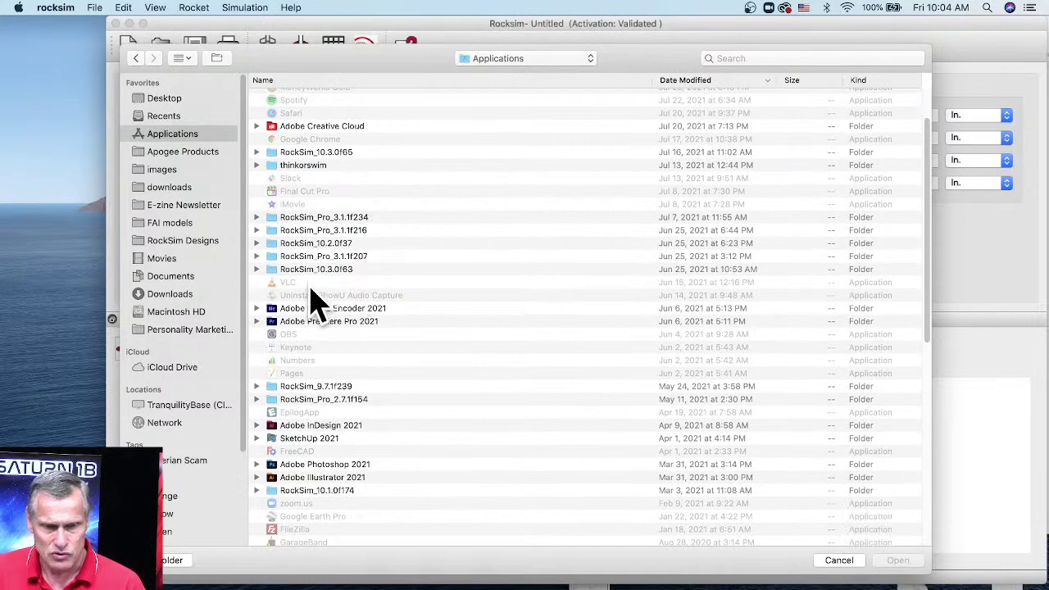
{"action": "left_click", "coordinate": [307, 79]}
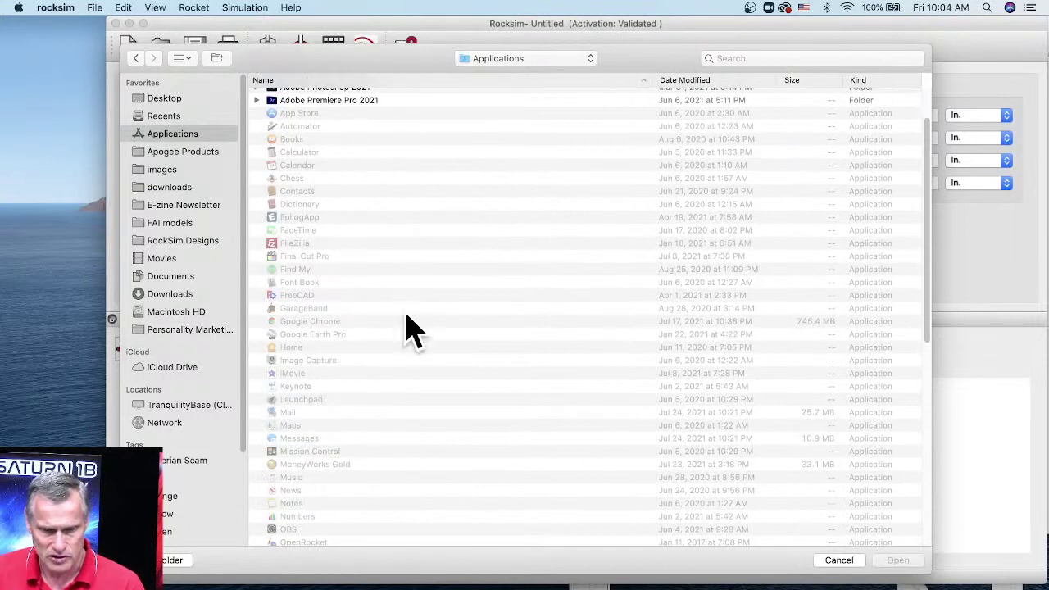
{"action": "scroll", "coordinate": [410, 328], "scroll_direction": "down", "scroll_amount": 10}
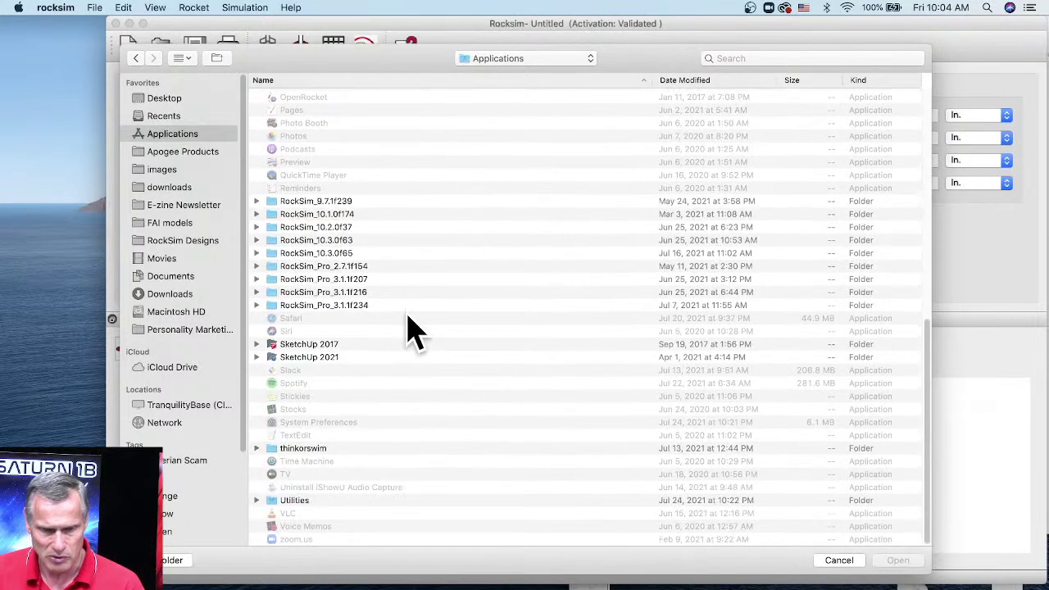
{"action": "left_click", "coordinate": [327, 255]}
{"action": "double_click", "coordinate": [328, 256]}
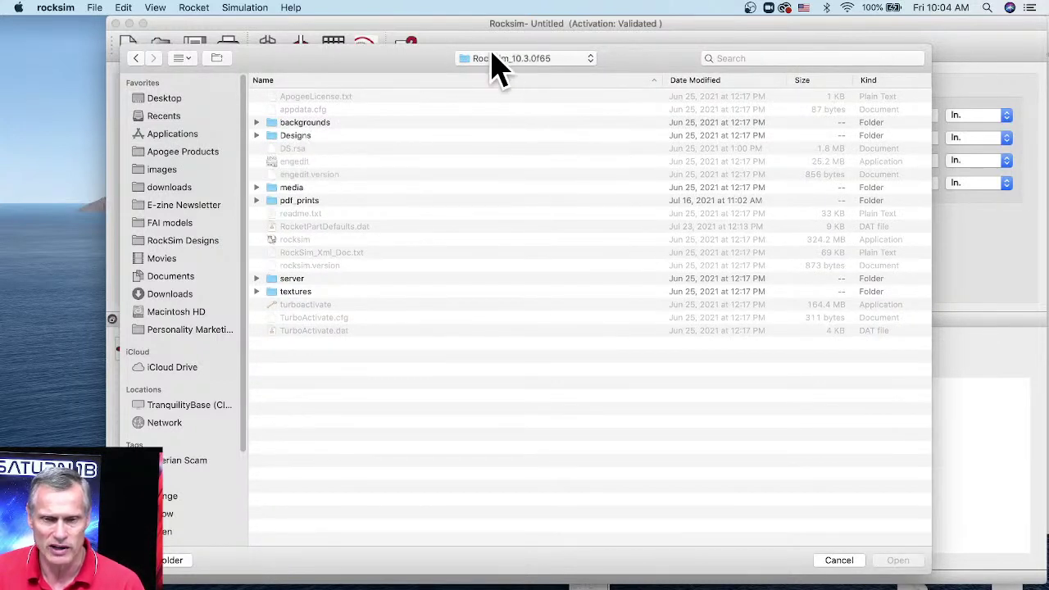
Open the Katana.rkt design from the Apogee Components folder inside Designs
{"action": "double_click", "coordinate": [298, 138]}
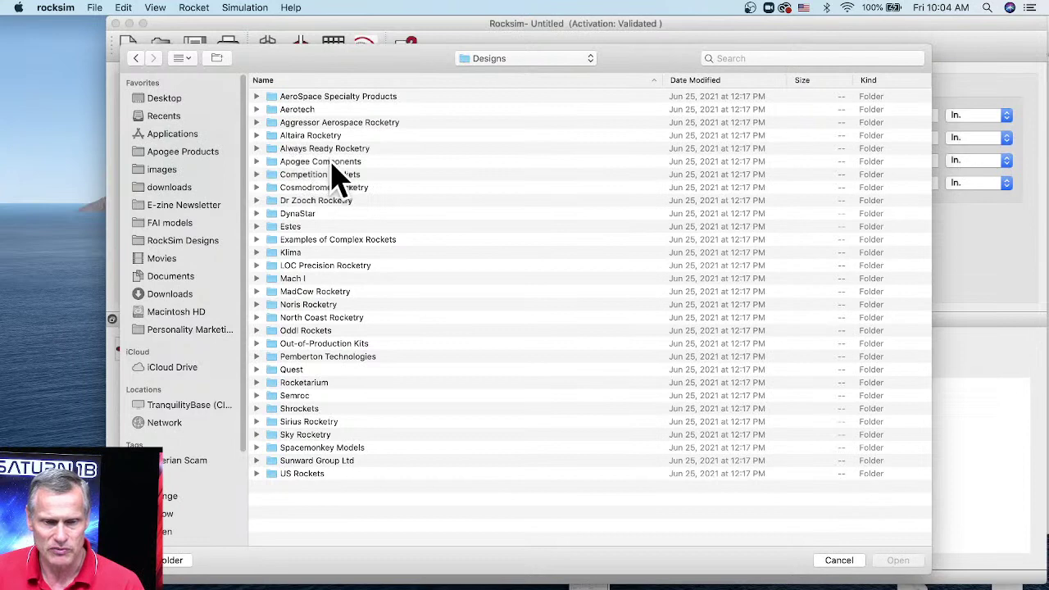
{"action": "left_click", "coordinate": [332, 163]}
{"action": "double_click", "coordinate": [333, 162]}
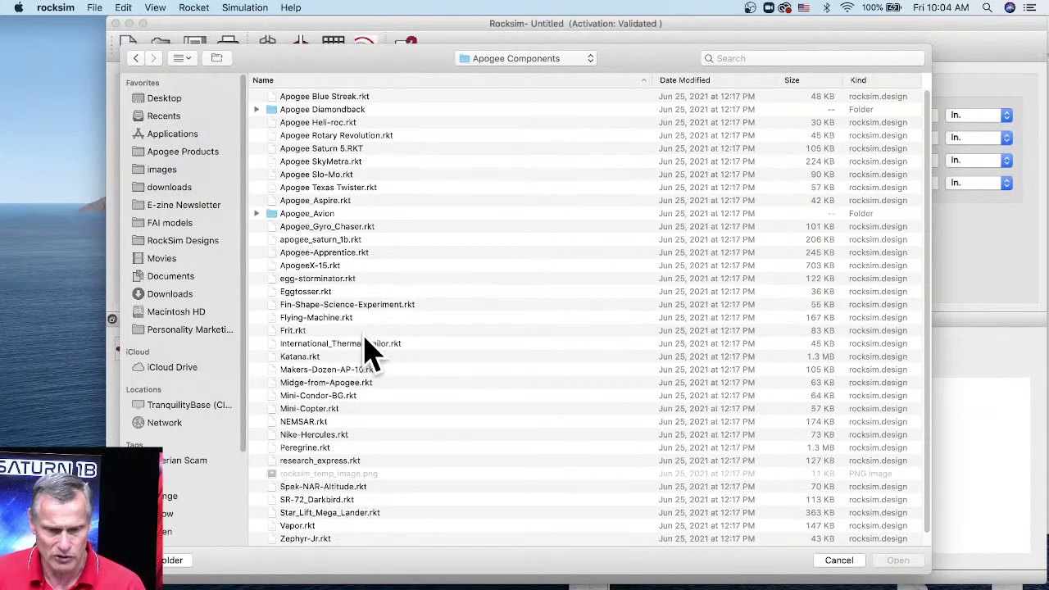
{"action": "double_click", "coordinate": [301, 358]}
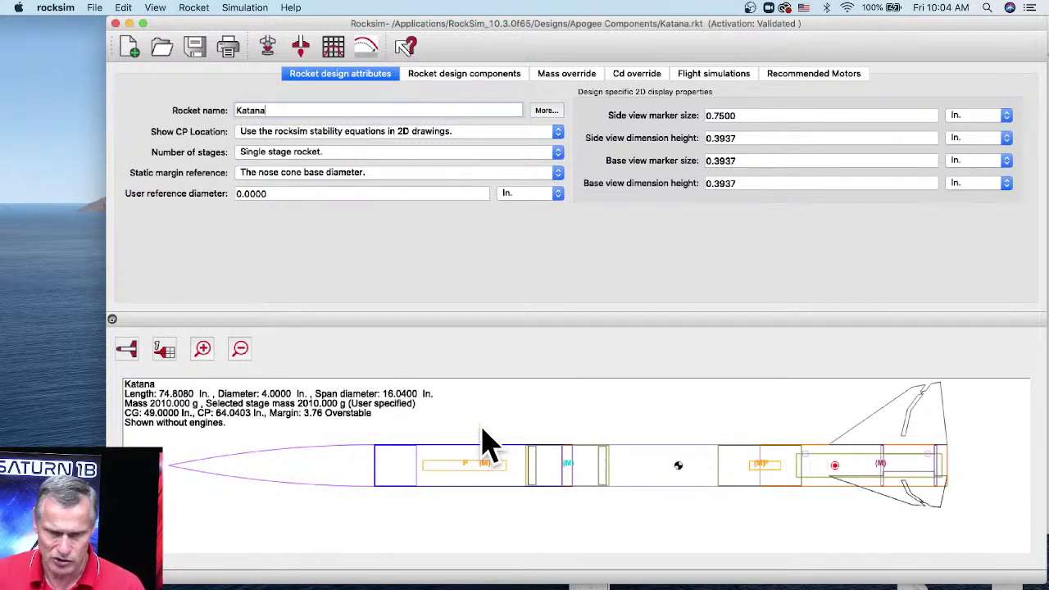
Inspect the forward parachute and mass object markers up close in the Katana's 2D side view
{"action": "scroll", "coordinate": [483, 446], "scroll_direction": "up", "scroll_amount": 3}
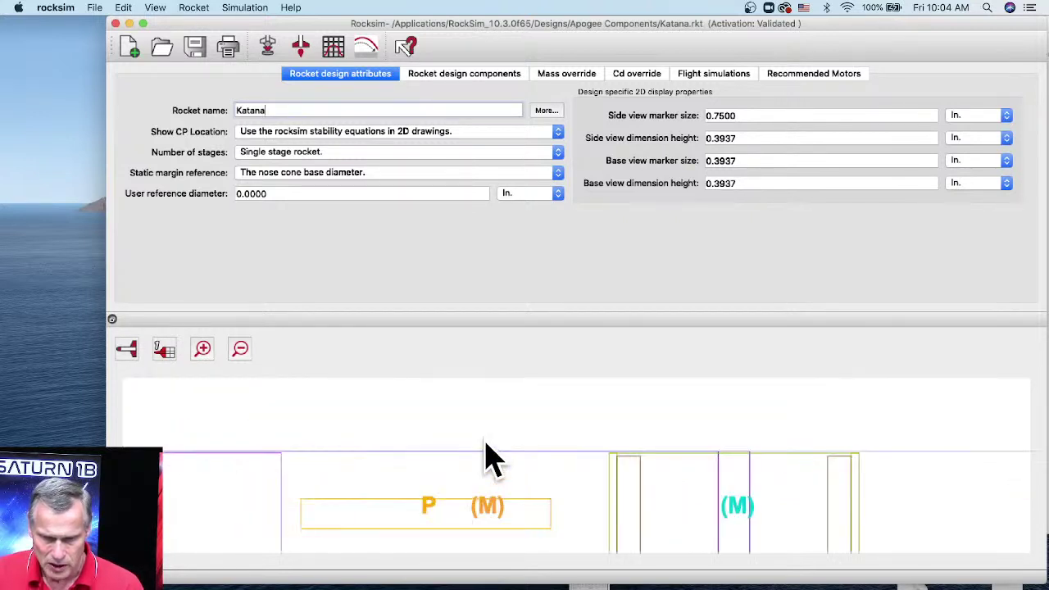
{"action": "scroll", "coordinate": [485, 501], "scroll_direction": "up", "scroll_amount": 2}
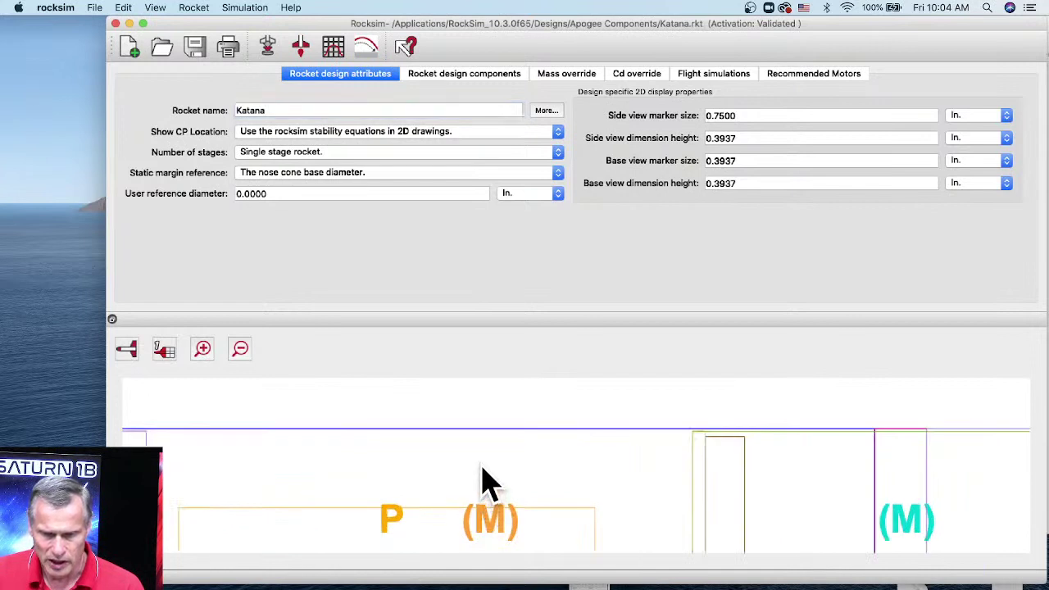
{"action": "scroll", "coordinate": [483, 479], "scroll_direction": "down", "scroll_amount": 3}
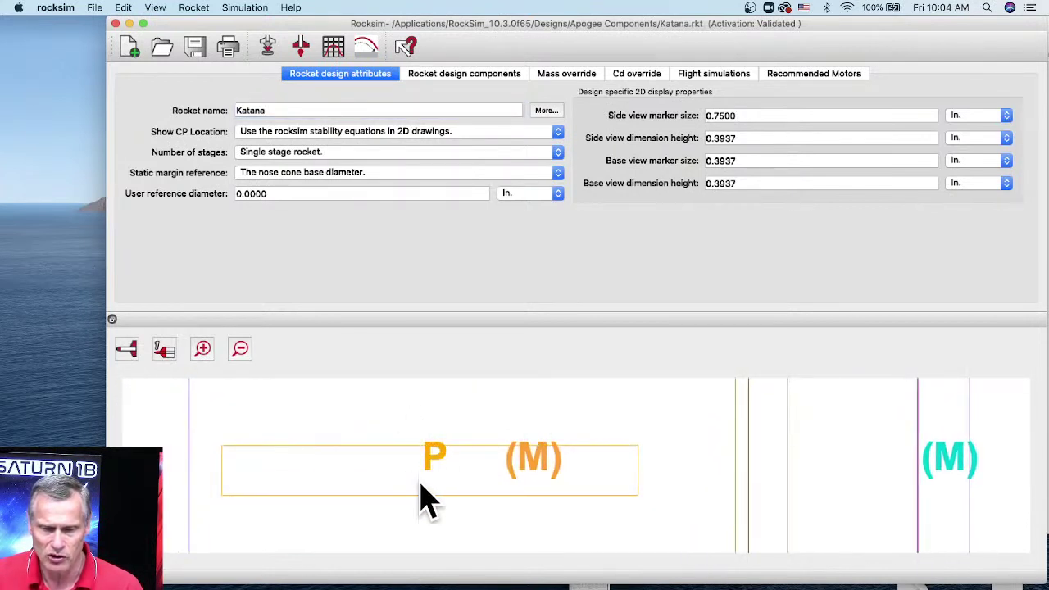
{"action": "scroll", "coordinate": [483, 479], "scroll_direction": "down", "scroll_amount": 5}
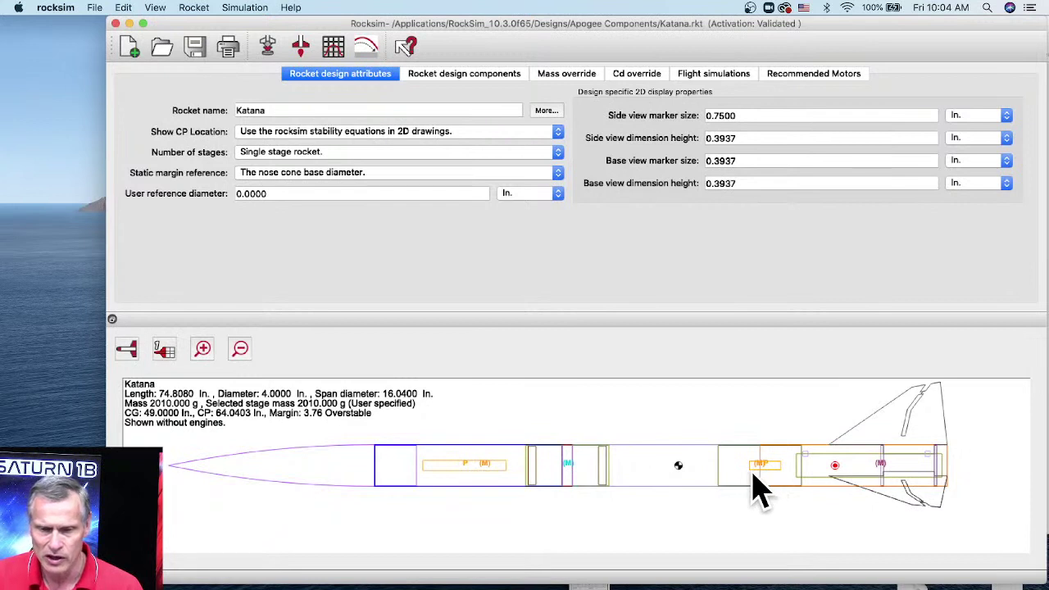
For a new simulation, show only engines that match the mount diameter and select the Cesaroni J210CL
{"action": "left_click", "coordinate": [267, 49]}
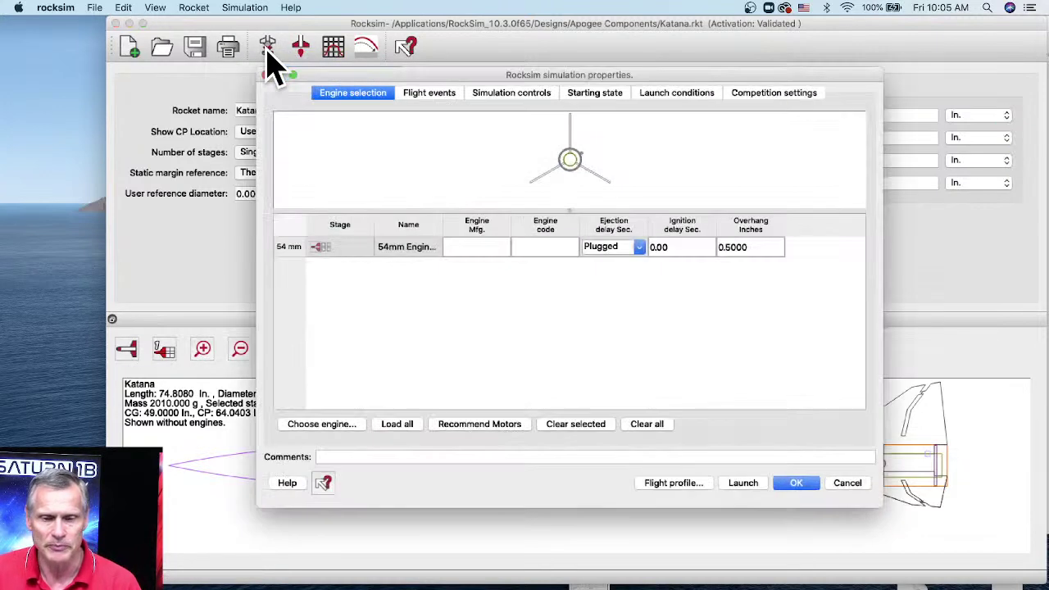
{"action": "left_click", "coordinate": [321, 425]}
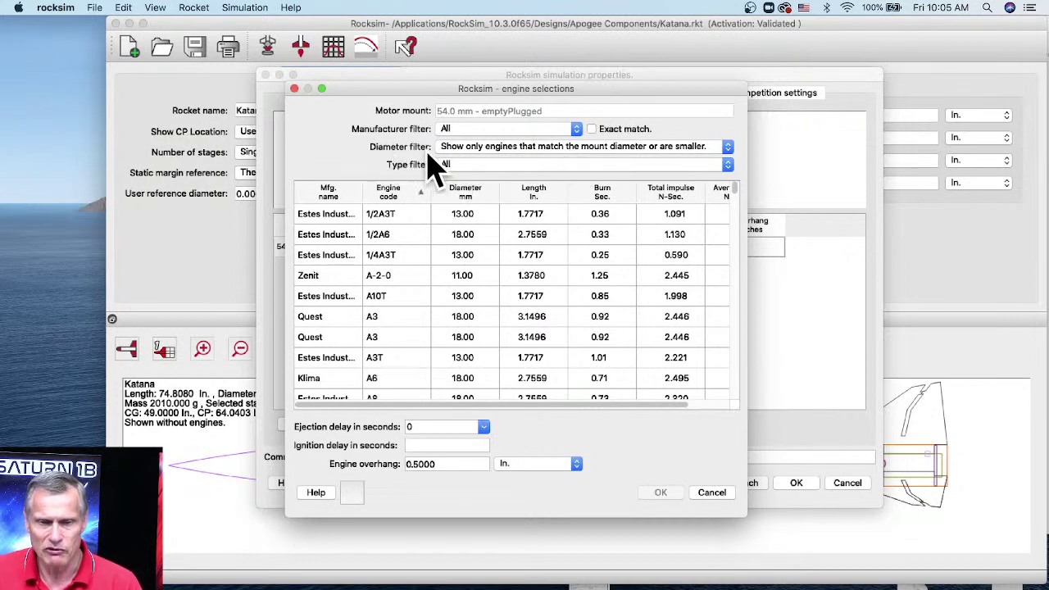
{"action": "left_click", "coordinate": [513, 151]}
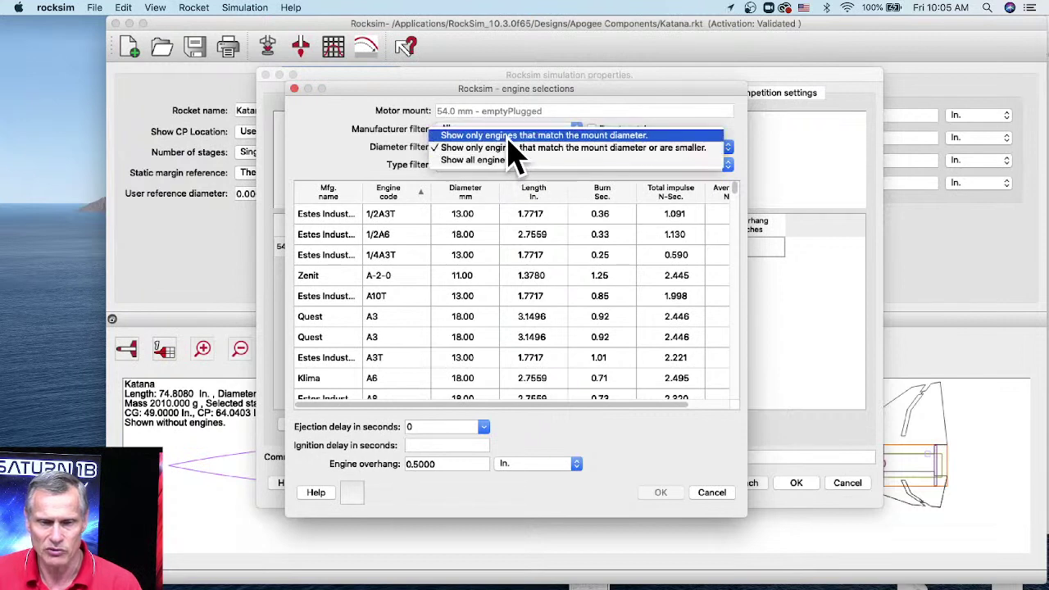
{"action": "left_click", "coordinate": [513, 136]}
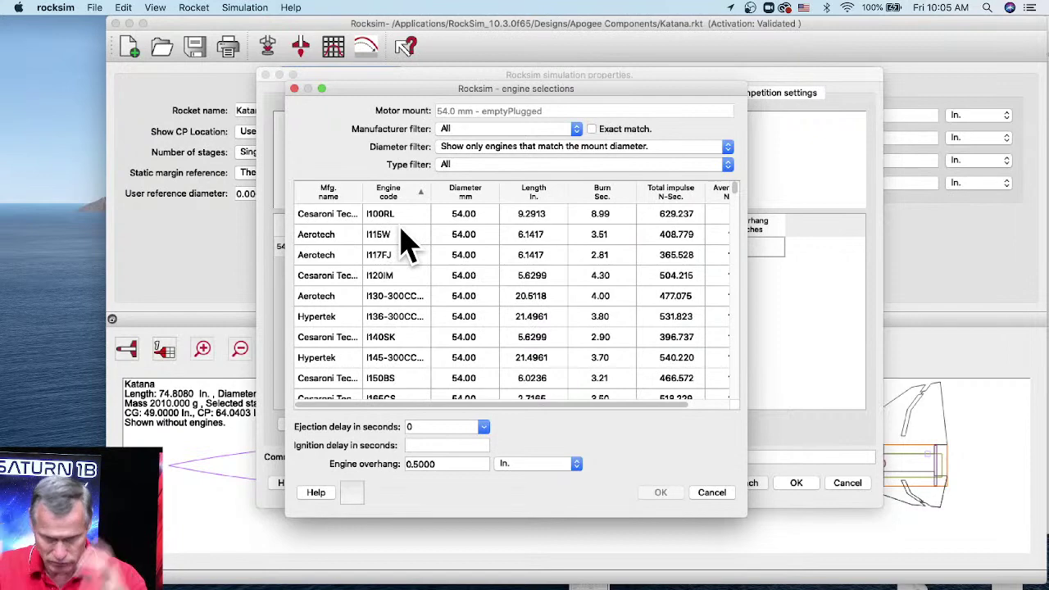
{"action": "scroll", "coordinate": [459, 286], "scroll_direction": "down", "scroll_amount": 6}
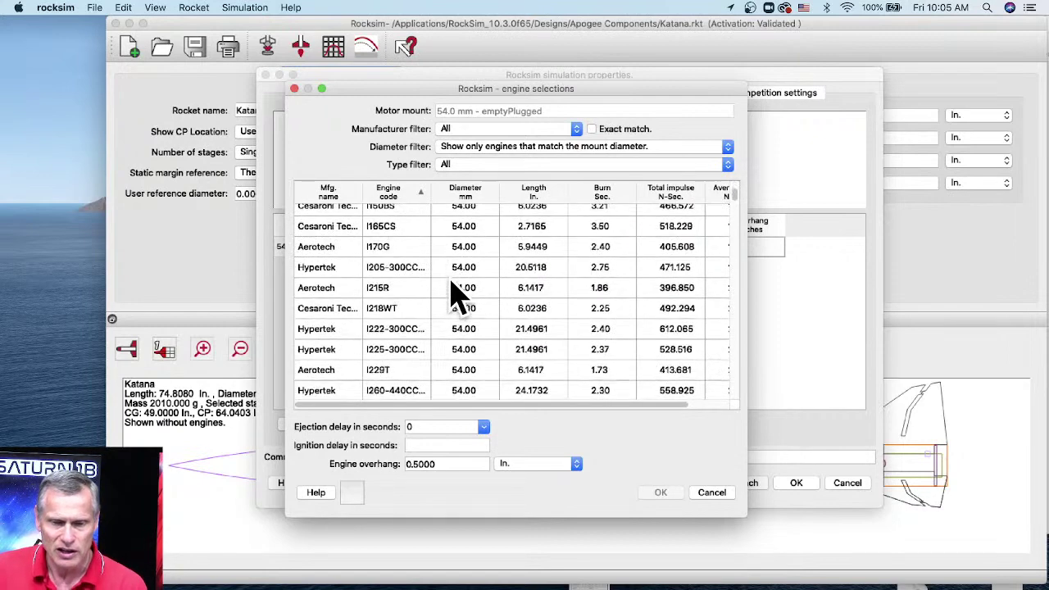
{"action": "scroll", "coordinate": [414, 321], "scroll_direction": "down", "scroll_amount": 8}
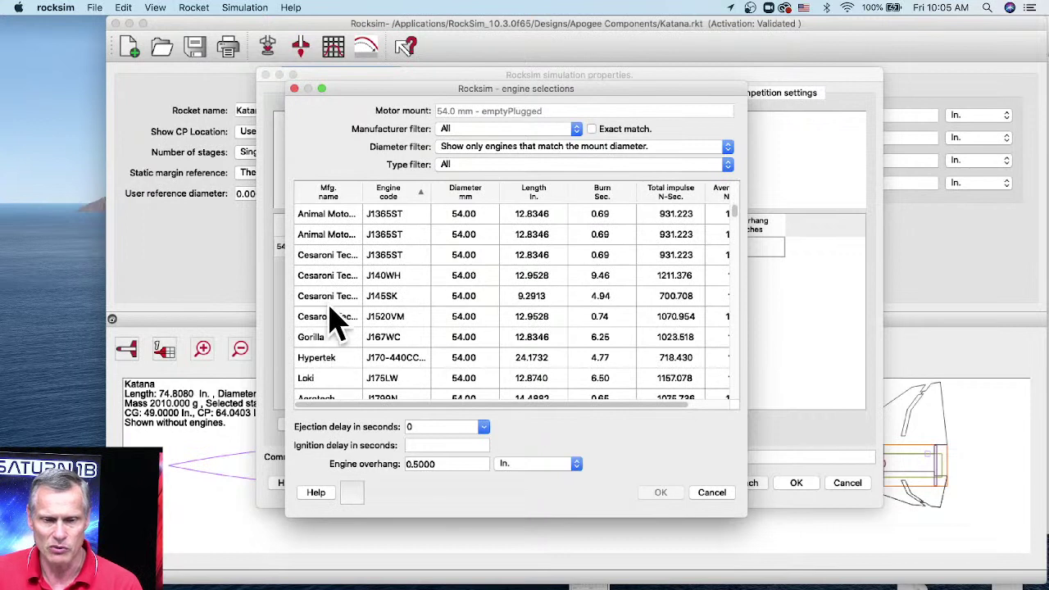
{"action": "scroll", "coordinate": [381, 266], "scroll_direction": "down", "scroll_amount": 5}
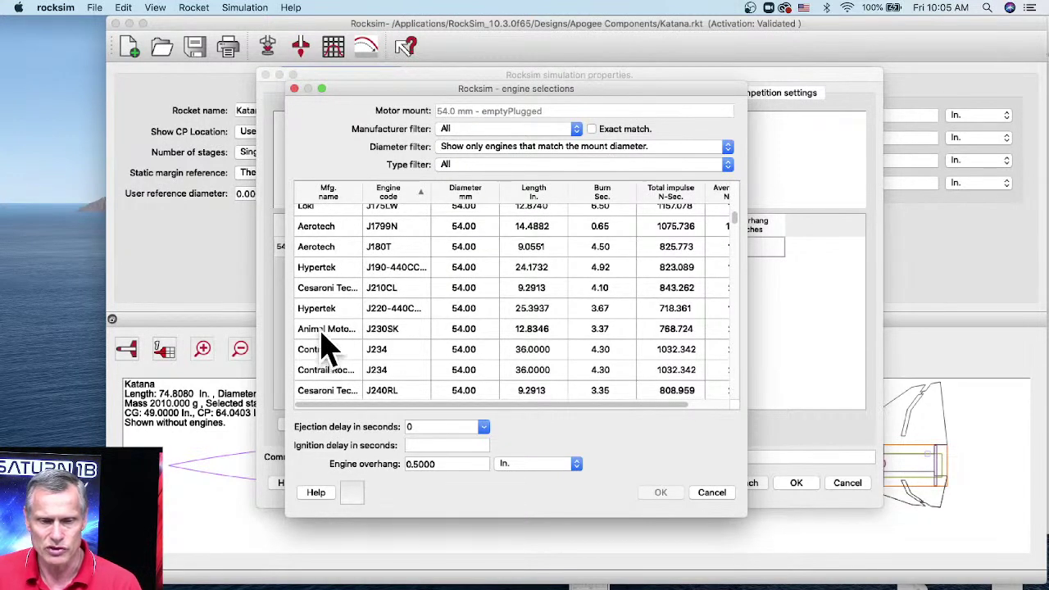
{"action": "left_click", "coordinate": [321, 292]}
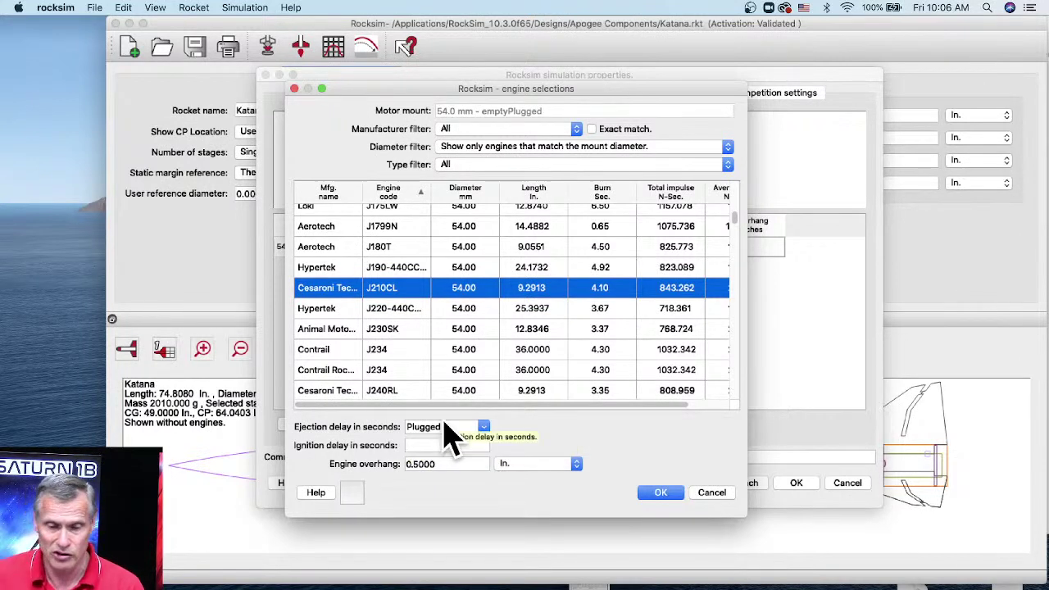
Give the J210CL a custom ejection delay of 10 seconds and load it into the 54 mm mount
{"action": "left_click", "coordinate": [484, 428]}
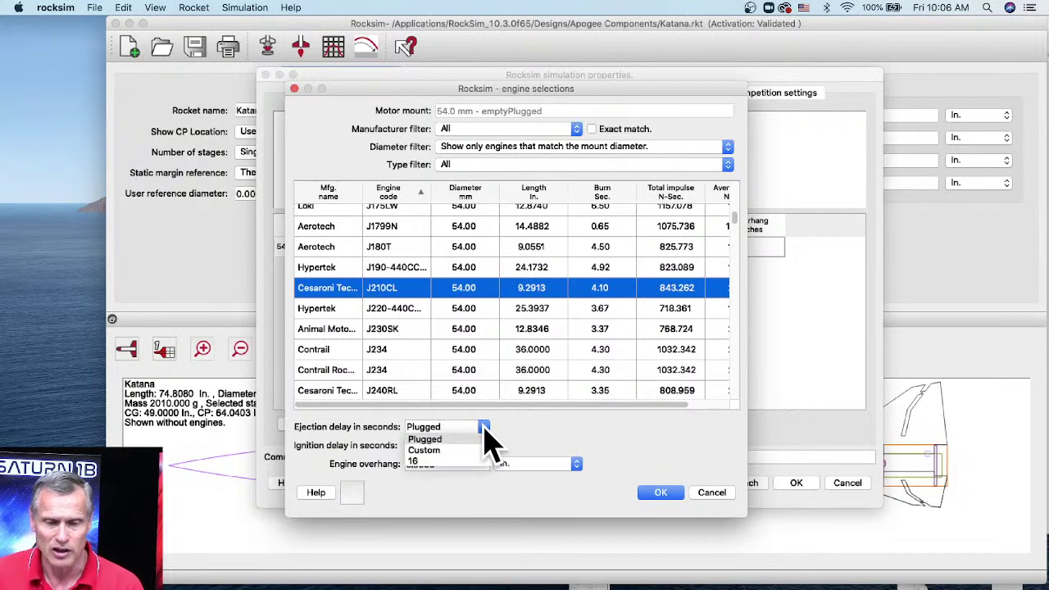
{"action": "left_click", "coordinate": [426, 462]}
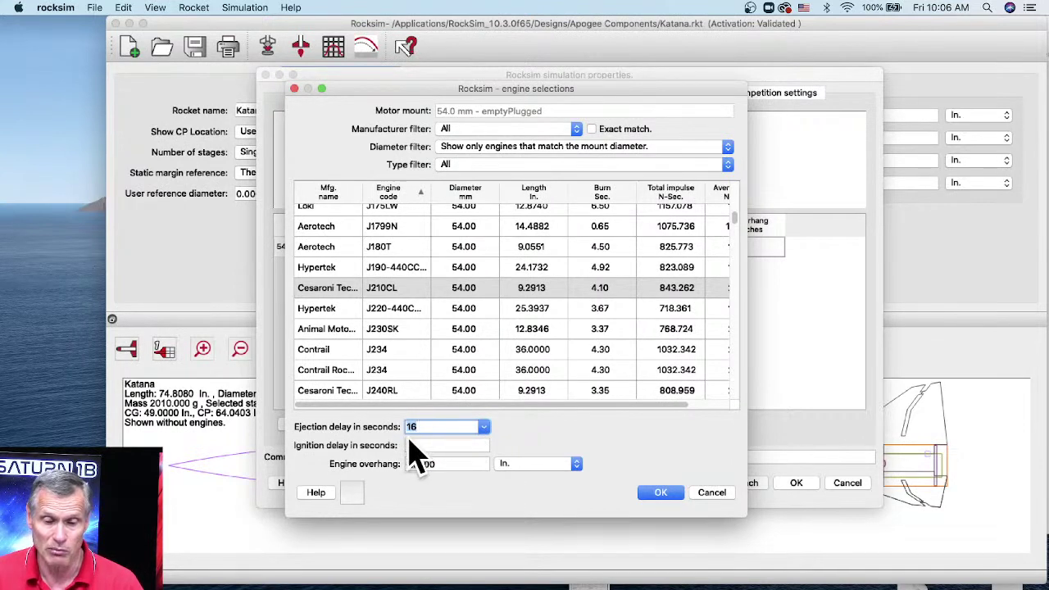
{"action": "left_click", "coordinate": [485, 427]}
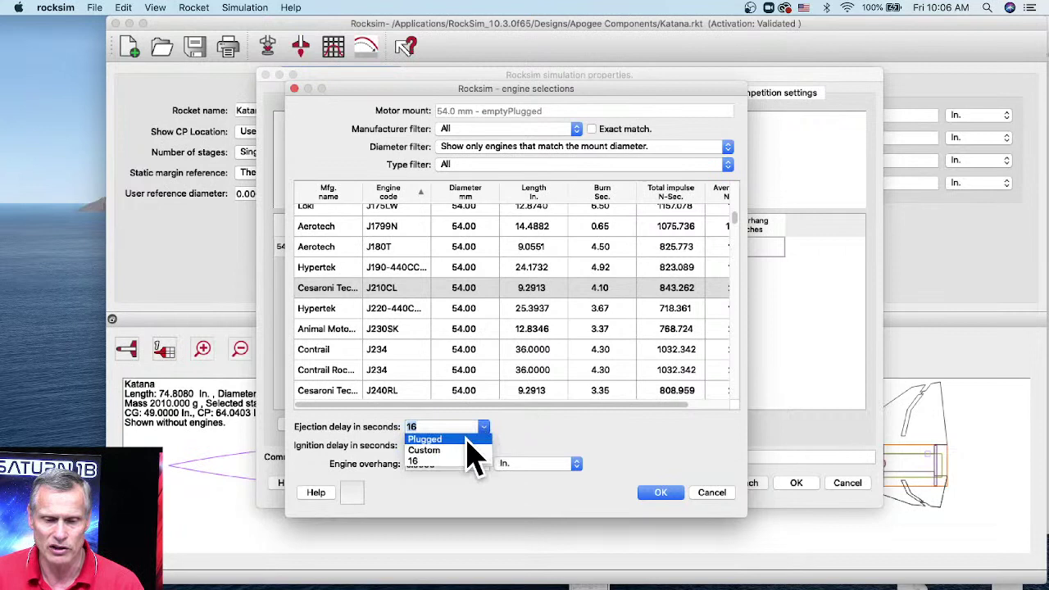
{"action": "left_click", "coordinate": [442, 451]}
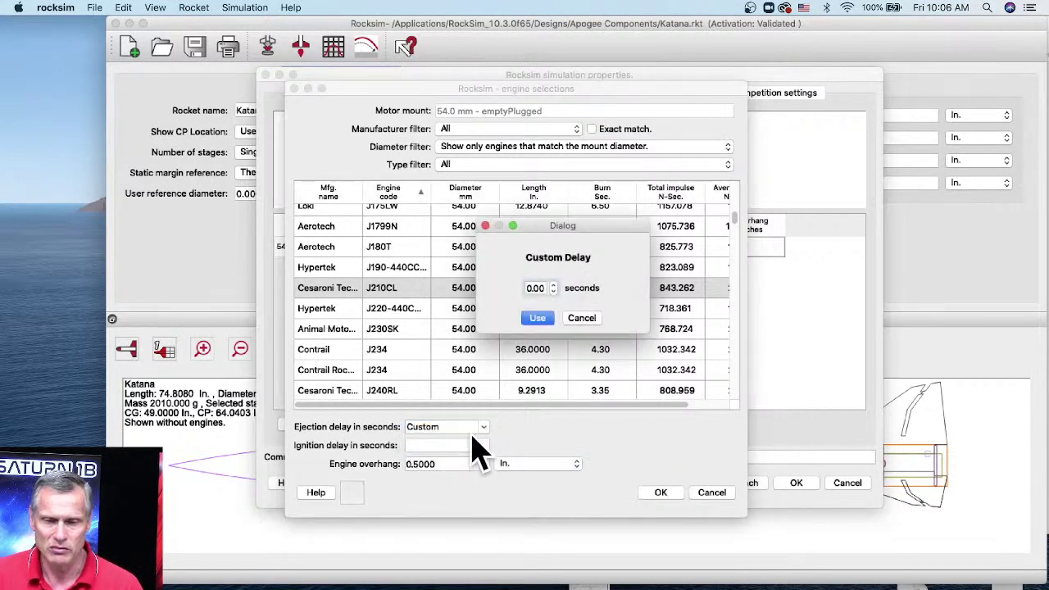
{"action": "left_click", "coordinate": [554, 284]}
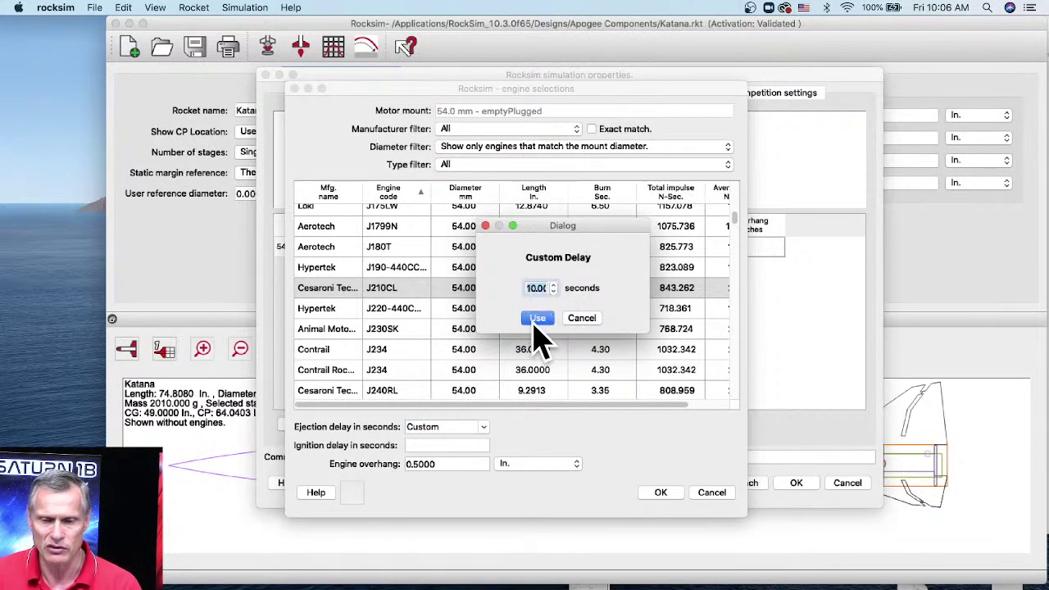
{"action": "left_click", "coordinate": [538, 319]}
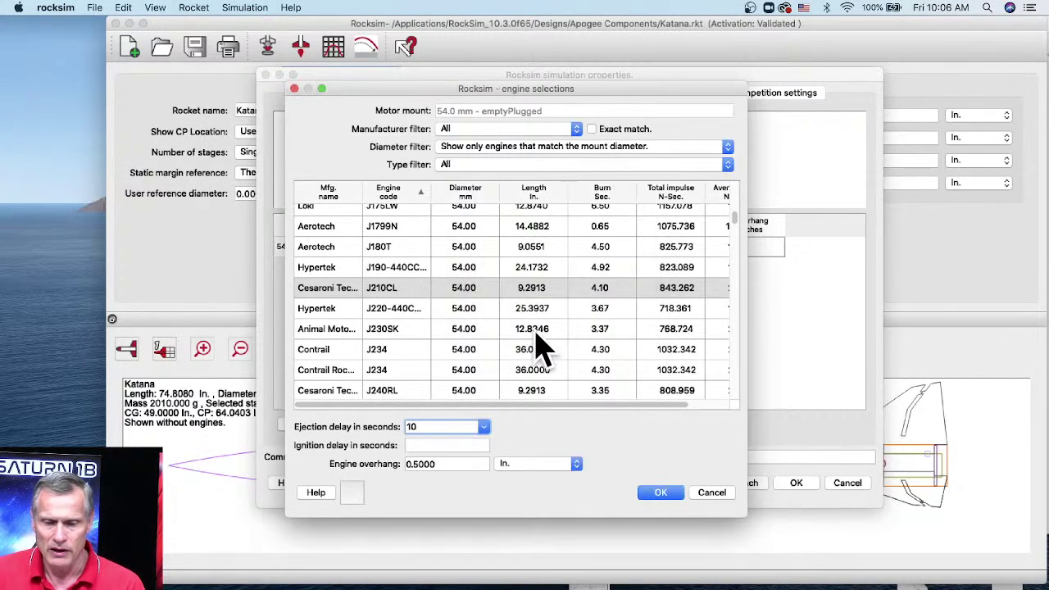
{"action": "left_click", "coordinate": [655, 496]}
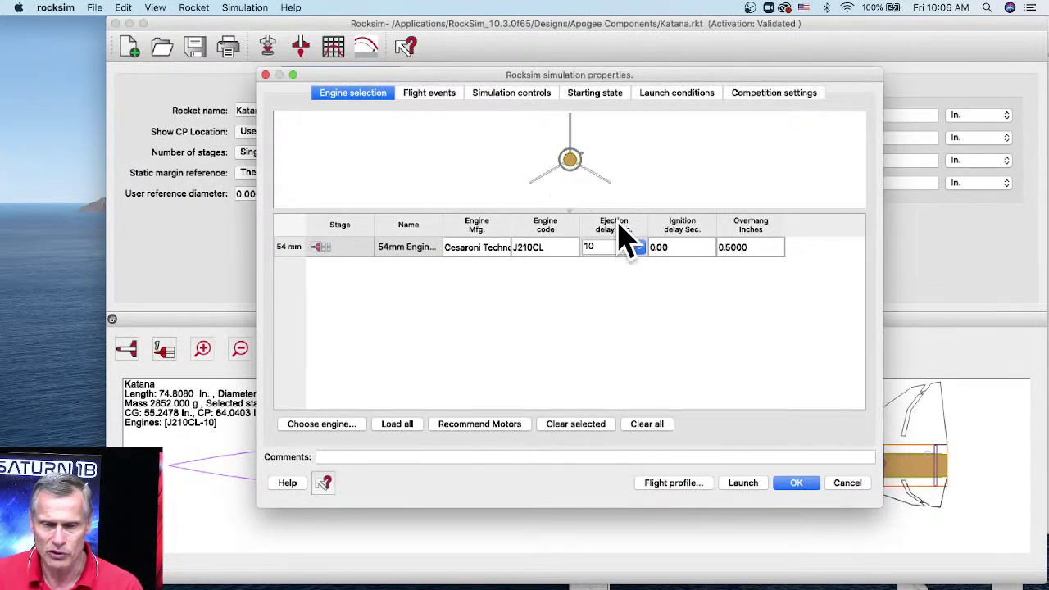
Set the flight events so Parachute deploys at apogee and the 48" Parachute deploys at an altitude of 150 m
{"action": "left_click", "coordinate": [425, 95]}
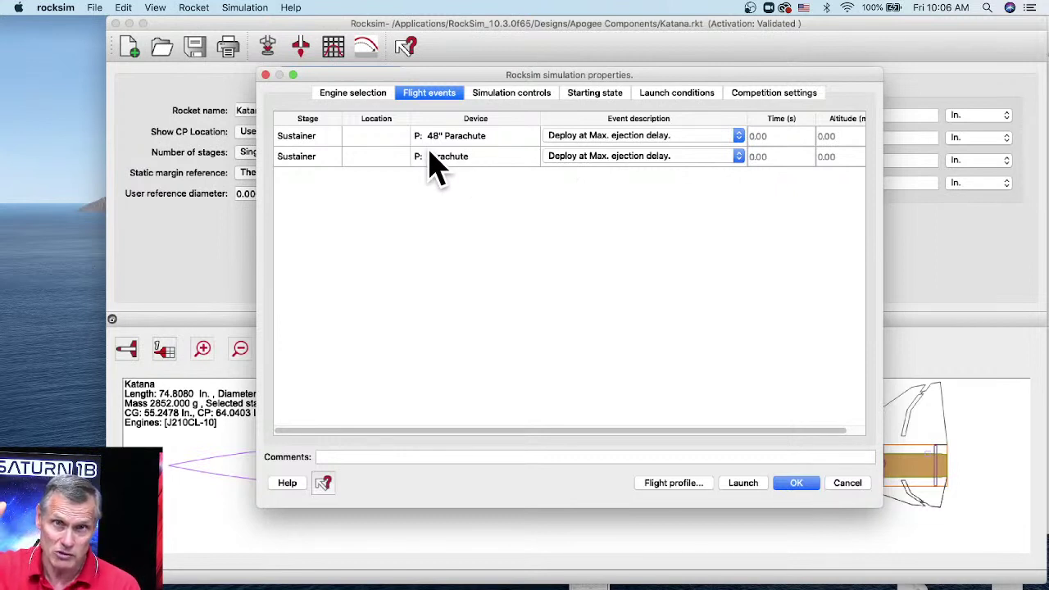
{"action": "left_click", "coordinate": [641, 164]}
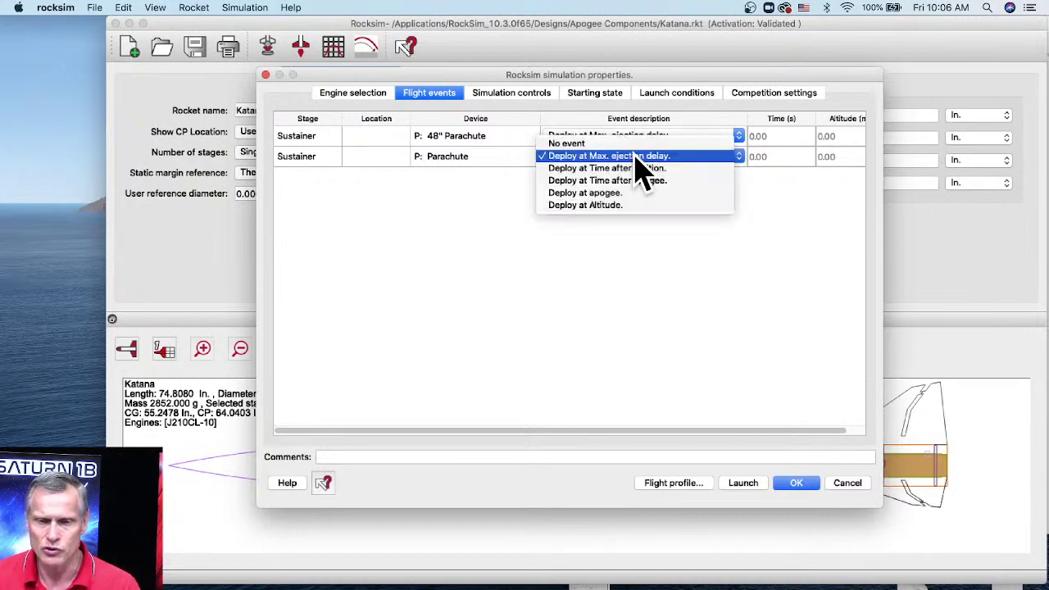
{"action": "left_click", "coordinate": [615, 193]}
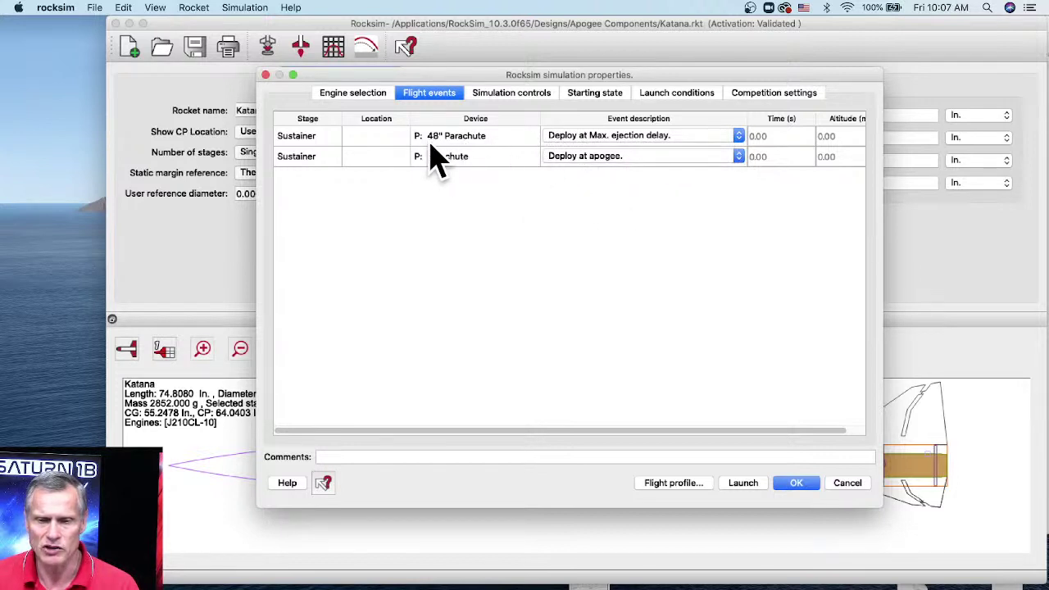
{"action": "left_click", "coordinate": [678, 152]}
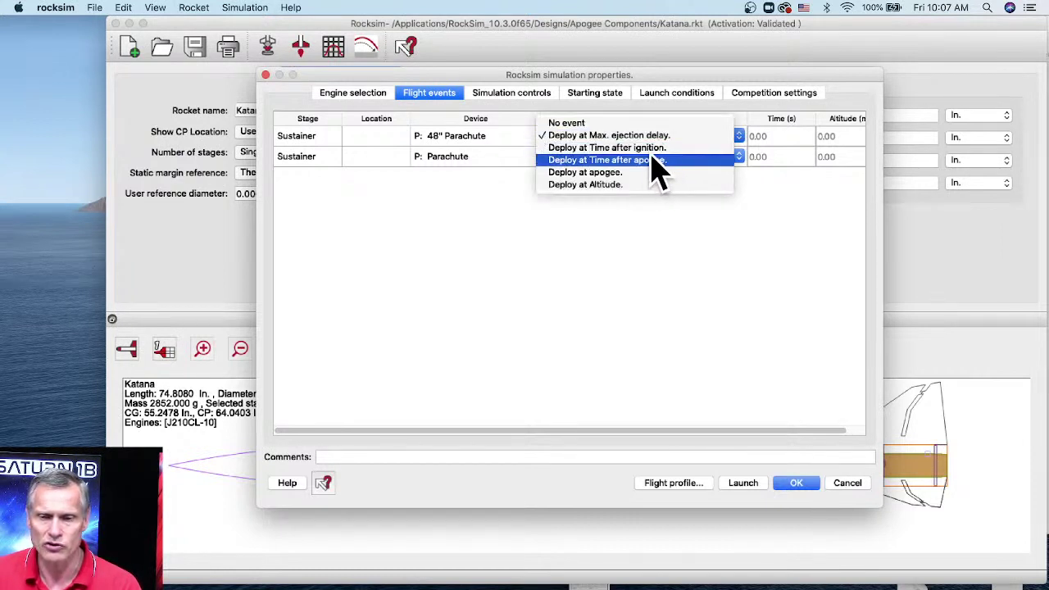
{"action": "left_click", "coordinate": [572, 185]}
{"action": "double_click", "coordinate": [841, 138]}
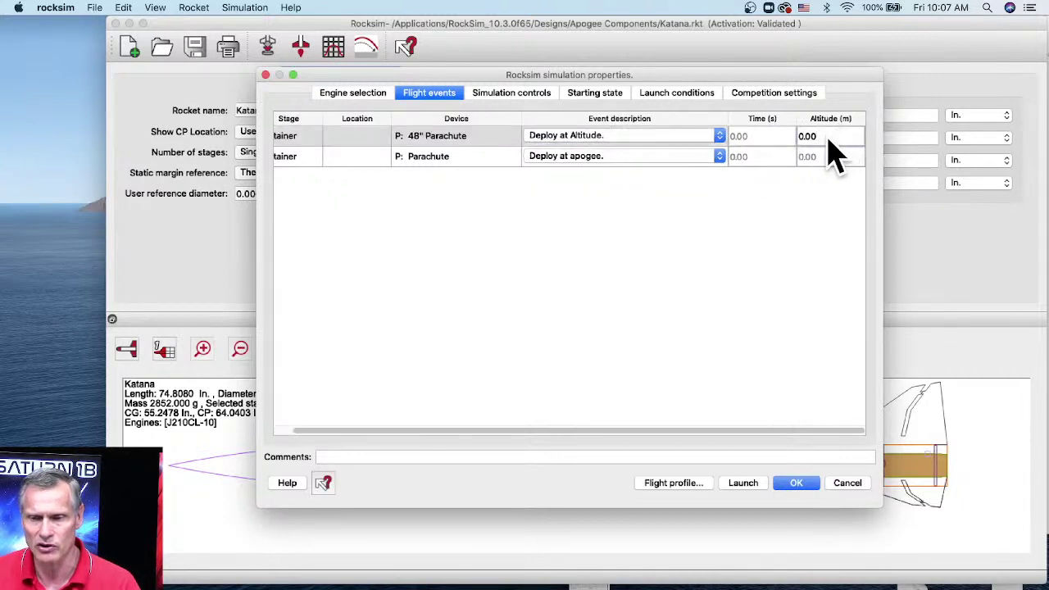
{"action": "double_click", "coordinate": [808, 137]}
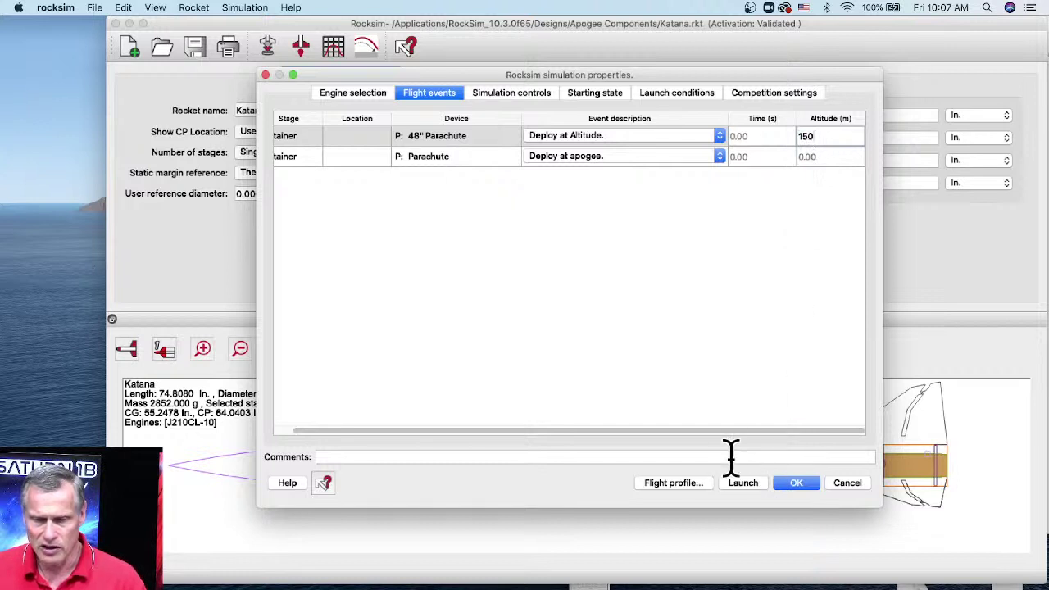
Review the simulation controls, set the launch guide length to 98 inches, and check the launch conditions
{"action": "left_click", "coordinate": [518, 95]}
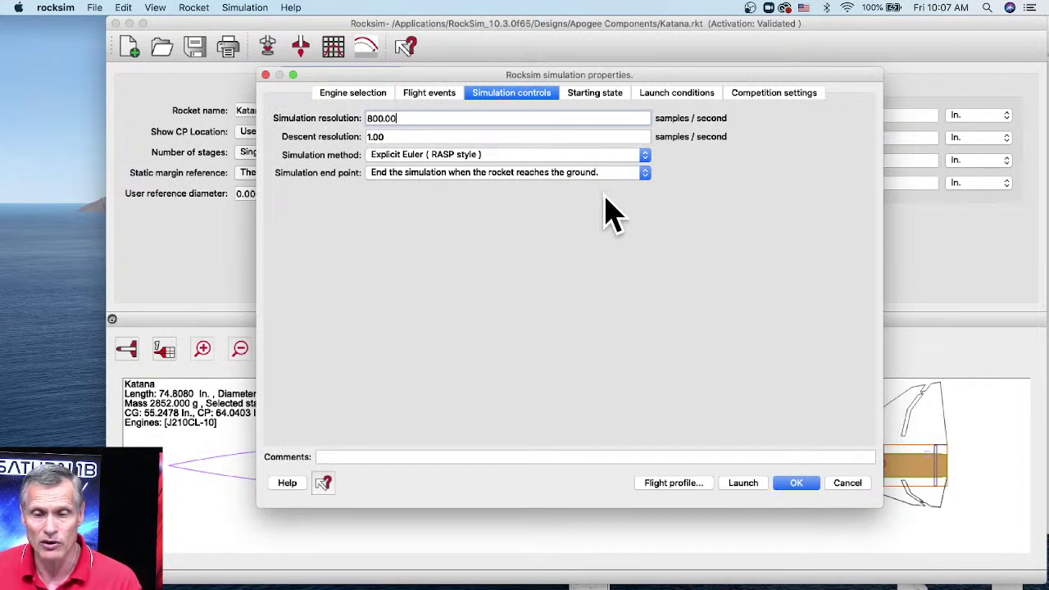
{"action": "left_click", "coordinate": [605, 96]}
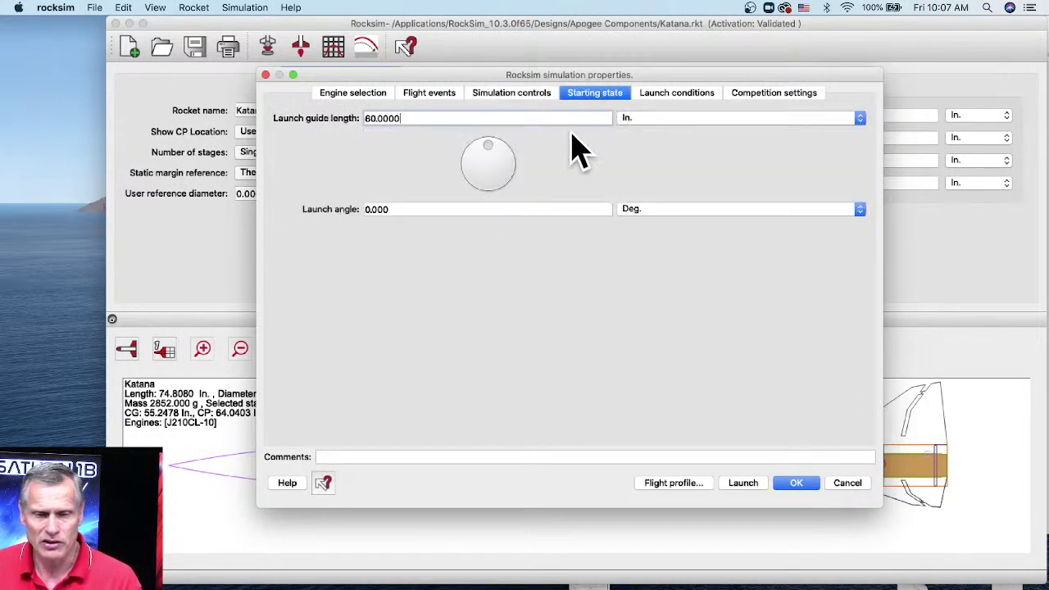
{"action": "double_click", "coordinate": [373, 118]}
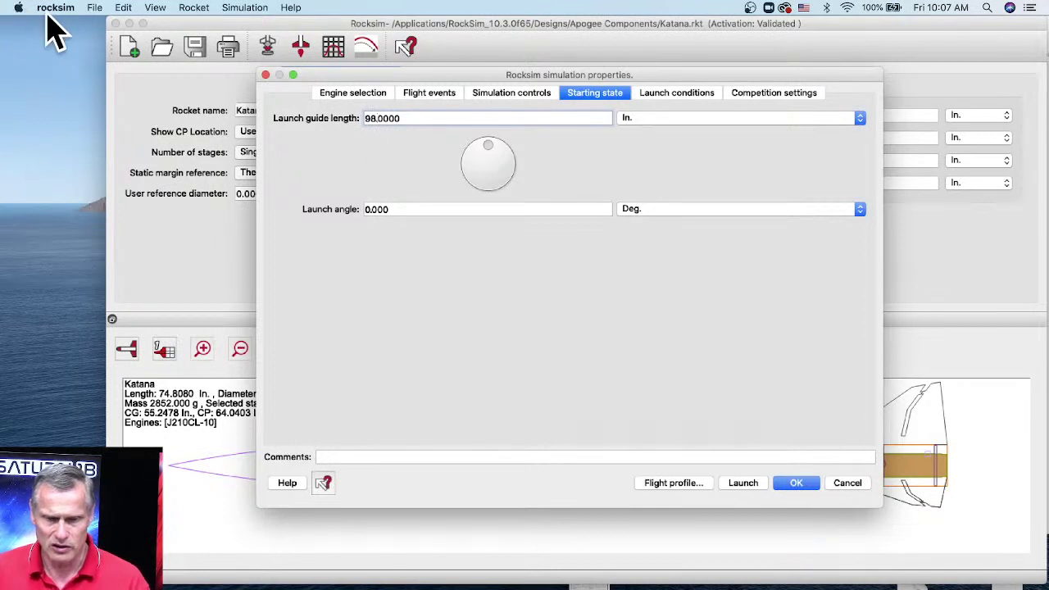
{"action": "left_click", "coordinate": [664, 94]}
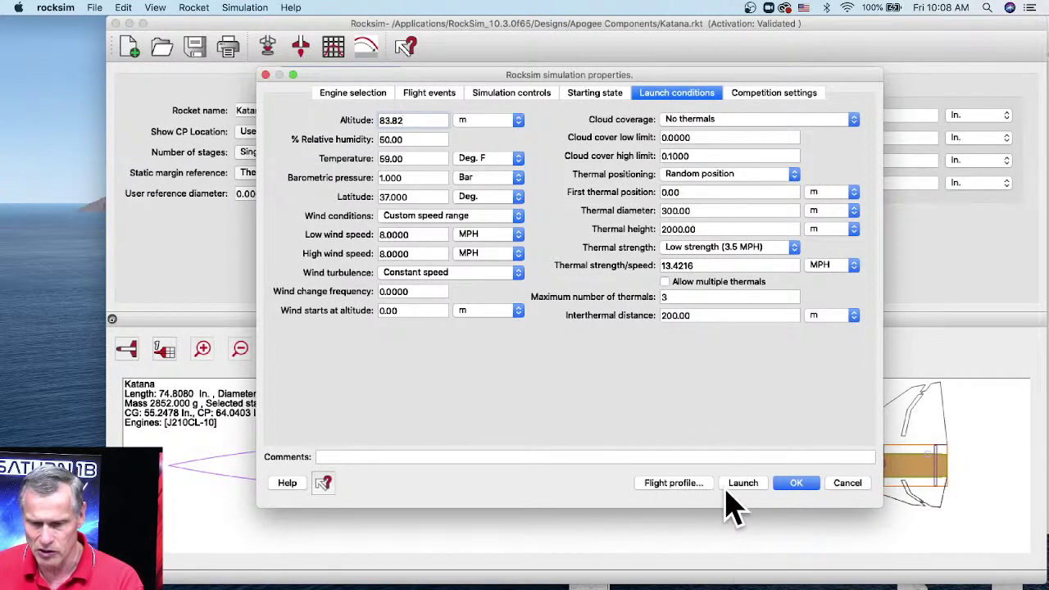
Run the simulation with its 2D flight profile, play the animation, advance it through descent to landing, and close the profile
{"action": "left_click", "coordinate": [668, 485]}
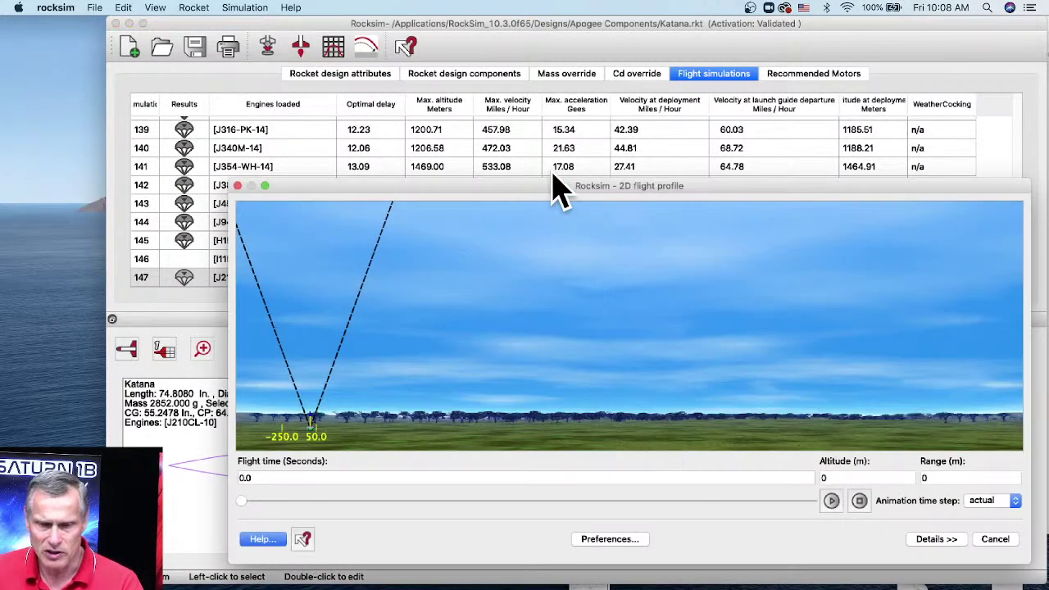
{"action": "left_click_drag", "start_coordinate": [553, 184], "coordinate": [517, 18]}
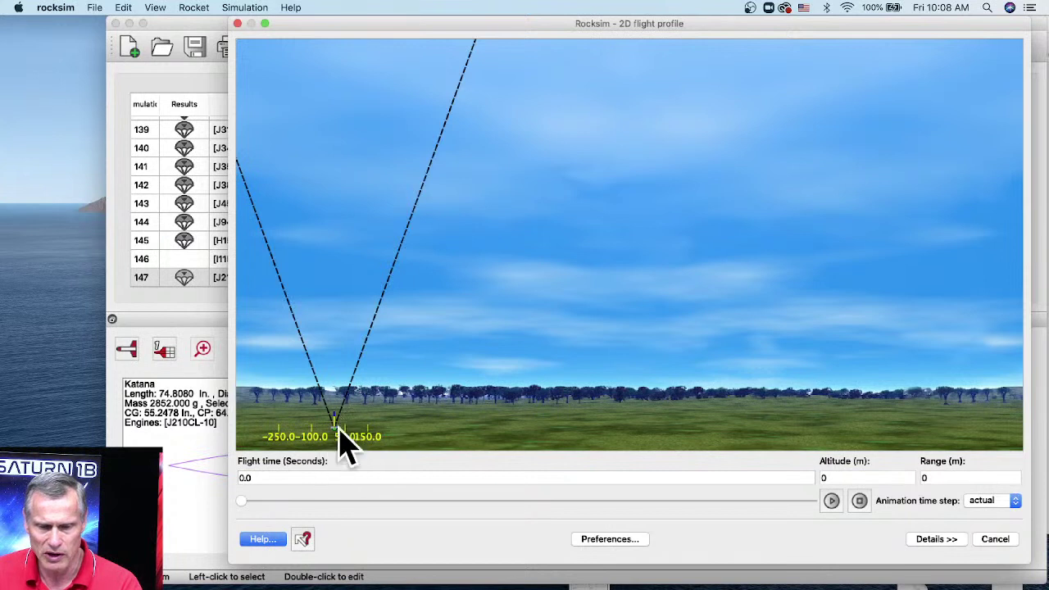
{"action": "left_click", "coordinate": [831, 500]}
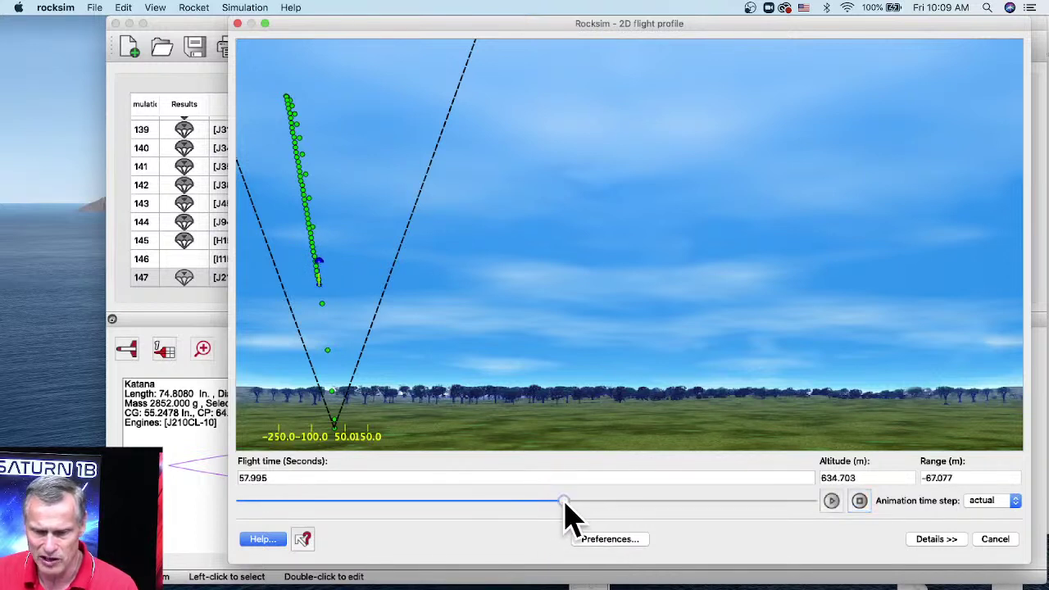
{"action": "left_click_drag", "start_coordinate": [563, 501], "coordinate": [741, 508]}
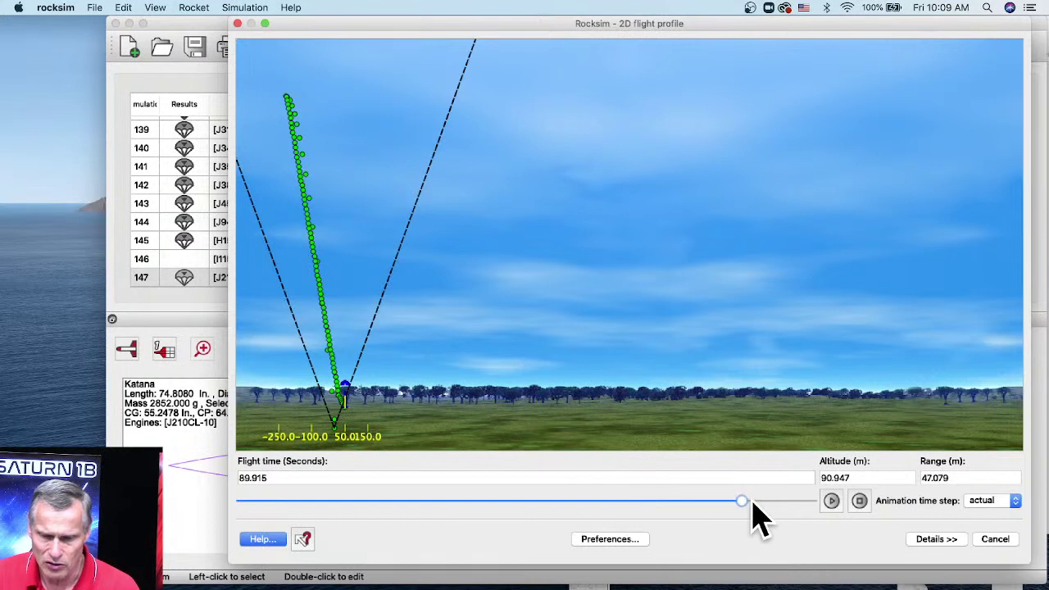
{"action": "left_click_drag", "start_coordinate": [746, 503], "coordinate": [815, 503]}
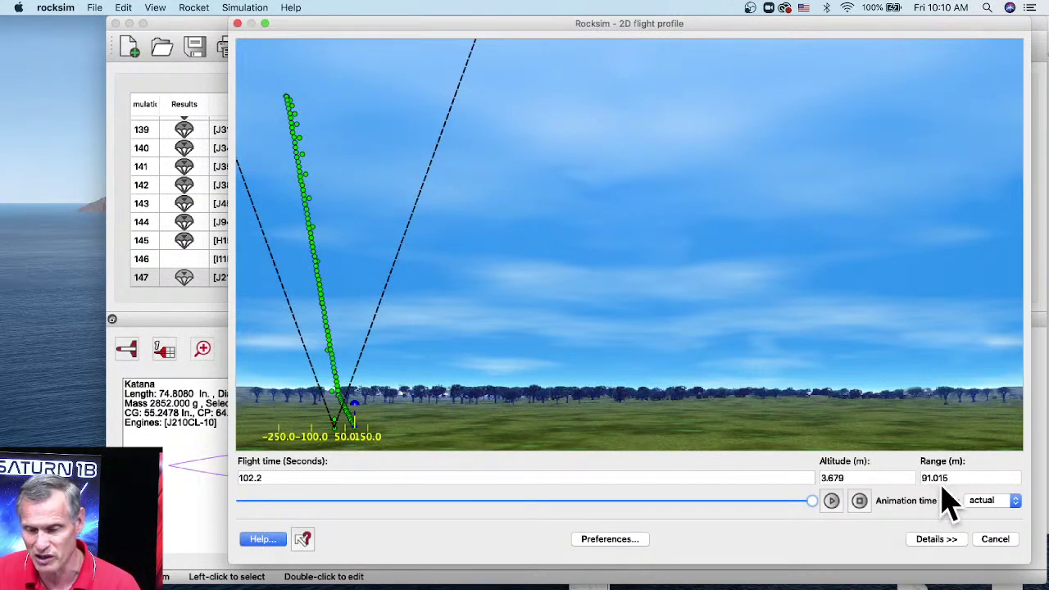
{"action": "left_click", "coordinate": [992, 539]}
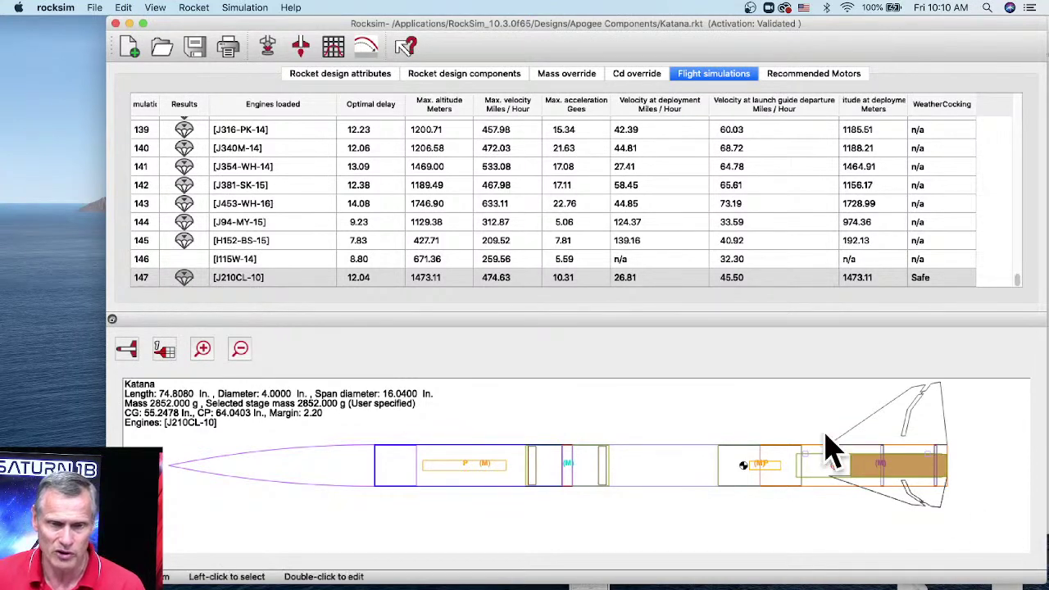
Prepare another simulation with the J210CL and set the flight event of the device named Parachute to No event
{"action": "left_click", "coordinate": [270, 48]}
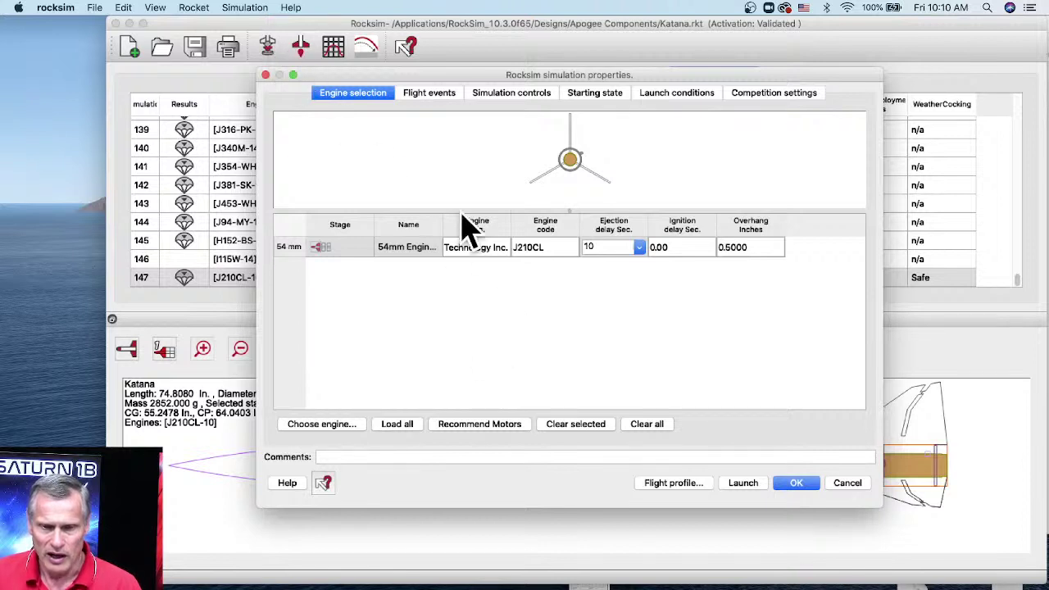
{"action": "left_click", "coordinate": [426, 97]}
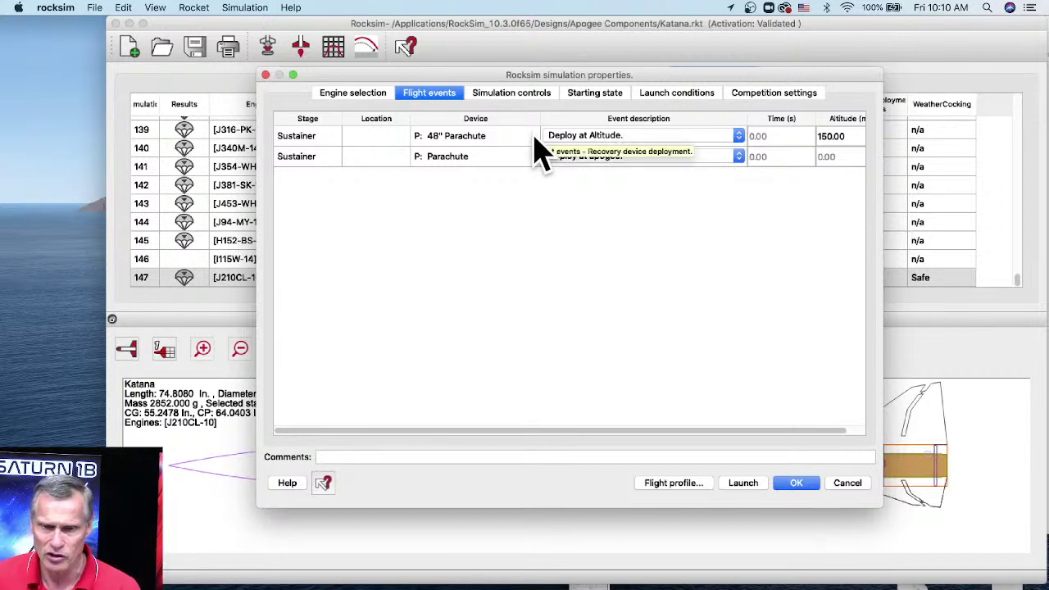
{"action": "left_click", "coordinate": [583, 157]}
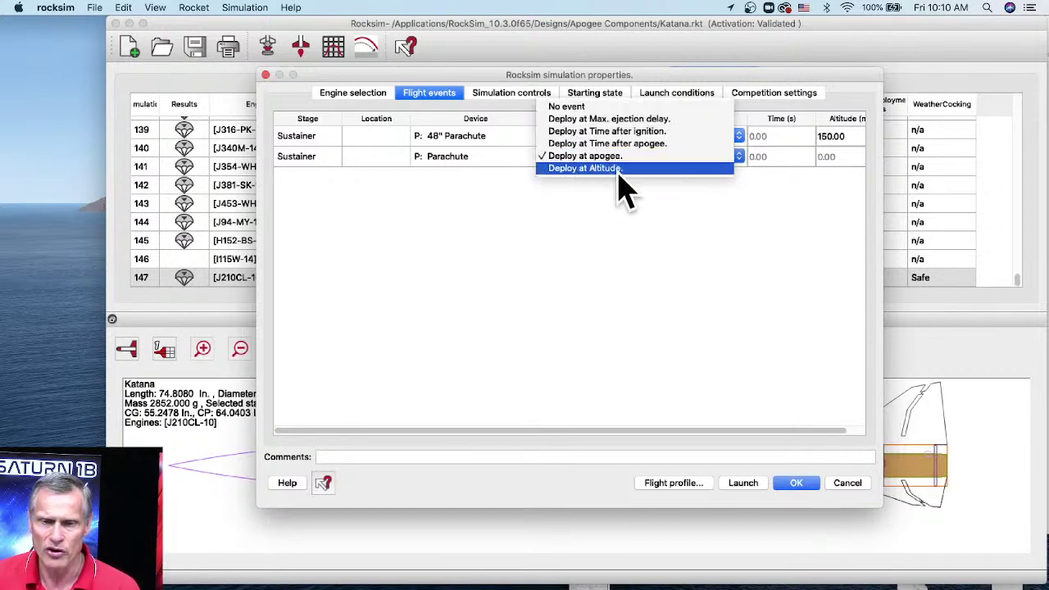
{"action": "left_click", "coordinate": [571, 108]}
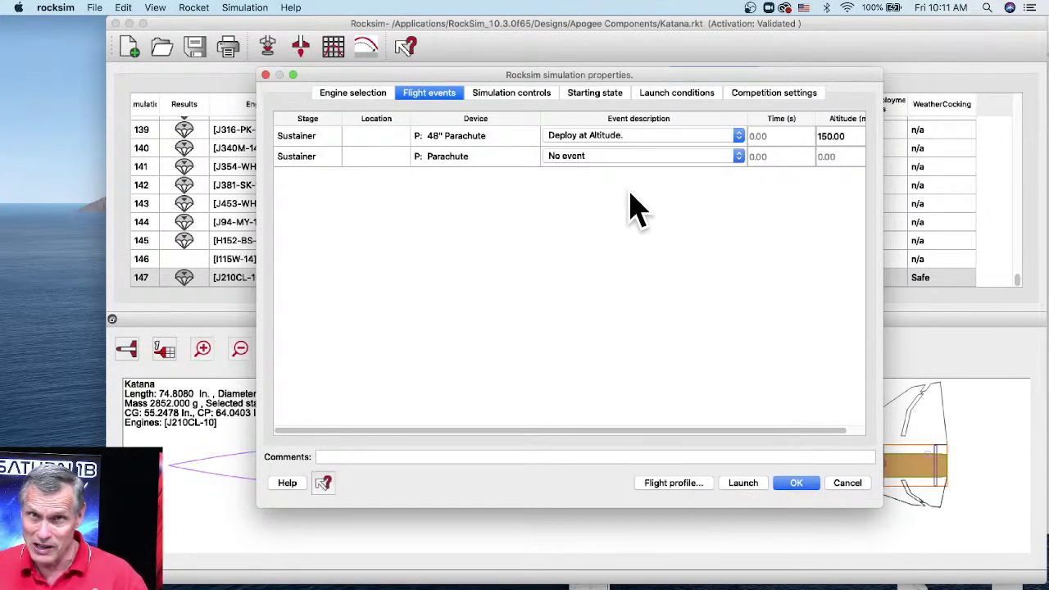
Set the 48" Parachute to deploy at maximum ejection delay, run the simulation with its 2D flight profile, and briefly play the animation
{"action": "left_click", "coordinate": [623, 138]}
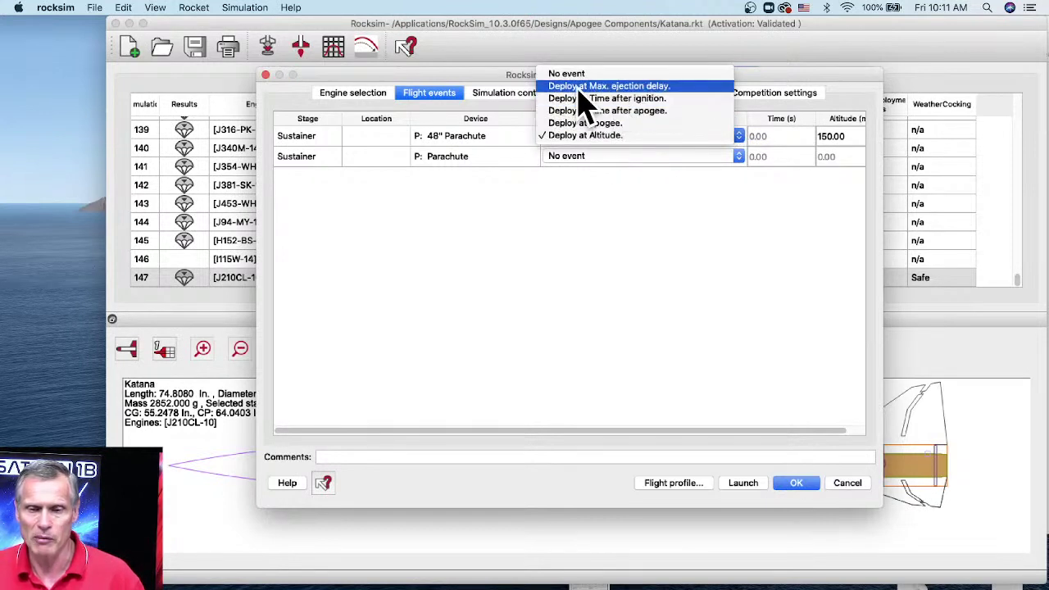
{"action": "left_click", "coordinate": [695, 87]}
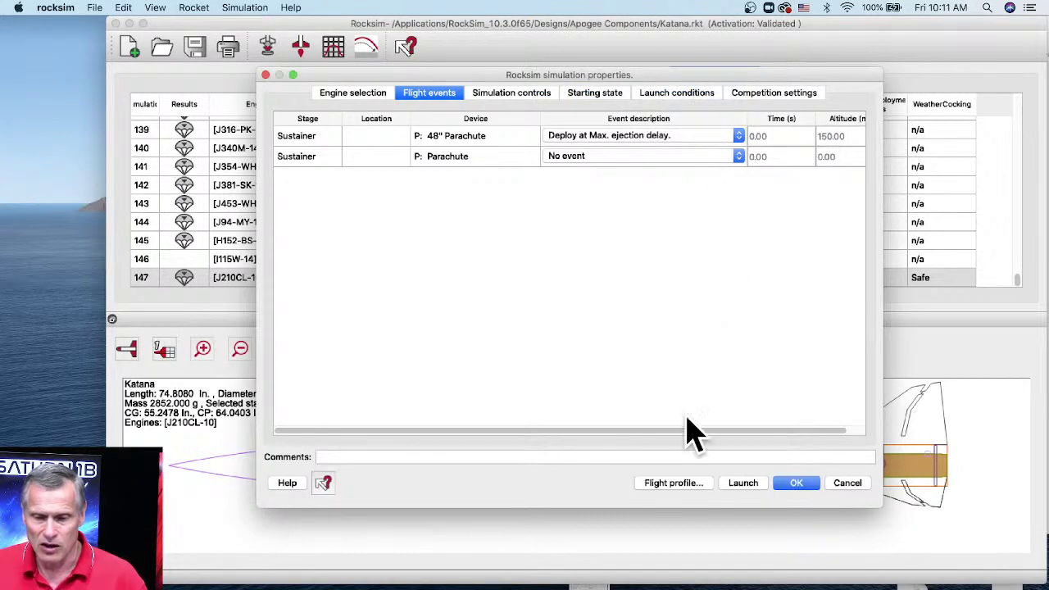
{"action": "left_click", "coordinate": [688, 488]}
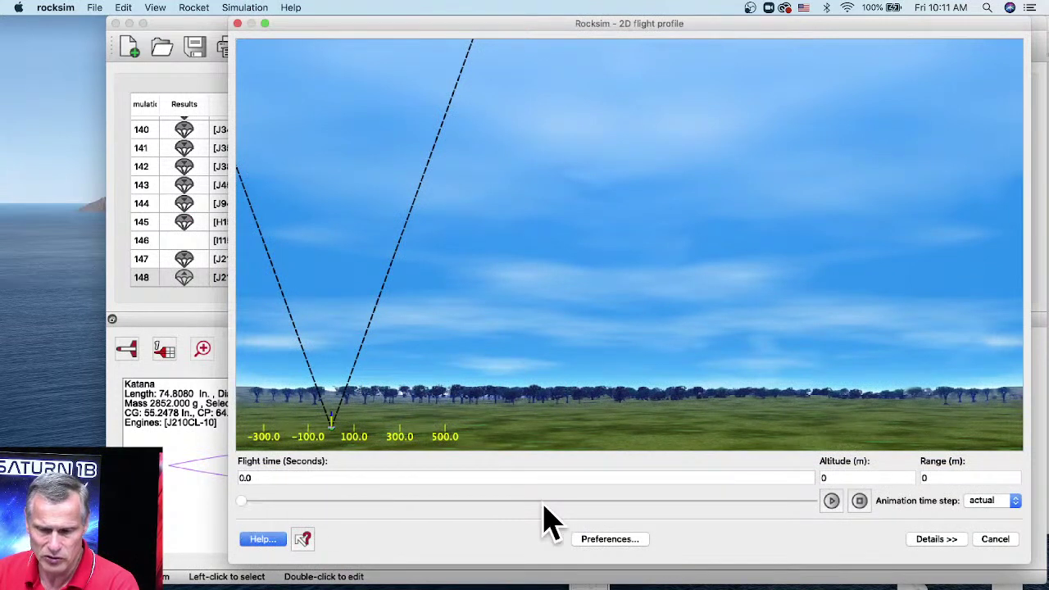
{"action": "left_click", "coordinate": [832, 502]}
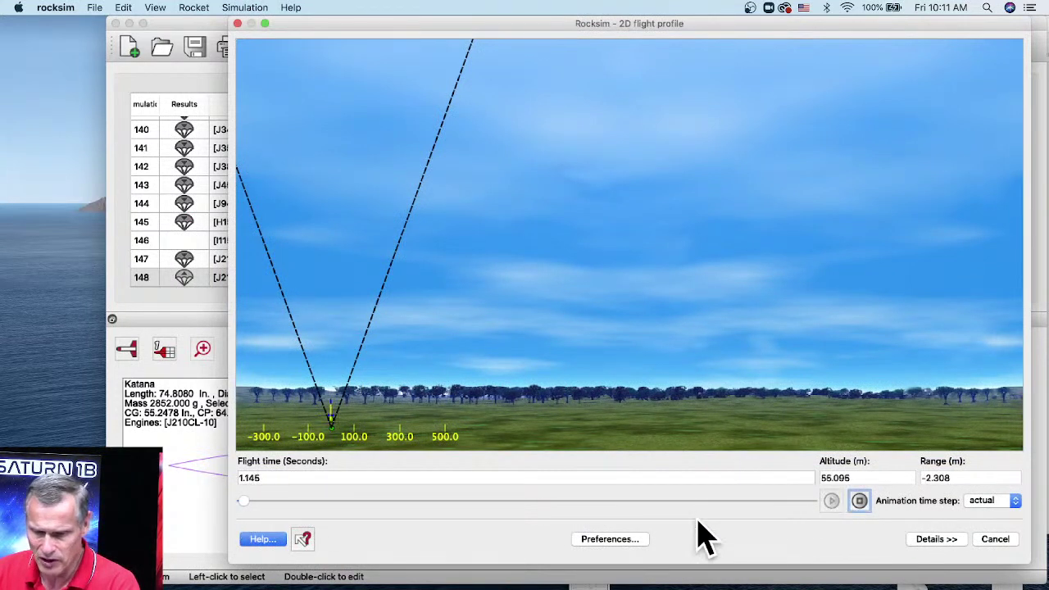
{"action": "left_click", "coordinate": [859, 500]}
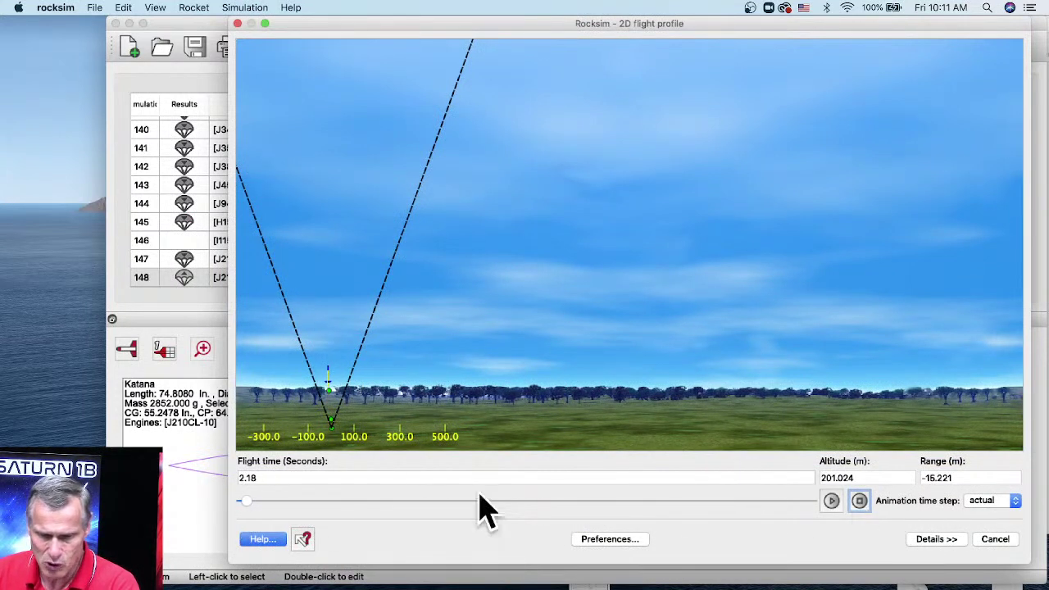
Enable smoke trails in the flight profile preferences, with green smoke for Booster 2 and purple smoke for Booster 1
{"action": "left_click", "coordinate": [609, 540]}
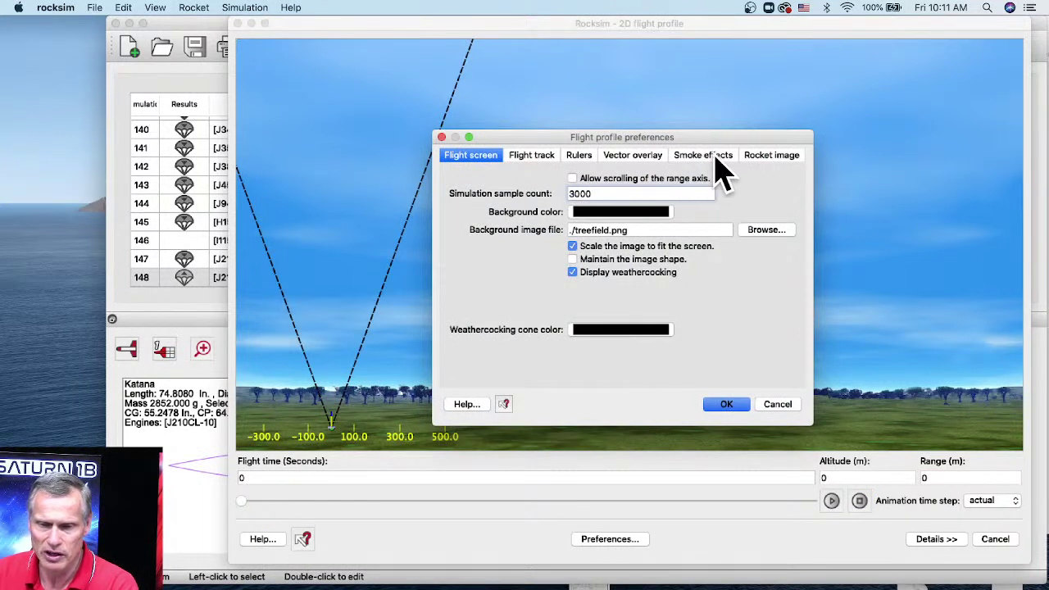
{"action": "left_click", "coordinate": [713, 161]}
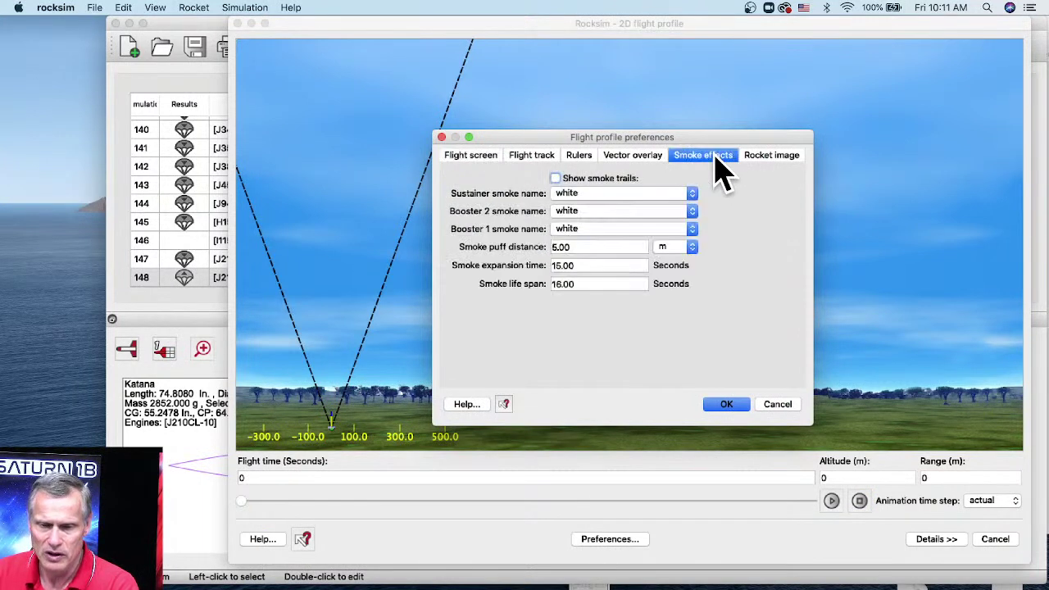
{"action": "left_click", "coordinate": [555, 179]}
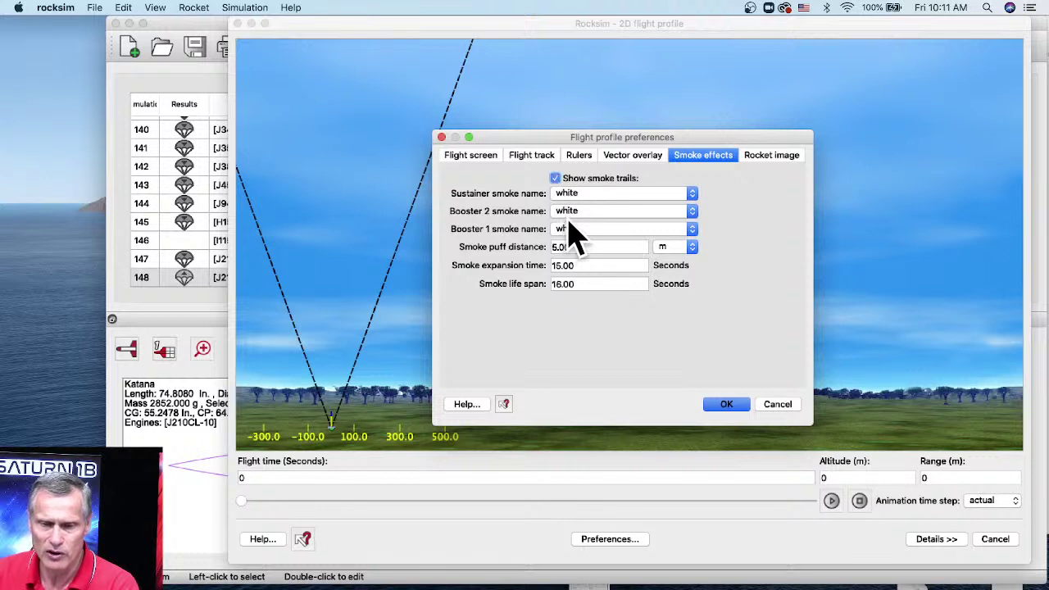
{"action": "left_click", "coordinate": [568, 213]}
{"action": "left_click", "coordinate": [568, 225]}
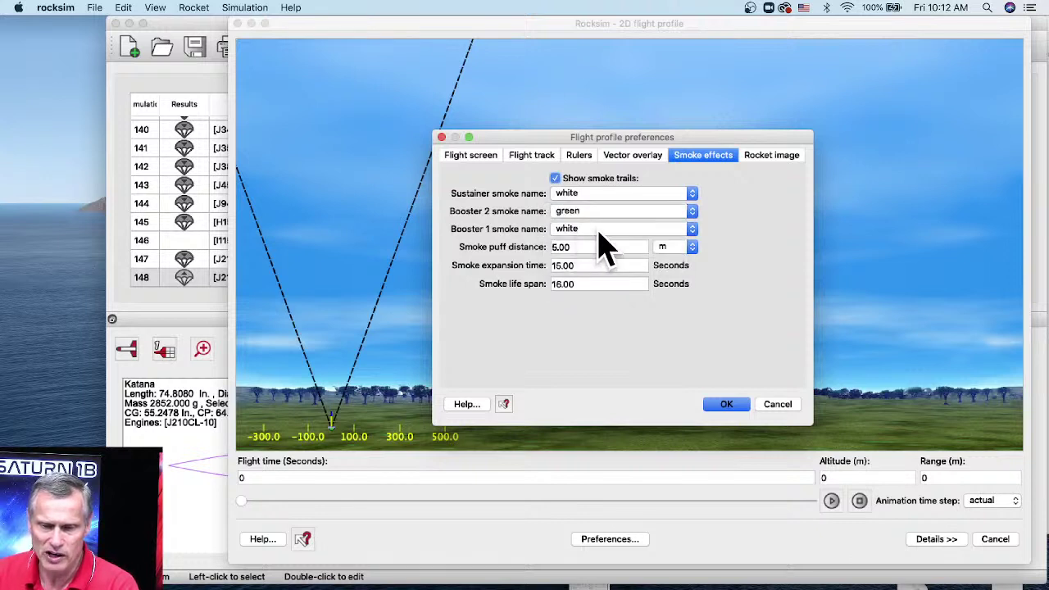
{"action": "left_click", "coordinate": [604, 232]}
{"action": "left_click", "coordinate": [598, 267]}
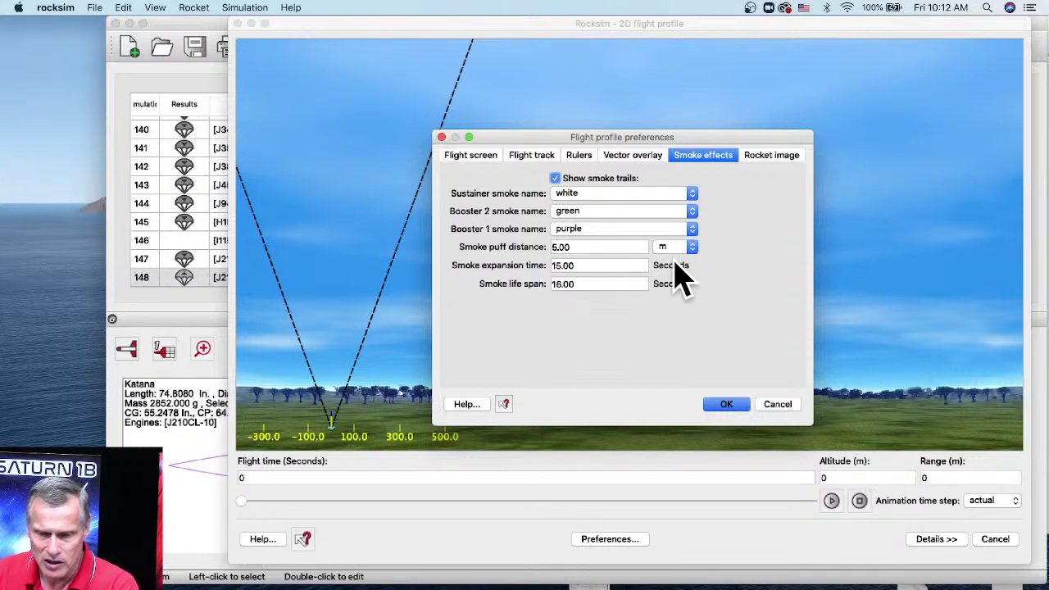
{"action": "left_click", "coordinate": [721, 404]}
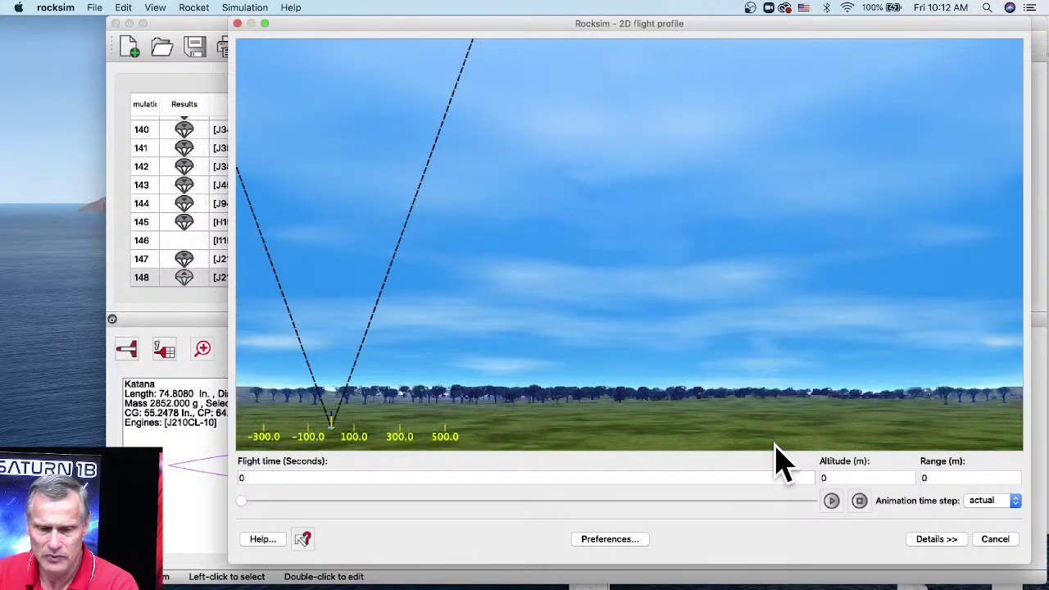
Play the flight animation, advance it through the descent to landing, and close the 2D flight profile
{"action": "left_click", "coordinate": [830, 500]}
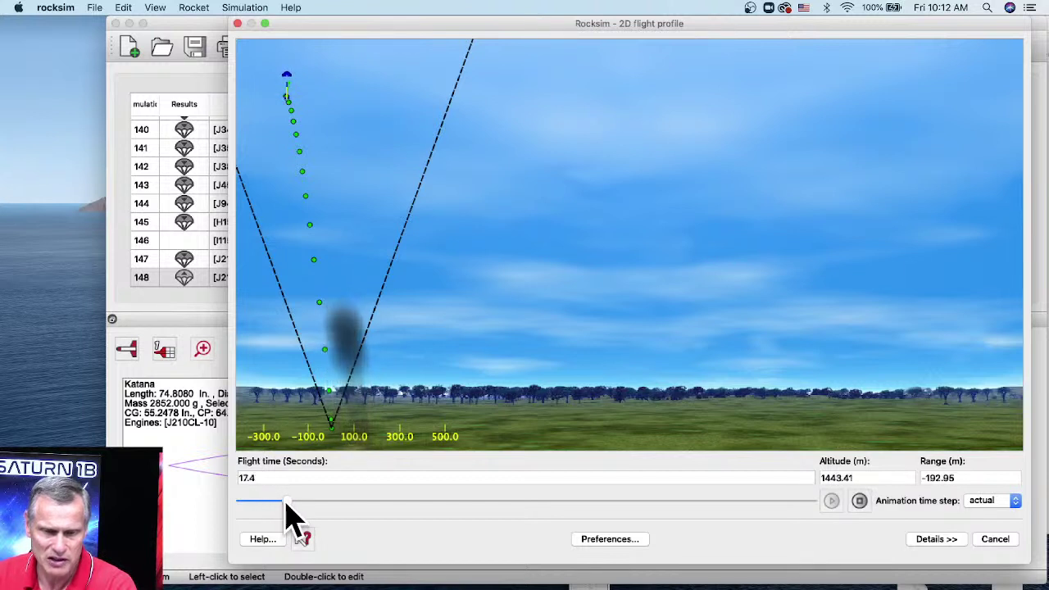
{"action": "left_click_drag", "start_coordinate": [295, 500], "coordinate": [821, 510]}
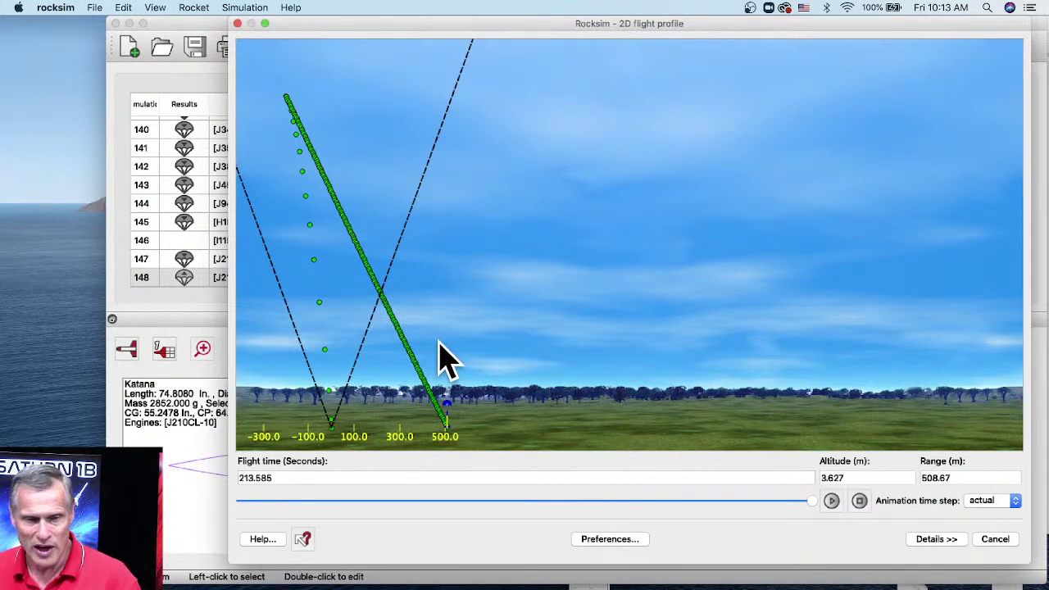
{"action": "left_click", "coordinate": [237, 24]}
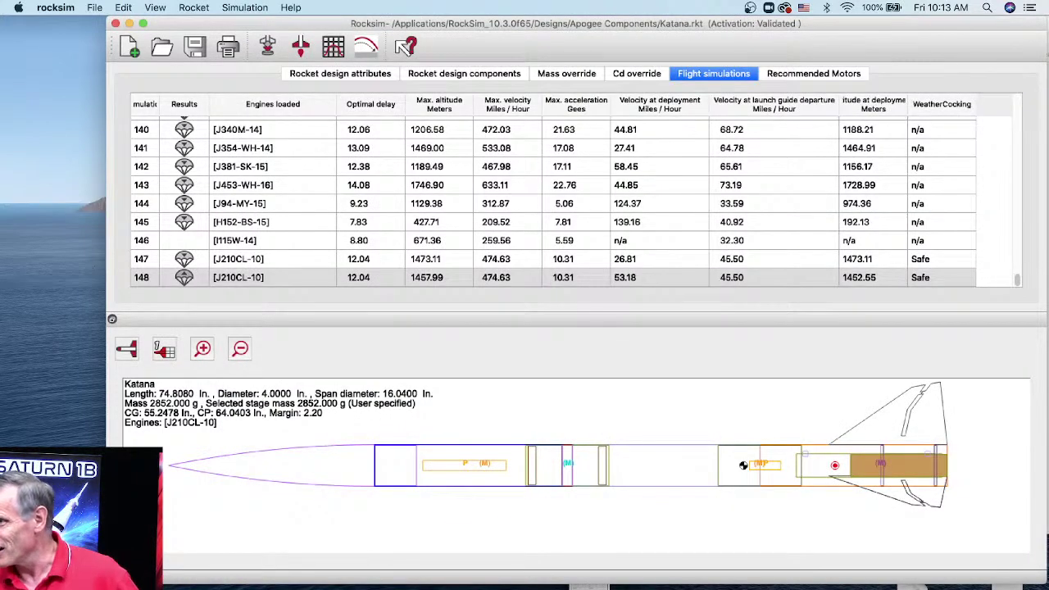
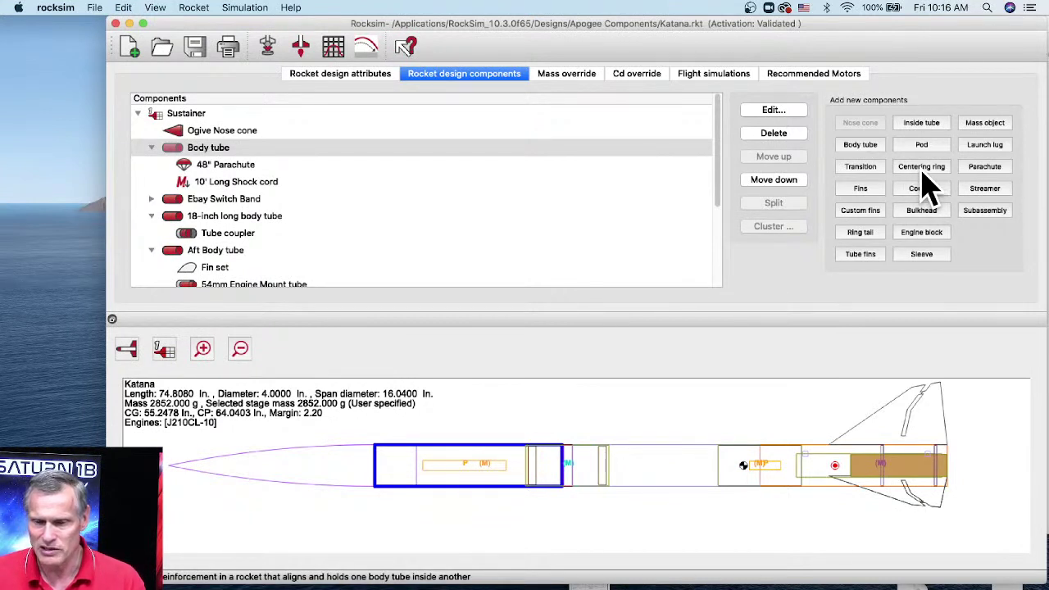
Add a centering ring to the front body tube without a database part and set its thickness to 0.25 in
{"action": "left_click", "coordinate": [924, 170]}
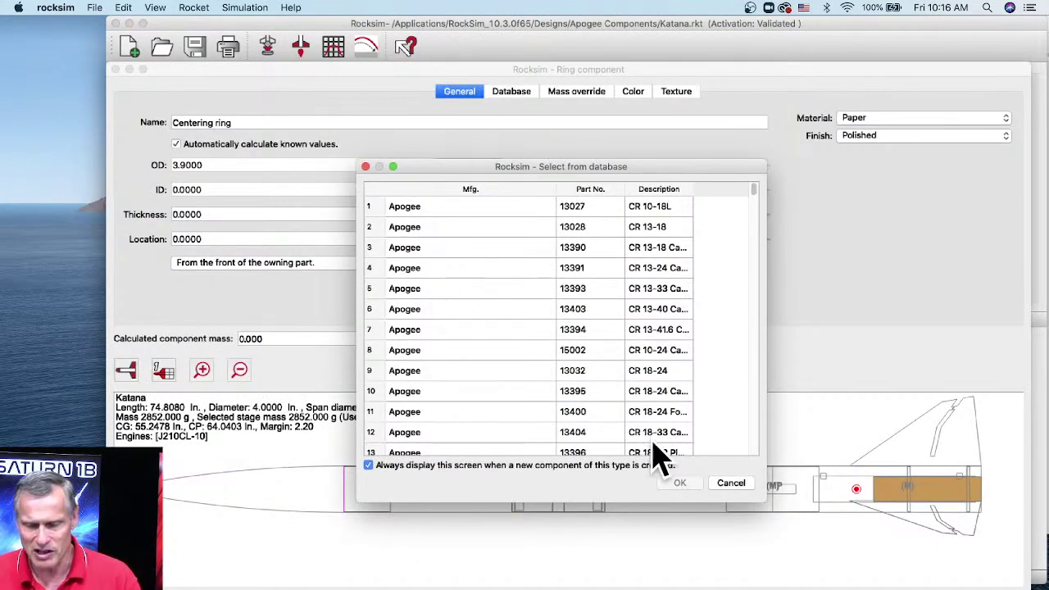
{"action": "left_click", "coordinate": [730, 483]}
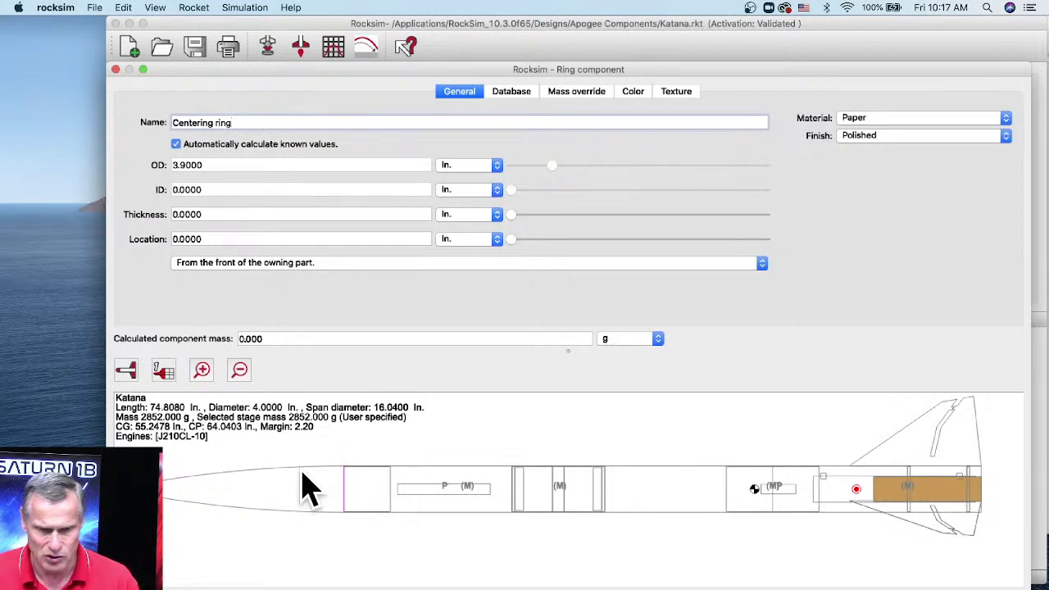
{"action": "left_click", "coordinate": [189, 214]}
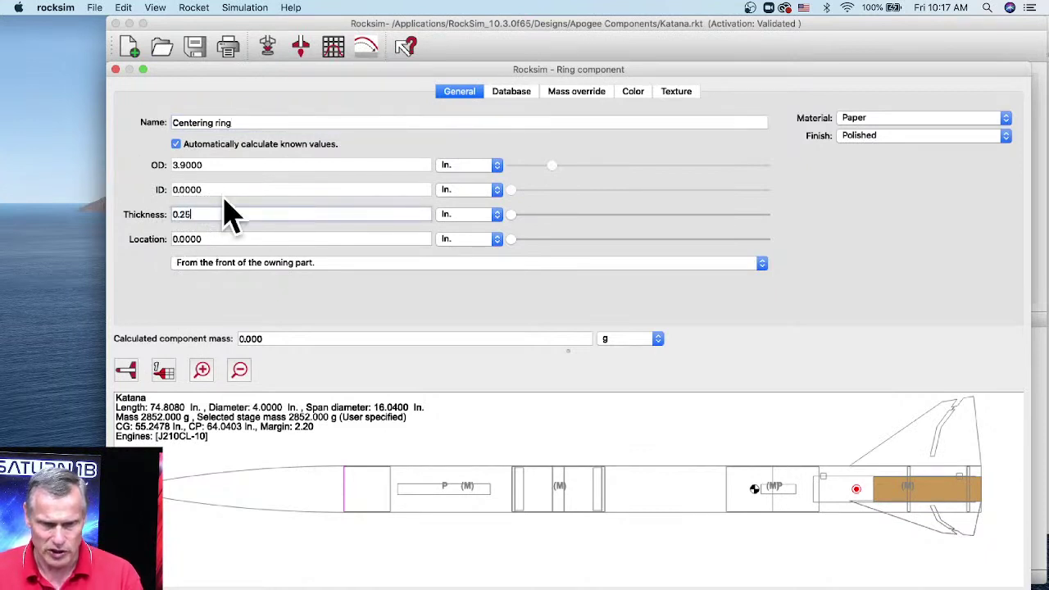
{"action": "type", "text": "0.25"}
{"action": "key", "text": "Return"}
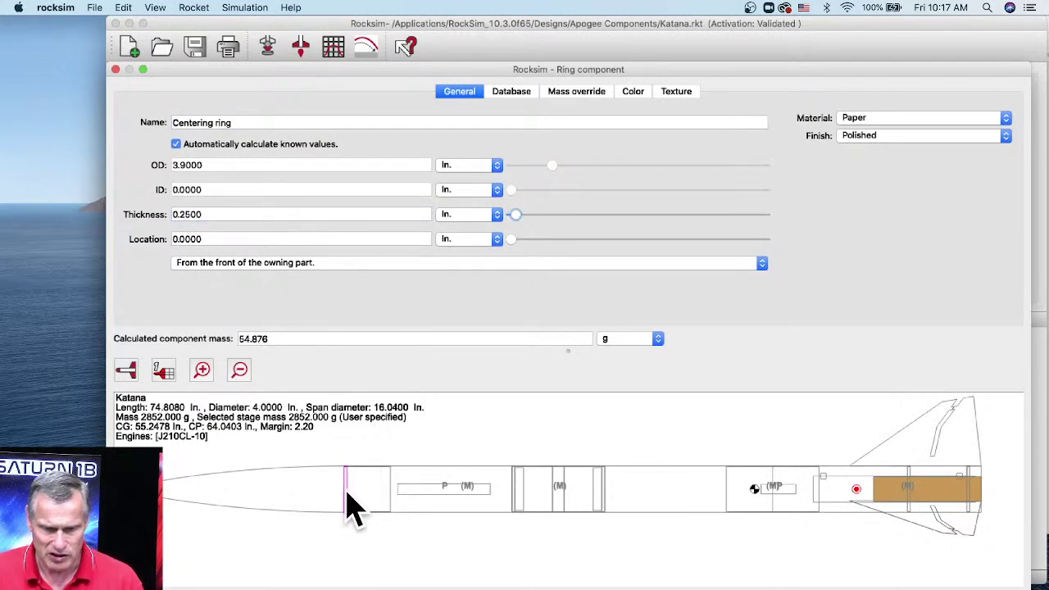
Set the ring's location to -15 in from the body tube's front, and adjust it to -6.625 in inside the nose cone
{"action": "scroll", "coordinate": [348, 507], "scroll_direction": "up", "scroll_amount": 3}
{"action": "left_click_drag", "start_coordinate": [375, 494], "coordinate": [659, 496]}
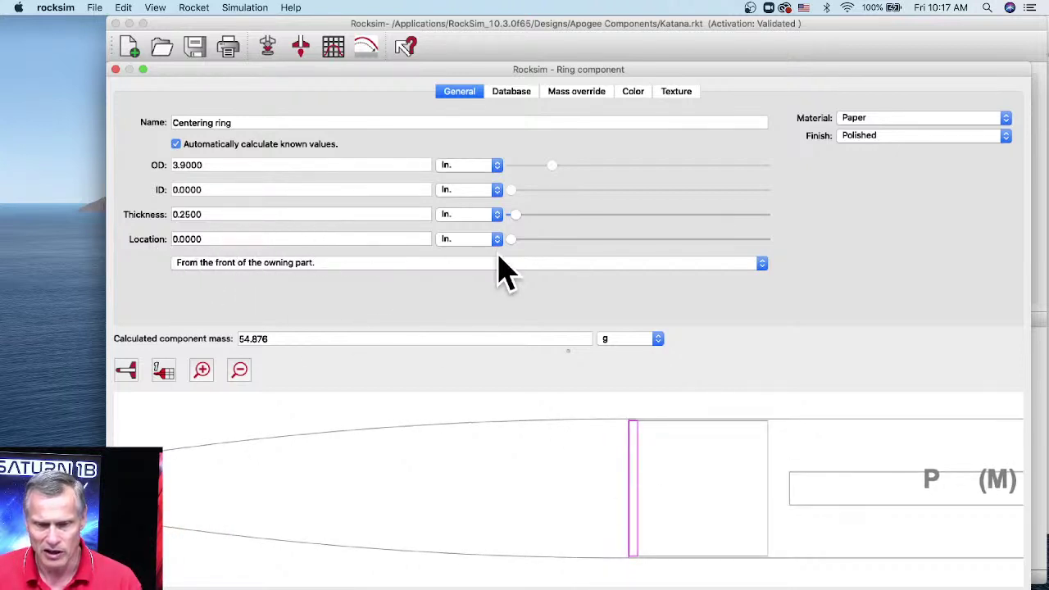
{"action": "mouse_move", "coordinate": [509, 241]}
{"action": "left_mouse_down"}
{"action": "mouse_move", "coordinate": [647, 243]}
{"action": "mouse_move", "coordinate": [506, 244]}
{"action": "left_mouse_up"}
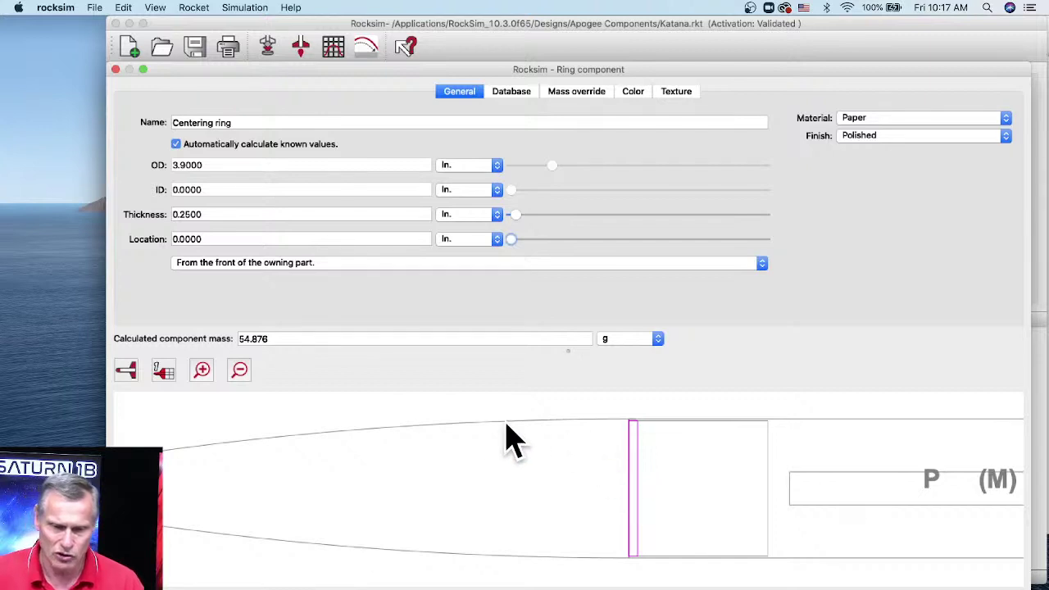
{"action": "left_click", "coordinate": [210, 239]}
{"action": "left_click_drag", "start_coordinate": [175, 238], "coordinate": [139, 264]}
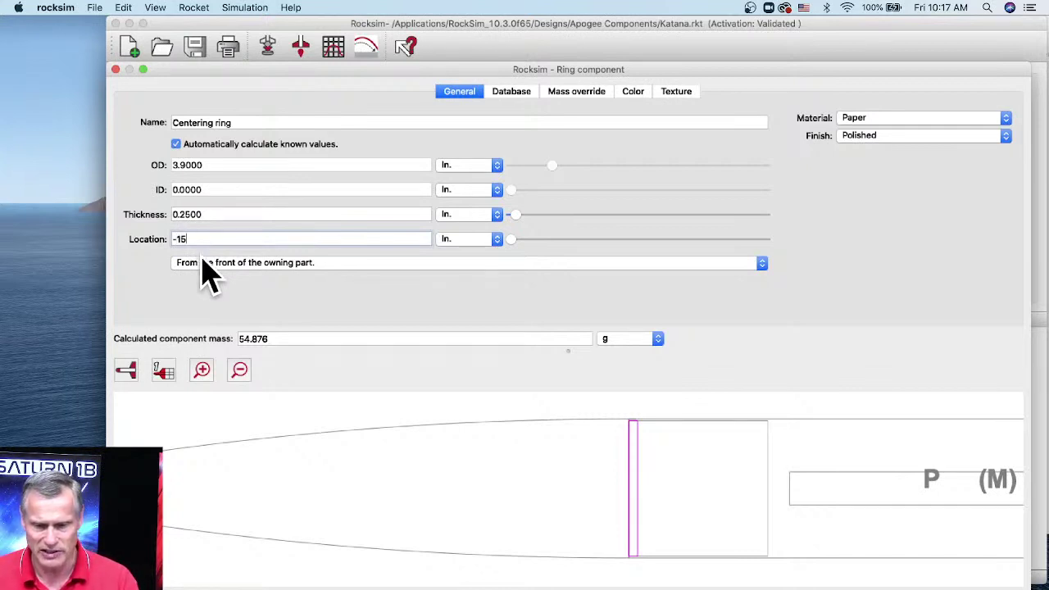
{"action": "key", "text": "Return"}
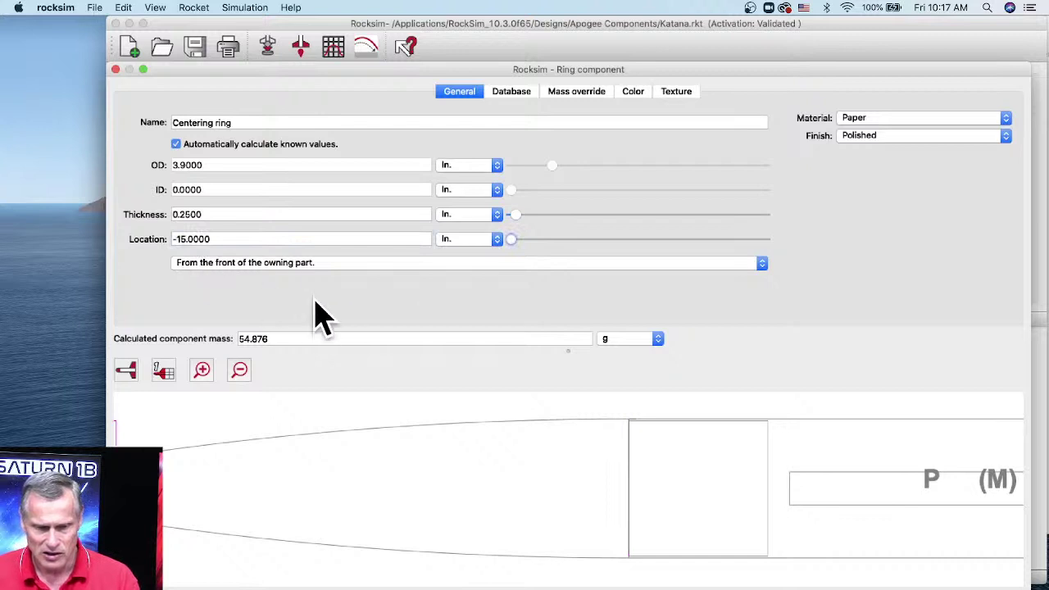
{"action": "left_click_drag", "start_coordinate": [312, 508], "coordinate": [417, 499]}
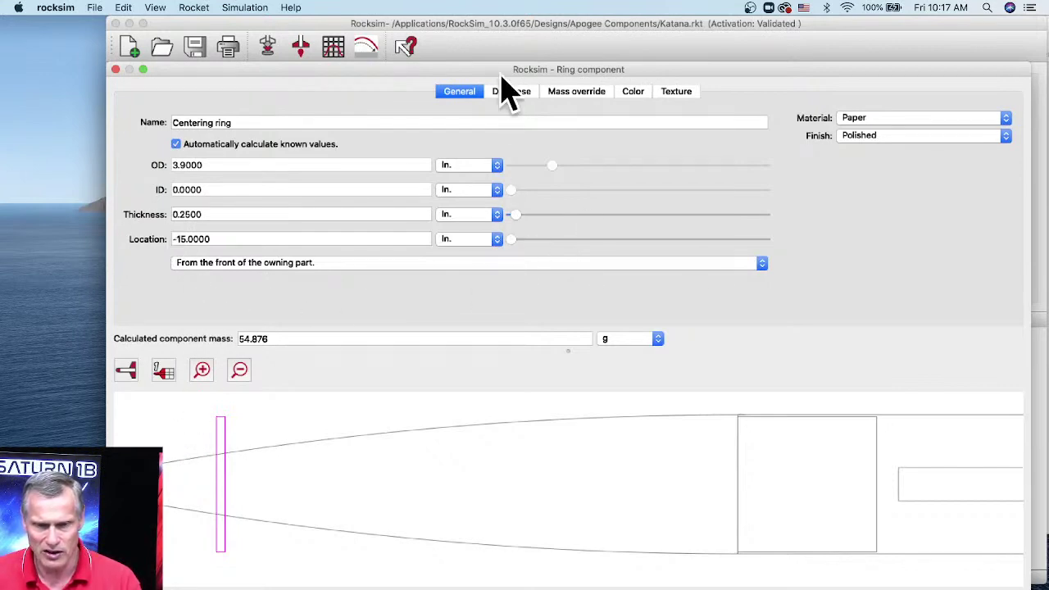
{"action": "left_click_drag", "start_coordinate": [504, 69], "coordinate": [509, 23]}
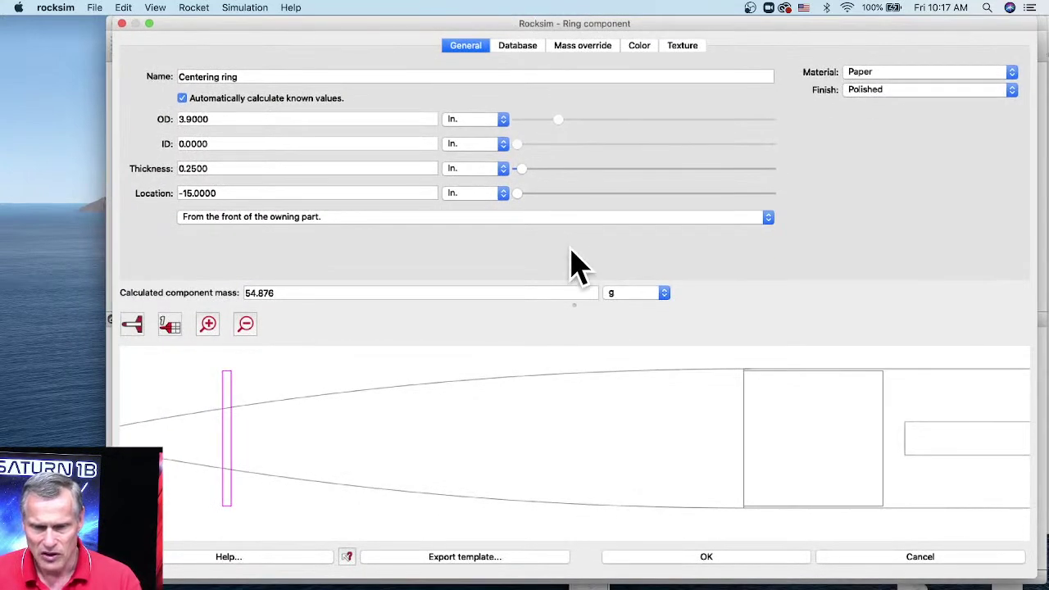
{"action": "left_click_drag", "start_coordinate": [522, 196], "coordinate": [584, 199]}
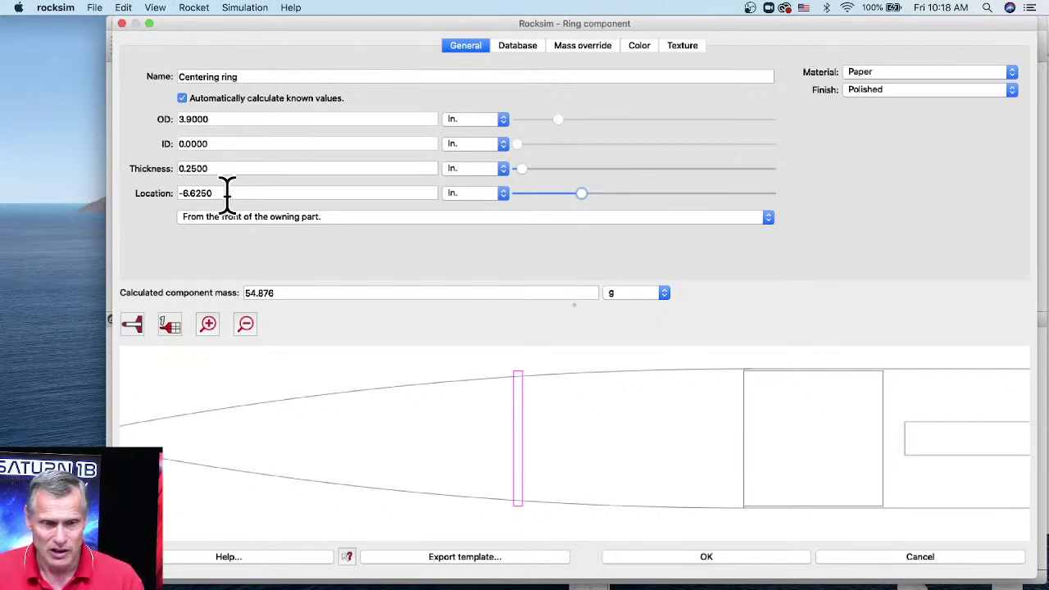
Rename the ring Forward Nose Cone Centering ring and, with automatic calculation off, reduce its outer diameter to 3.375 in
{"action": "left_click", "coordinate": [185, 76]}
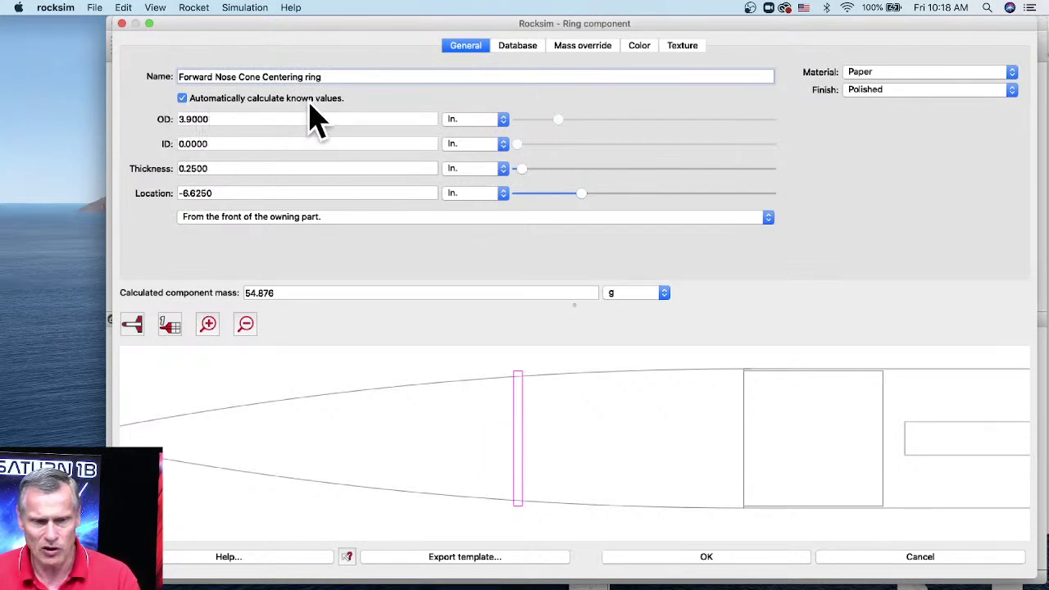
{"action": "left_click", "coordinate": [182, 99]}
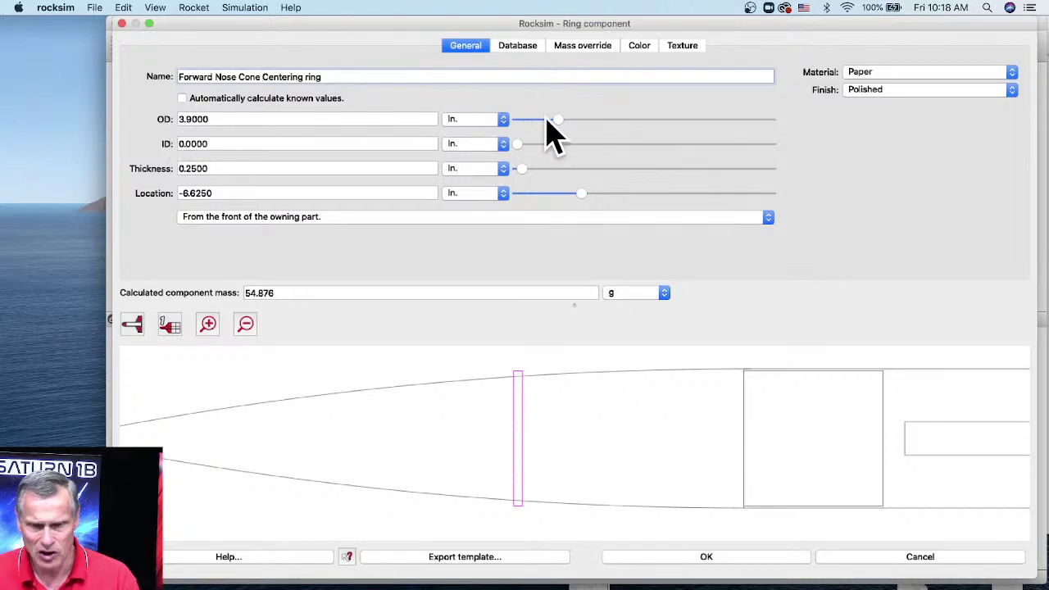
{"action": "left_click_drag", "start_coordinate": [557, 121], "coordinate": [556, 122]}
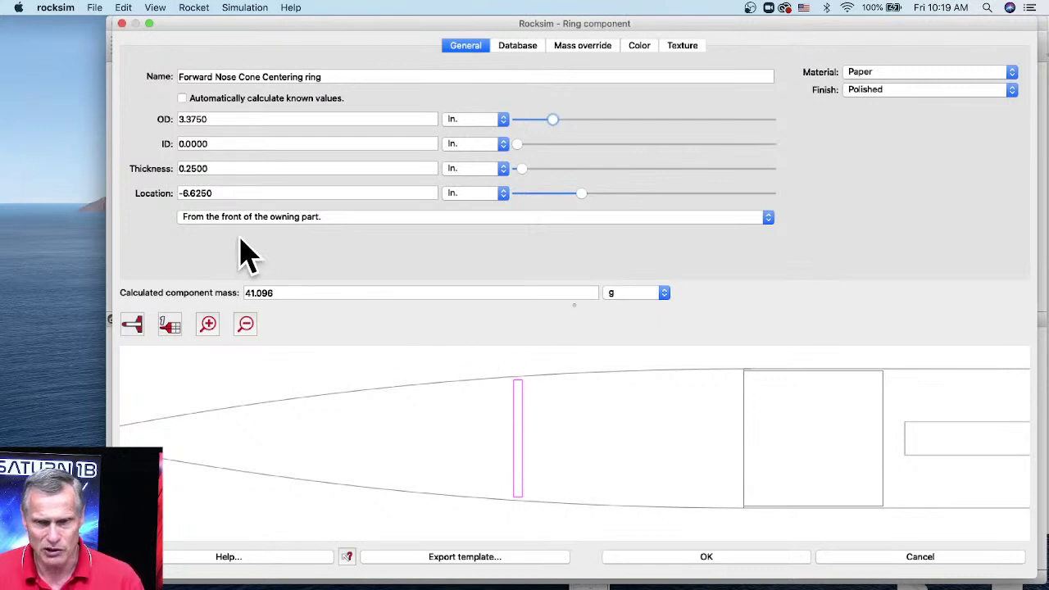
Set the ring's material to Aircraft plywood (LOC) and accept the new component
{"action": "left_click", "coordinate": [881, 74]}
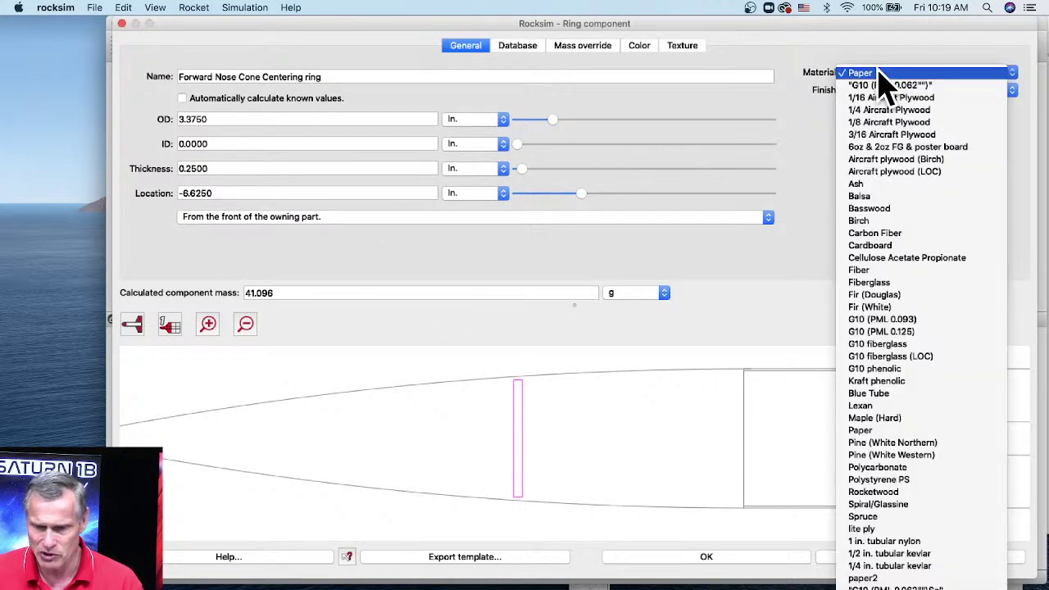
{"action": "left_click", "coordinate": [885, 172]}
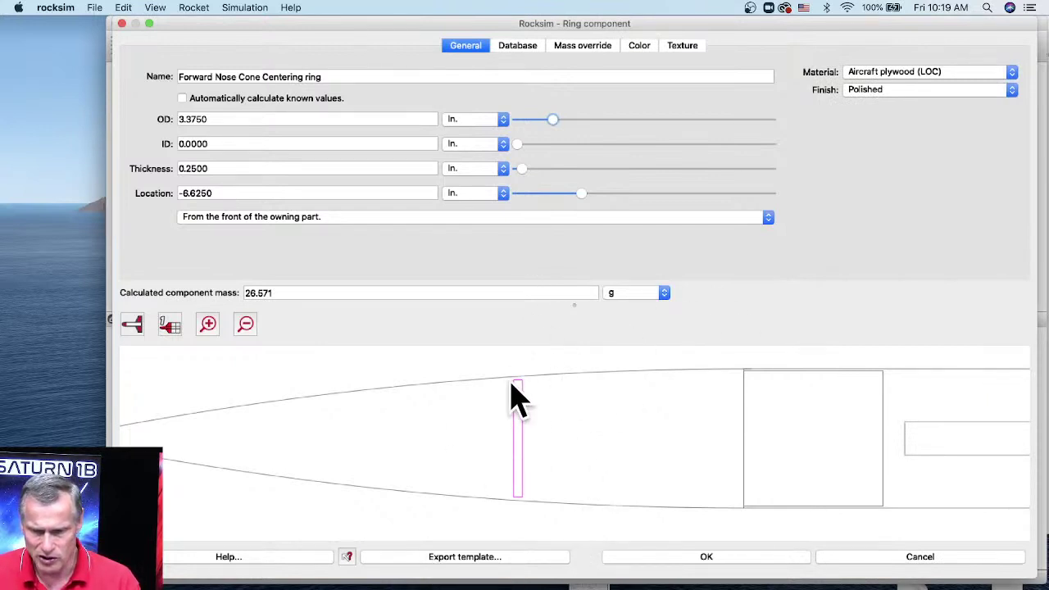
{"action": "left_click", "coordinate": [708, 556]}
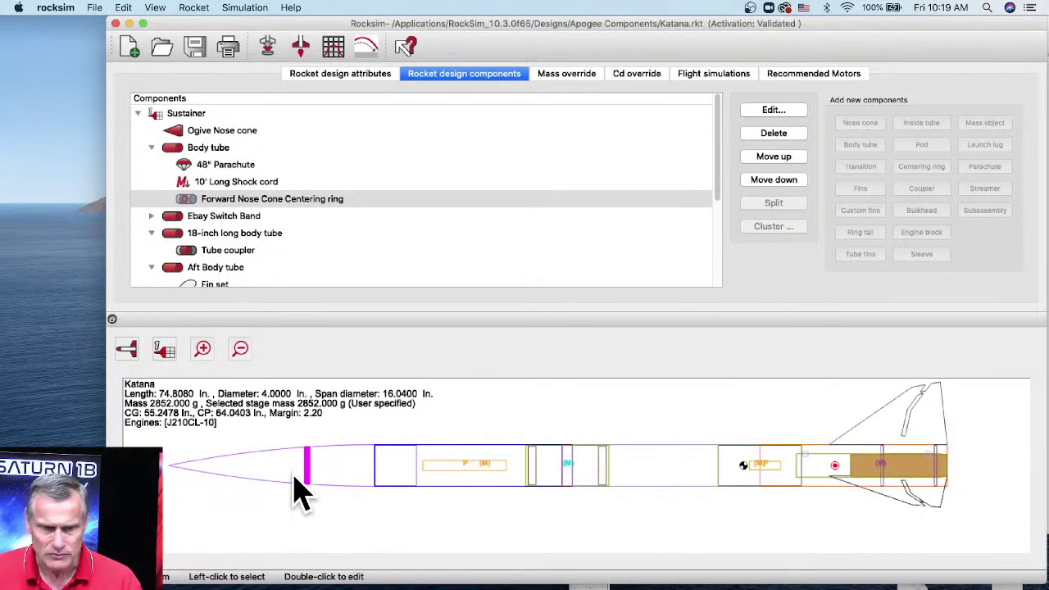
Copy the Forward Nose Cone Centering ring from the component tree
{"action": "left_click", "coordinate": [237, 201]}
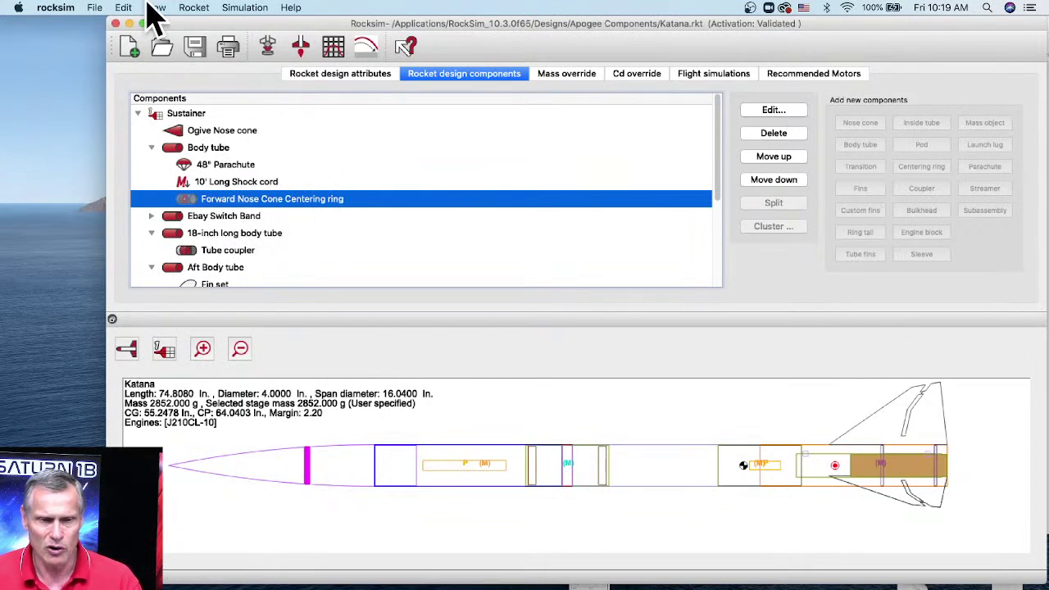
{"action": "left_click", "coordinate": [123, 10]}
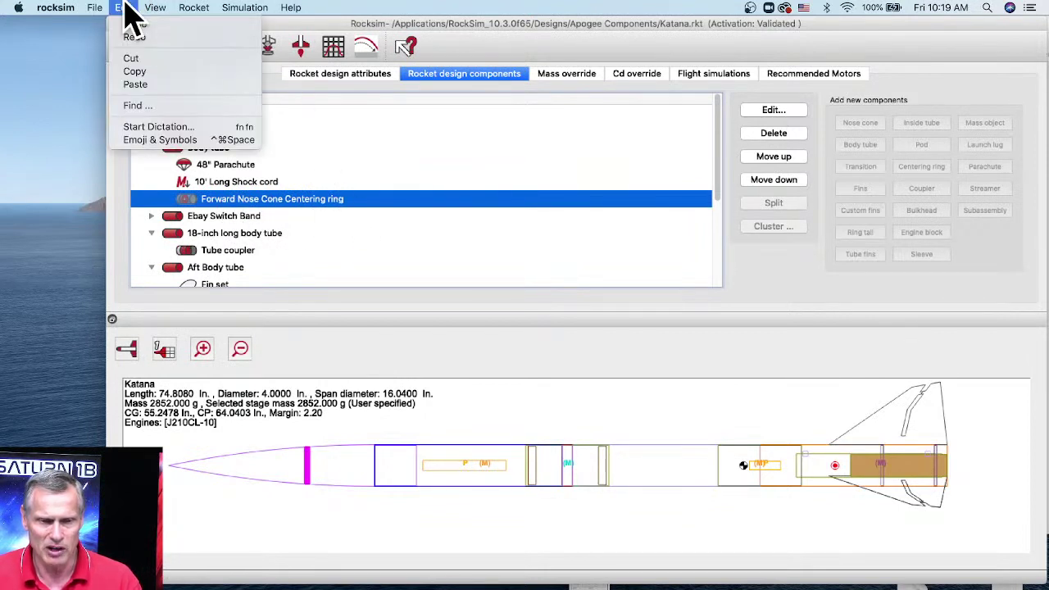
{"action": "left_click", "coordinate": [141, 72]}
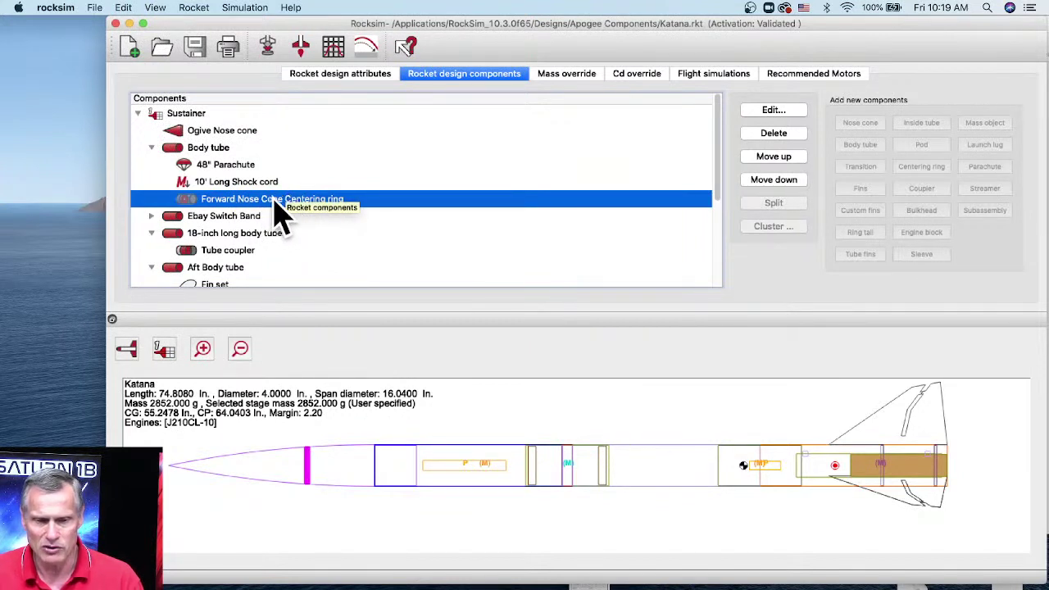
Try to paste the copied Forward Nose Cone Centering ring onto the Ogive Nose cone
{"action": "right_click", "coordinate": [276, 203]}
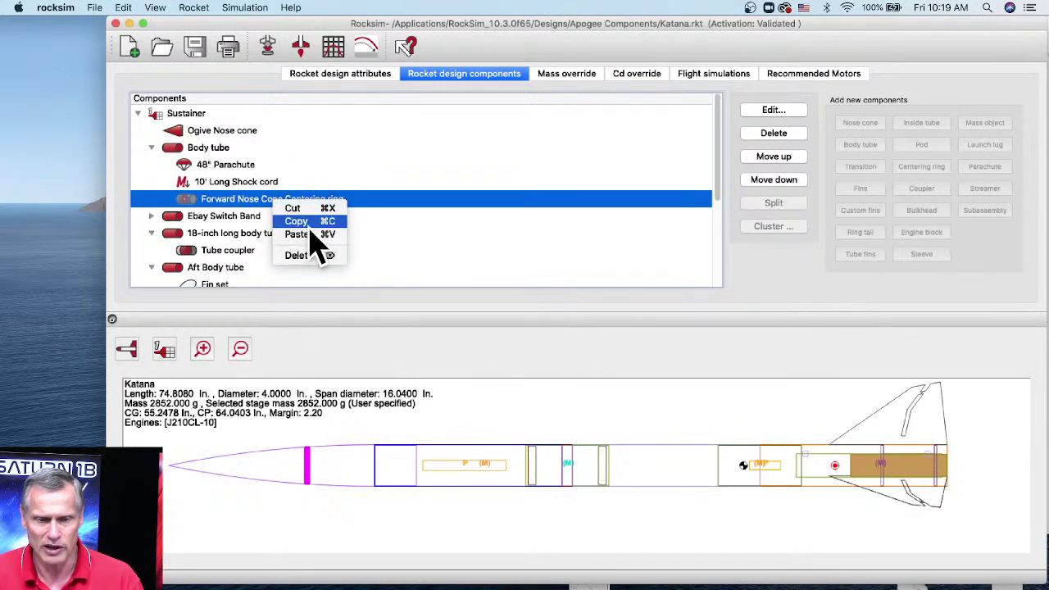
{"action": "left_click", "coordinate": [391, 241]}
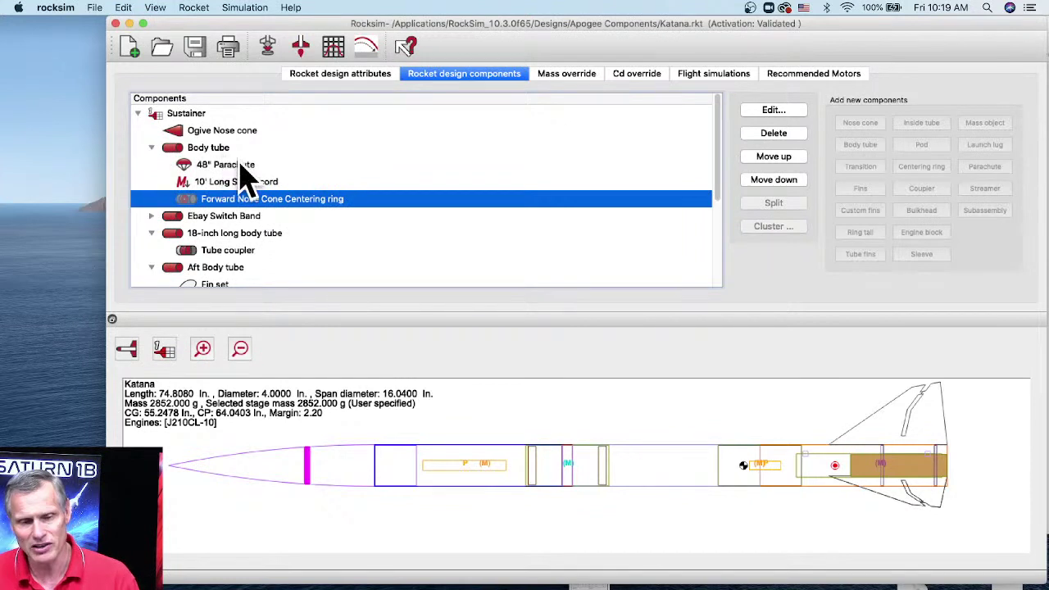
{"action": "left_click", "coordinate": [237, 134]}
{"action": "right_click", "coordinate": [236, 131]}
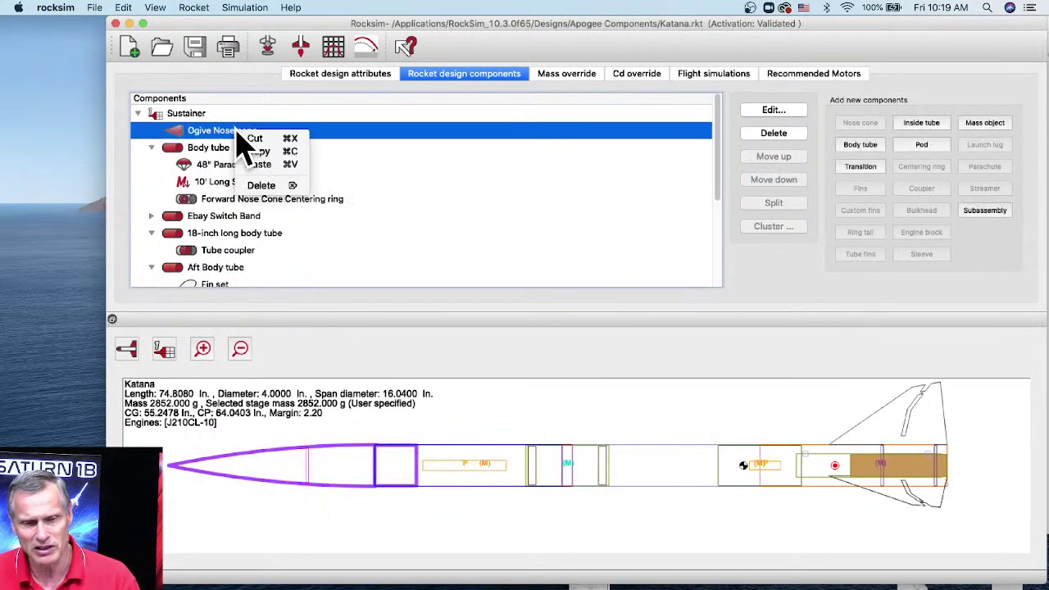
{"action": "left_click", "coordinate": [252, 164]}
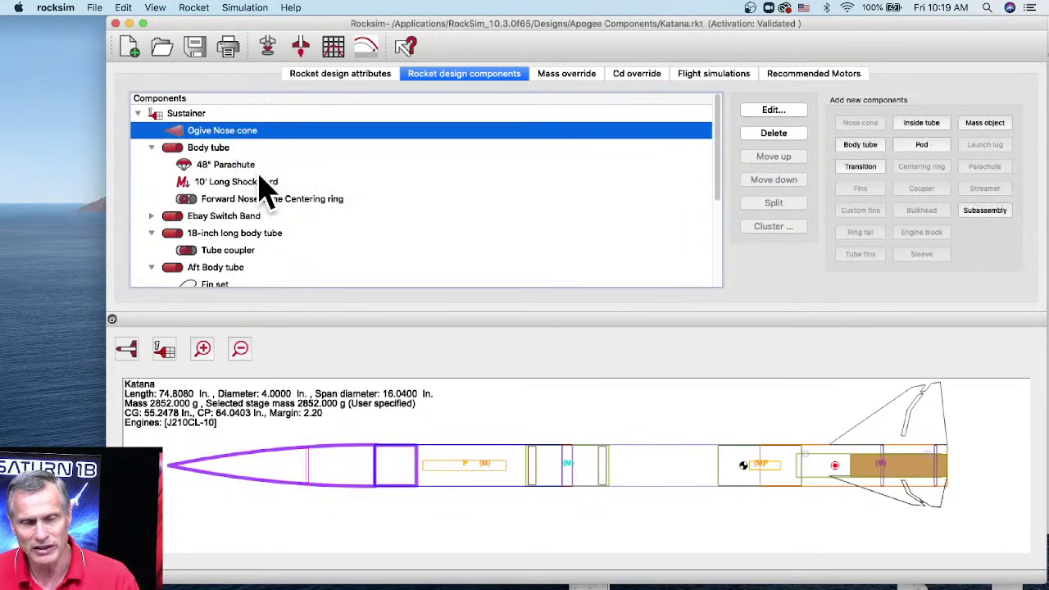
Paste the copied centering ring into the forward Body tube below the nose cone
{"action": "left_click", "coordinate": [177, 156]}
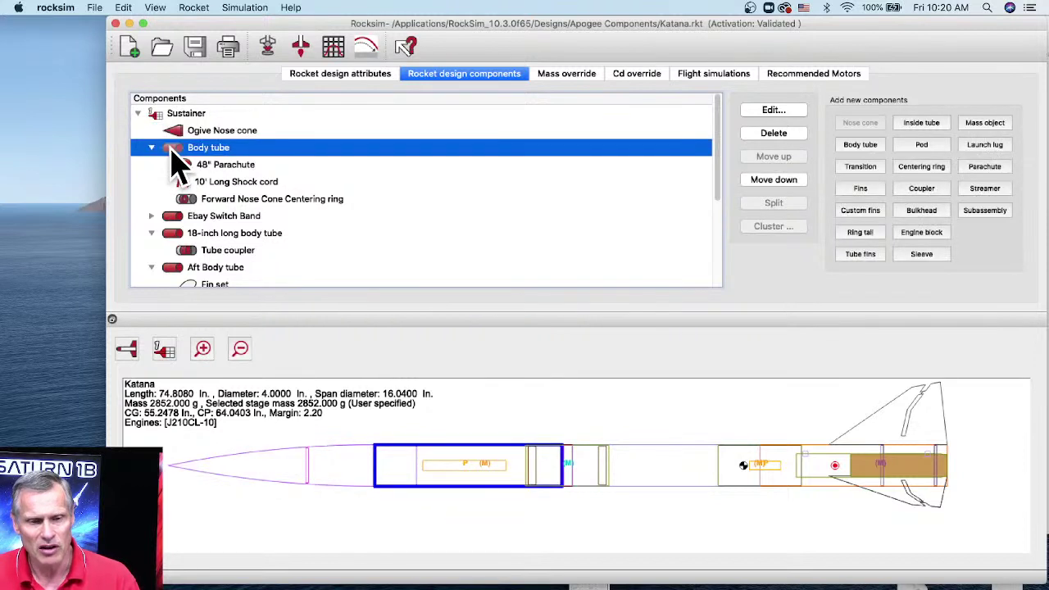
{"action": "right_click", "coordinate": [247, 154]}
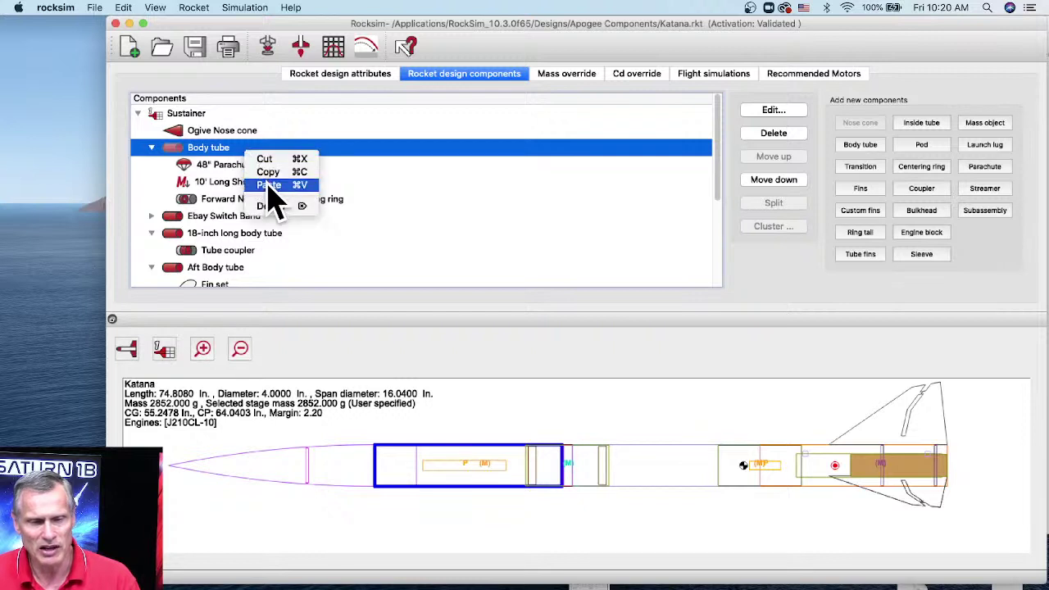
{"action": "left_click", "coordinate": [268, 184]}
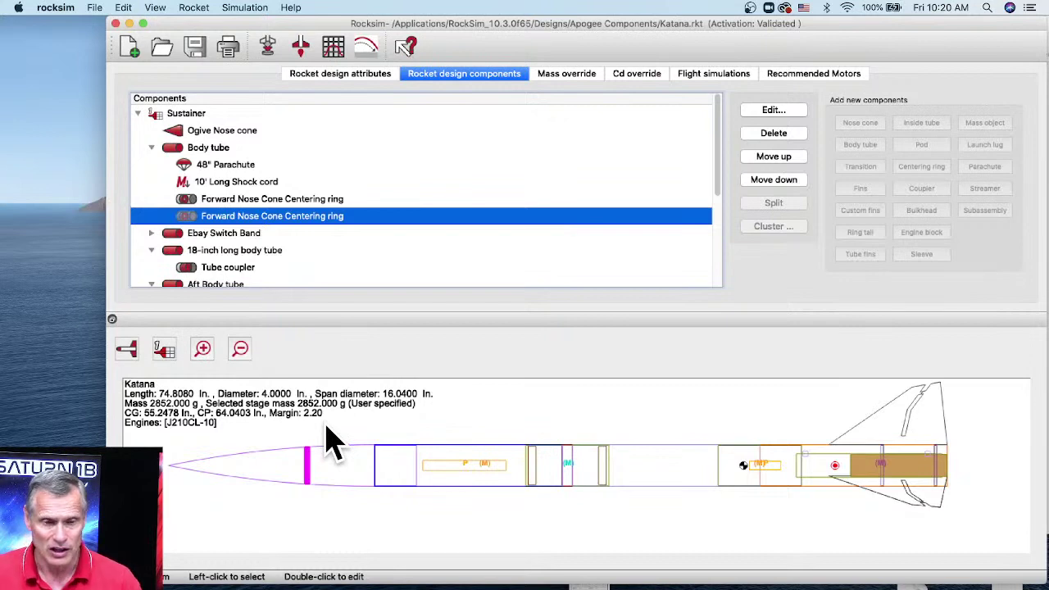
Rename the pasted ring Aft Nose Cone Centering ring and move it to 3.375 in from the front of the body tube
{"action": "double_click", "coordinate": [244, 218]}
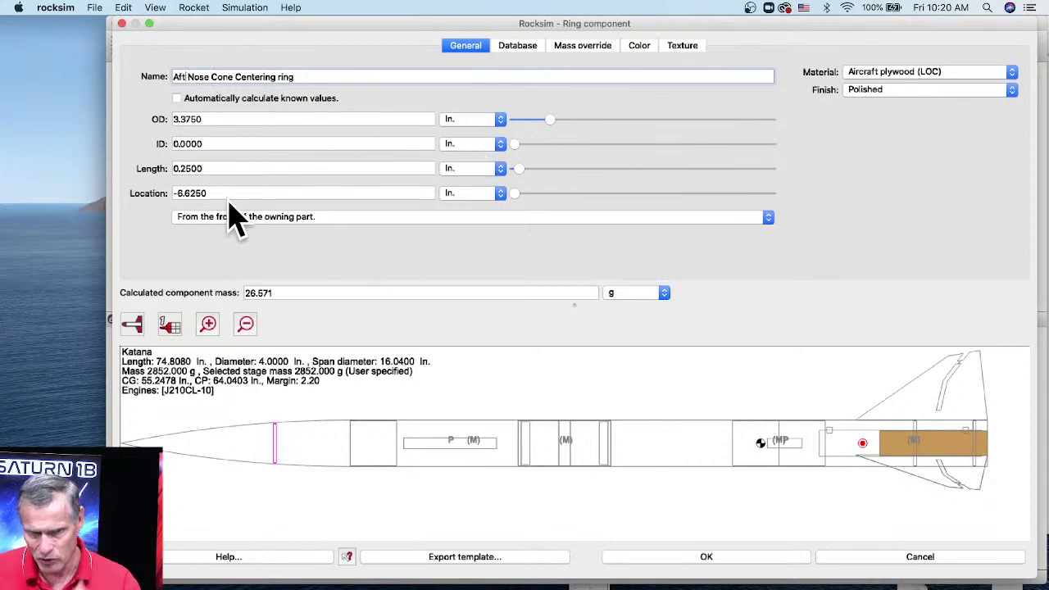
{"action": "left_click", "coordinate": [515, 196]}
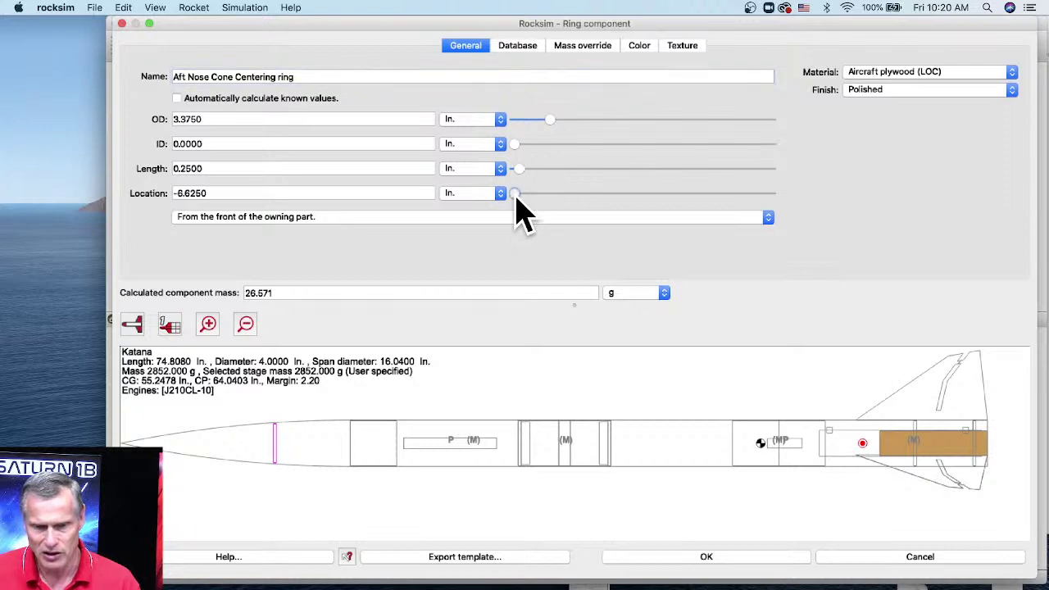
{"action": "left_click_drag", "start_coordinate": [515, 197], "coordinate": [621, 198]}
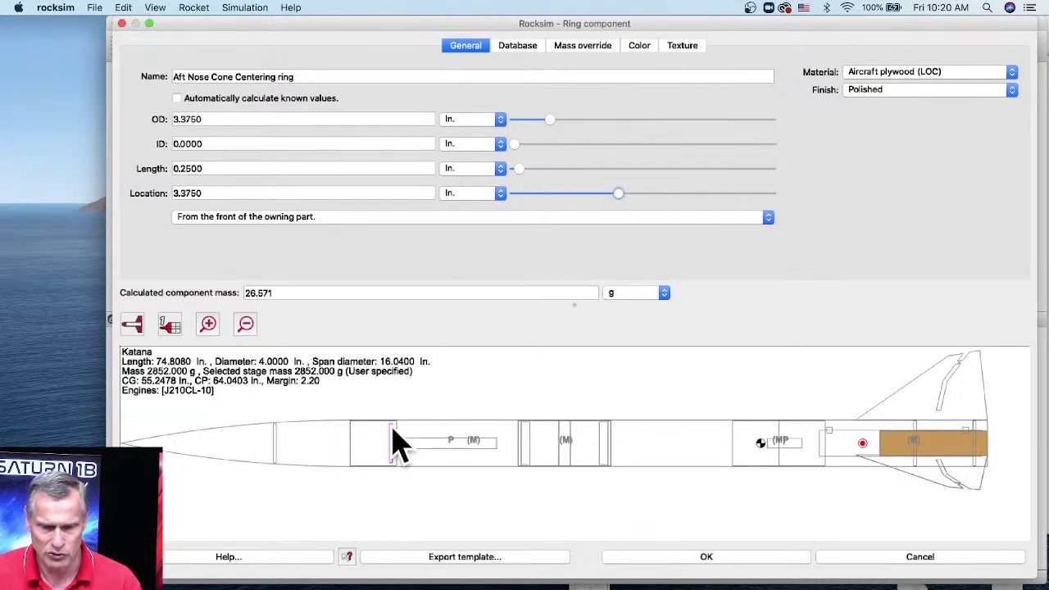
{"action": "scroll", "coordinate": [381, 442], "scroll_direction": "up", "scroll_amount": 3}
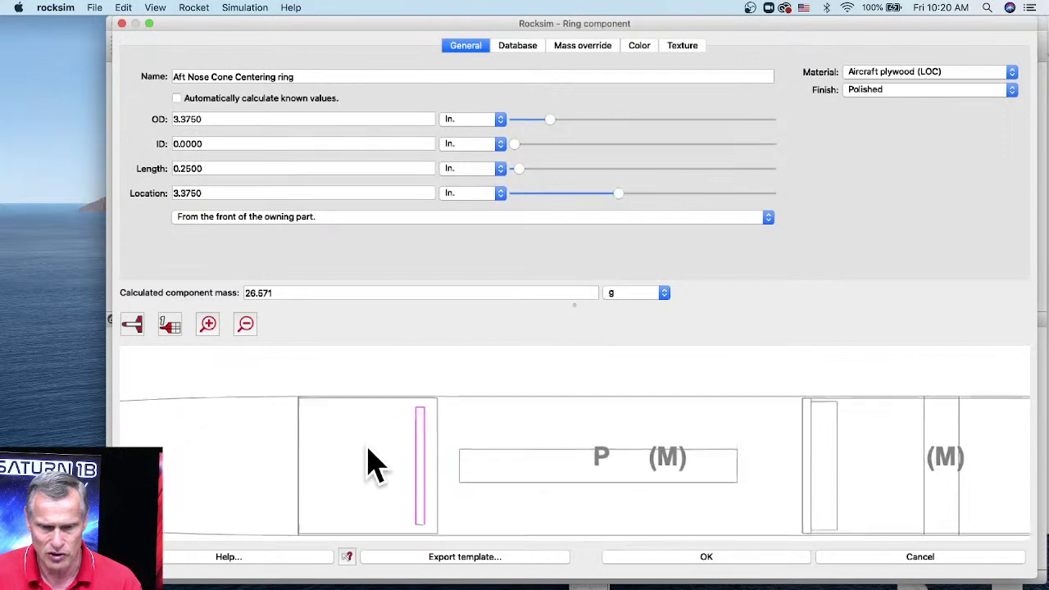
{"action": "mouse_move", "coordinate": [368, 461]}
{"action": "left_mouse_down"}
{"action": "mouse_move", "coordinate": [402, 440]}
{"action": "mouse_move", "coordinate": [435, 438]}
{"action": "left_mouse_up"}
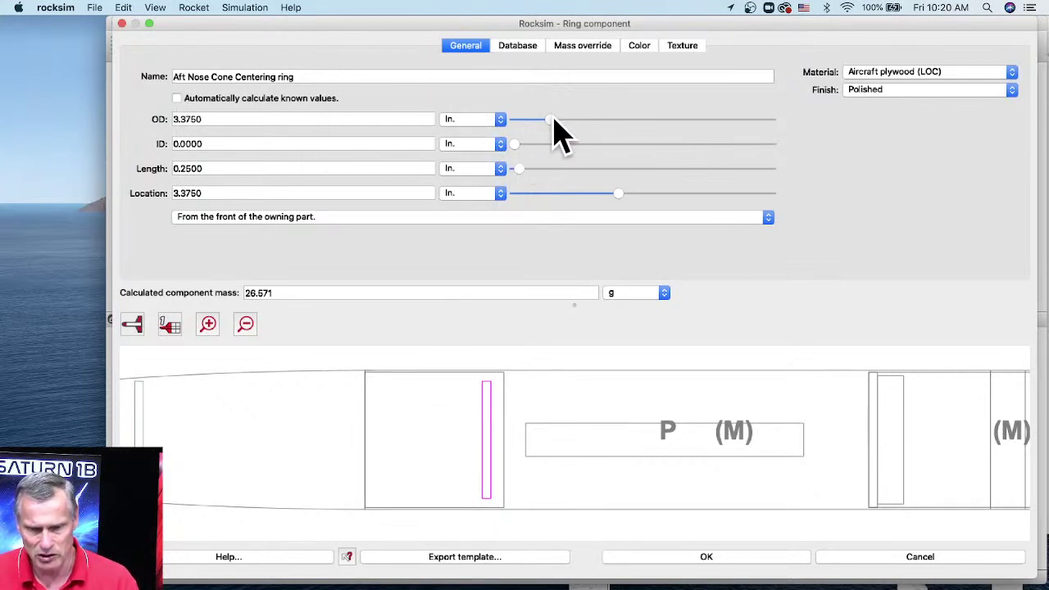
Set the aft ring's outer diameter to 3.75 in and its 2D color to orange (#ff5500), and accept the changes
{"action": "left_click_drag", "start_coordinate": [553, 117], "coordinate": [556, 117]}
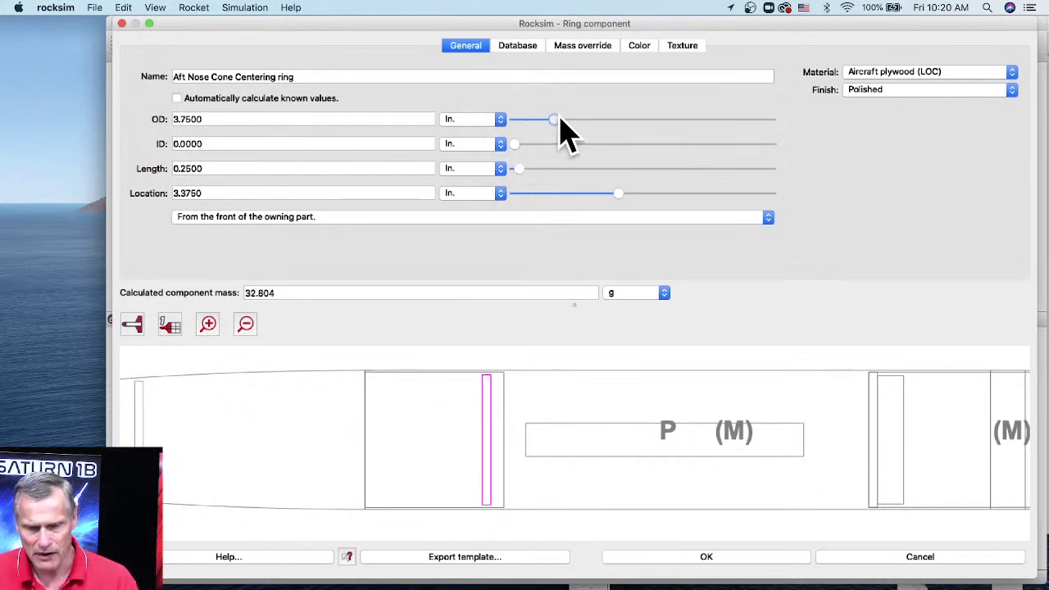
{"action": "left_click", "coordinate": [640, 47]}
{"action": "left_click", "coordinate": [201, 75]}
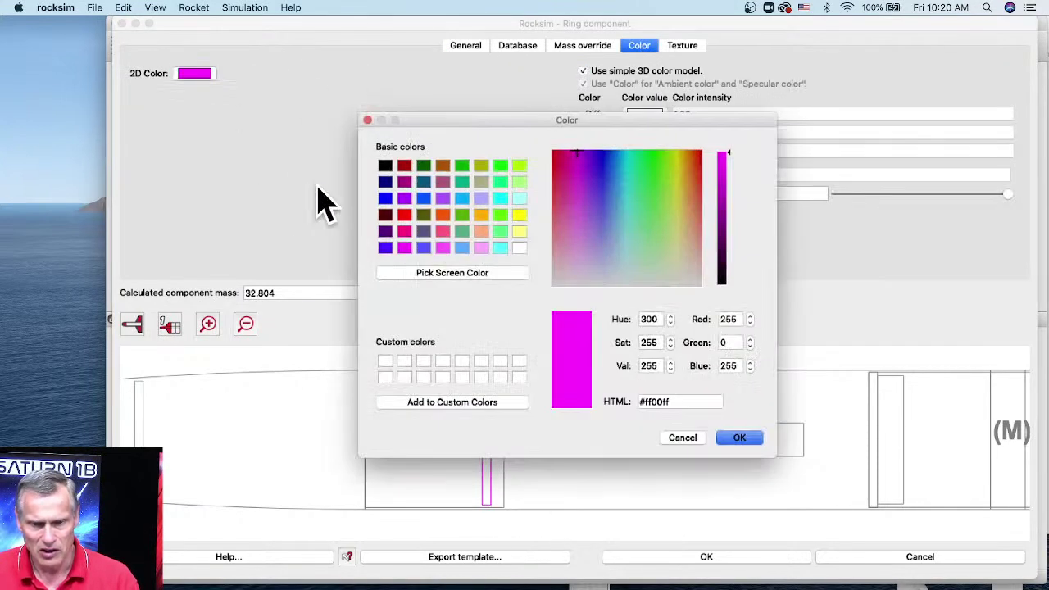
{"action": "left_click", "coordinate": [443, 216]}
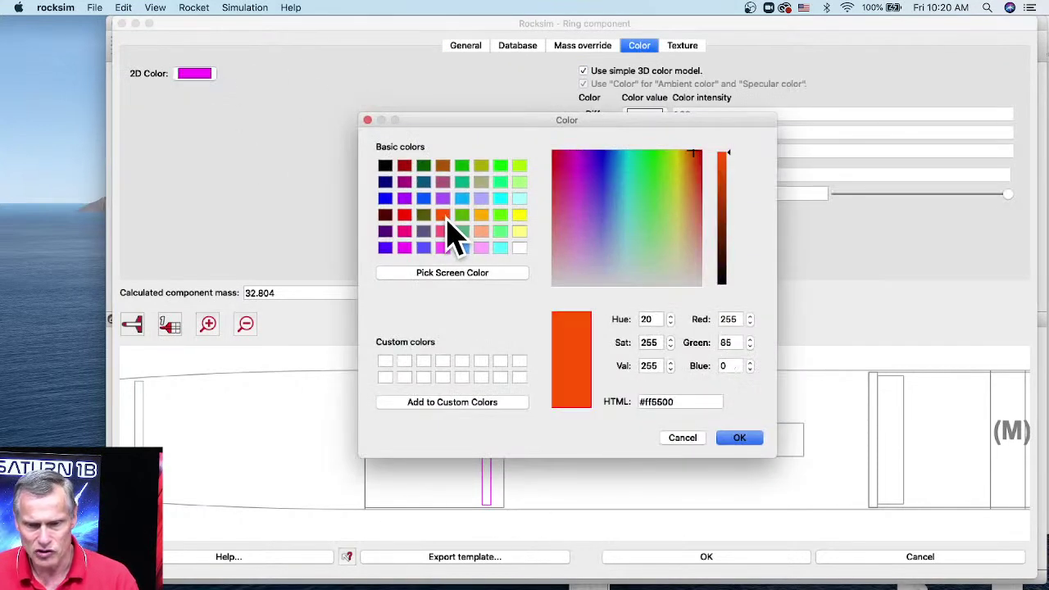
{"action": "left_click", "coordinate": [740, 441]}
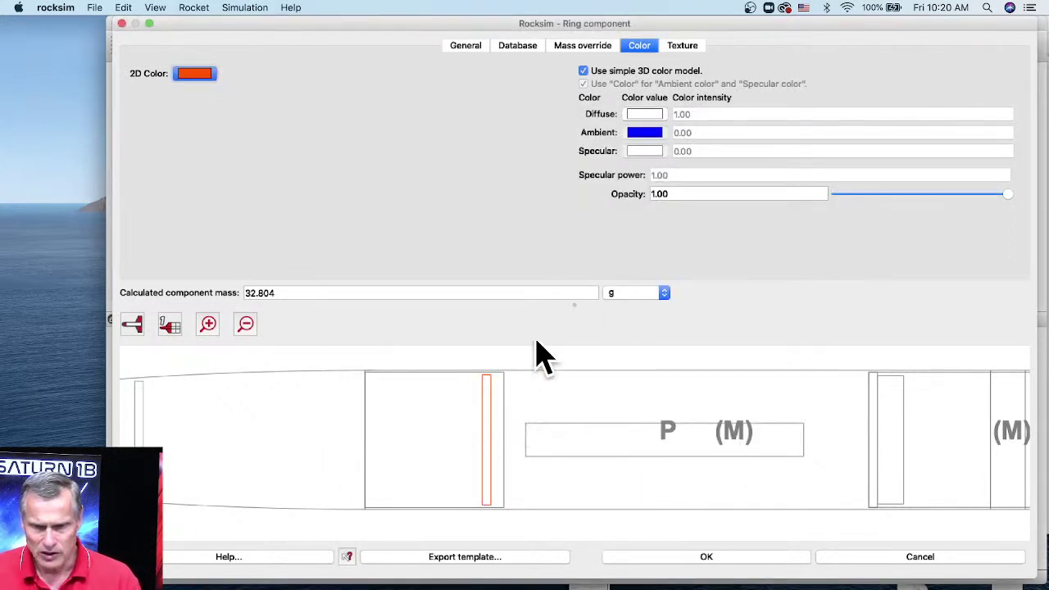
{"action": "left_click", "coordinate": [468, 47]}
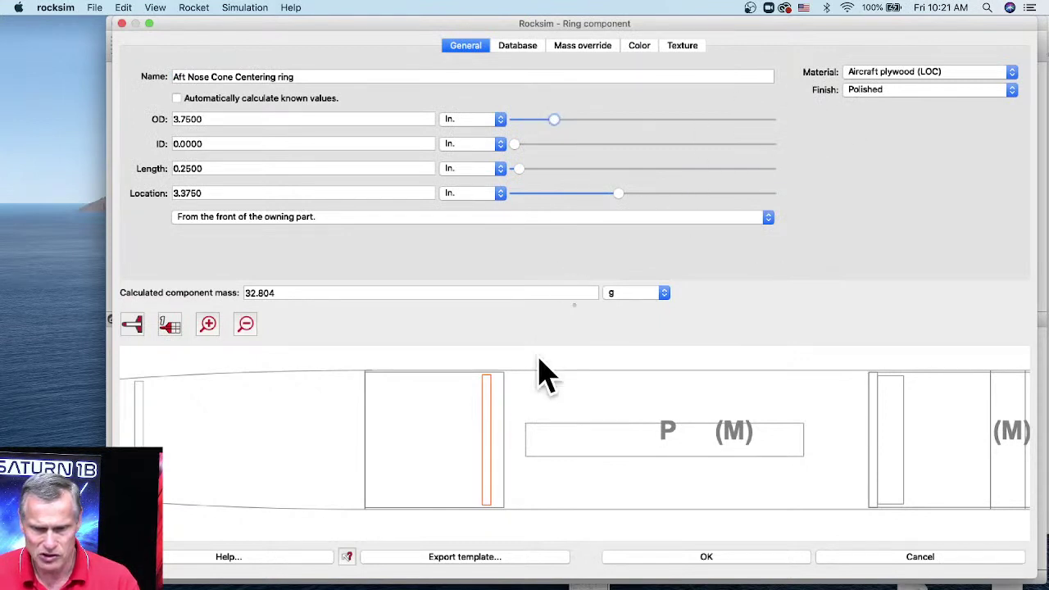
{"action": "scroll", "coordinate": [569, 409], "scroll_direction": "down", "scroll_amount": 2}
{"action": "scroll", "coordinate": [569, 410], "scroll_direction": "down", "scroll_amount": 2}
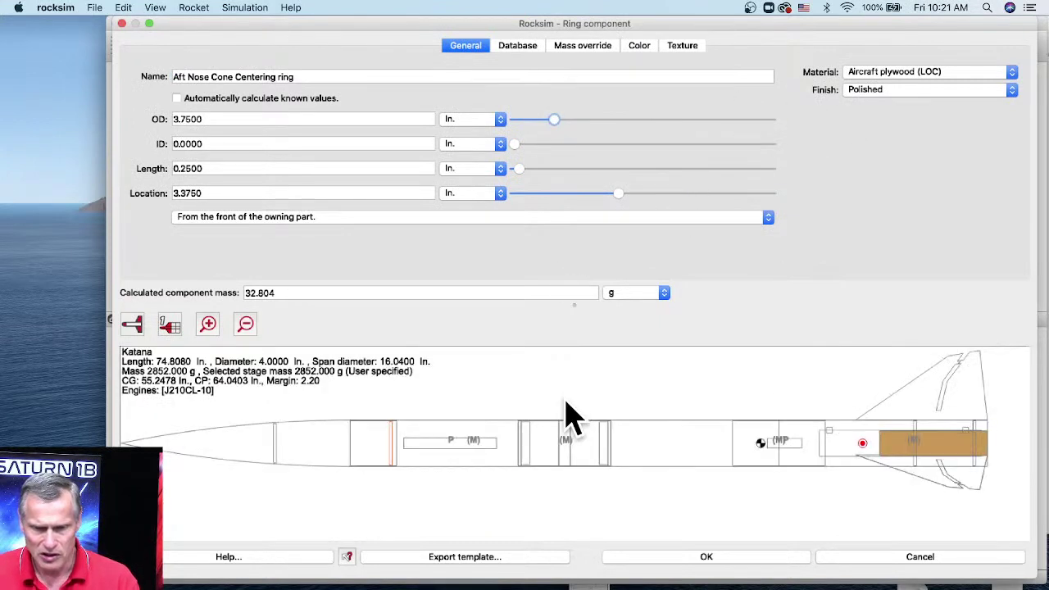
{"action": "left_click", "coordinate": [672, 563]}
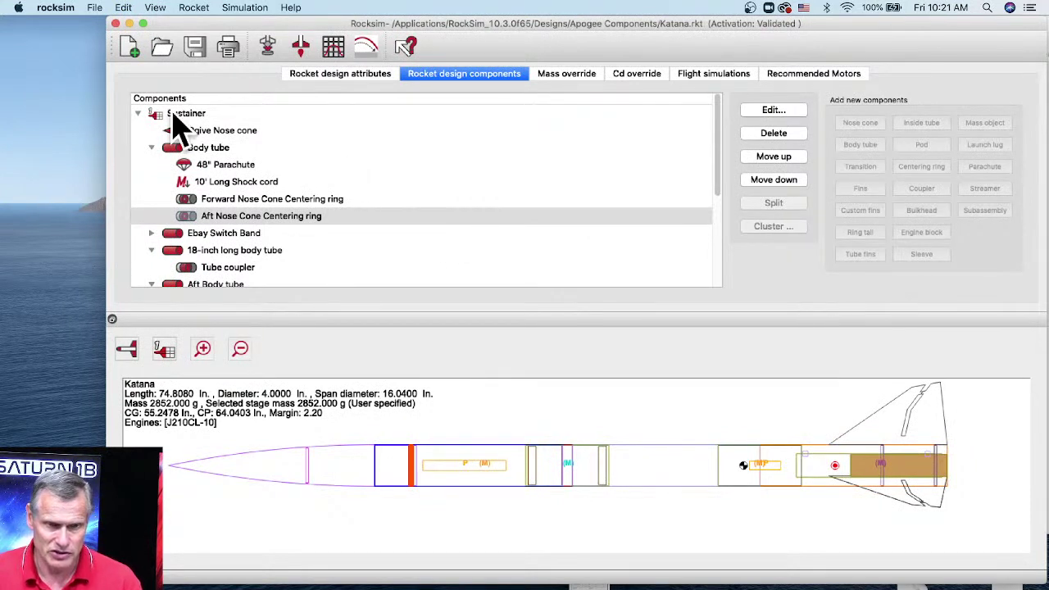
Save the design on the Desktop under the name Katana with ebay in nose
{"action": "left_click", "coordinate": [95, 8]}
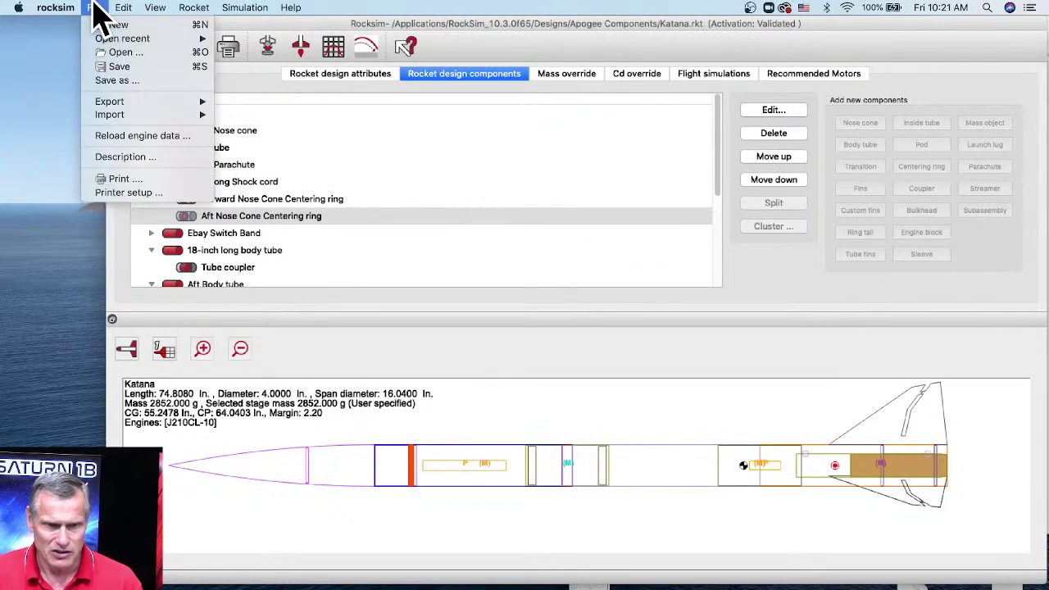
{"action": "left_click", "coordinate": [116, 82]}
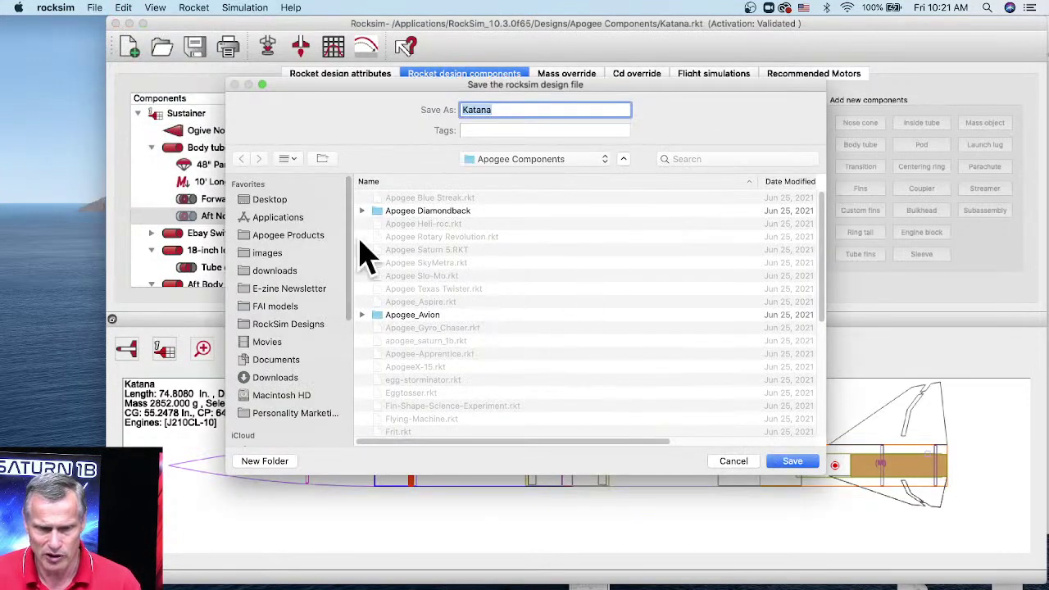
{"action": "left_click", "coordinate": [268, 203]}
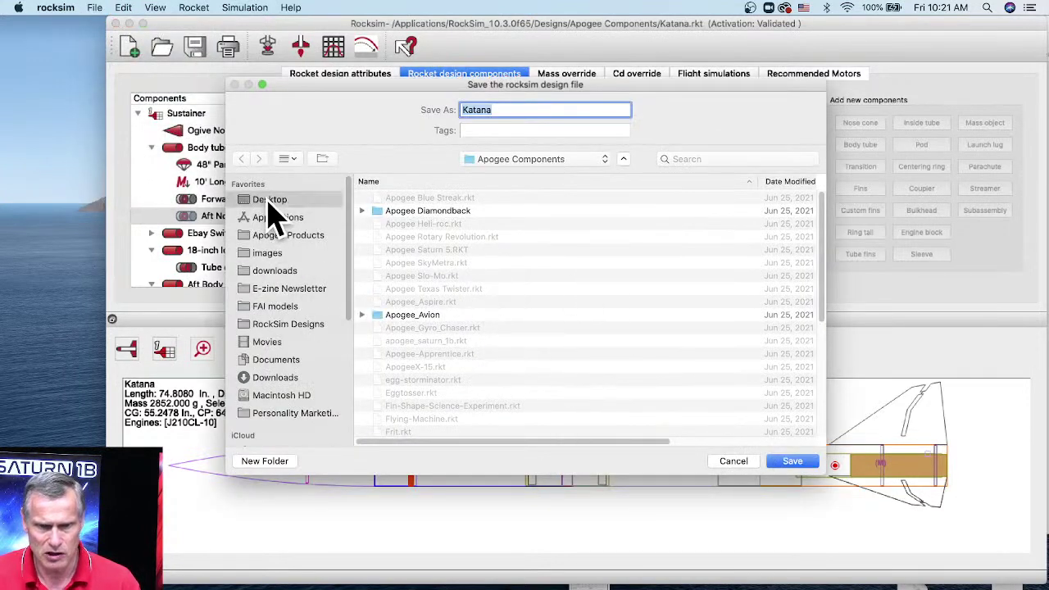
{"action": "left_click", "coordinate": [495, 110]}
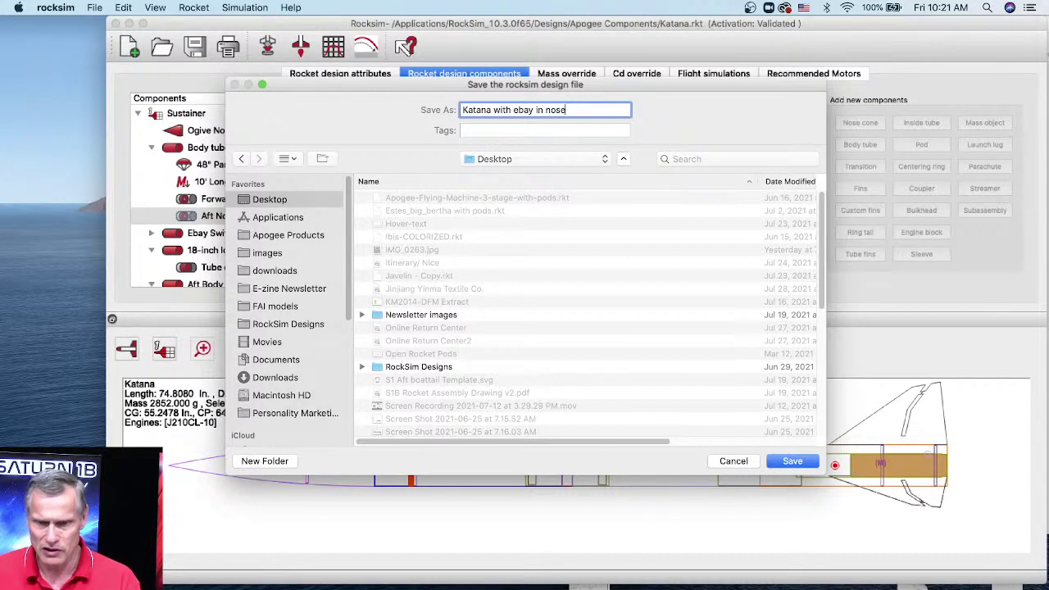
{"action": "left_click", "coordinate": [792, 462]}
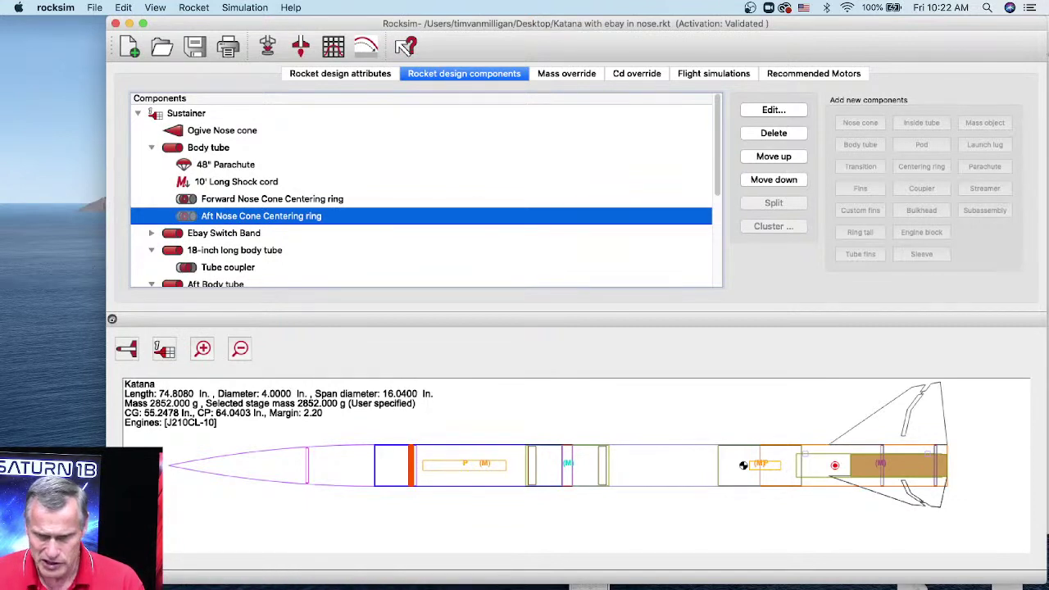
Switch to Safari, search the Apogee Components site for Terrier, and open the Terrier-Sandhawk product page
{"action": "key", "text": "super+Tab"}
{"action": "scroll", "coordinate": [494, 260], "scroll_direction": "up", "scroll_amount": 15}
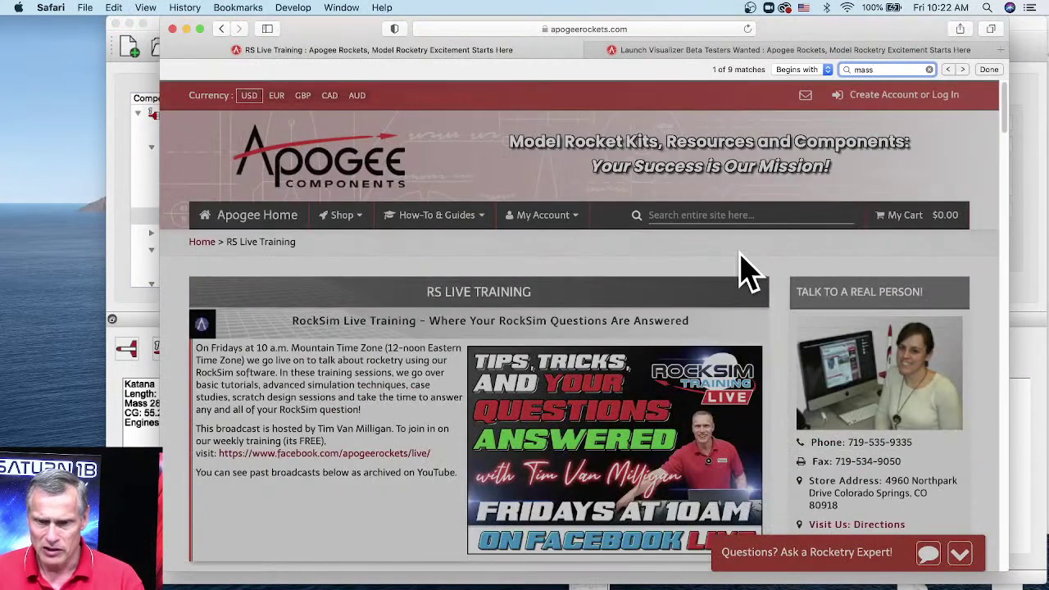
{"action": "left_click", "coordinate": [707, 214]}
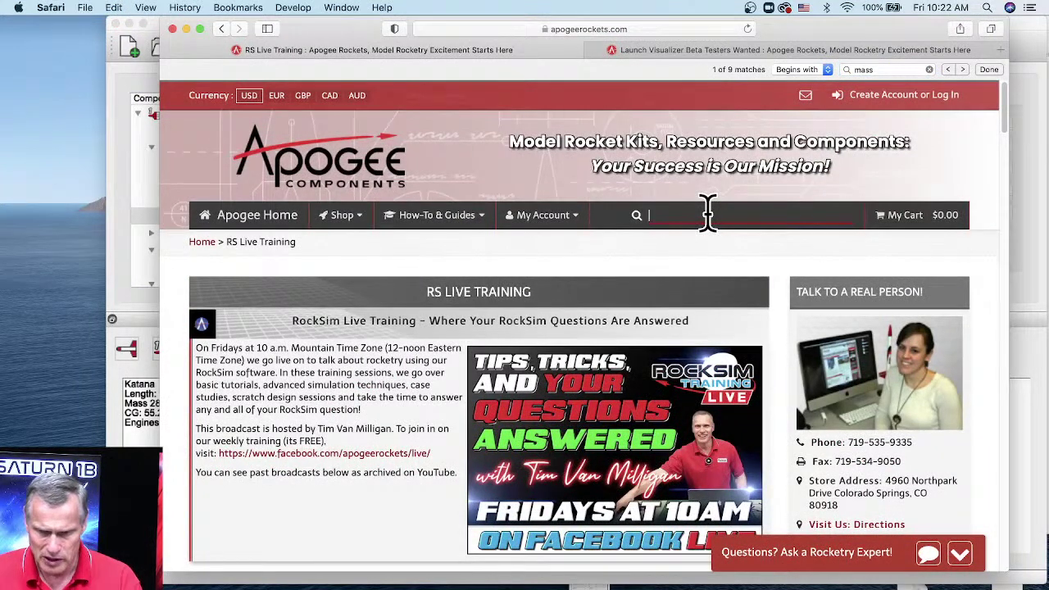
{"action": "type", "text": "Terrie"}
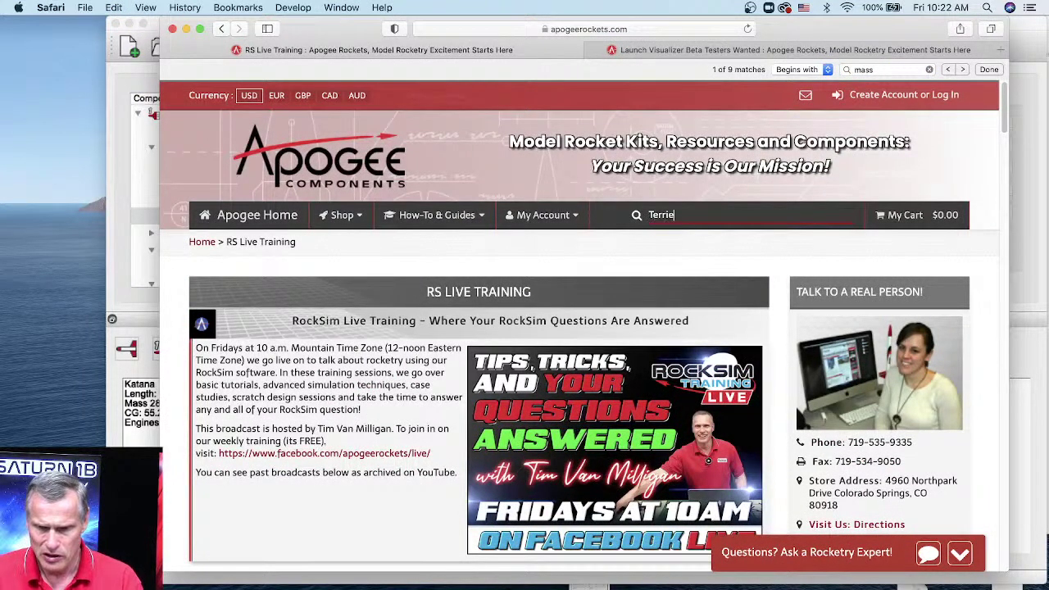
{"action": "type", "text": "r"}
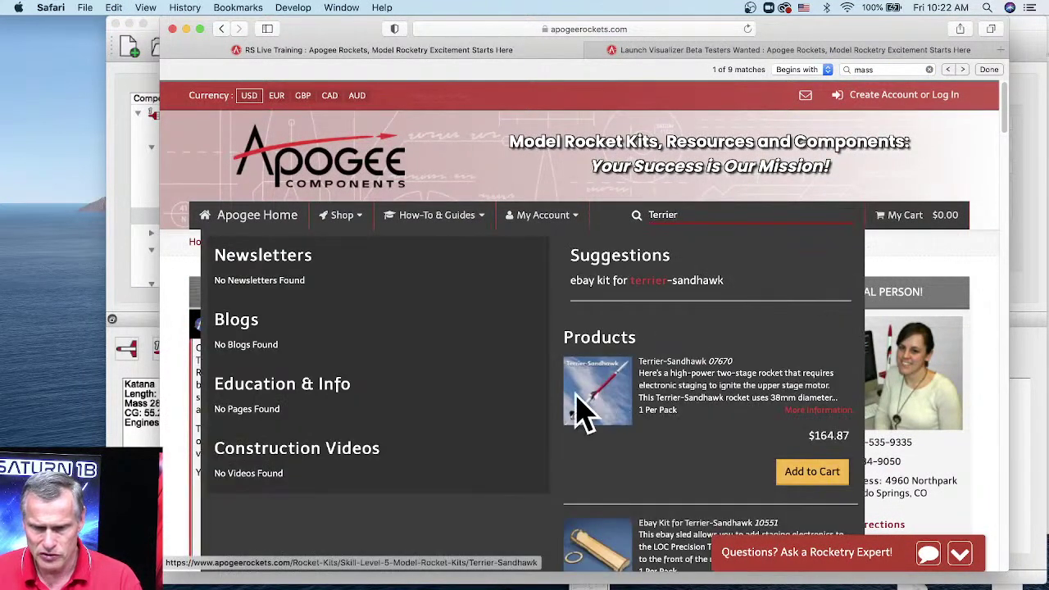
{"action": "left_click", "coordinate": [598, 406]}
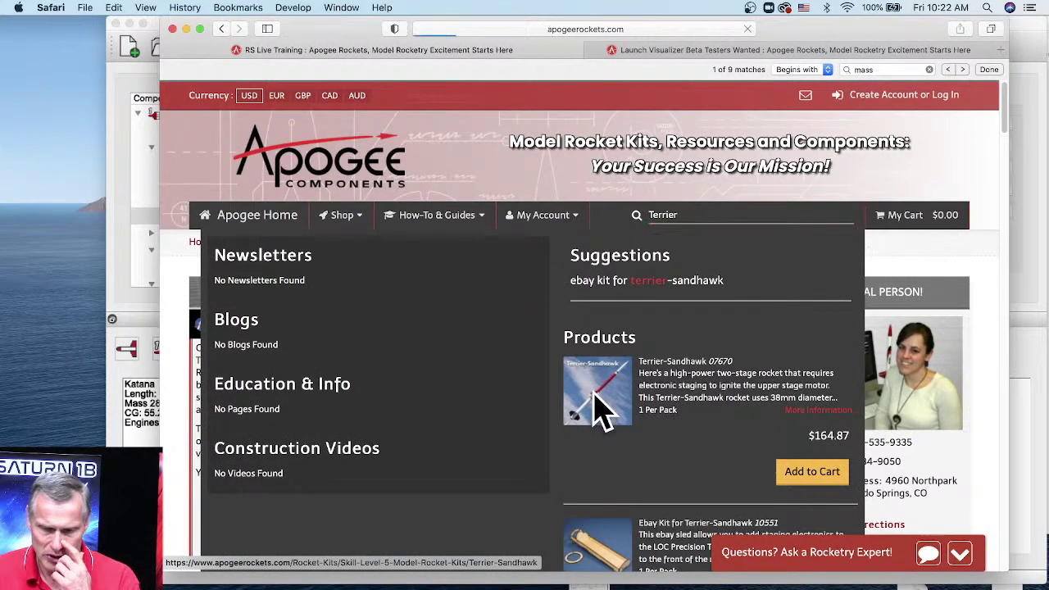
Browse the Terrier-Sandhawk product photos and view the enlarged picture of the electronics bay inside the red tube
{"action": "scroll", "coordinate": [562, 350], "scroll_direction": "down", "scroll_amount": 5}
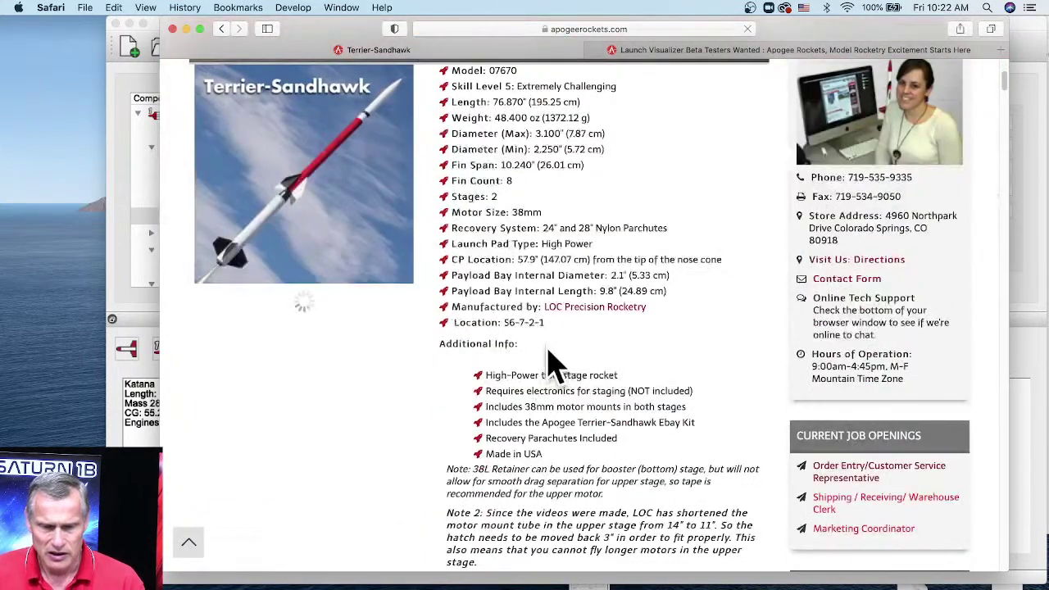
{"action": "scroll", "coordinate": [381, 238], "scroll_direction": "up", "scroll_amount": 1}
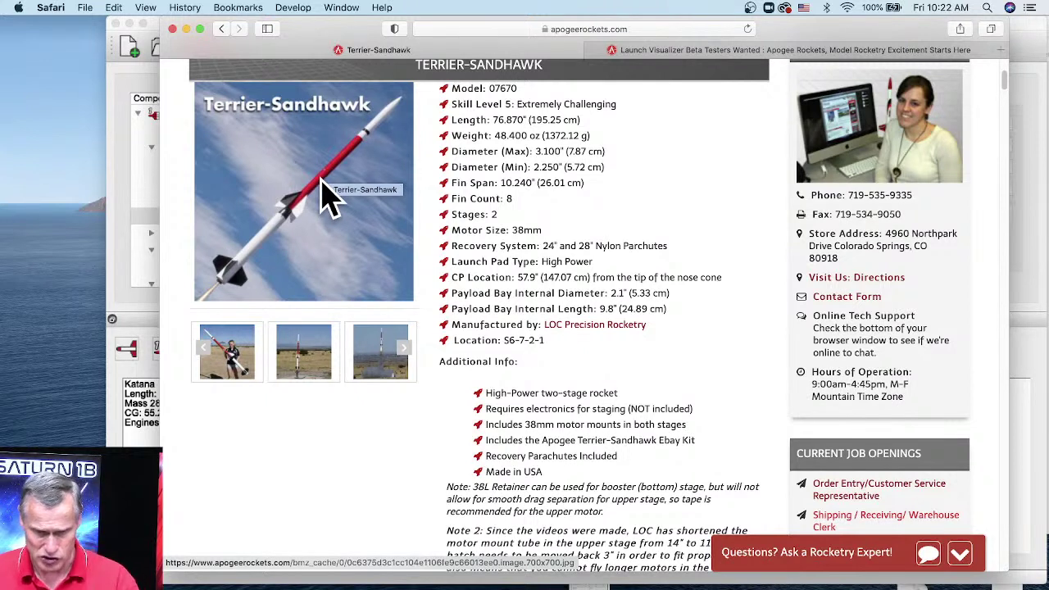
{"action": "left_click", "coordinate": [403, 346]}
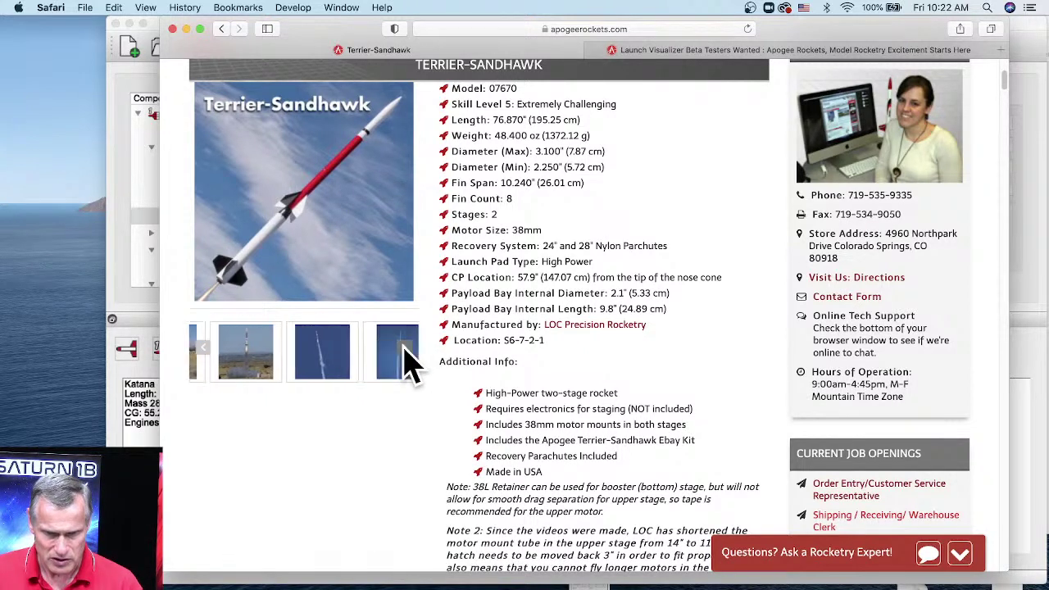
{"action": "left_click", "coordinate": [404, 345]}
{"action": "left_click", "coordinate": [404, 346]}
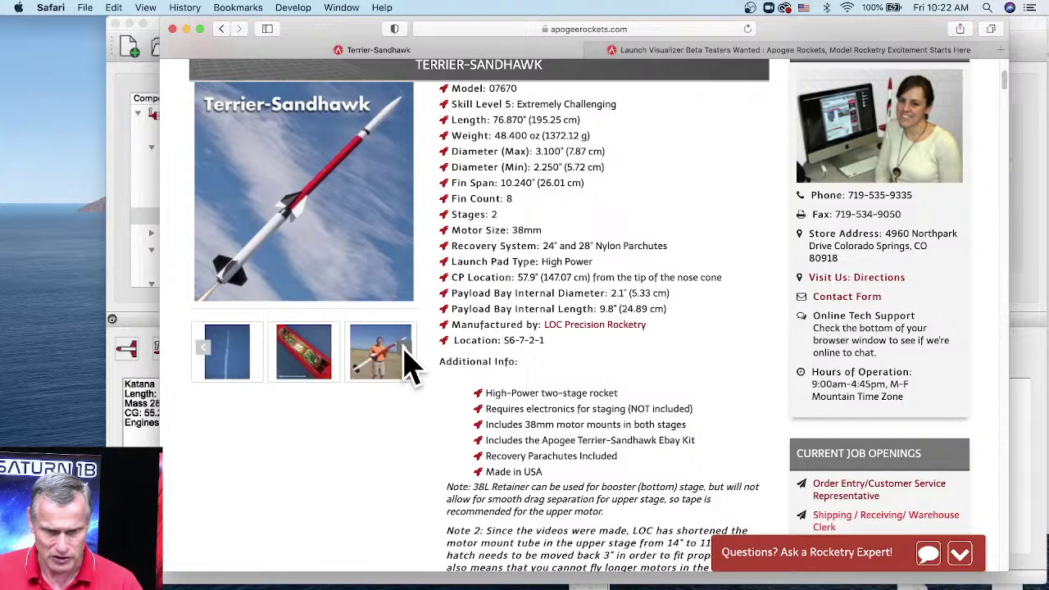
{"action": "left_click", "coordinate": [303, 360]}
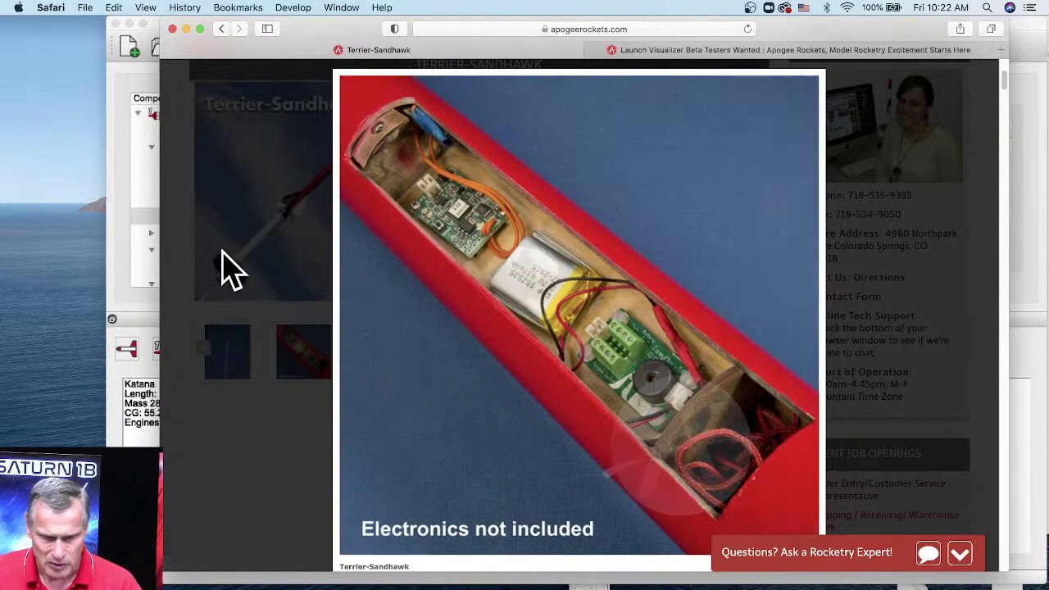
{"action": "left_click", "coordinate": [228, 268]}
Browse further through the product photos and view the enlarged staging modification picture with the electronics bay ahead of the motor tube
{"action": "left_click", "coordinate": [405, 347]}
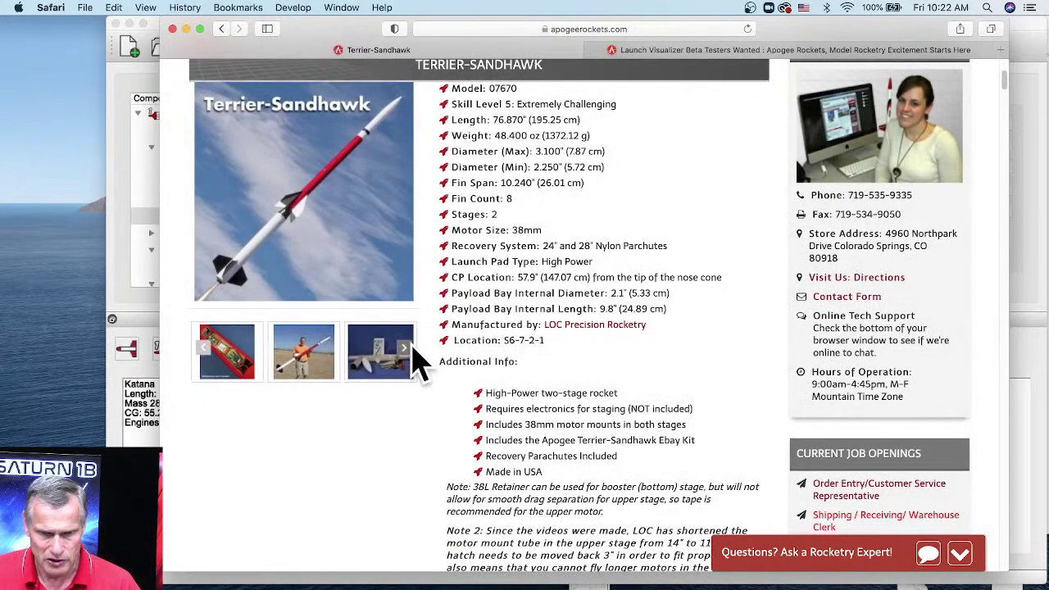
{"action": "left_click", "coordinate": [410, 345]}
{"action": "left_click", "coordinate": [411, 346]}
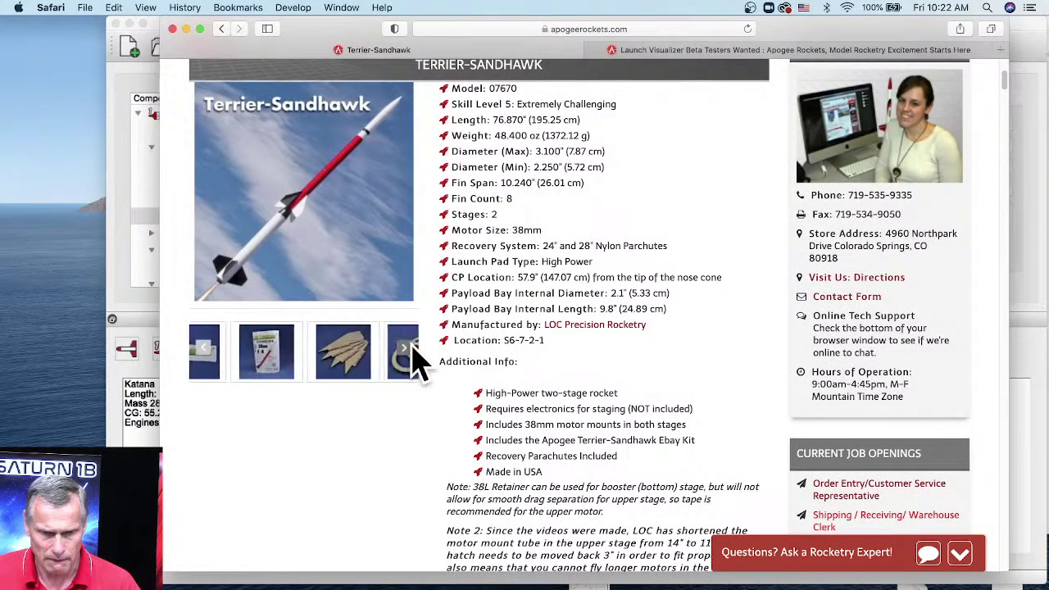
{"action": "left_click", "coordinate": [410, 346]}
{"action": "left_click", "coordinate": [411, 345]}
{"action": "left_click", "coordinate": [411, 346]}
{"action": "left_click", "coordinate": [410, 346]}
{"action": "left_click", "coordinate": [410, 345]}
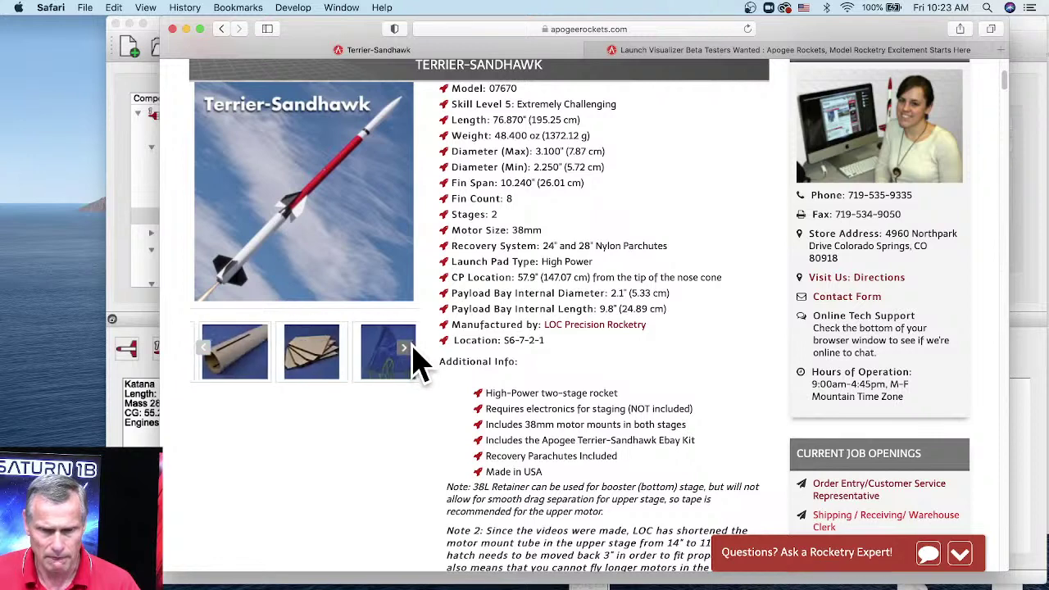
{"action": "left_click", "coordinate": [410, 346]}
{"action": "left_click", "coordinate": [411, 346]}
{"action": "left_click", "coordinate": [410, 346]}
{"action": "left_click", "coordinate": [410, 346]}
{"action": "left_click", "coordinate": [411, 346]}
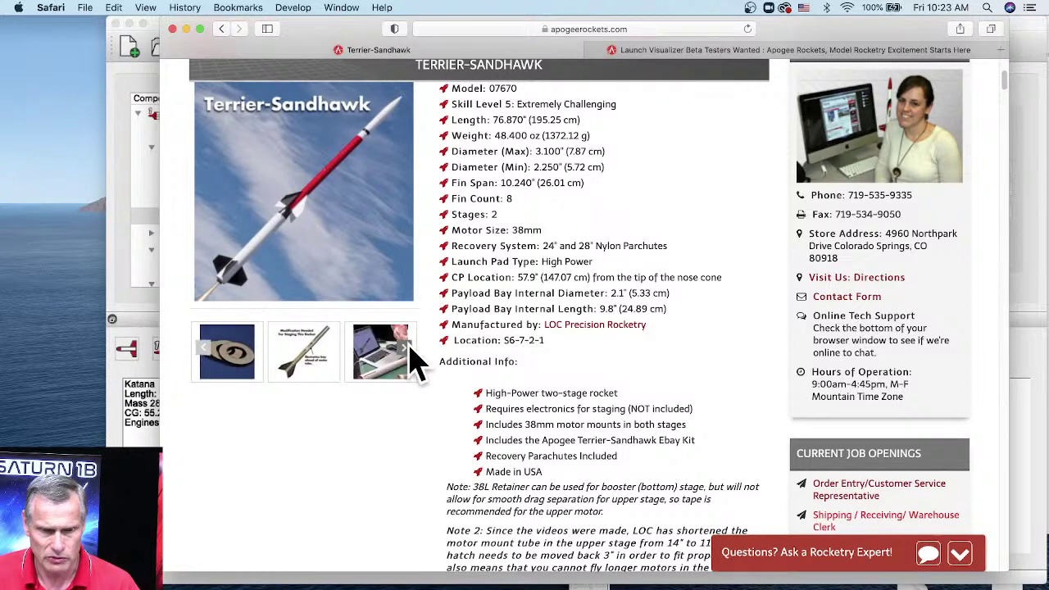
{"action": "left_click", "coordinate": [315, 352]}
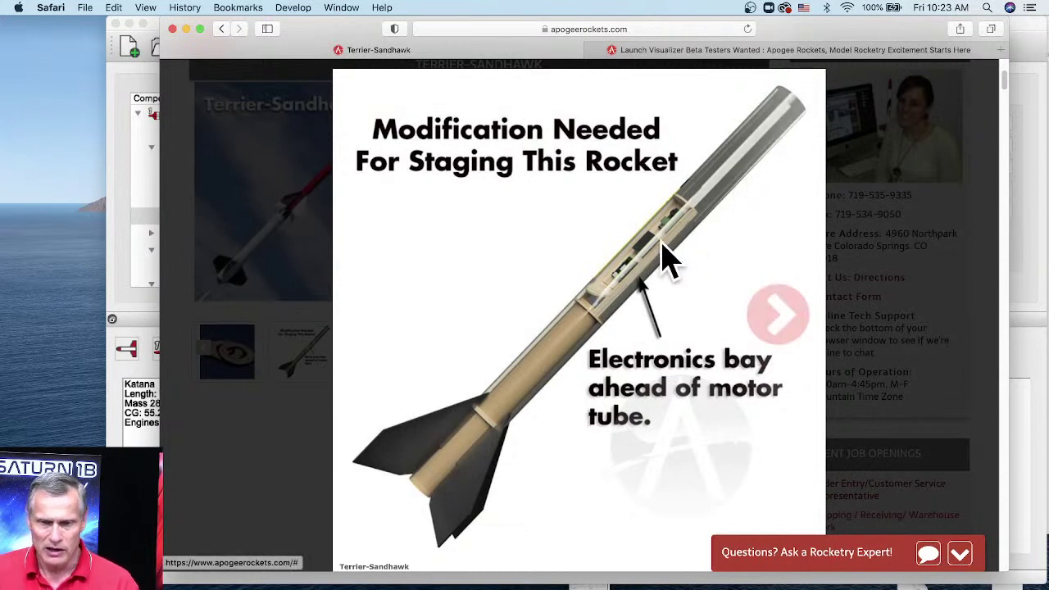
{"action": "left_click", "coordinate": [874, 334]}
Switch back to RockSim and add a trapezoidal fin set to the forward body tube without a database part, with a fin count of 1
{"action": "left_click", "coordinate": [137, 490]}
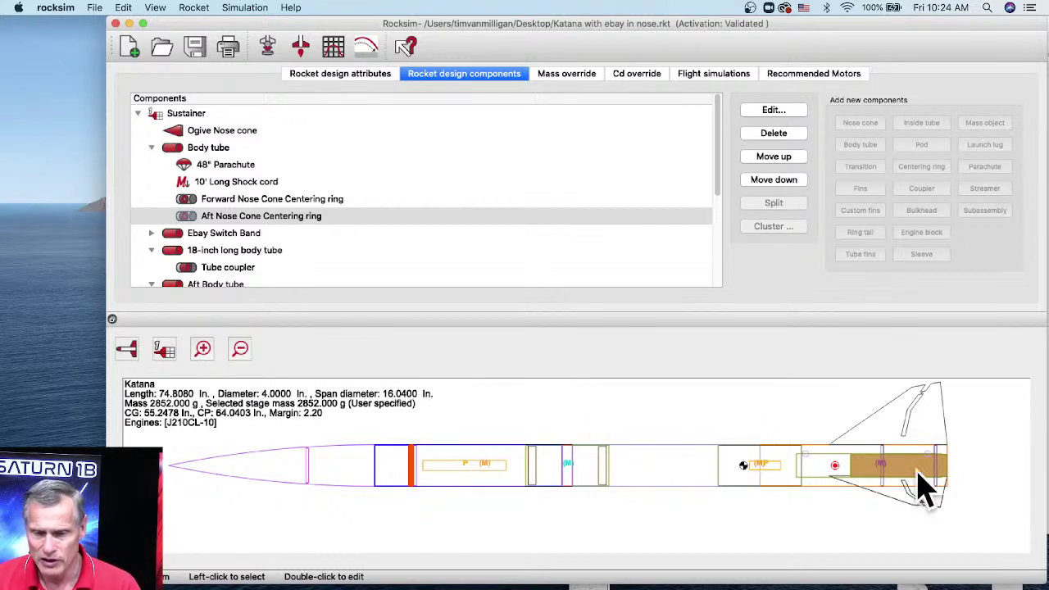
{"action": "left_click", "coordinate": [173, 151]}
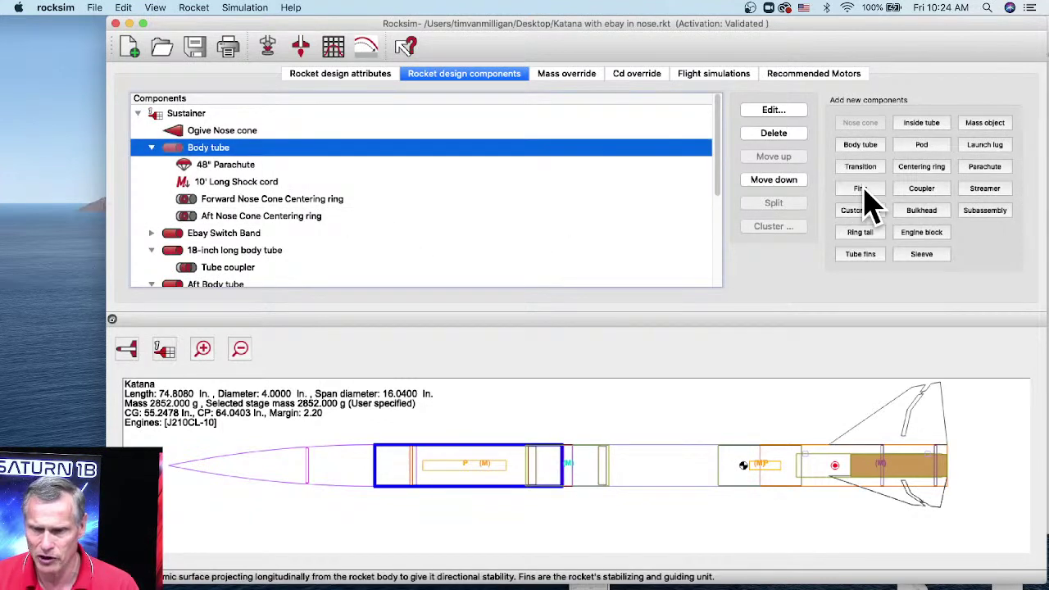
{"action": "left_click", "coordinate": [862, 190]}
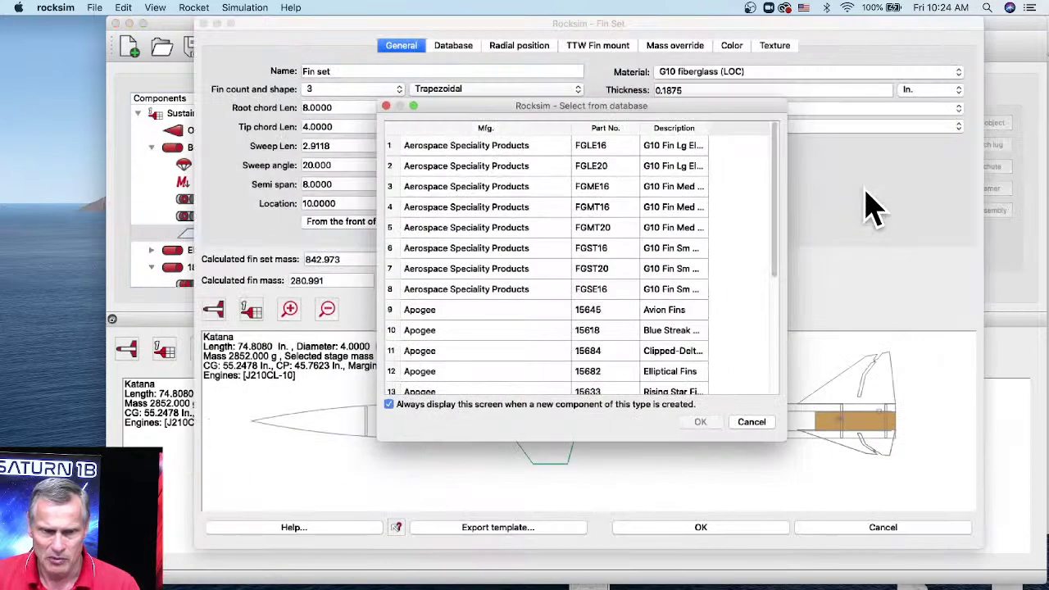
{"action": "left_click", "coordinate": [750, 422]}
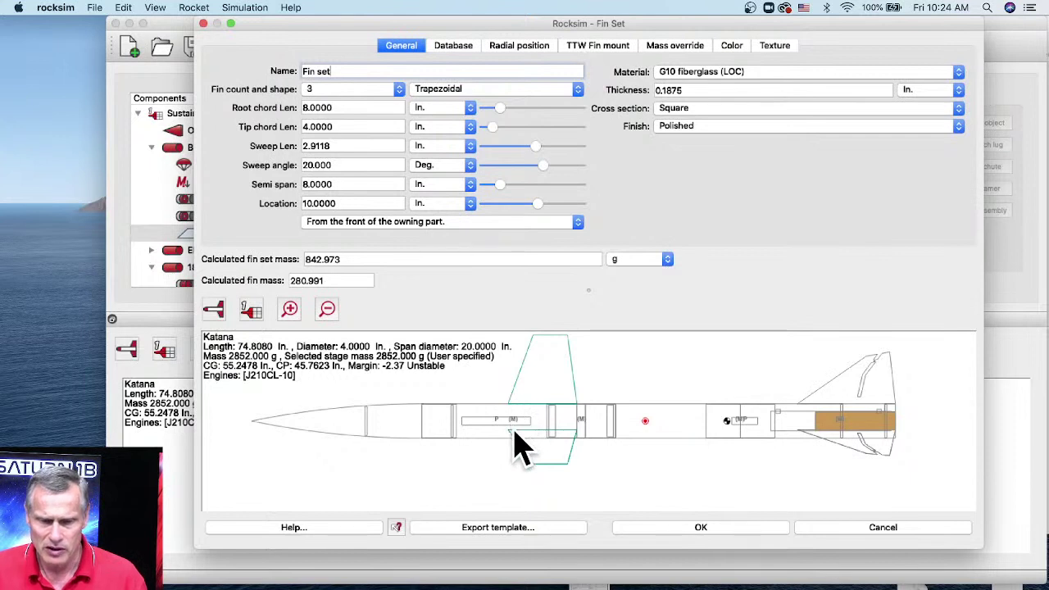
{"action": "left_click", "coordinate": [338, 91]}
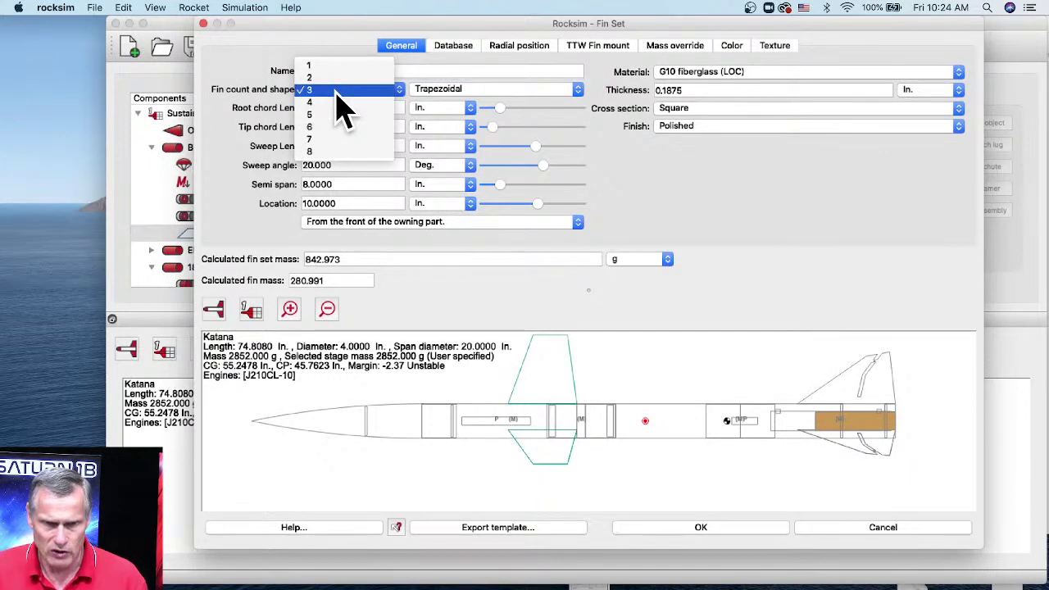
{"action": "left_click", "coordinate": [340, 65]}
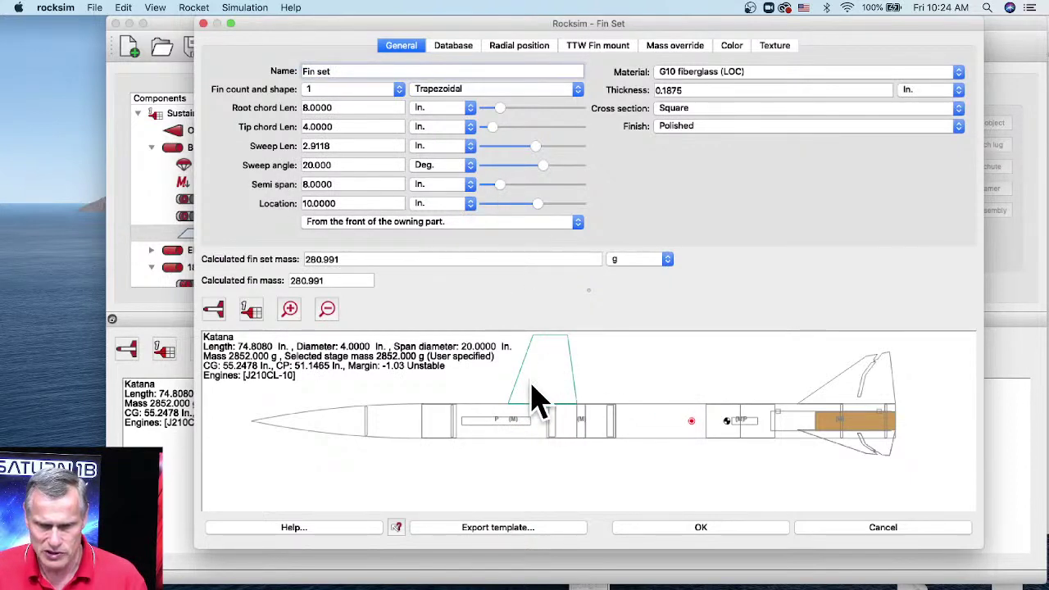
Set the fin's semi span to 0.01 in
{"action": "left_click_drag", "start_coordinate": [505, 186], "coordinate": [475, 186]}
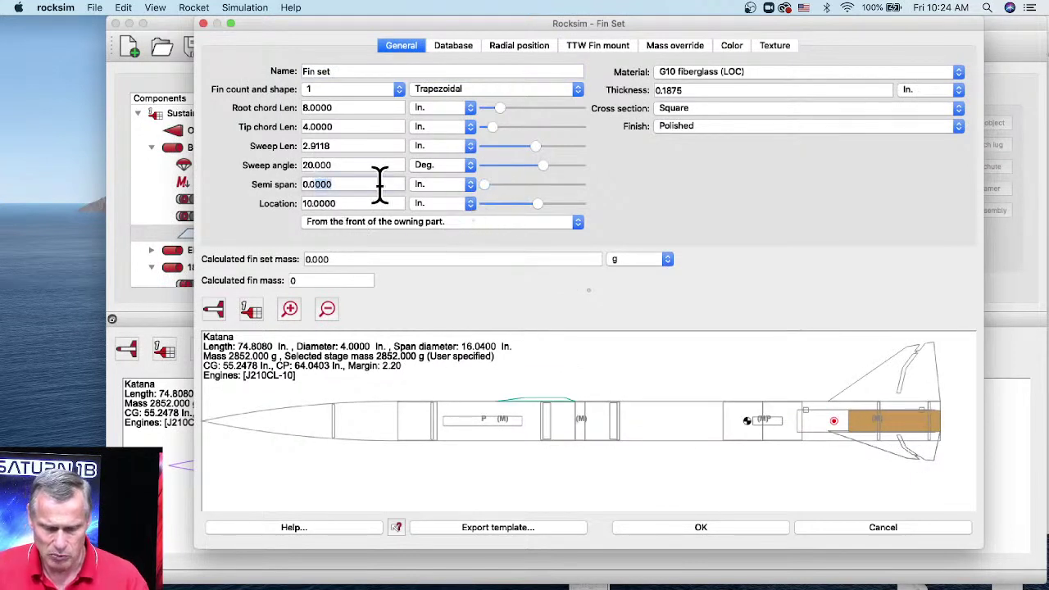
{"action": "key", "text": "Tab"}
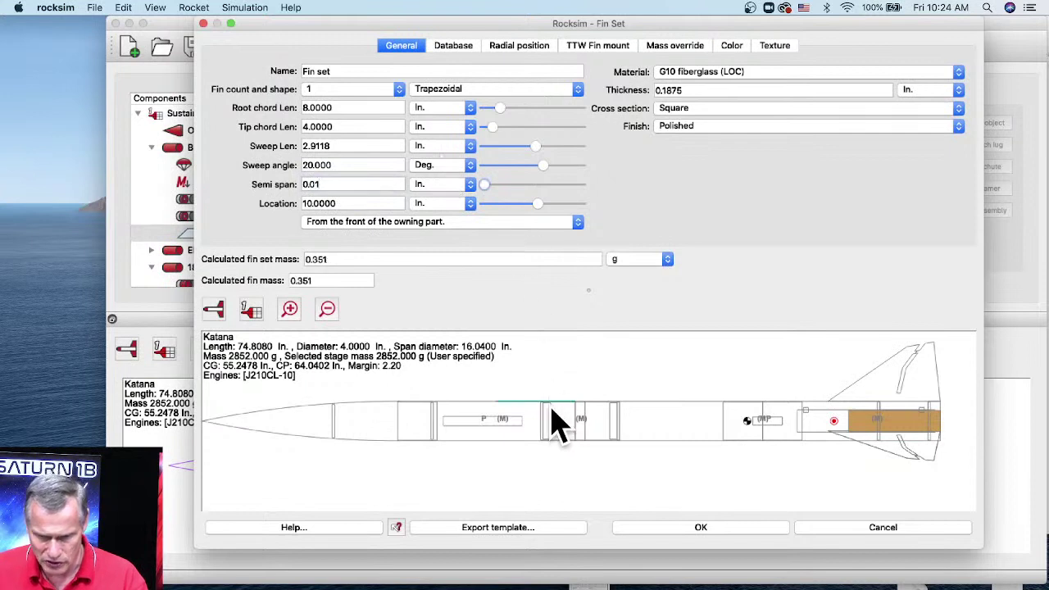
{"action": "scroll", "coordinate": [550, 405], "scroll_direction": "up", "scroll_amount": 3}
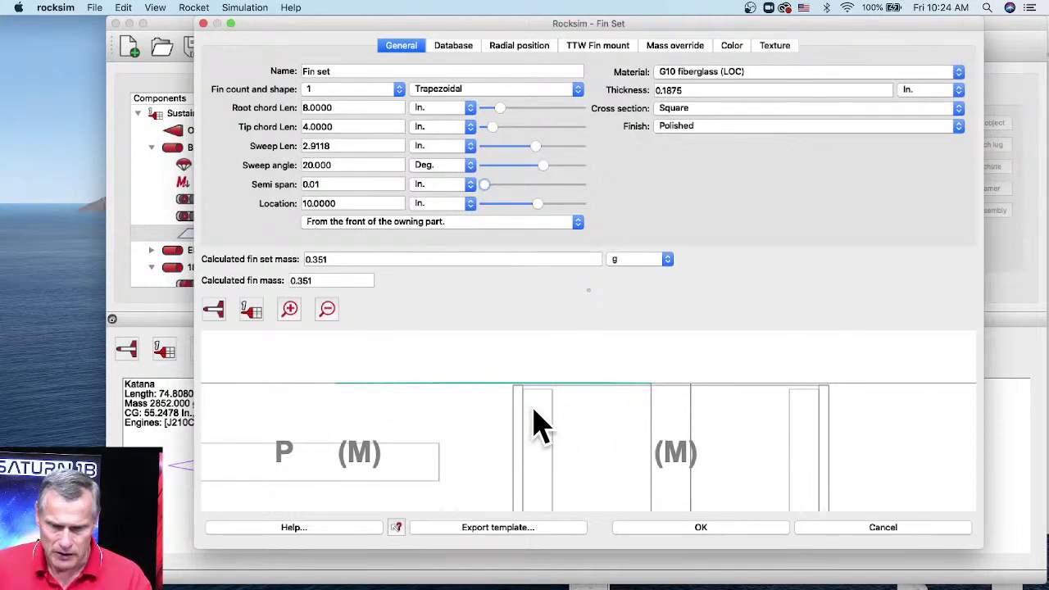
{"action": "scroll", "coordinate": [534, 421], "scroll_direction": "down", "scroll_amount": 2}
Set the fin set's 2D color to red (#ff0000)
{"action": "left_click", "coordinate": [740, 49]}
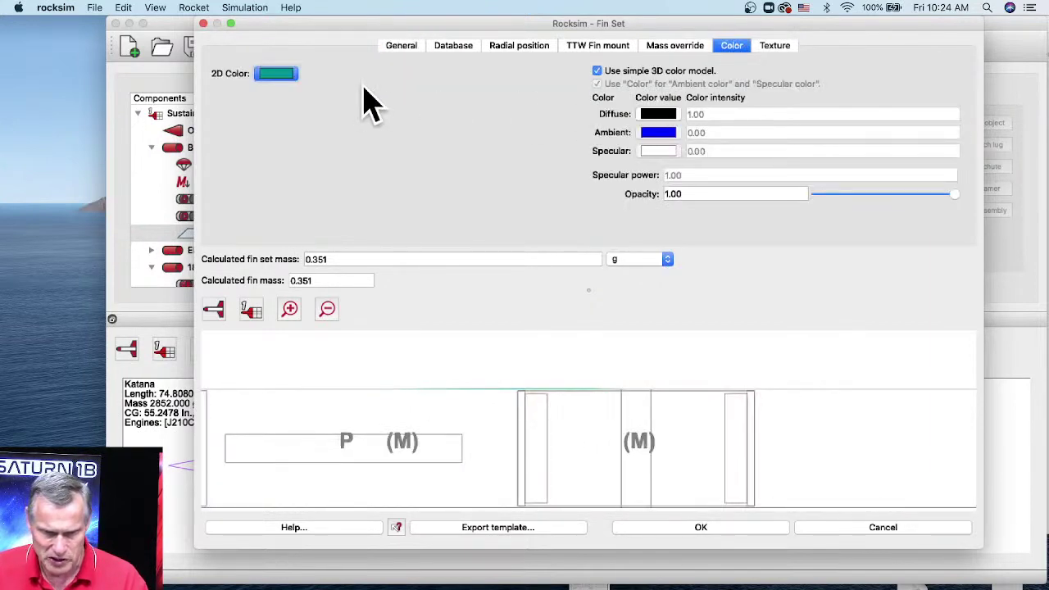
{"action": "left_click", "coordinate": [287, 74]}
{"action": "left_click", "coordinate": [419, 199]}
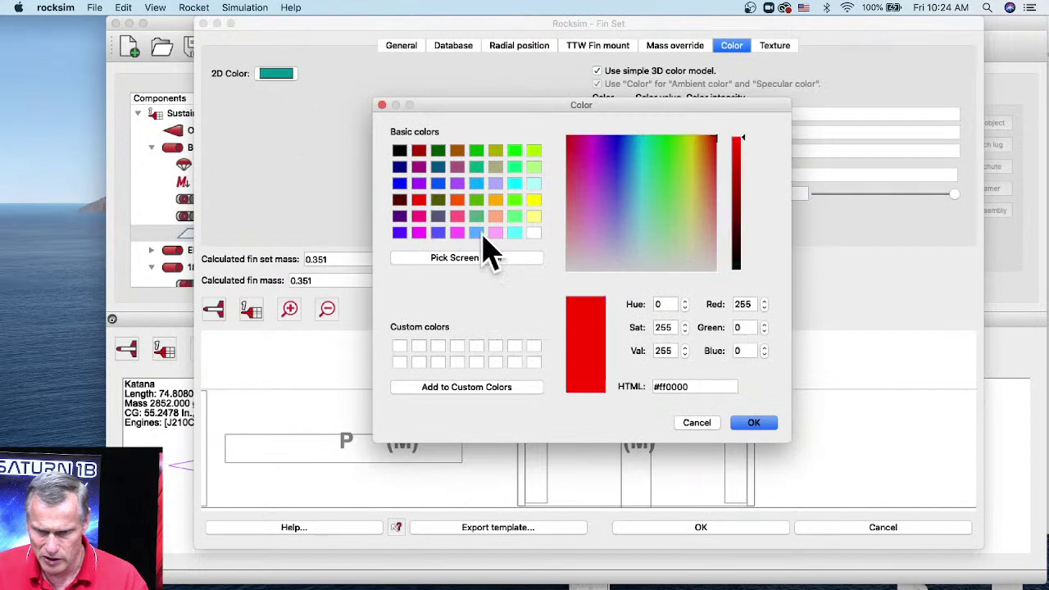
{"action": "left_click", "coordinate": [753, 422]}
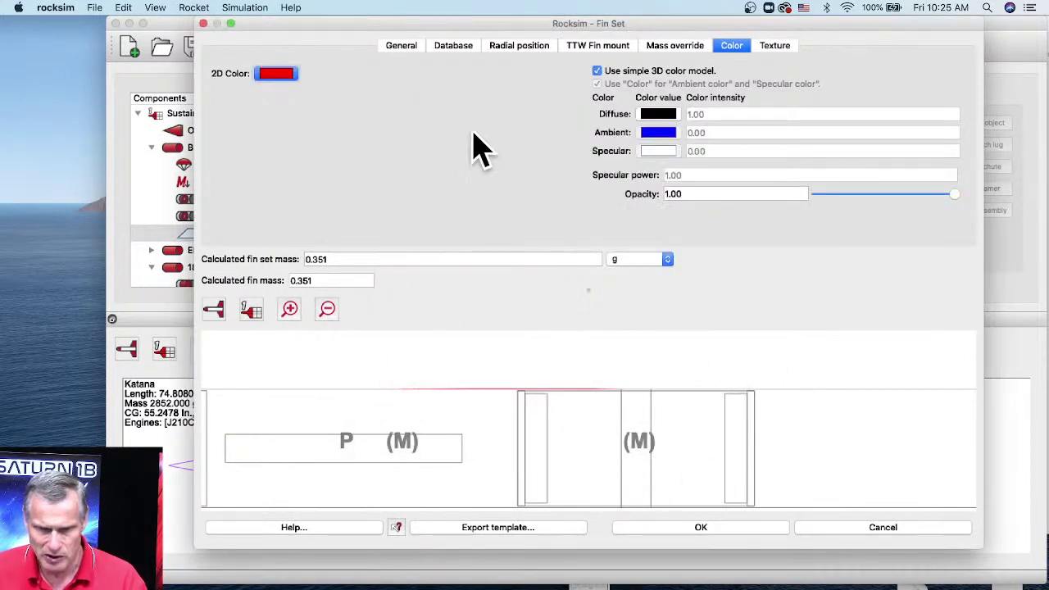
Raise the fin's semi span to 0.75 in to show its shape, and set it back to 0.01 in
{"action": "left_click", "coordinate": [403, 46]}
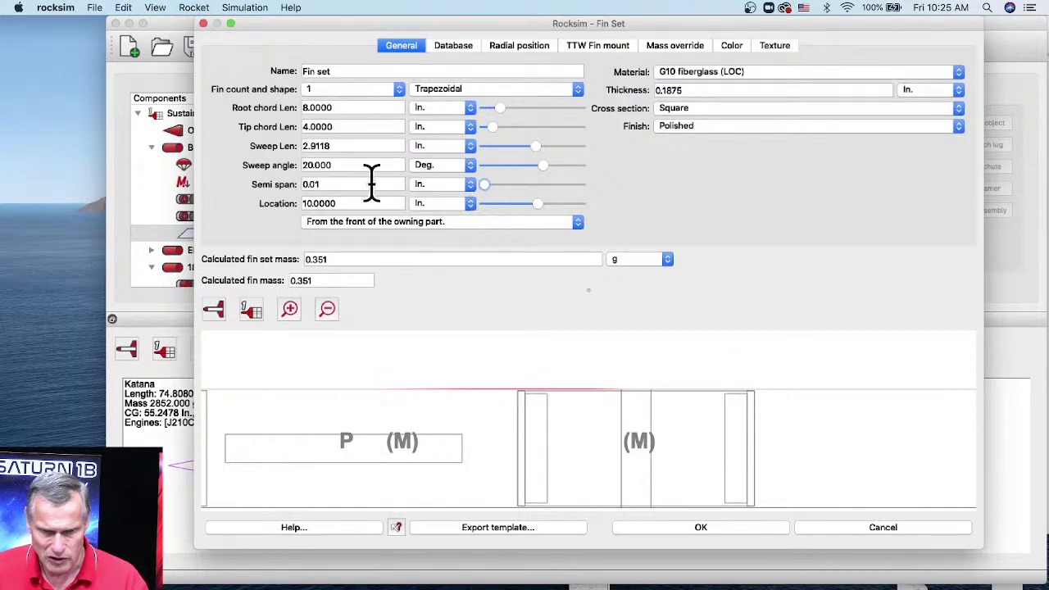
{"action": "left_click", "coordinate": [486, 185]}
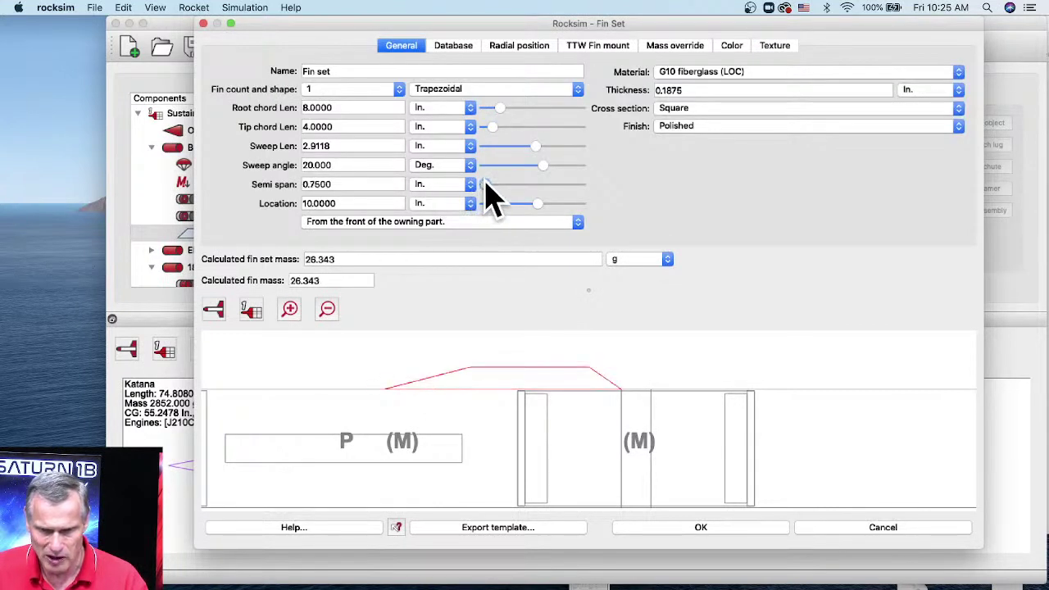
{"action": "left_click_drag", "start_coordinate": [486, 183], "coordinate": [439, 192]}
{"action": "left_click_drag", "start_coordinate": [317, 181], "coordinate": [384, 185]}
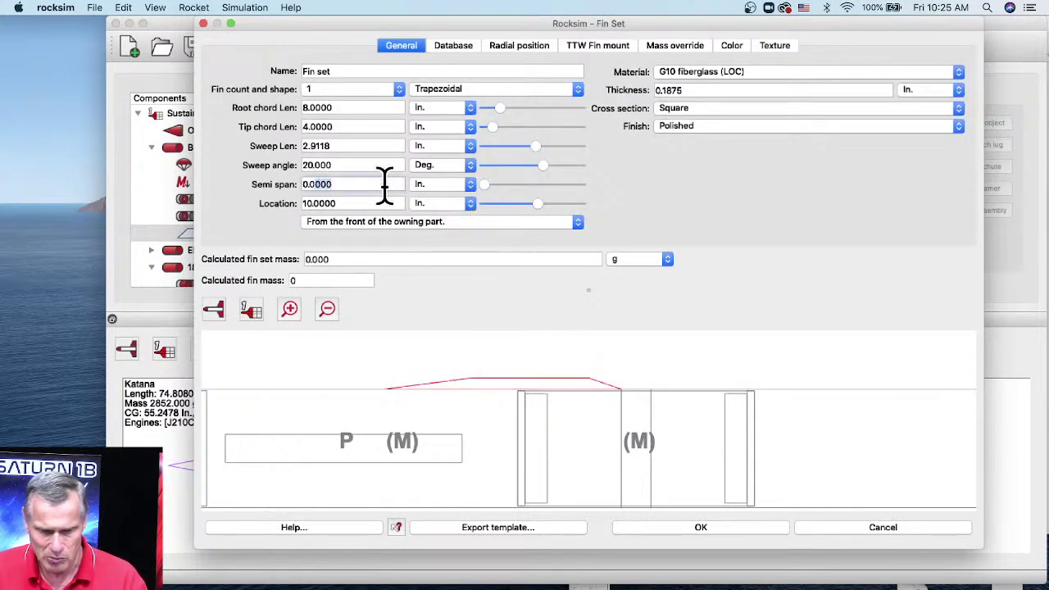
{"action": "key", "text": "Return"}
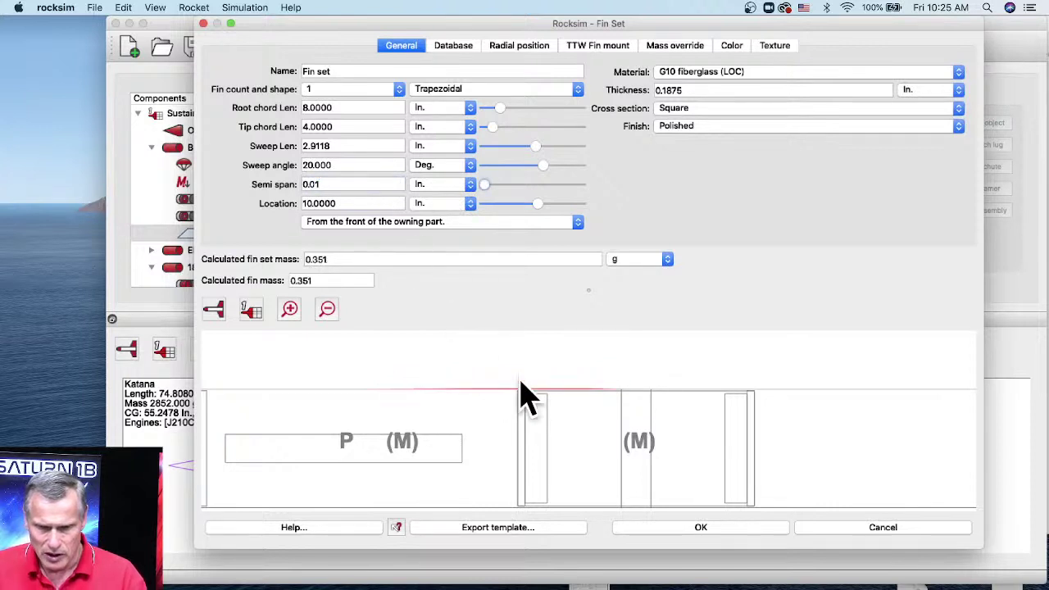
Give the fin a through-the-wall tab 3.9 in deep and 8 in long
{"action": "left_click", "coordinate": [621, 58]}
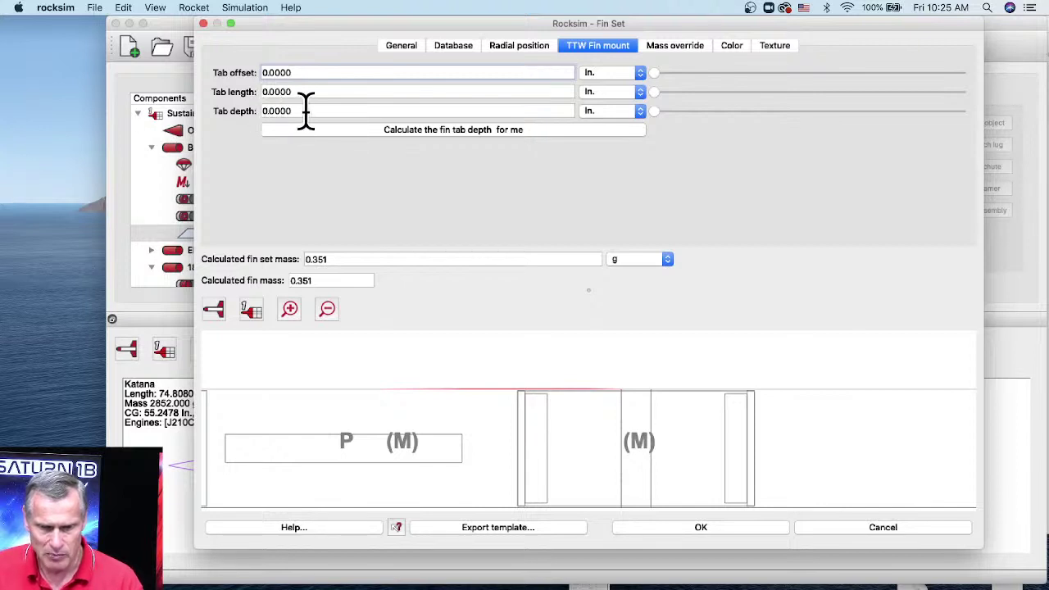
{"action": "scroll", "coordinate": [720, 421], "scroll_direction": "down", "scroll_amount": 2}
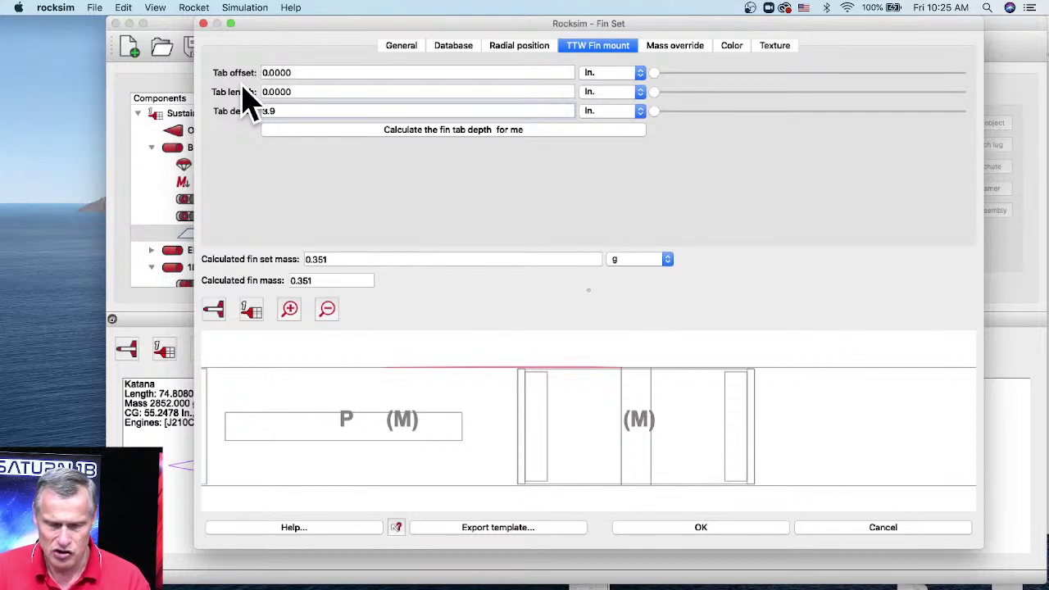
{"action": "key", "text": "Return"}
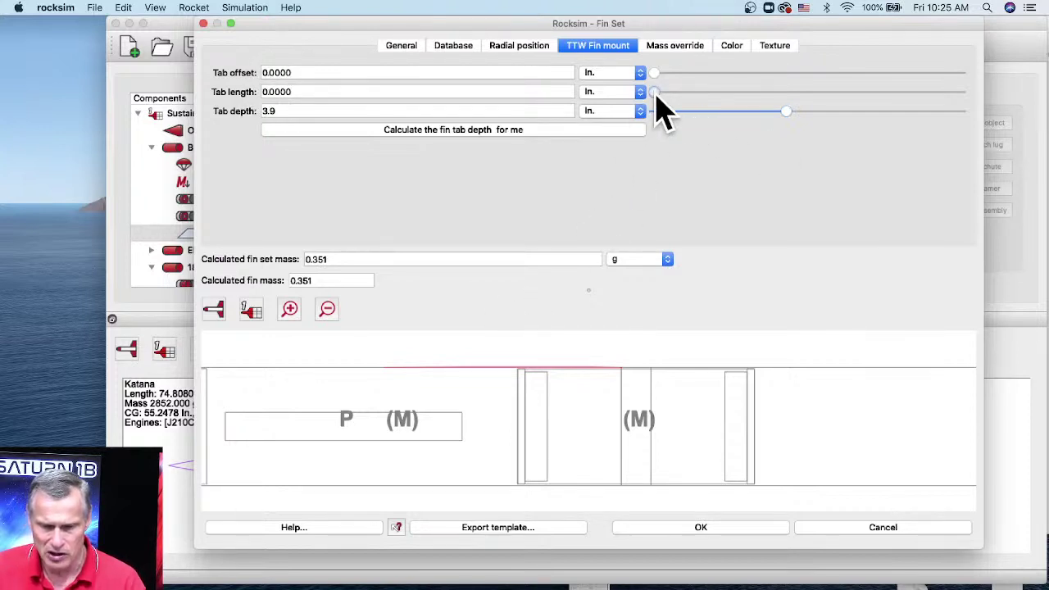
{"action": "left_click_drag", "start_coordinate": [655, 95], "coordinate": [706, 95]}
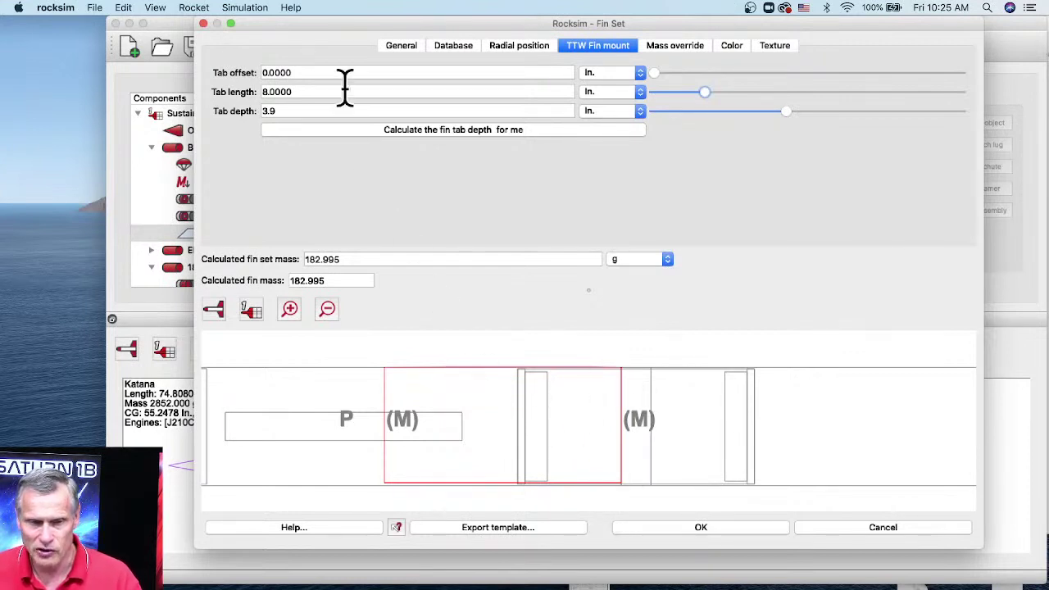
Lengthen the fin tab to 30.375 in and show the rocket preview from the top
{"action": "left_click", "coordinate": [401, 46]}
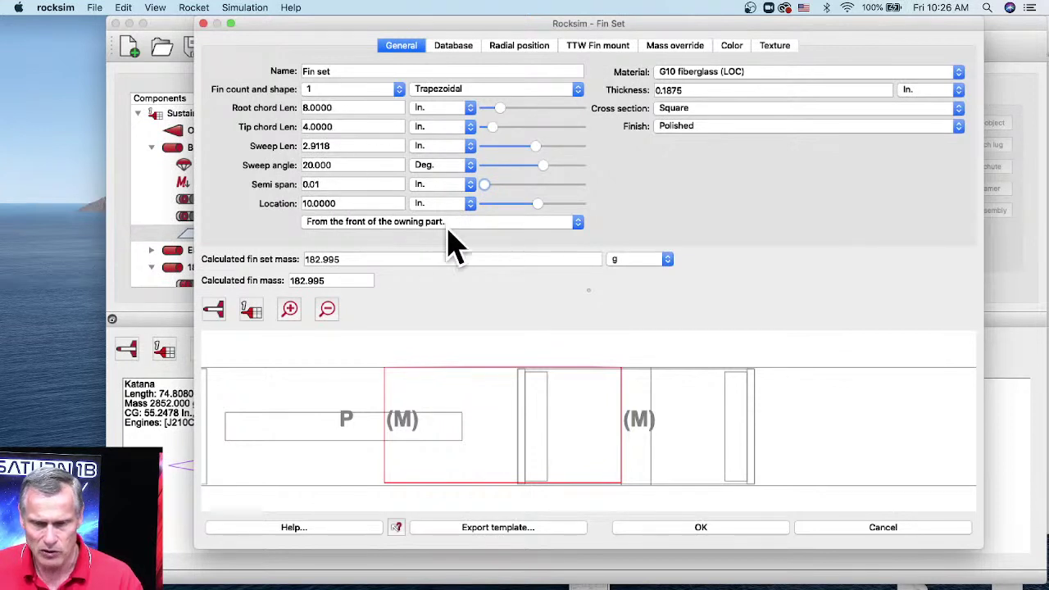
{"action": "left_click", "coordinate": [603, 46]}
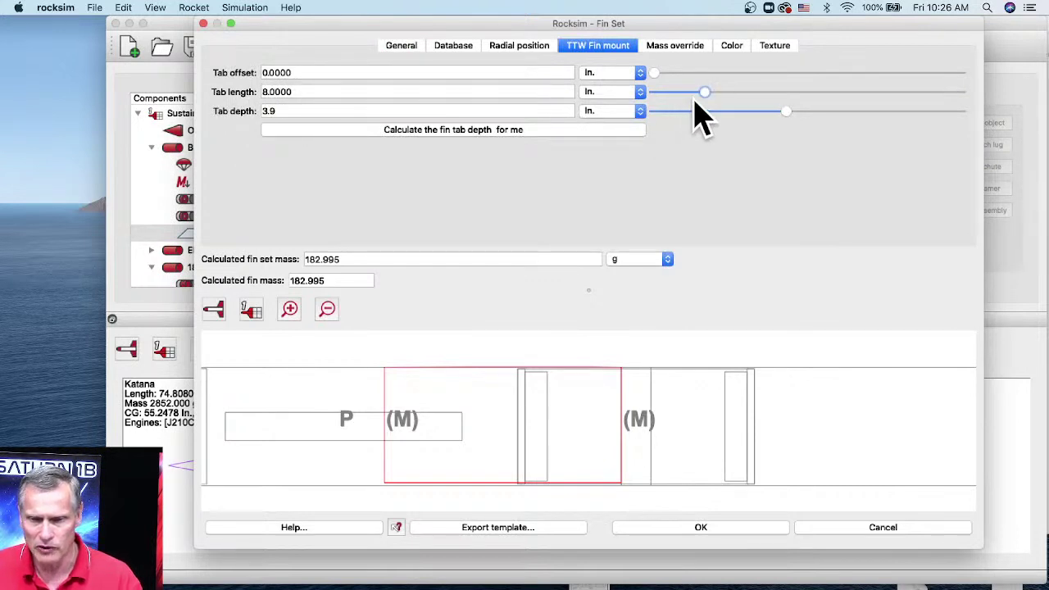
{"action": "left_click_drag", "start_coordinate": [705, 92], "coordinate": [849, 94]}
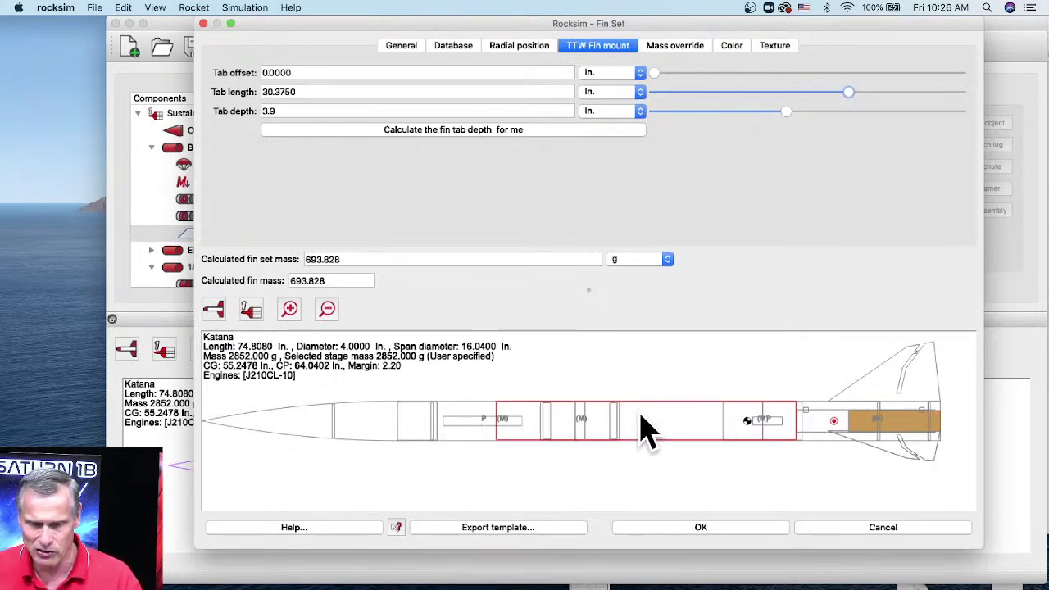
{"action": "left_click", "coordinate": [214, 318]}
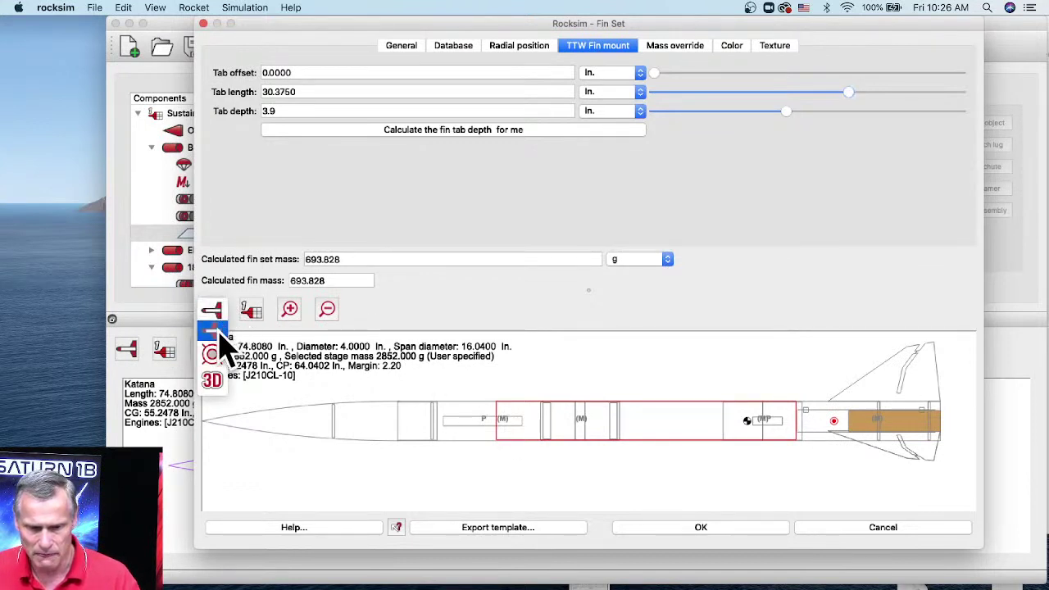
{"action": "left_click", "coordinate": [213, 329]}
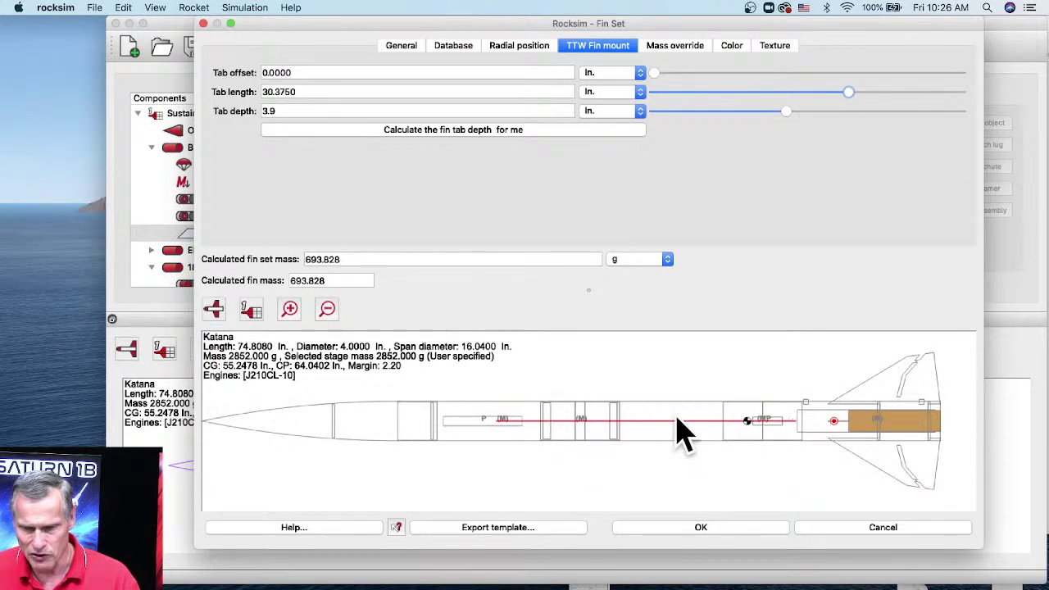
Show the rocket preview in 3D, rename the fin set as Sled, and accept the fin set changes
{"action": "left_click", "coordinate": [214, 310]}
{"action": "left_click", "coordinate": [214, 367]}
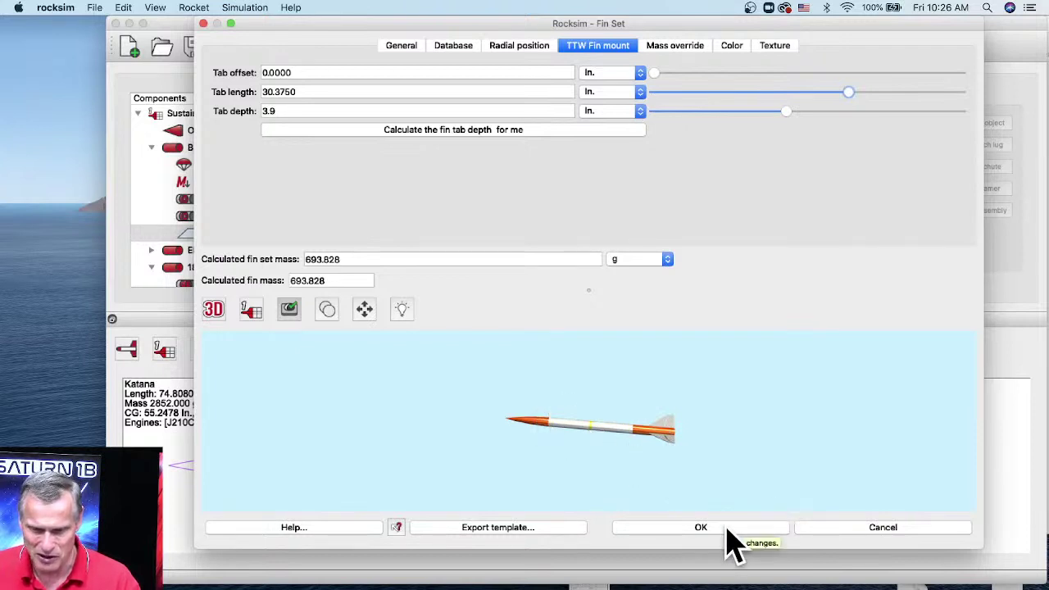
{"action": "left_click", "coordinate": [400, 45]}
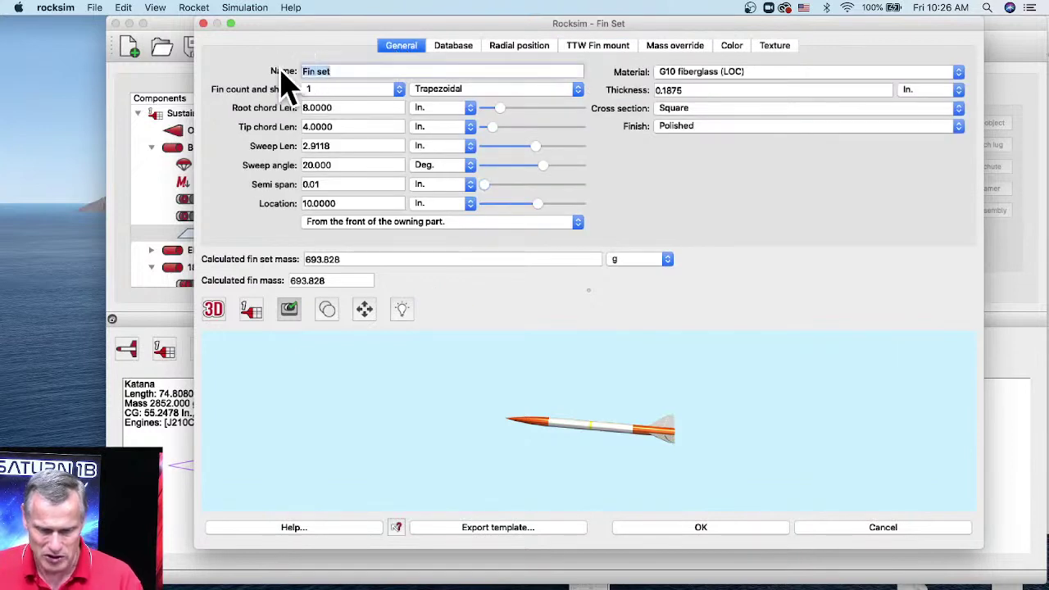
{"action": "left_click", "coordinate": [315, 65]}
{"action": "type", "text": "Sled"}
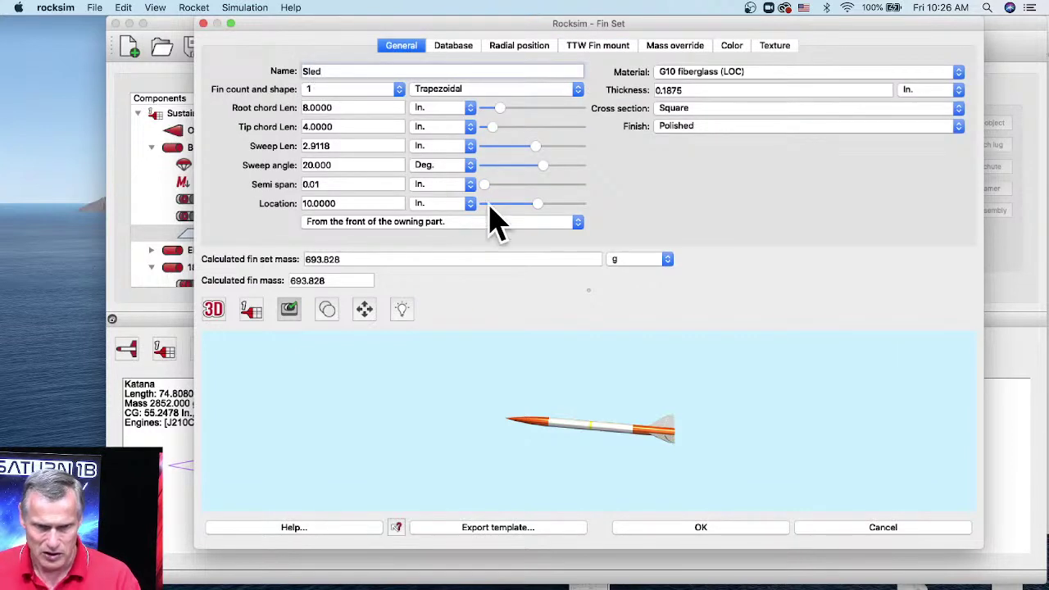
{"action": "left_click", "coordinate": [700, 529]}
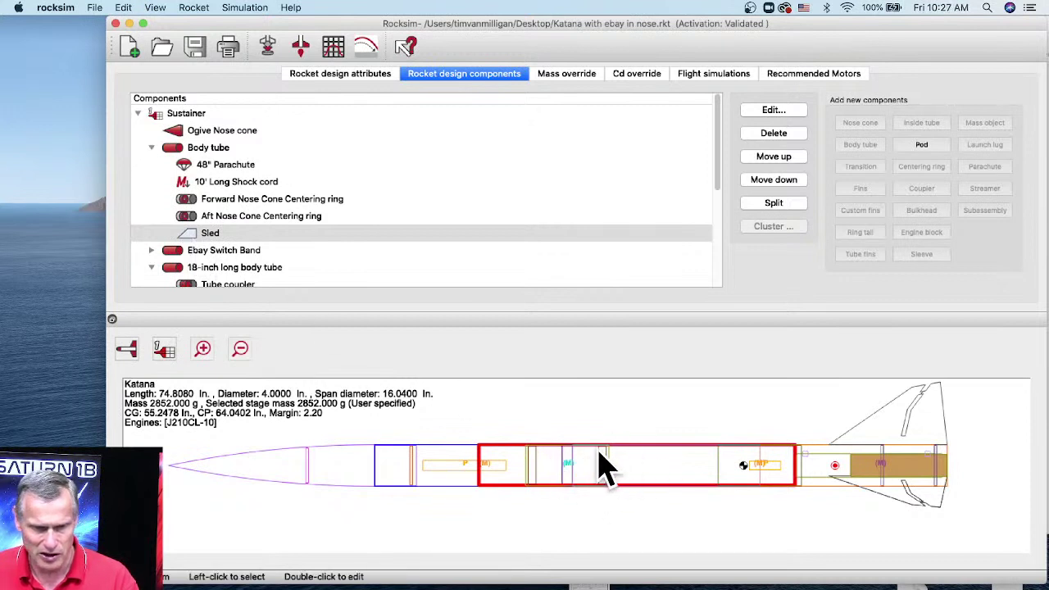
Examine the sled inside the rocket from several angles in the 3D view, and return to the side view
{"action": "left_click", "coordinate": [178, 156]}
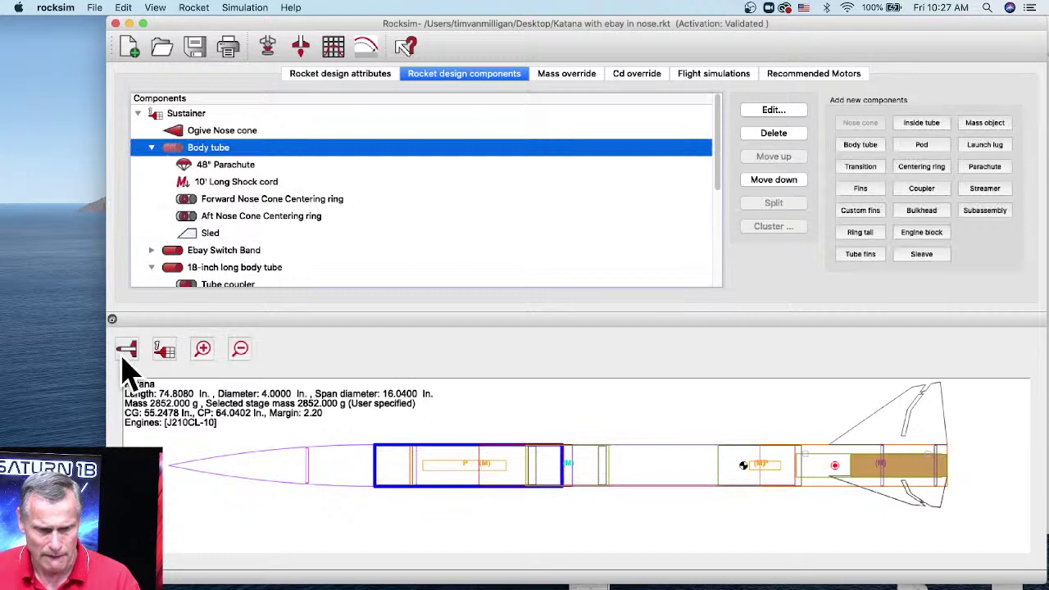
{"action": "left_click_drag", "start_coordinate": [126, 349], "coordinate": [131, 434]}
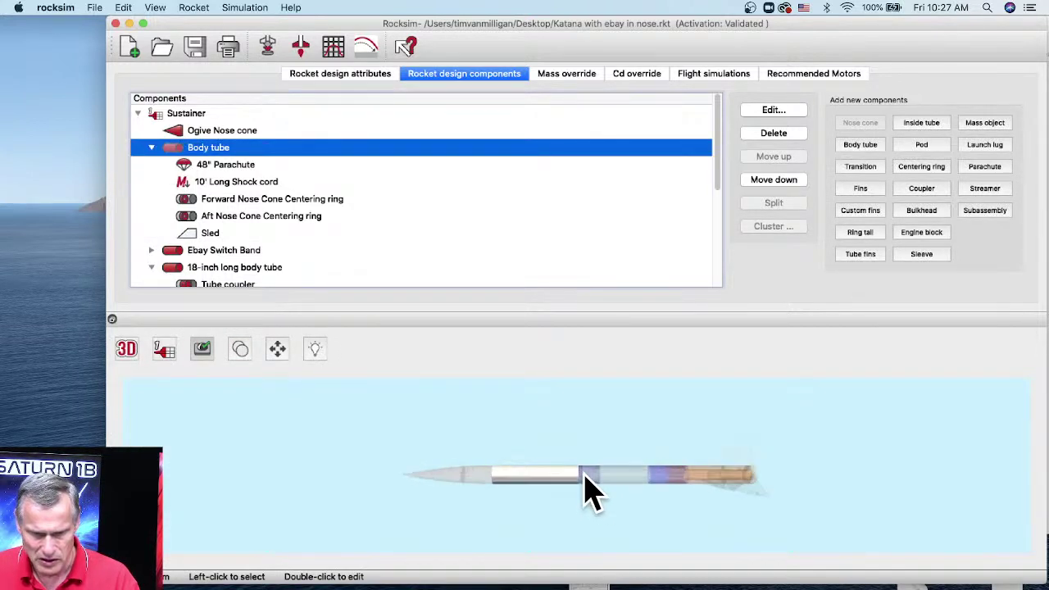
{"action": "scroll", "coordinate": [590, 492], "scroll_direction": "up", "scroll_amount": 3}
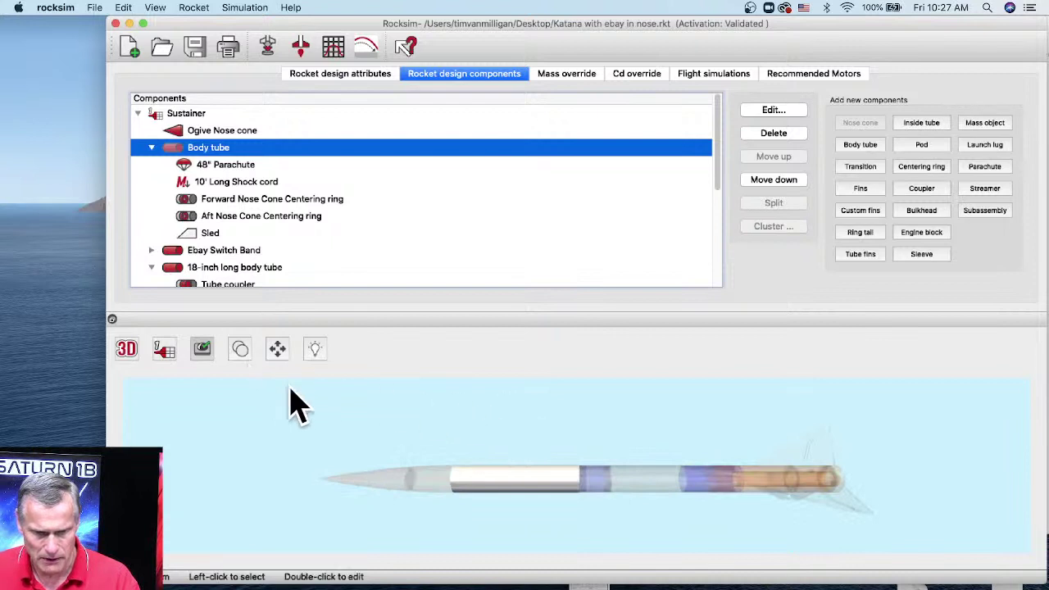
{"action": "left_click", "coordinate": [206, 234]}
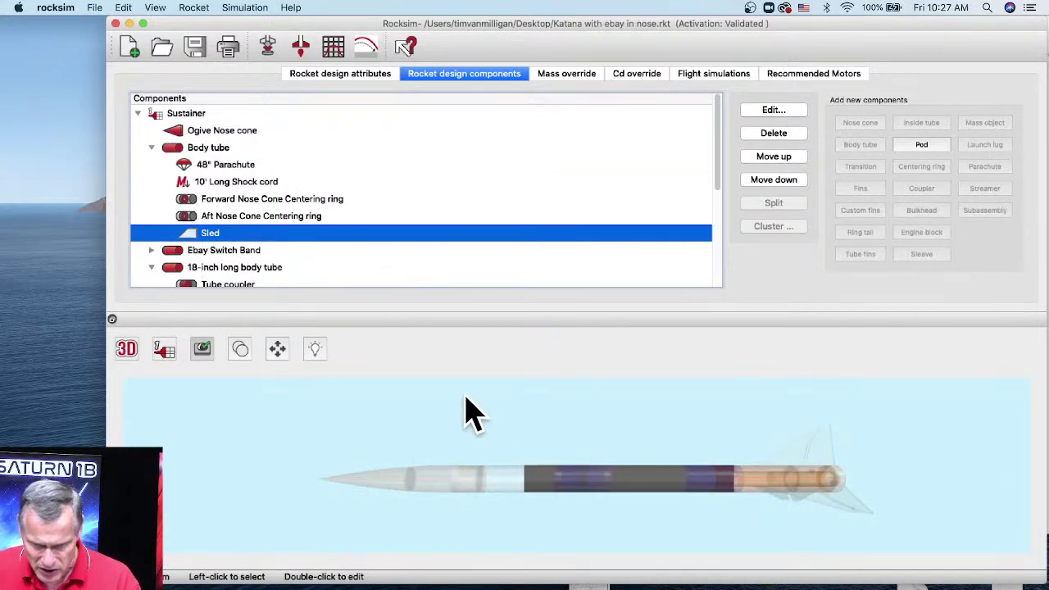
{"action": "left_click", "coordinate": [576, 518]}
{"action": "left_click_drag", "start_coordinate": [583, 492], "coordinate": [554, 441]}
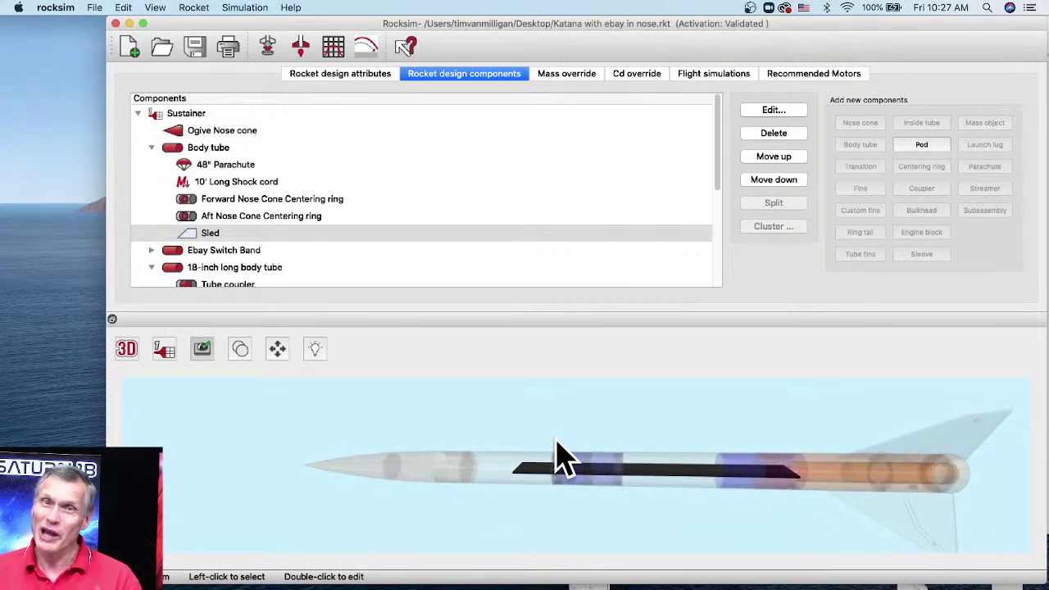
{"action": "left_click_drag", "start_coordinate": [555, 442], "coordinate": [562, 461]}
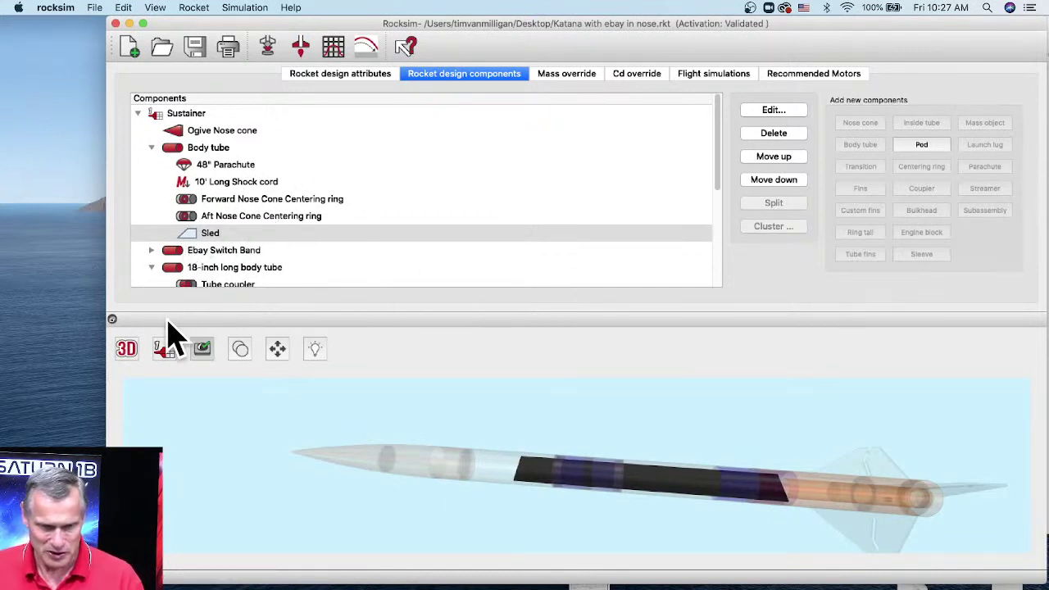
{"action": "left_click", "coordinate": [130, 350]}
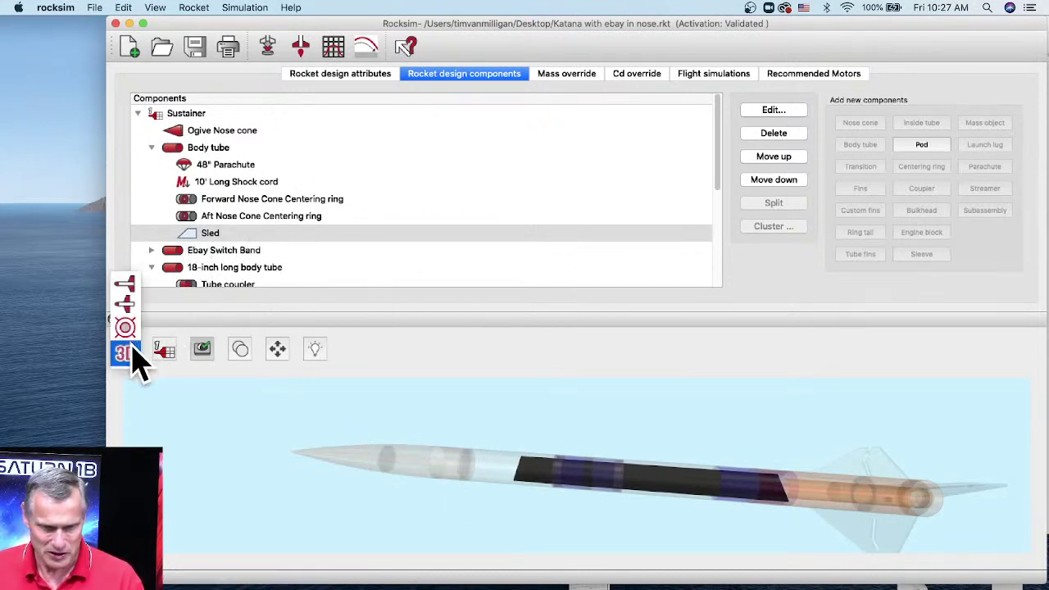
{"action": "left_click", "coordinate": [125, 284]}
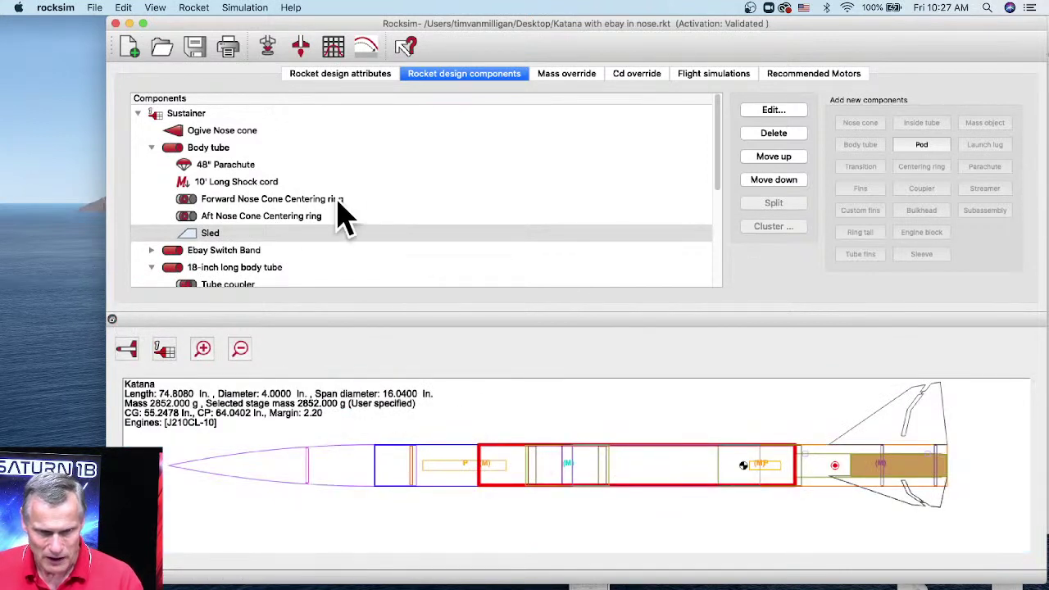
Reopen the Sled with its preview in side view and shorten its through-the-wall tab to 9.375 in
{"action": "double_click", "coordinate": [217, 236]}
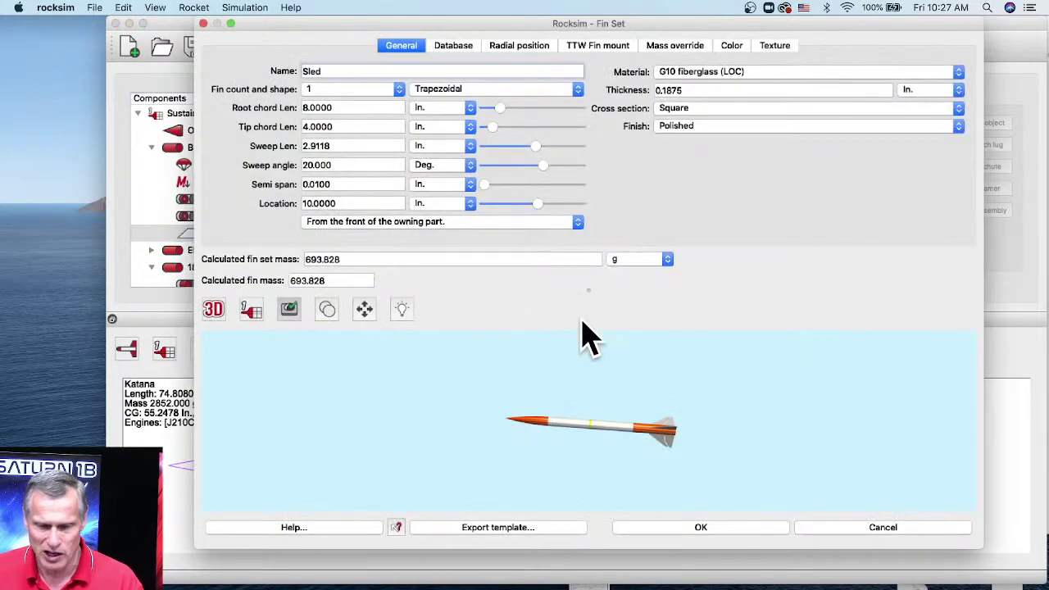
{"action": "left_click", "coordinate": [214, 315]}
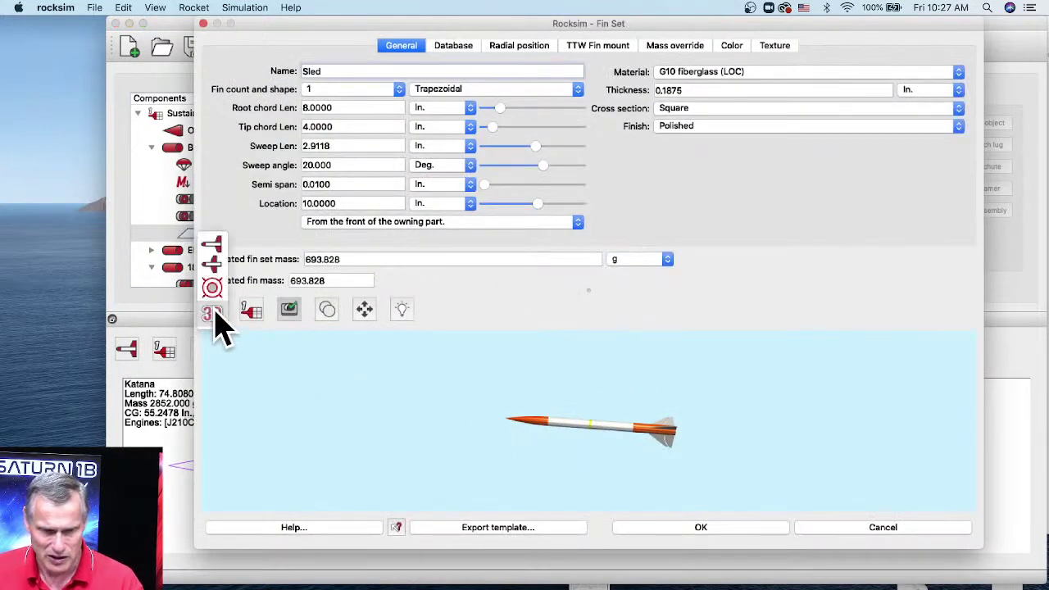
{"action": "left_click", "coordinate": [213, 244]}
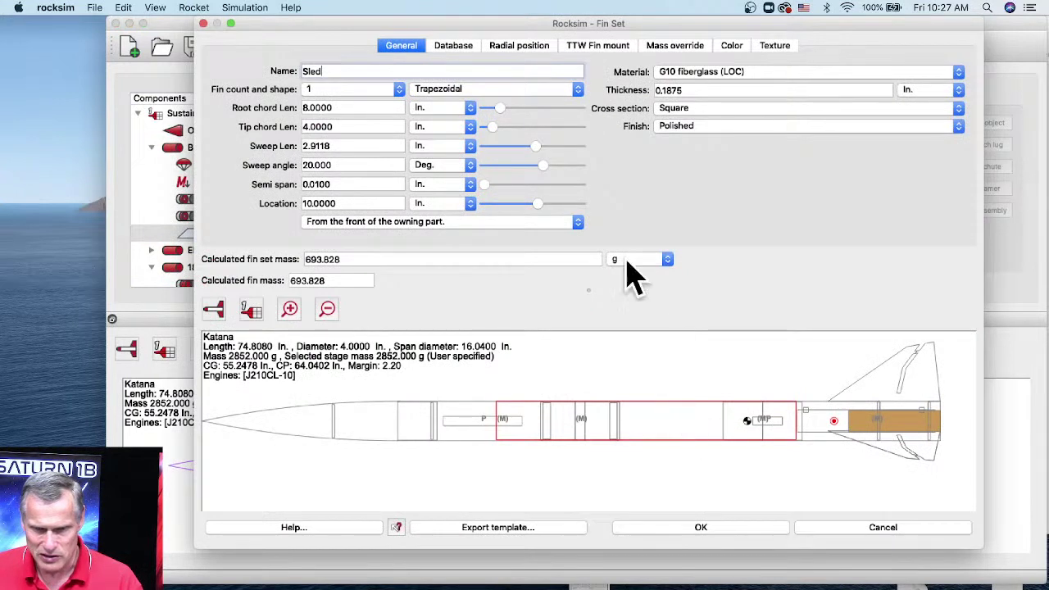
{"action": "left_click", "coordinate": [610, 47]}
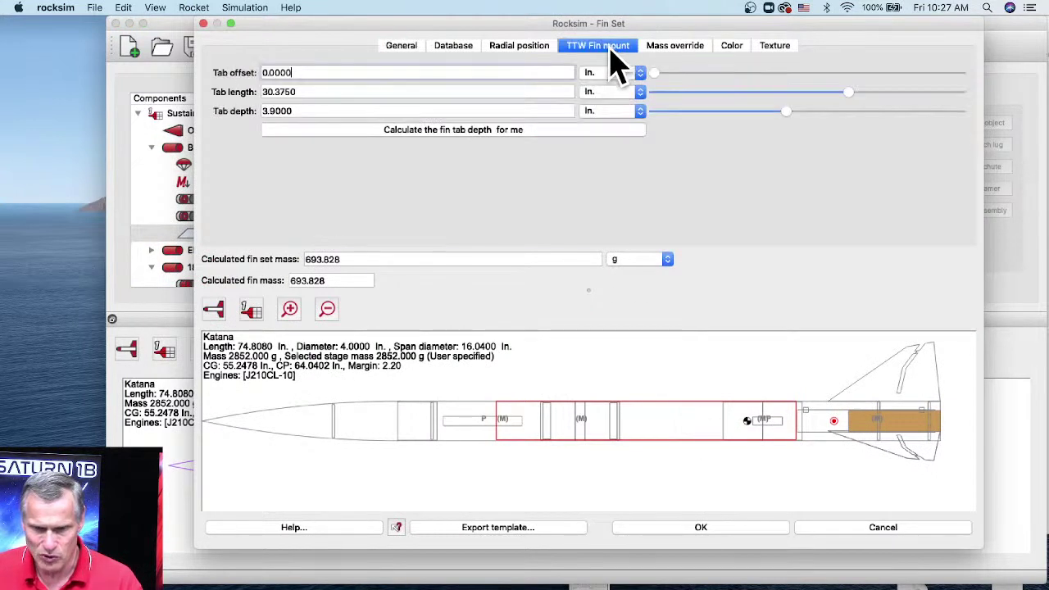
{"action": "left_click_drag", "start_coordinate": [850, 92], "coordinate": [786, 102]}
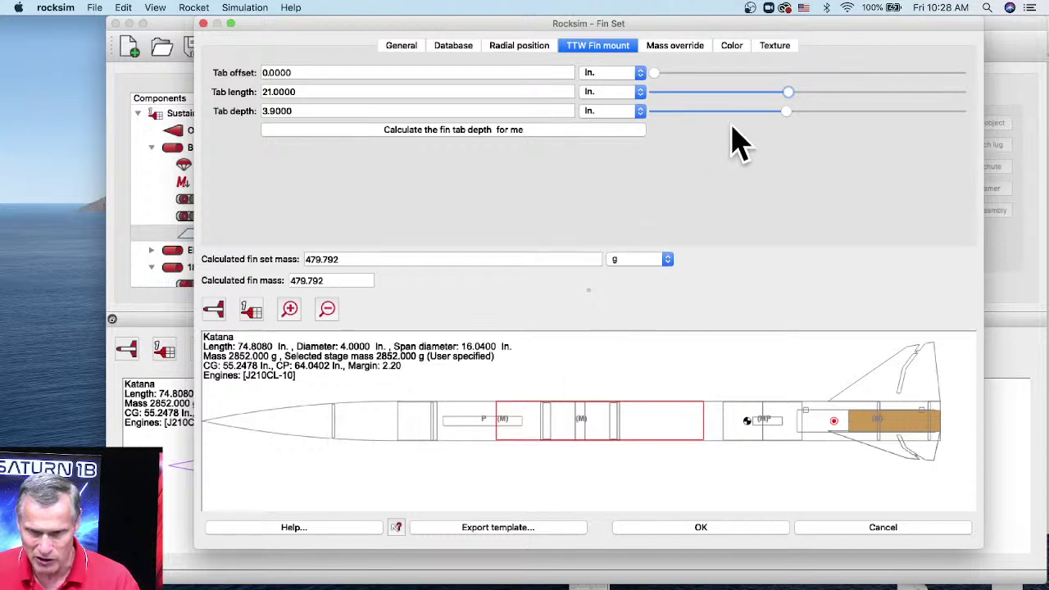
{"action": "left_click_drag", "start_coordinate": [791, 97], "coordinate": [717, 96]}
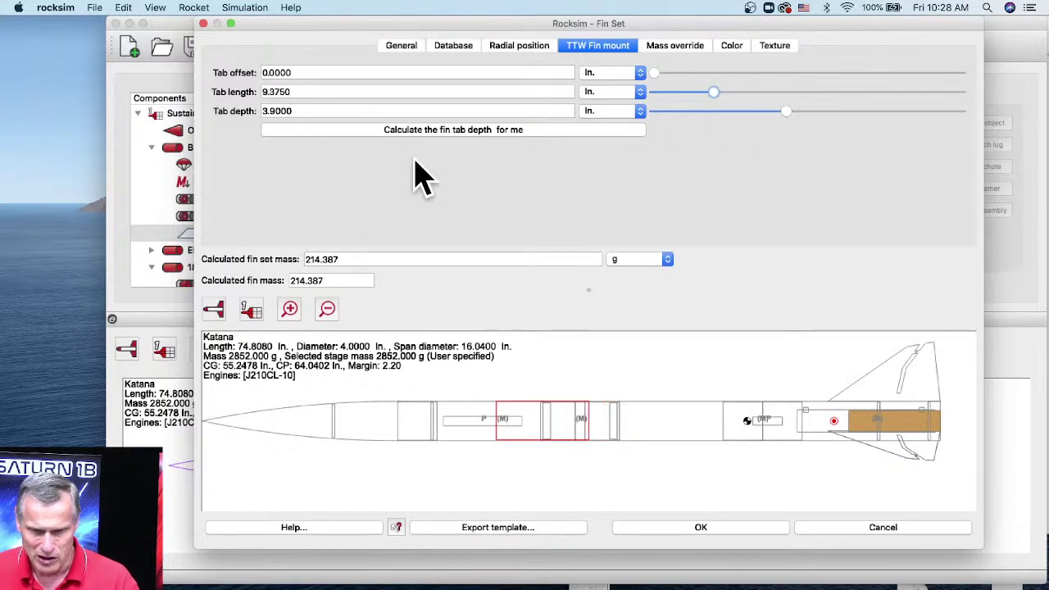
Set the sled's location to -8 in from the front of the body tube and its material to Aircraft plywood (LOC)
{"action": "left_click", "coordinate": [402, 49]}
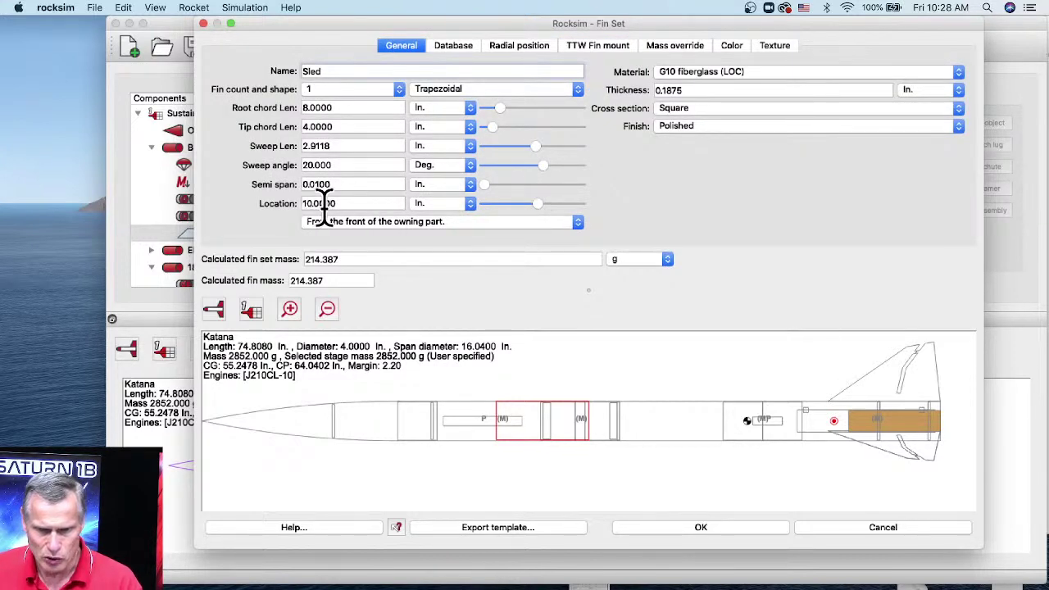
{"action": "left_click_drag", "start_coordinate": [538, 205], "coordinate": [475, 222]}
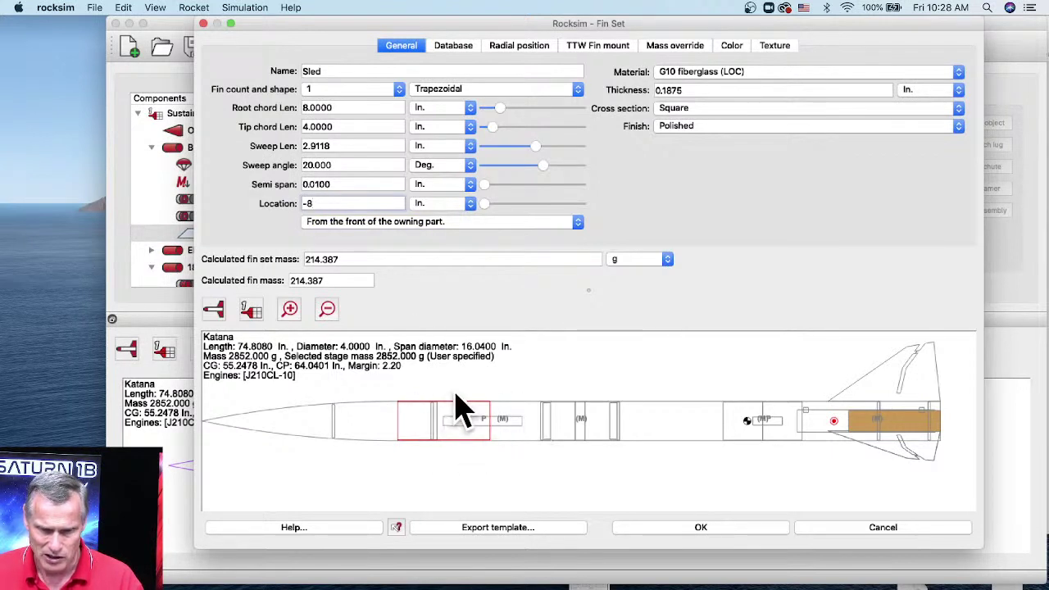
{"action": "scroll", "coordinate": [541, 417], "scroll_direction": "up", "scroll_amount": 2}
{"action": "key", "text": "Return"}
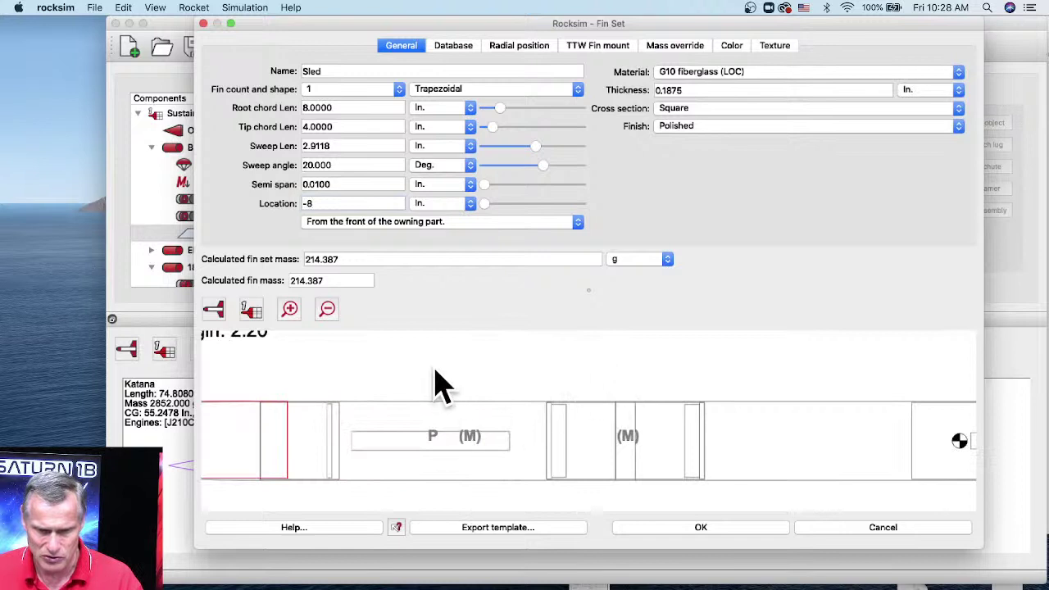
{"action": "left_click_drag", "start_coordinate": [374, 409], "coordinate": [599, 405]}
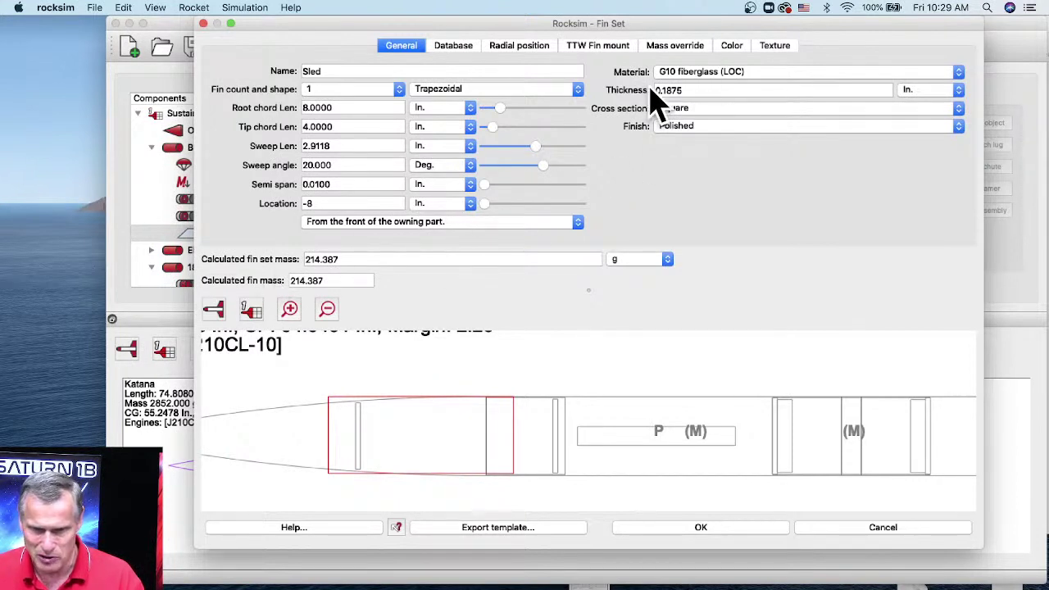
{"action": "left_click", "coordinate": [716, 73]}
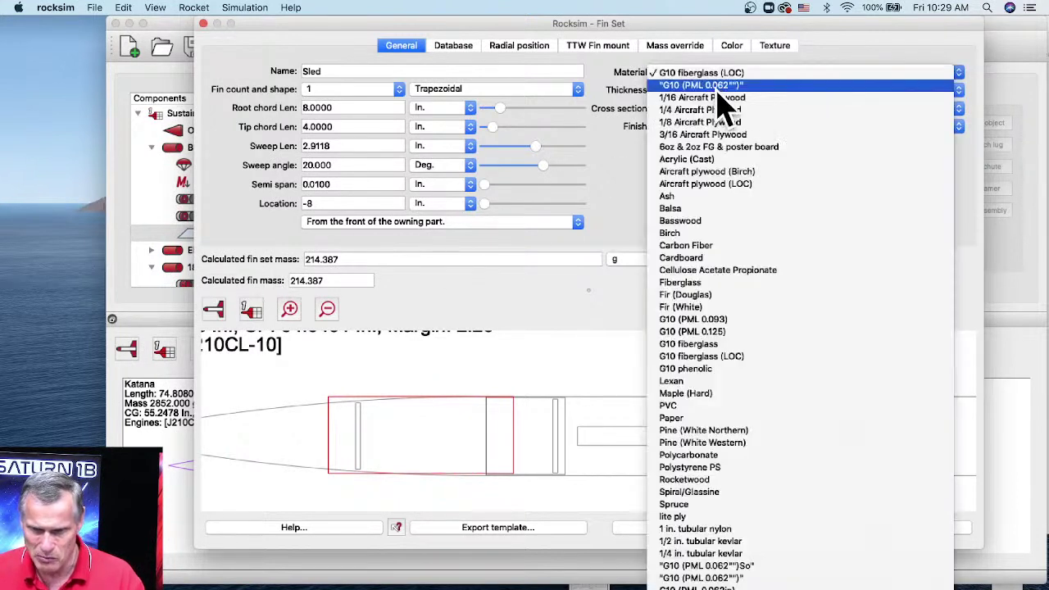
{"action": "left_click", "coordinate": [718, 184]}
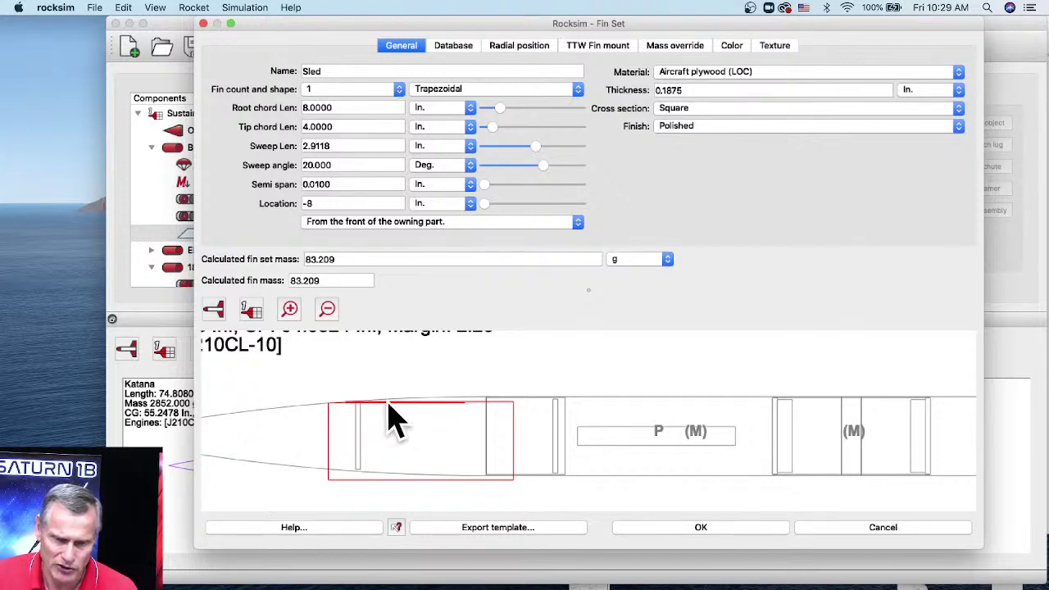
Shift the sled aft to about -6.6 in so its front edge lines up with the forward nose cone centering ring
{"action": "scroll", "coordinate": [392, 420], "scroll_direction": "up", "scroll_amount": 3}
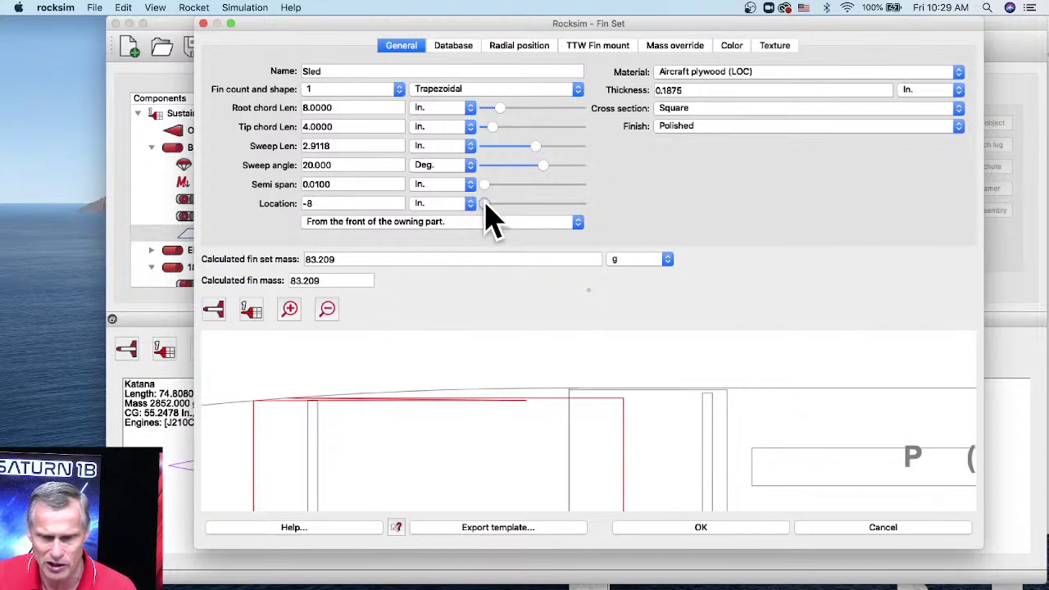
{"action": "left_click_drag", "start_coordinate": [485, 204], "coordinate": [502, 206]}
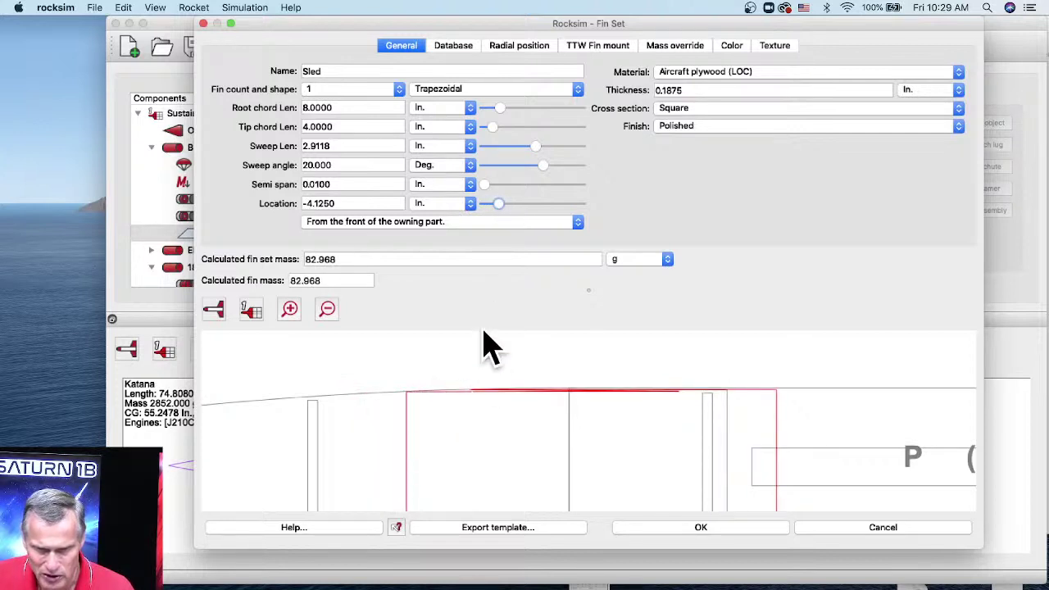
{"action": "mouse_move", "coordinate": [497, 204]}
{"action": "left_mouse_down"}
{"action": "mouse_move", "coordinate": [508, 207]}
{"action": "mouse_move", "coordinate": [495, 205]}
{"action": "mouse_move", "coordinate": [494, 221]}
{"action": "mouse_move", "coordinate": [498, 206]}
{"action": "left_mouse_up"}
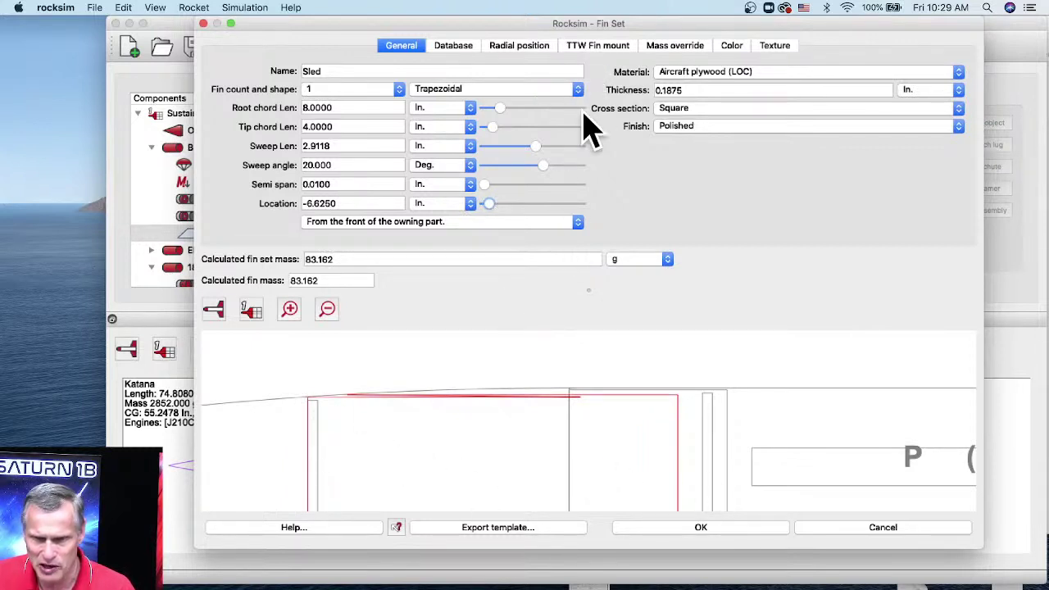
Lengthen the sled's tab to 10.375 in to reach the aft centering ring, and accept the fin set changes
{"action": "left_click", "coordinate": [603, 56]}
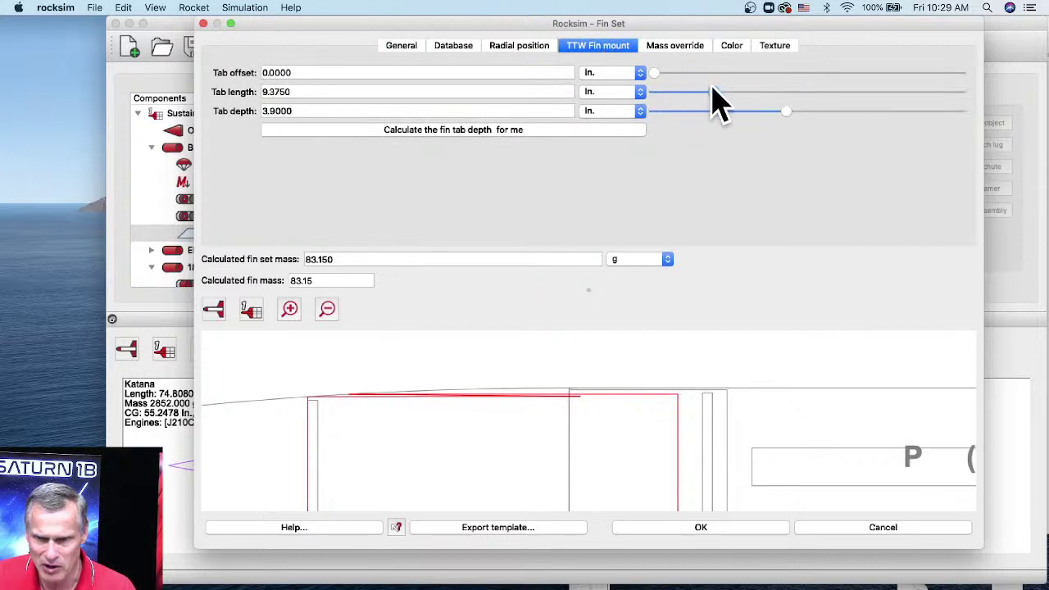
{"action": "left_click_drag", "start_coordinate": [713, 94], "coordinate": [708, 93]}
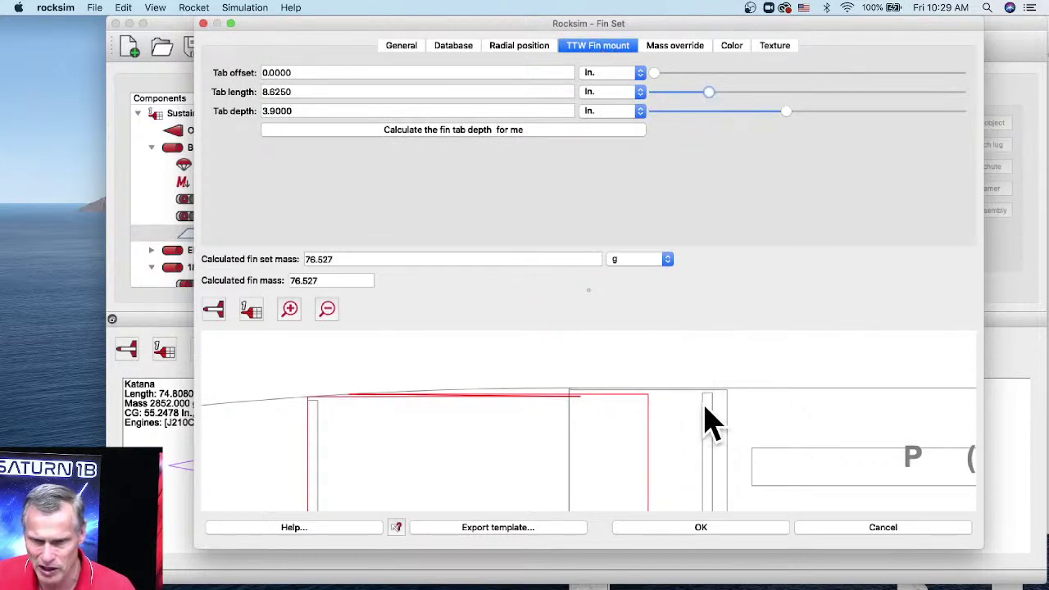
{"action": "left_click_drag", "start_coordinate": [712, 93], "coordinate": [725, 93]}
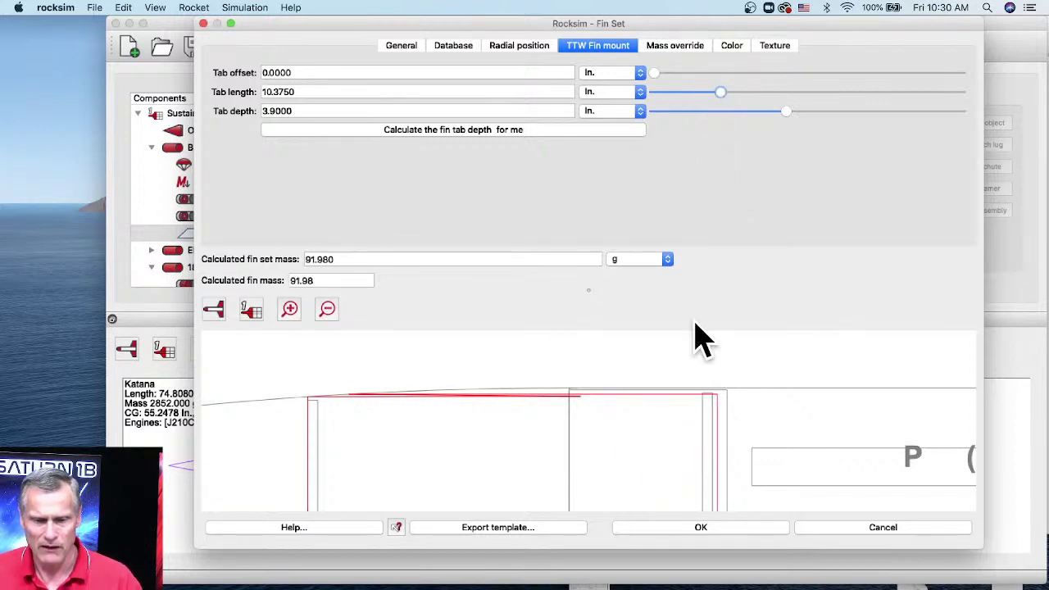
{"action": "left_click", "coordinate": [524, 351]}
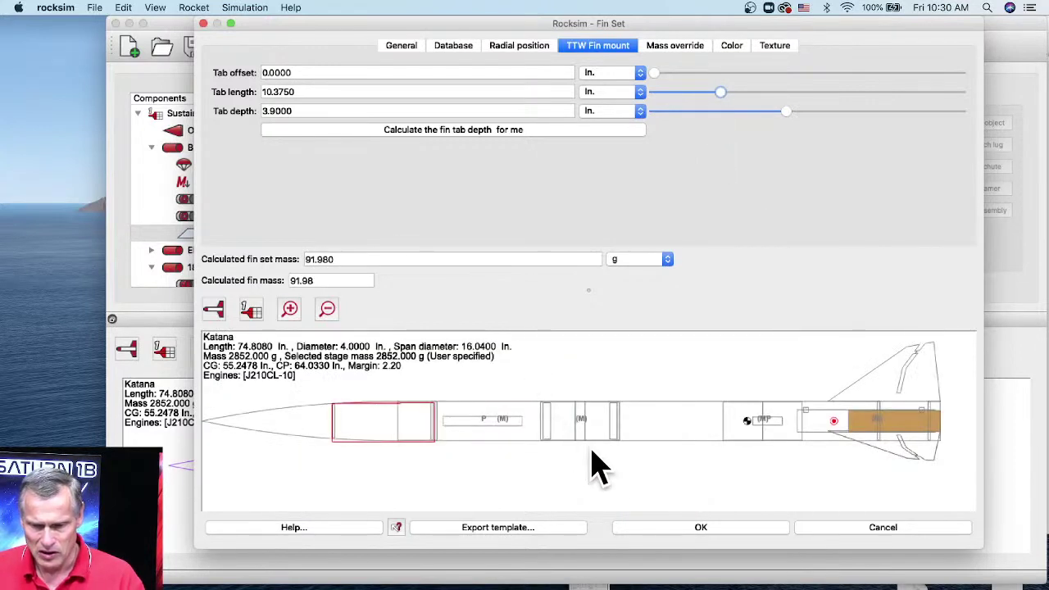
{"action": "left_click", "coordinate": [701, 527]}
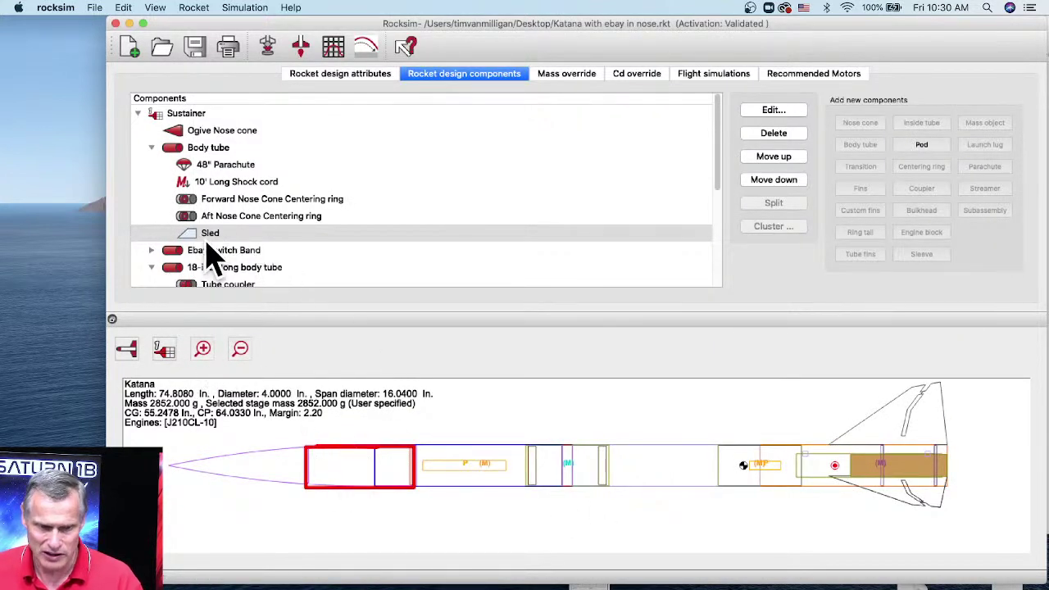
Show the rocket in 3D and rotate it to inspect the sled in the nose cone section
{"action": "left_click", "coordinate": [124, 355]}
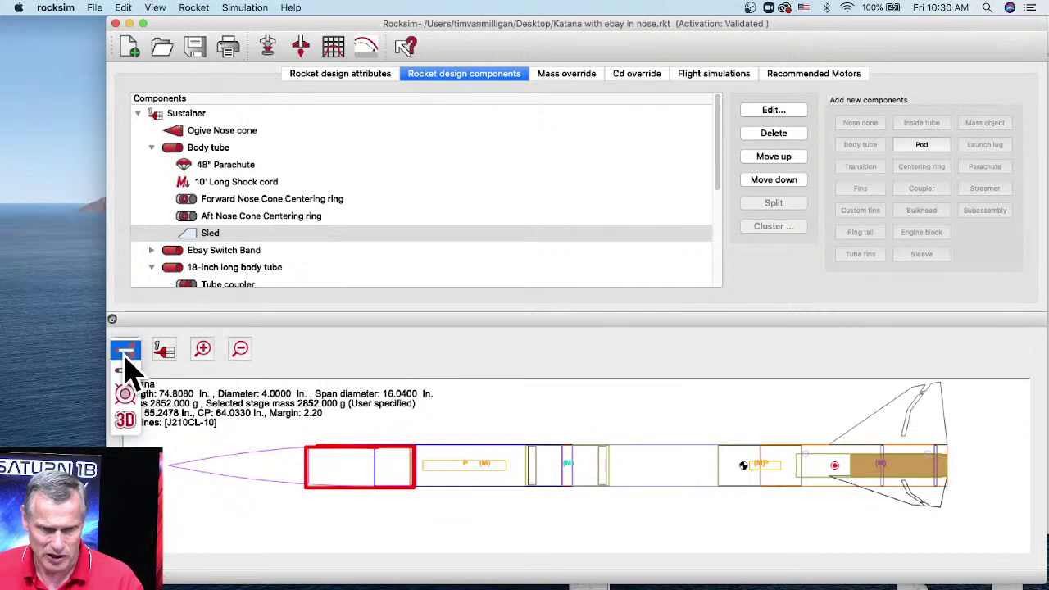
{"action": "left_click", "coordinate": [124, 421]}
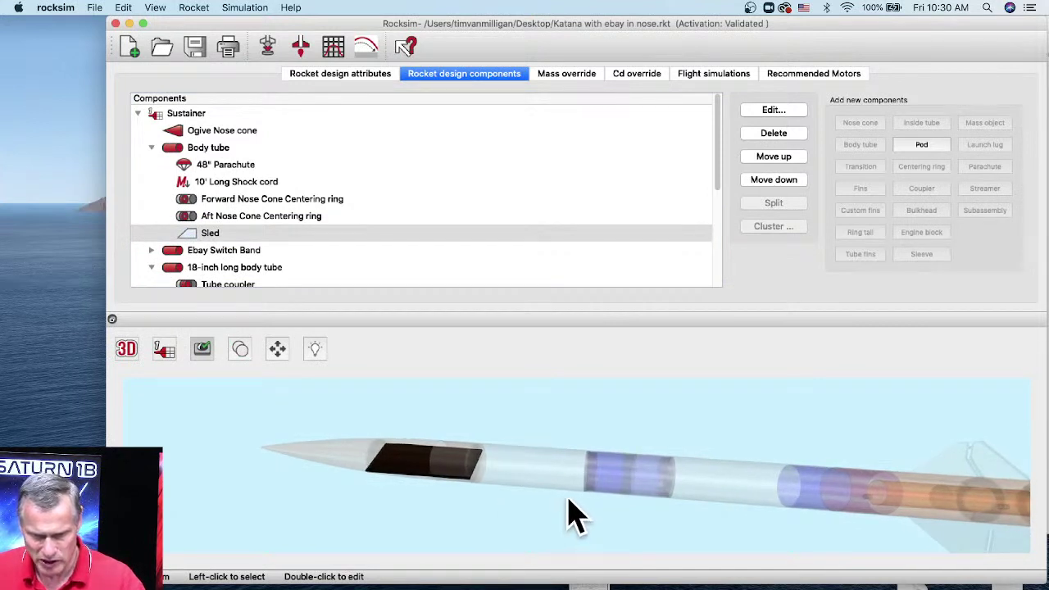
{"action": "left_click_drag", "start_coordinate": [573, 510], "coordinate": [613, 529]}
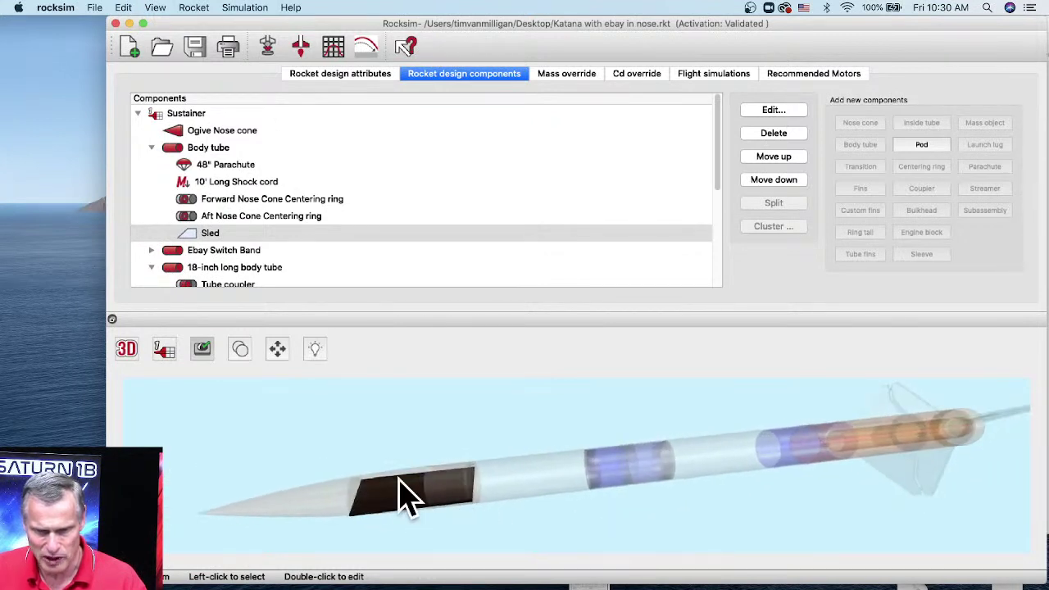
Set the sled's diffuse 3D color to red and accept the fin set changes
{"action": "double_click", "coordinate": [211, 234]}
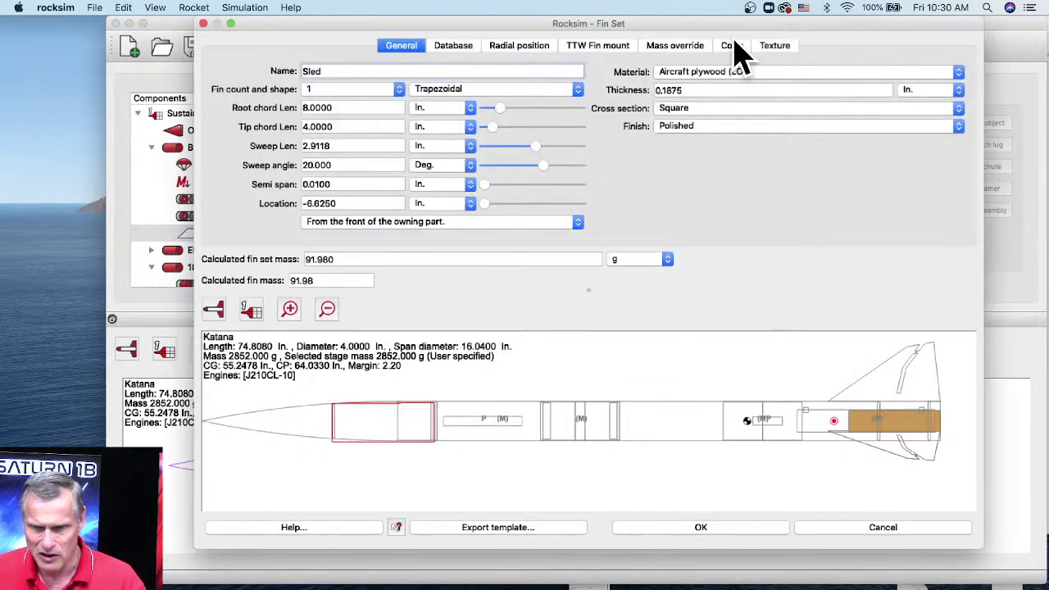
{"action": "left_click", "coordinate": [731, 45]}
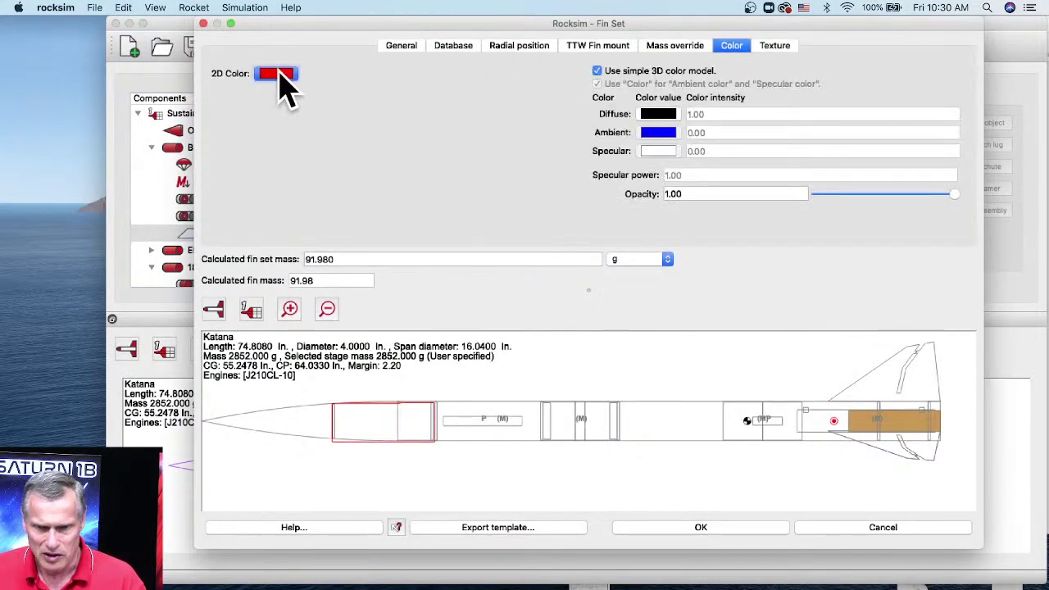
{"action": "left_click", "coordinate": [667, 114]}
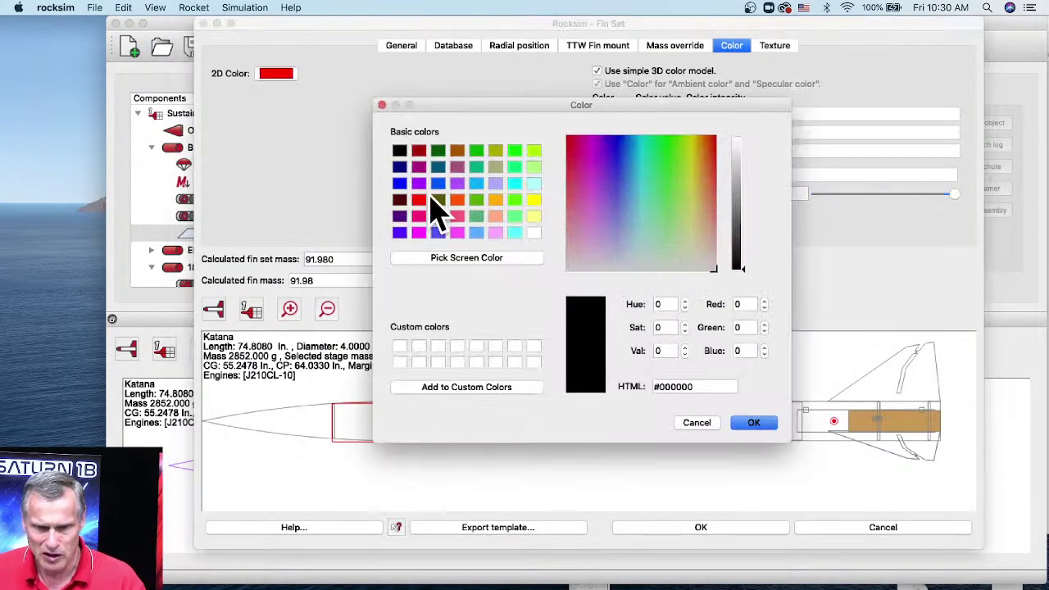
{"action": "left_click", "coordinate": [418, 199]}
{"action": "left_click", "coordinate": [752, 423]}
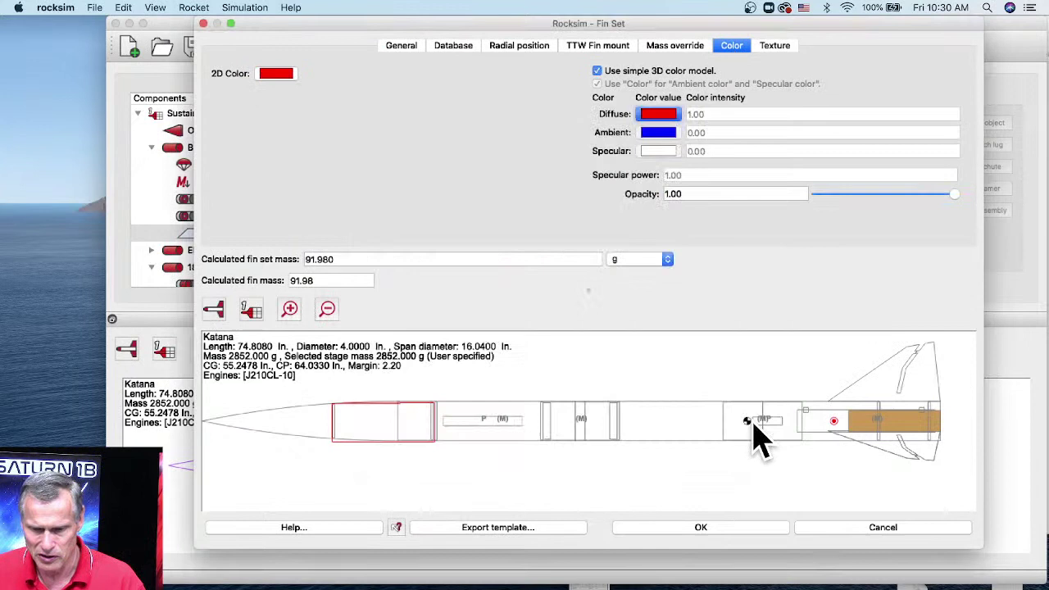
{"action": "left_click", "coordinate": [706, 528]}
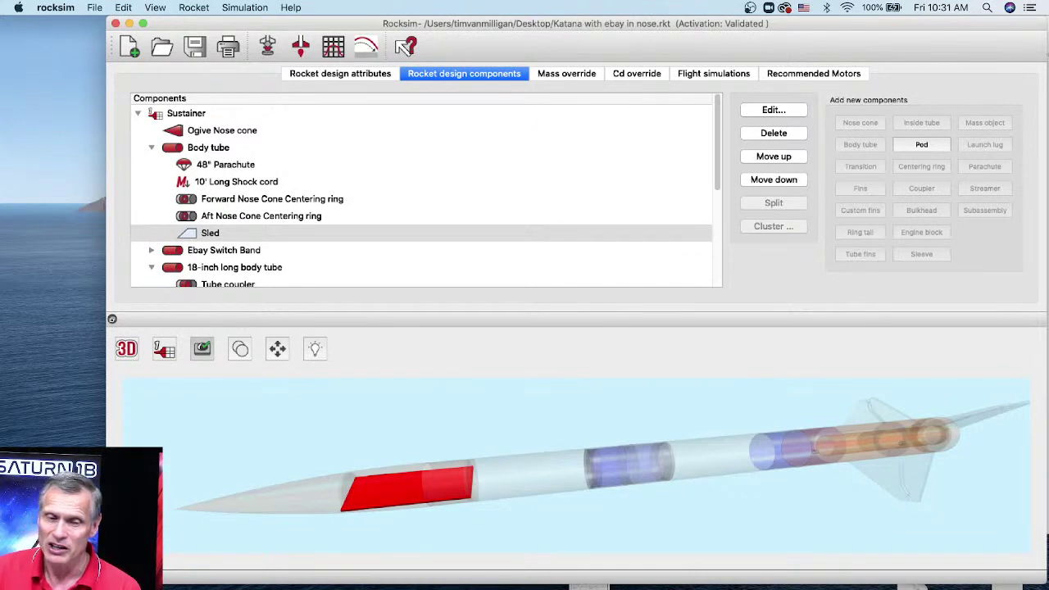
{"action": "scroll", "coordinate": [271, 201], "scroll_direction": "down", "scroll_amount": 3}
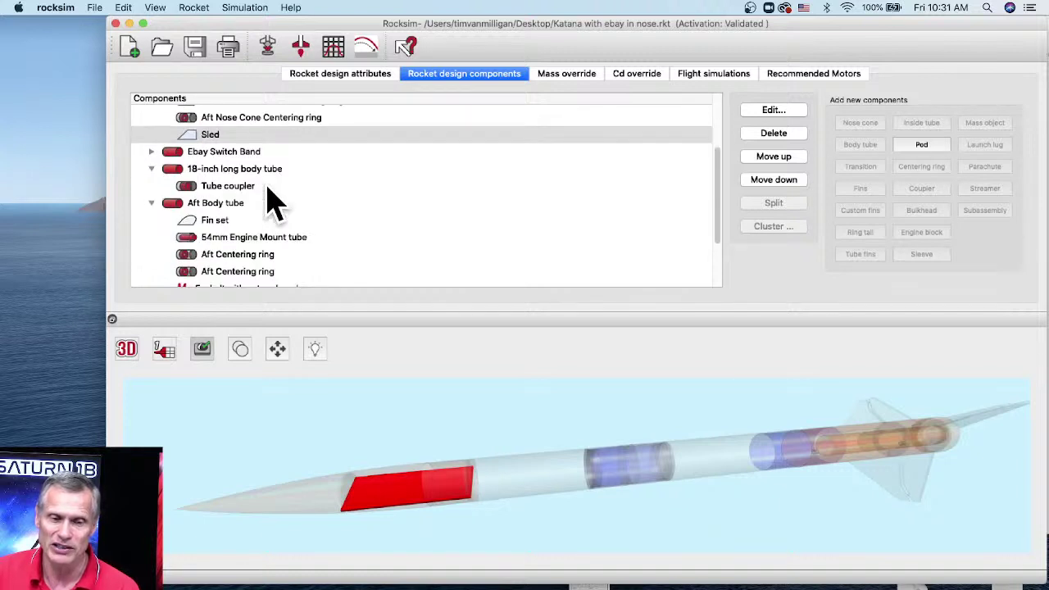
{"action": "scroll", "coordinate": [278, 233], "scroll_direction": "down", "scroll_amount": 3}
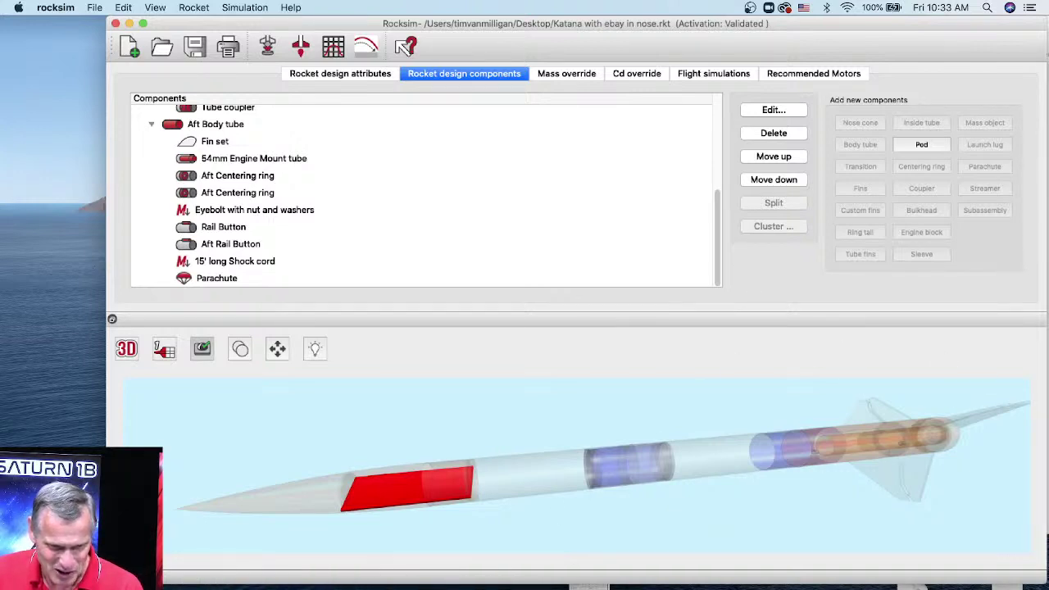
Switch to Safari and open the Motor Starters category under Rocket Motors in the Apogee Components shop
{"action": "key", "text": "super+Tab"}
{"action": "scroll", "coordinate": [644, 304], "scroll_direction": "up", "scroll_amount": 5}
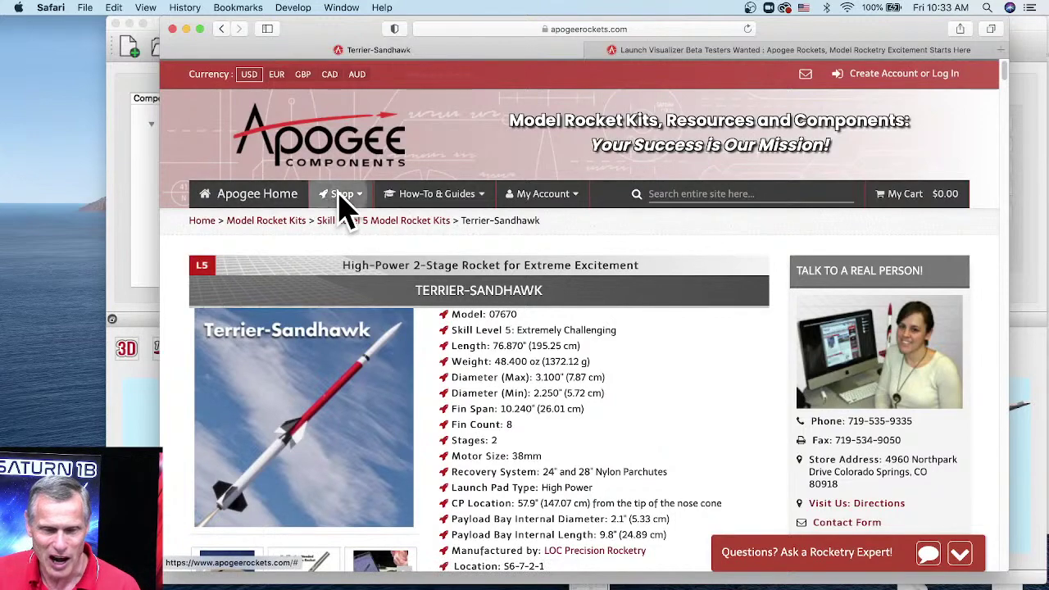
{"action": "mouse_move", "coordinate": [340, 202]}
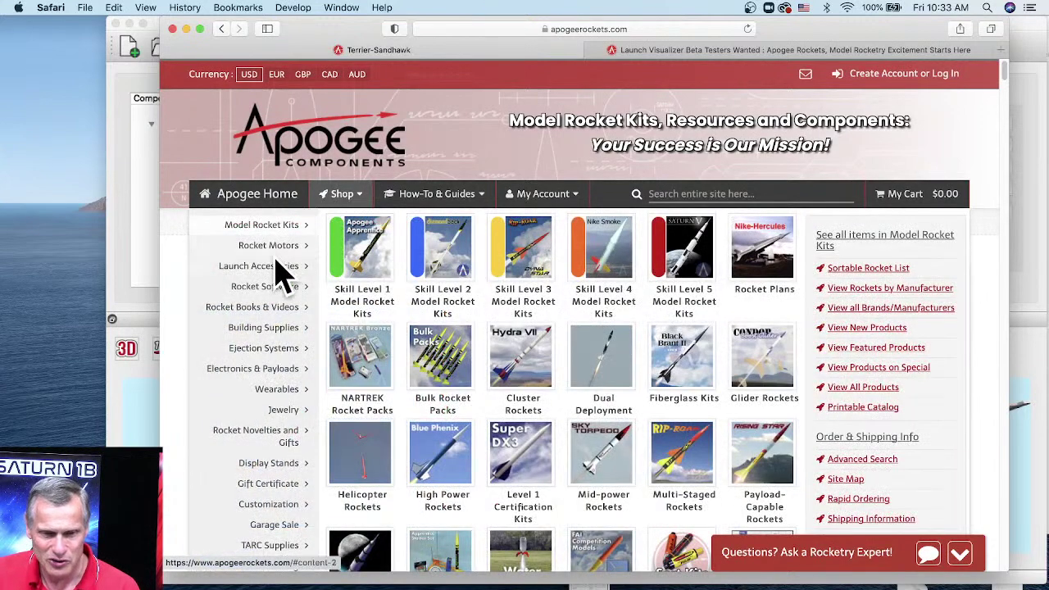
{"action": "mouse_move", "coordinate": [266, 264]}
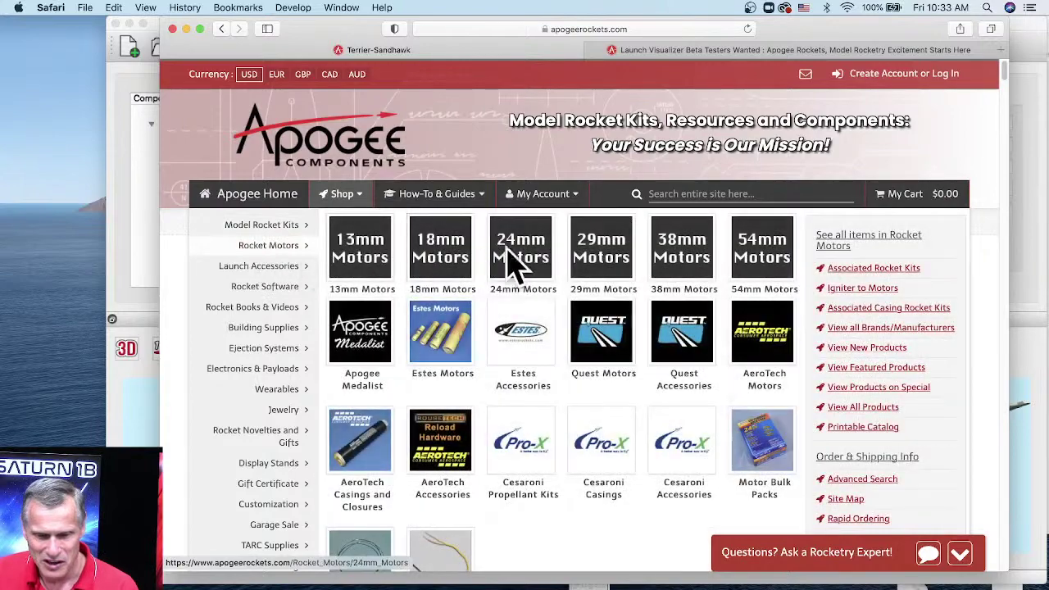
{"action": "scroll", "coordinate": [533, 274], "scroll_direction": "down", "scroll_amount": 2}
{"action": "scroll", "coordinate": [543, 326], "scroll_direction": "down", "scroll_amount": 4}
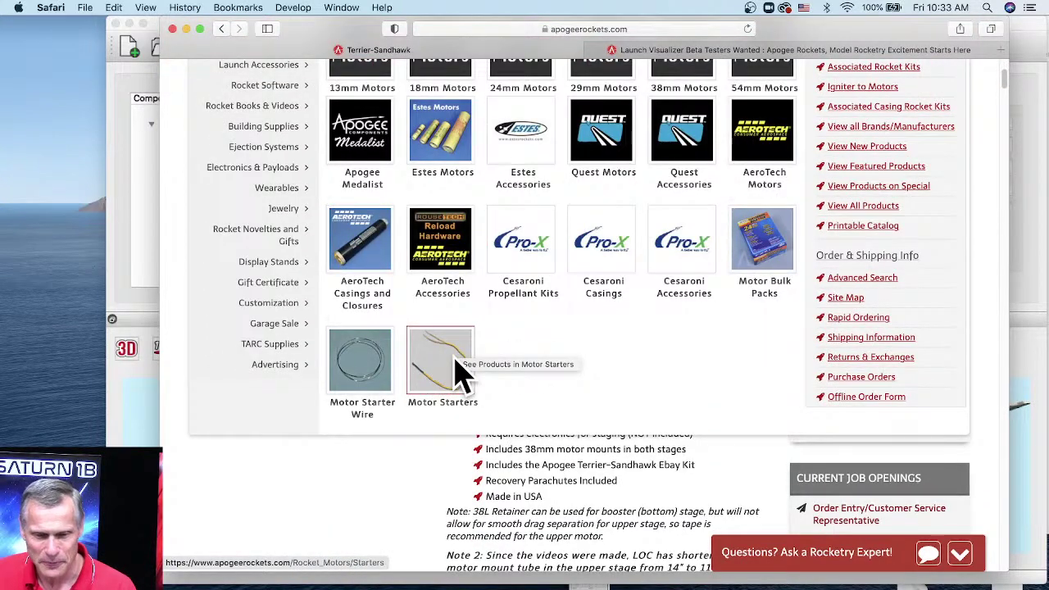
{"action": "left_click", "coordinate": [455, 361]}
Look through the first page of motor starters, including the Firewire initiators, and the comparison table below the products
{"action": "scroll", "coordinate": [554, 301], "scroll_direction": "down", "scroll_amount": 2}
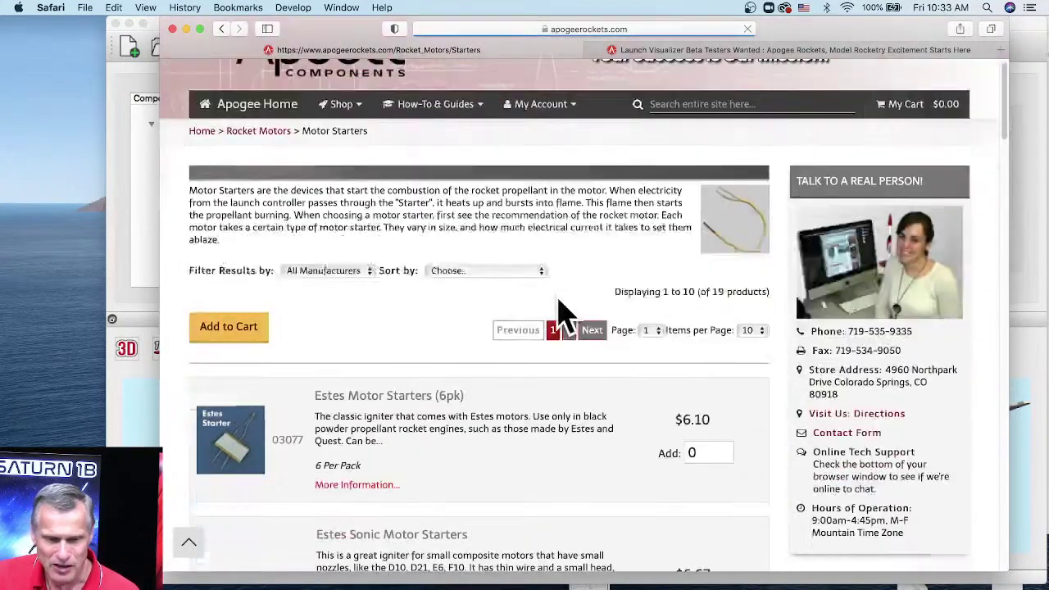
{"action": "scroll", "coordinate": [557, 311], "scroll_direction": "down", "scroll_amount": 15}
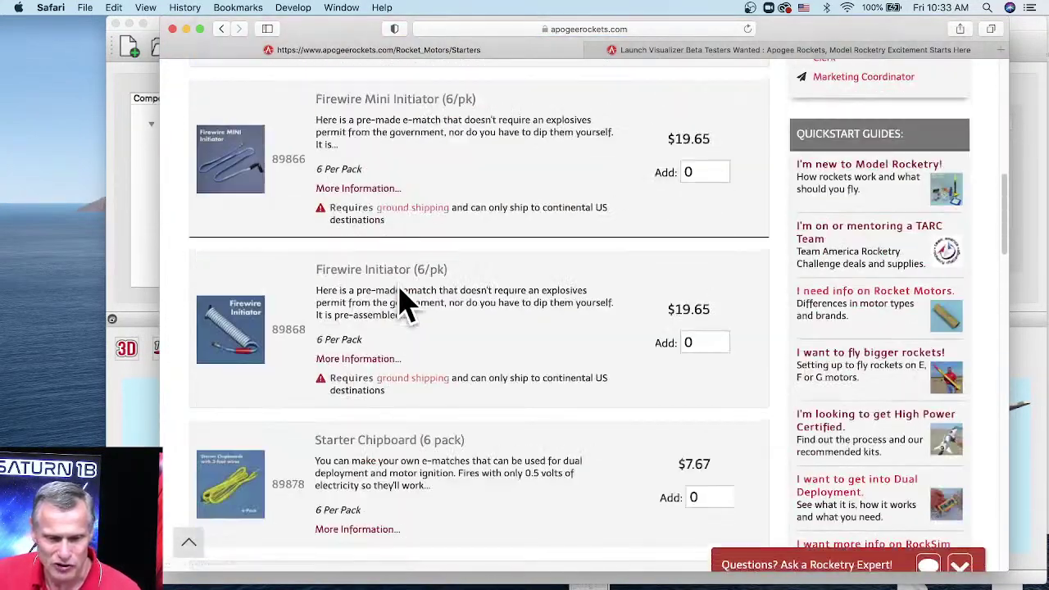
{"action": "scroll", "coordinate": [408, 303], "scroll_direction": "down", "scroll_amount": 15}
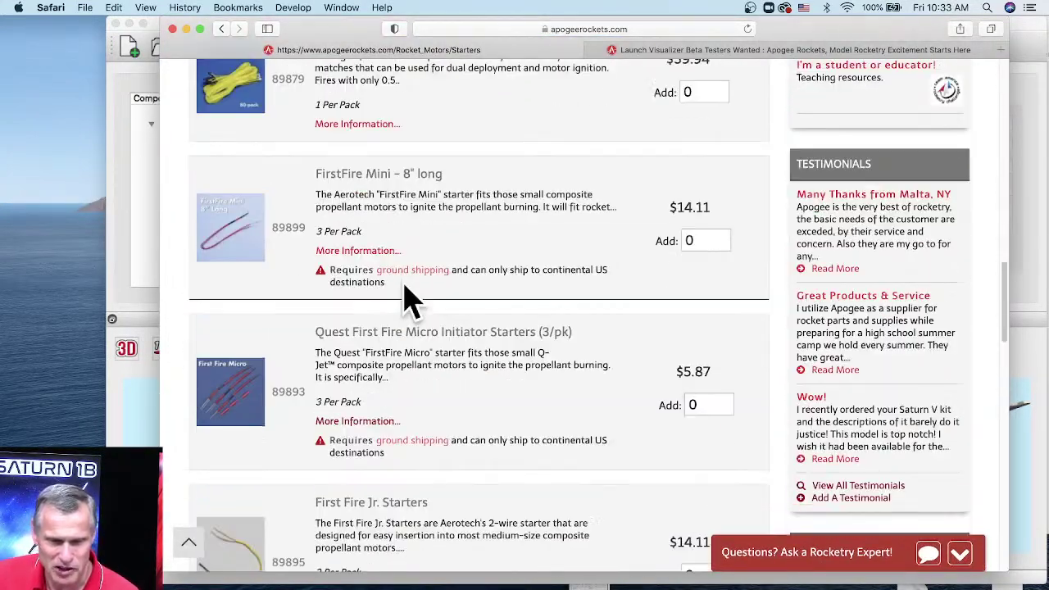
{"action": "scroll", "coordinate": [421, 279], "scroll_direction": "down", "scroll_amount": 13}
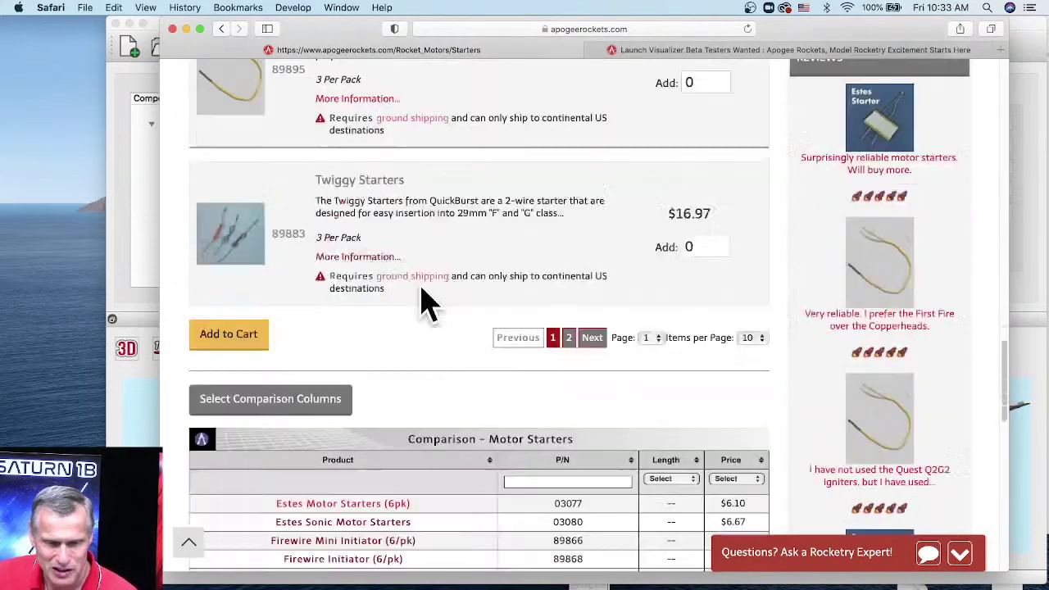
{"action": "scroll", "coordinate": [426, 303], "scroll_direction": "down", "scroll_amount": 7}
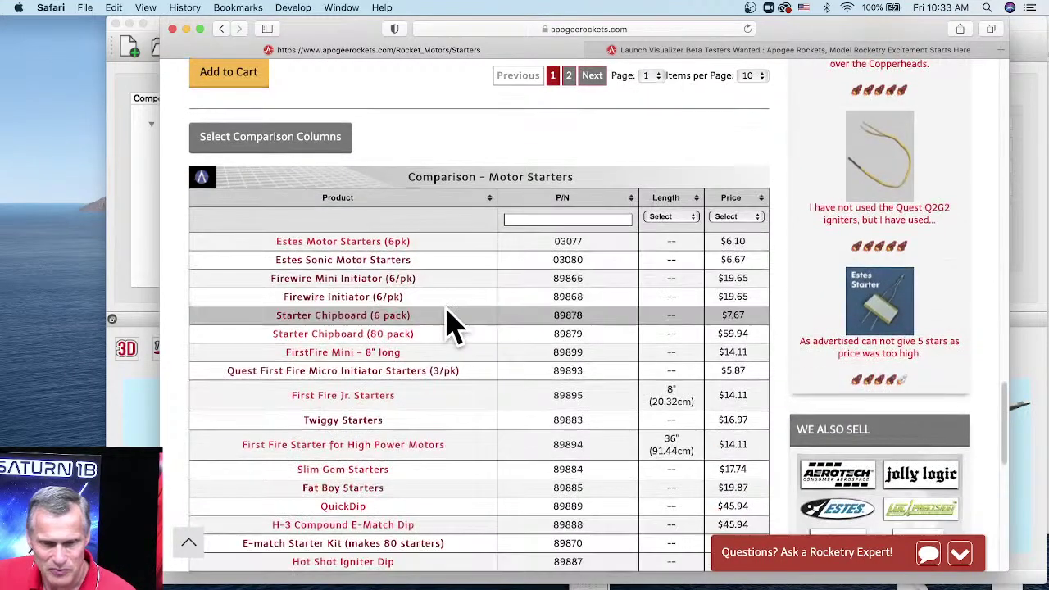
{"action": "scroll", "coordinate": [573, 221], "scroll_direction": "up", "scroll_amount": 2}
{"action": "scroll", "coordinate": [557, 230], "scroll_direction": "up", "scroll_amount": 5}
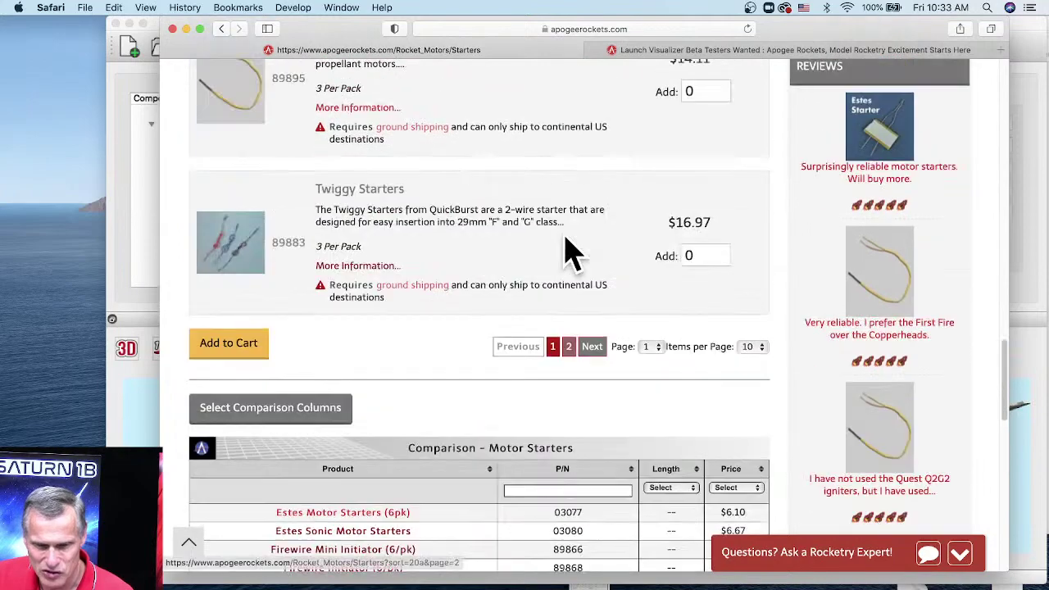
Open page 2 of the motor starters and look through the starters, pyrogen dips and e-match kit
{"action": "left_click", "coordinate": [568, 345]}
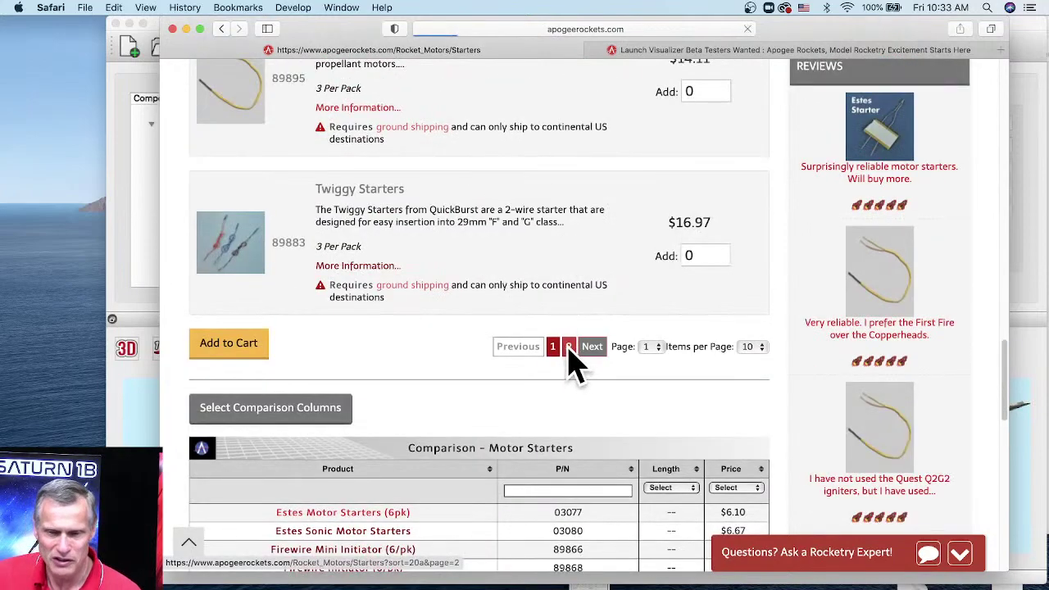
{"action": "scroll", "coordinate": [480, 316], "scroll_direction": "down", "scroll_amount": 10}
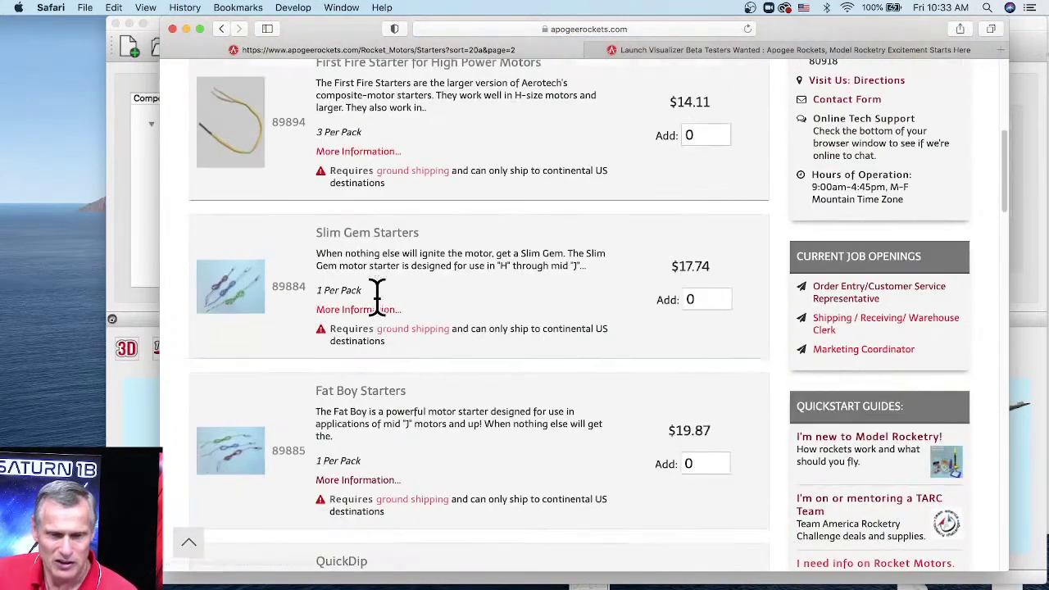
{"action": "scroll", "coordinate": [402, 309], "scroll_direction": "down", "scroll_amount": 5}
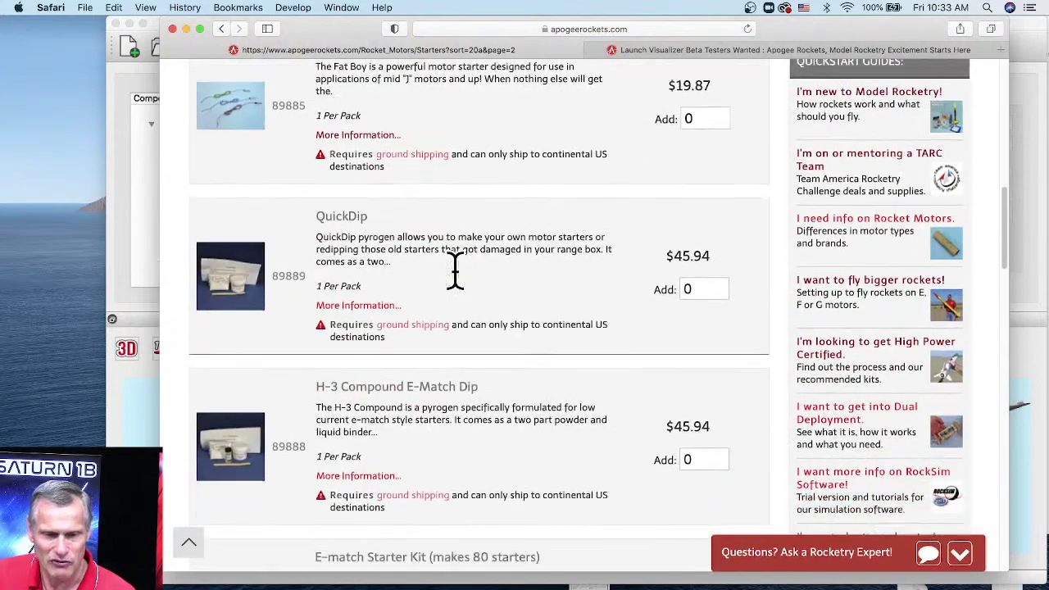
{"action": "scroll", "coordinate": [456, 278], "scroll_direction": "down", "scroll_amount": 2}
{"action": "scroll", "coordinate": [456, 286], "scroll_direction": "down", "scroll_amount": 2}
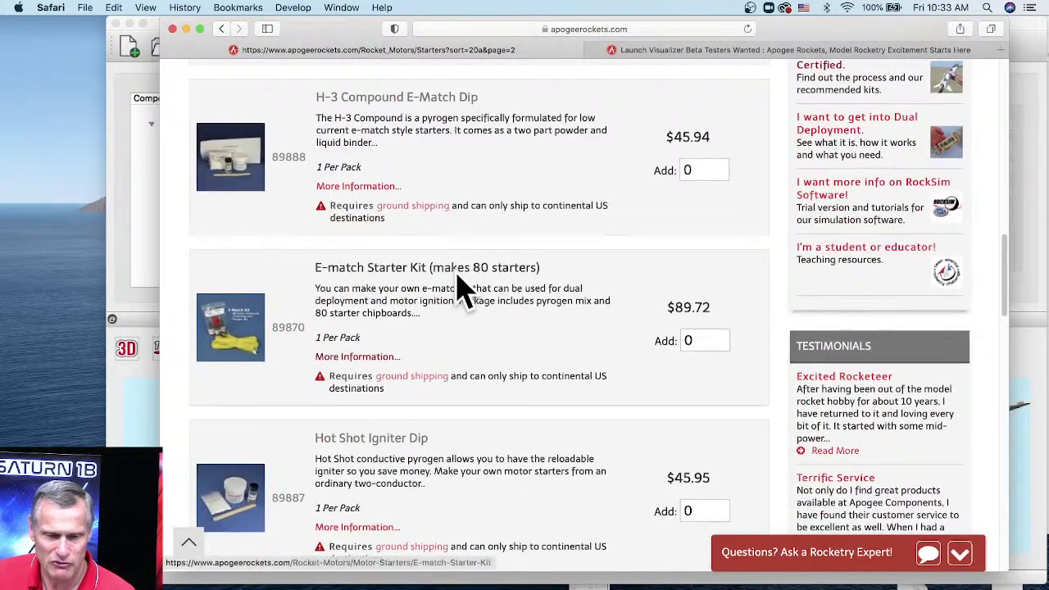
{"action": "scroll", "coordinate": [461, 287], "scroll_direction": "down", "scroll_amount": 3}
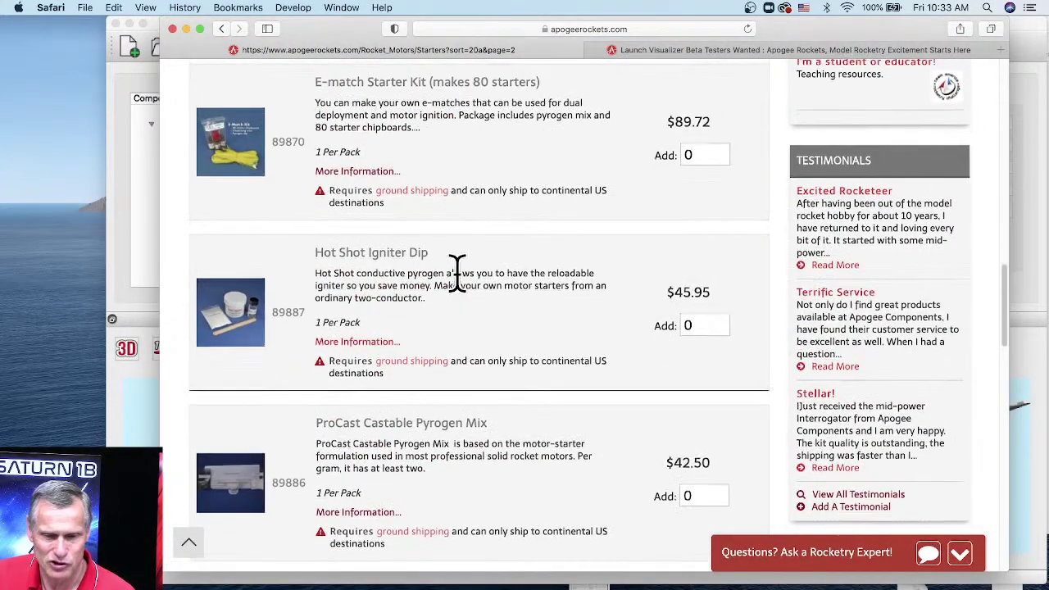
Compare the listings for H-3 Compound E-Match Dip, E-match Starter Kit, Hot Shot Igniter Dip and ProCast Castable Pyrogen Mix
{"action": "scroll", "coordinate": [456, 274], "scroll_direction": "up", "scroll_amount": 5}
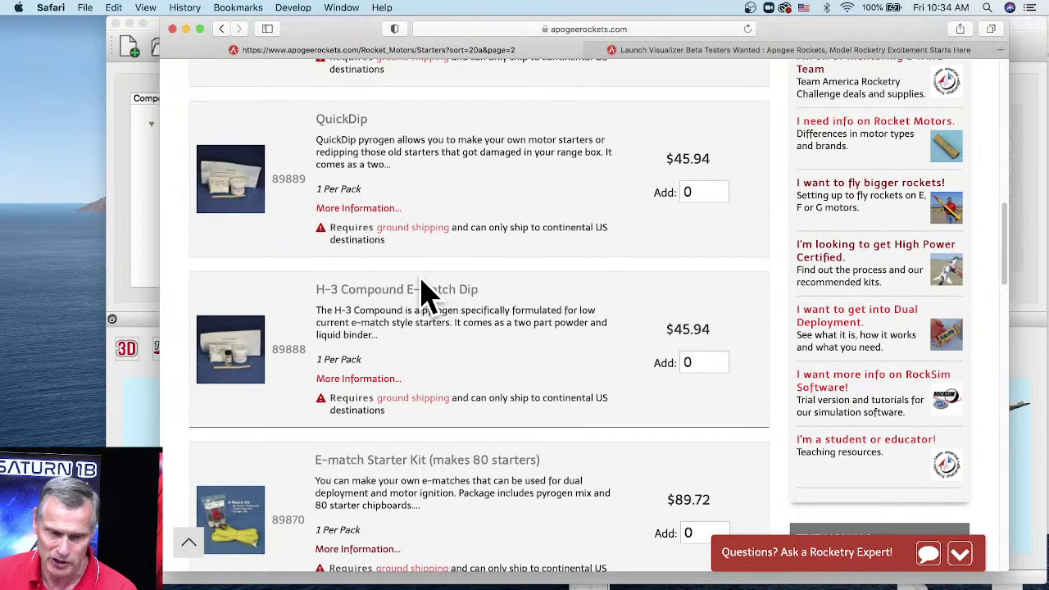
{"action": "scroll", "coordinate": [407, 462], "scroll_direction": "down", "scroll_amount": 5}
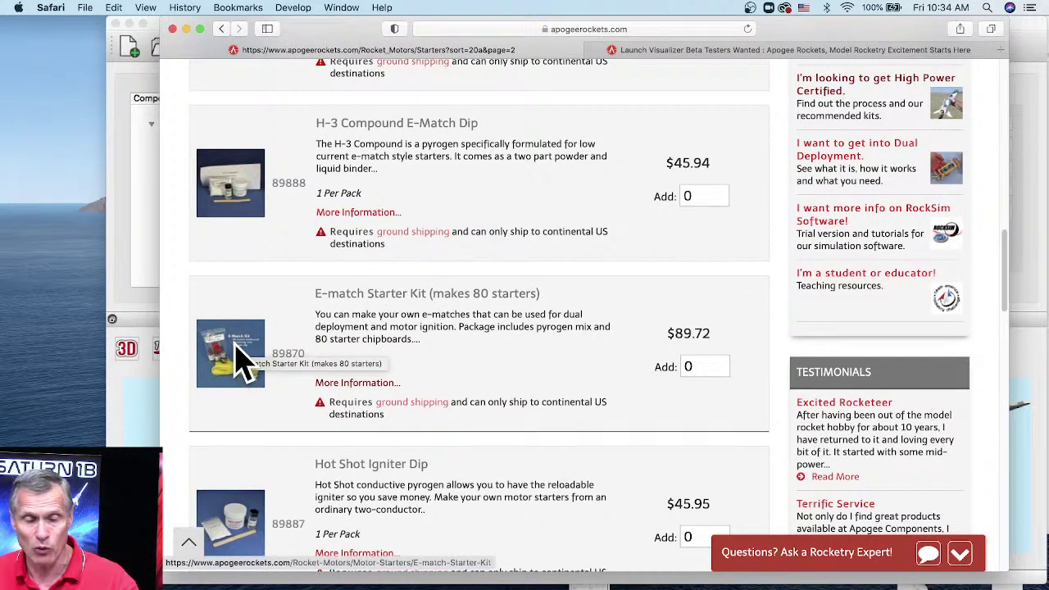
{"action": "scroll", "coordinate": [295, 331], "scroll_direction": "down", "scroll_amount": 1}
{"action": "scroll", "coordinate": [481, 293], "scroll_direction": "down", "scroll_amount": 5}
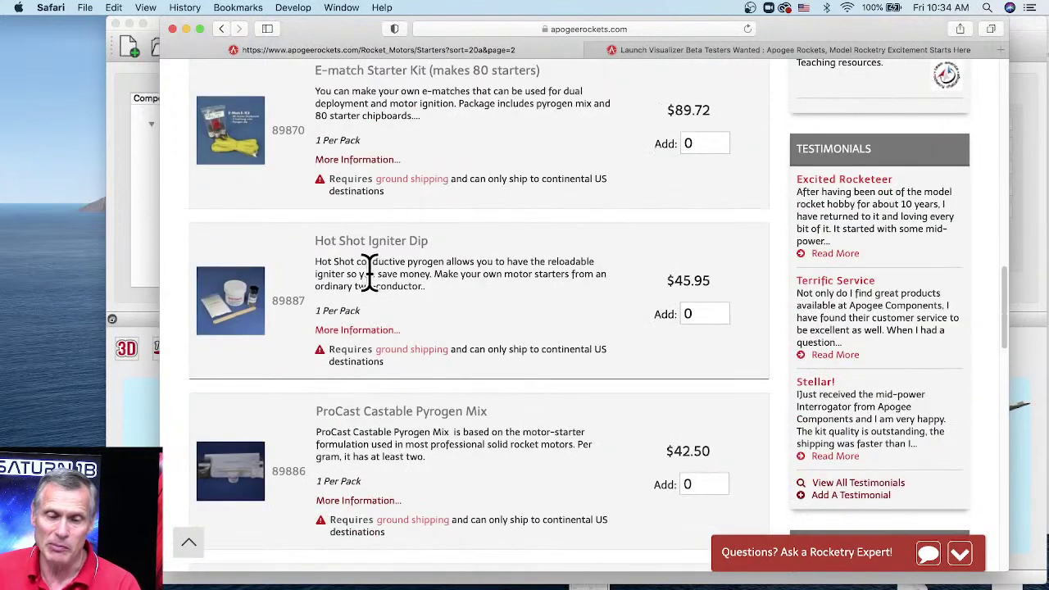
{"action": "scroll", "coordinate": [385, 270], "scroll_direction": "down", "scroll_amount": 2}
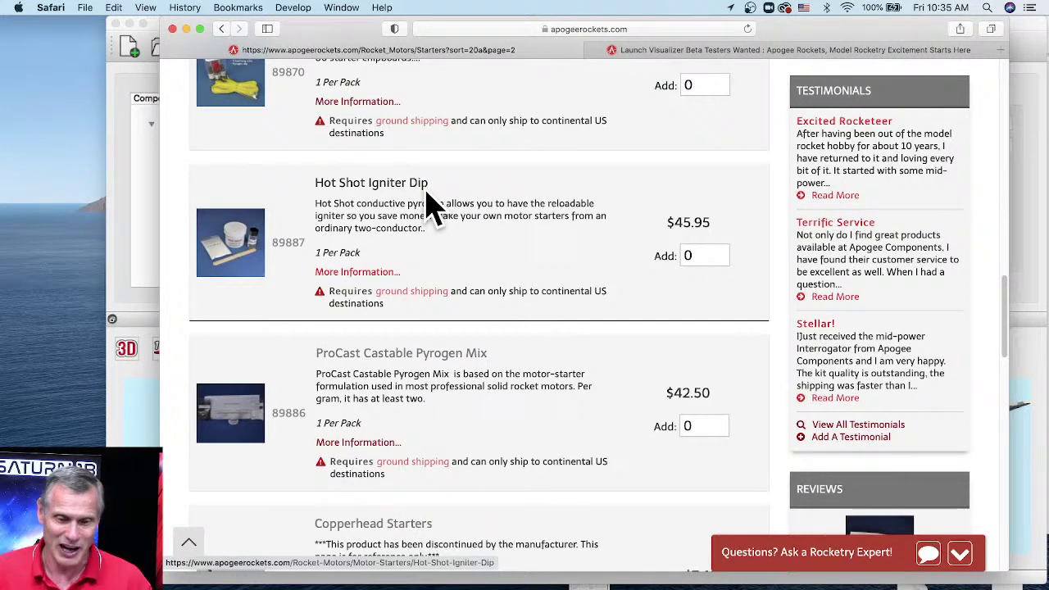
{"action": "scroll", "coordinate": [394, 346], "scroll_direction": "down", "scroll_amount": 5}
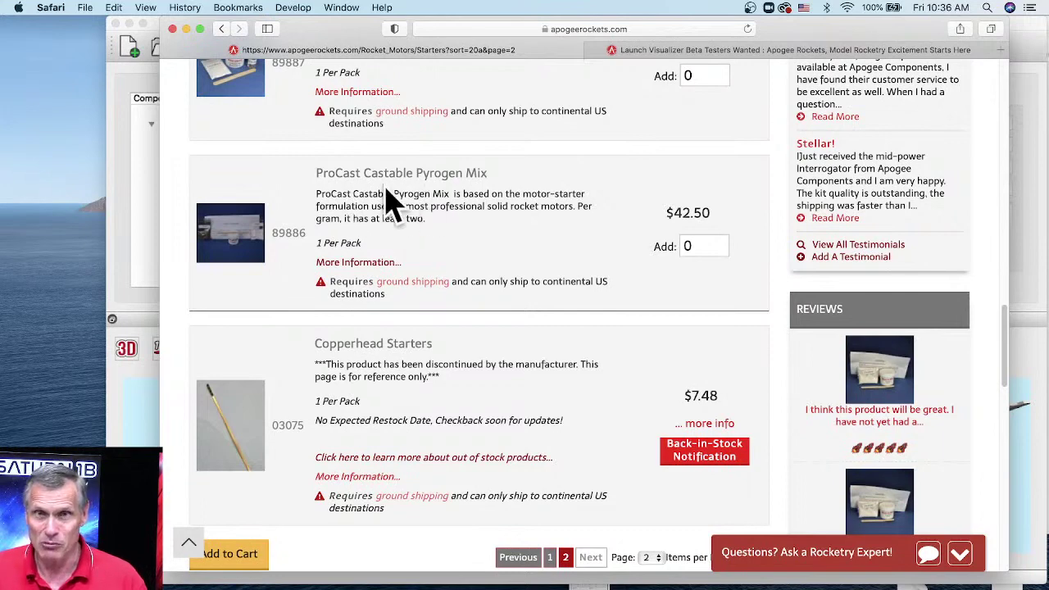
{"action": "scroll", "coordinate": [385, 221], "scroll_direction": "up", "scroll_amount": 5}
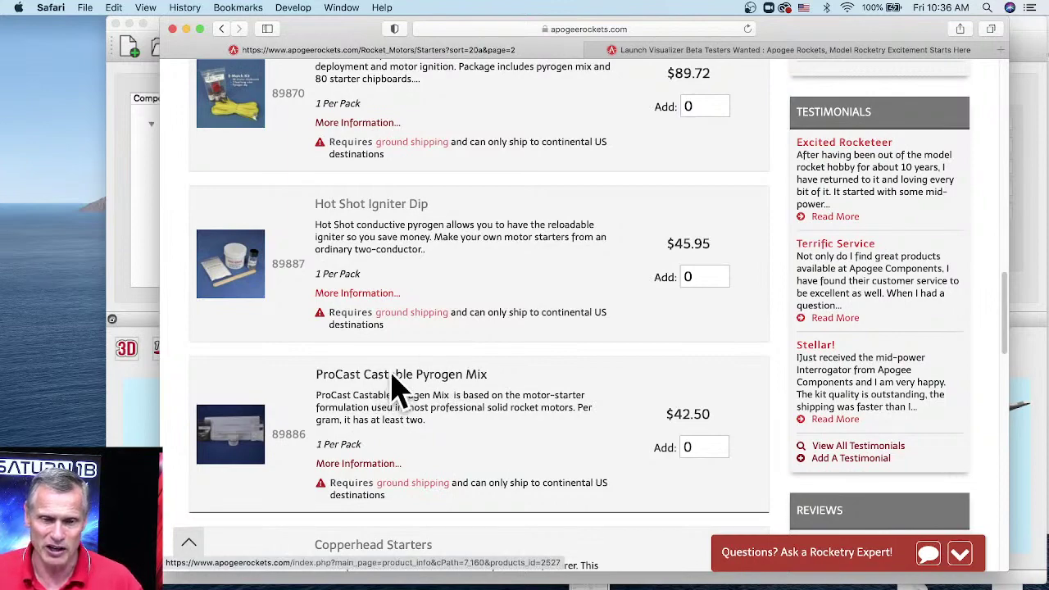
{"action": "scroll", "coordinate": [385, 246], "scroll_direction": "up", "scroll_amount": 5}
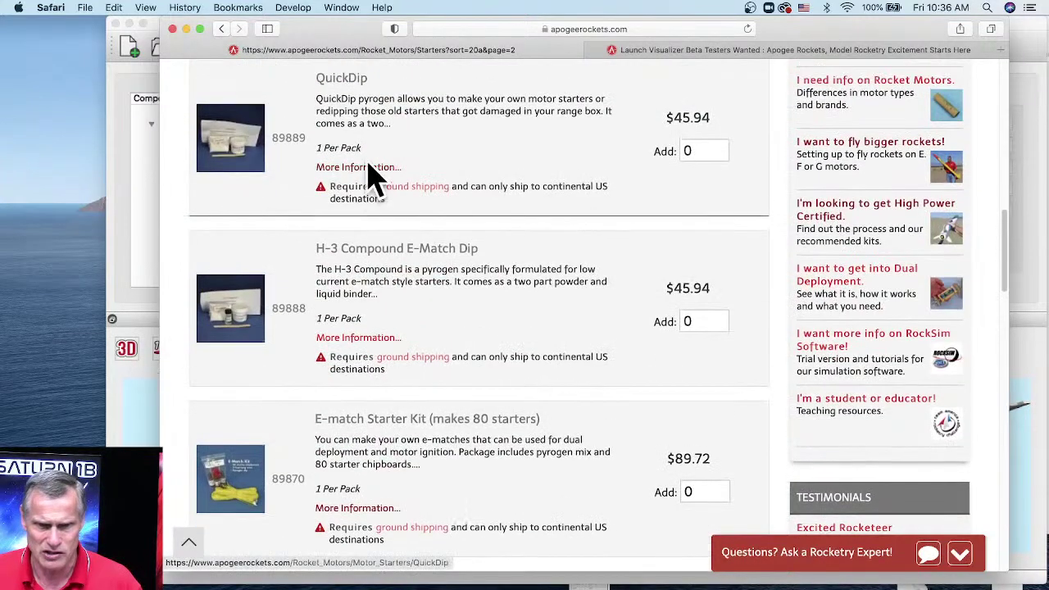
Open the QuickDip product page and read the FAQs on the H3 Compound and on igniters for dual deployment
{"action": "left_click", "coordinate": [344, 80]}
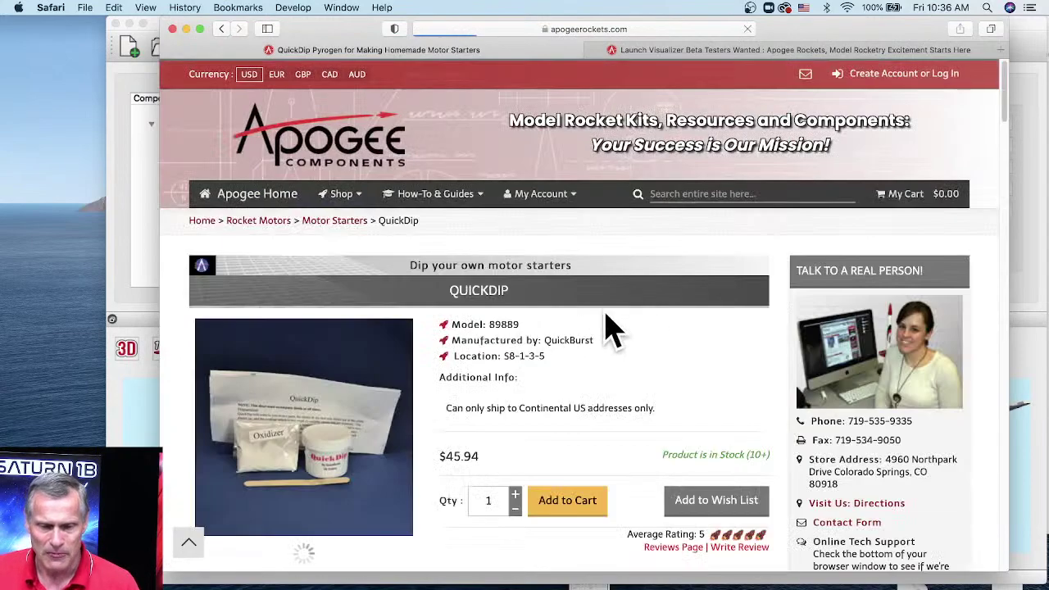
{"action": "scroll", "coordinate": [604, 328], "scroll_direction": "down", "scroll_amount": 10}
{"action": "scroll", "coordinate": [484, 332], "scroll_direction": "down", "scroll_amount": 8}
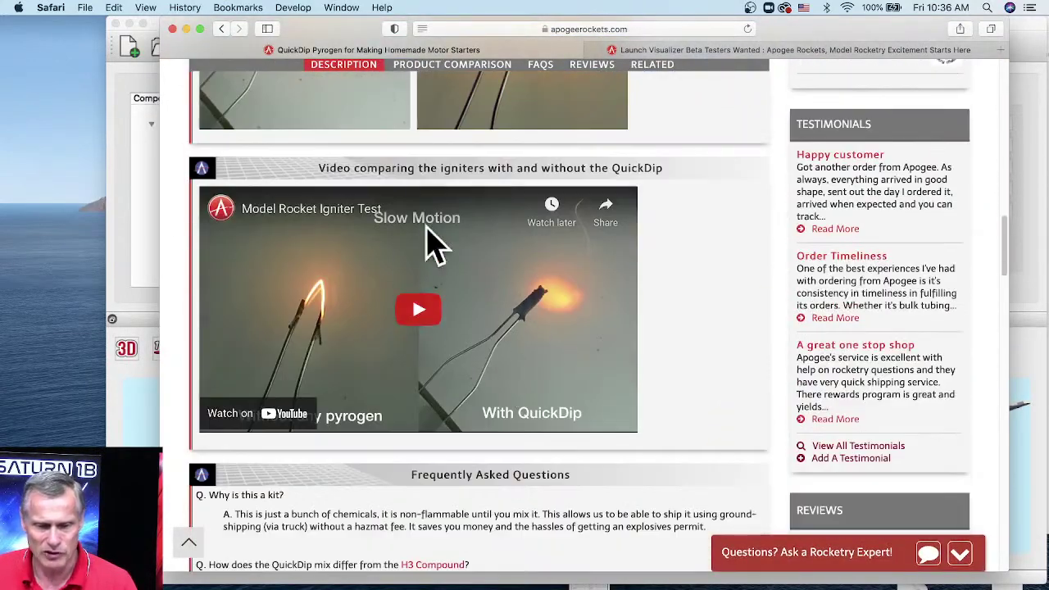
{"action": "scroll", "coordinate": [507, 384], "scroll_direction": "down", "scroll_amount": 8}
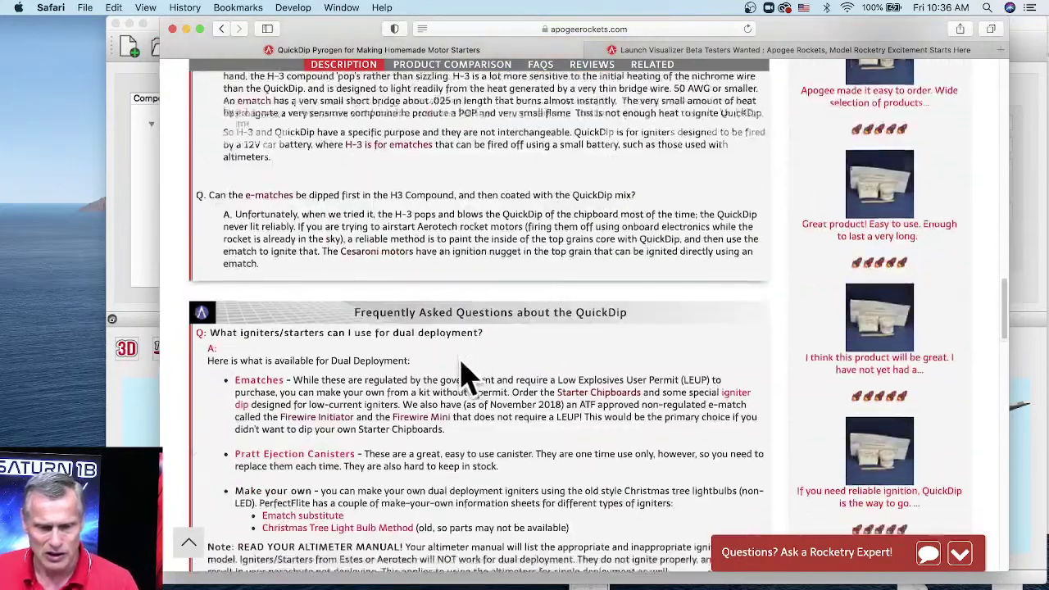
{"action": "scroll", "coordinate": [463, 369], "scroll_direction": "down", "scroll_amount": 5}
{"action": "scroll", "coordinate": [461, 346], "scroll_direction": "up", "scroll_amount": 4}
{"action": "scroll", "coordinate": [456, 356], "scroll_direction": "up", "scroll_amount": 2}
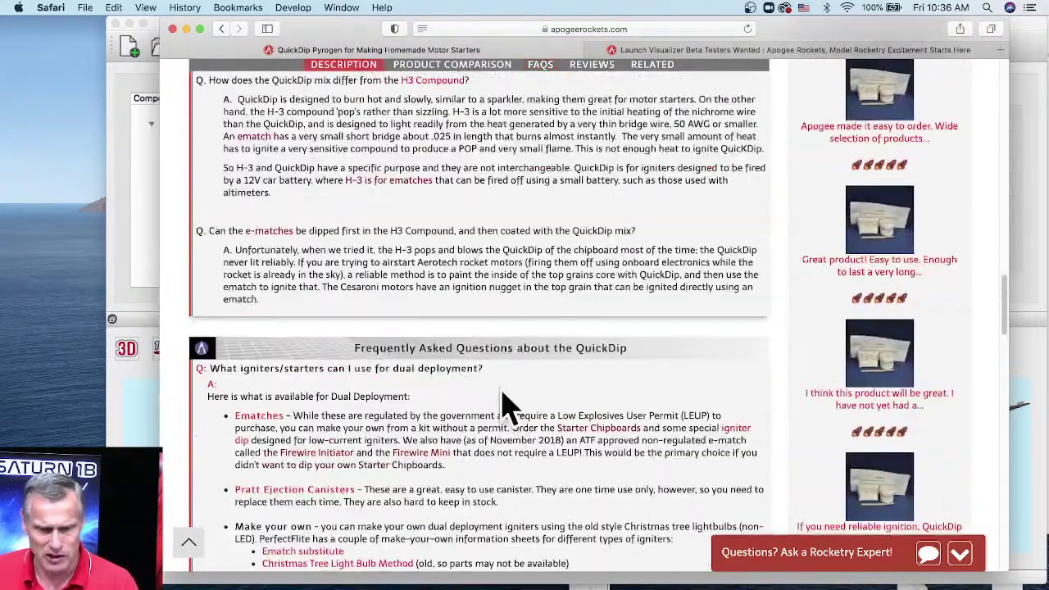
{"action": "scroll", "coordinate": [434, 402], "scroll_direction": "down", "scroll_amount": 1}
{"action": "scroll", "coordinate": [464, 372], "scroll_direction": "up", "scroll_amount": 2}
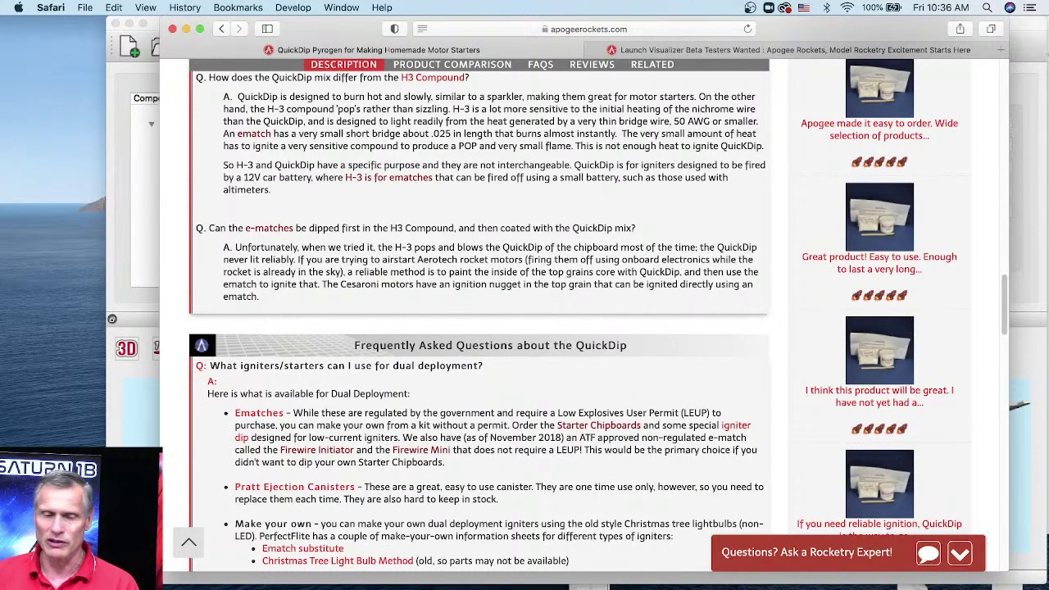
Switch back to the Katana design in RockSim
{"action": "left_click", "coordinate": [139, 260]}
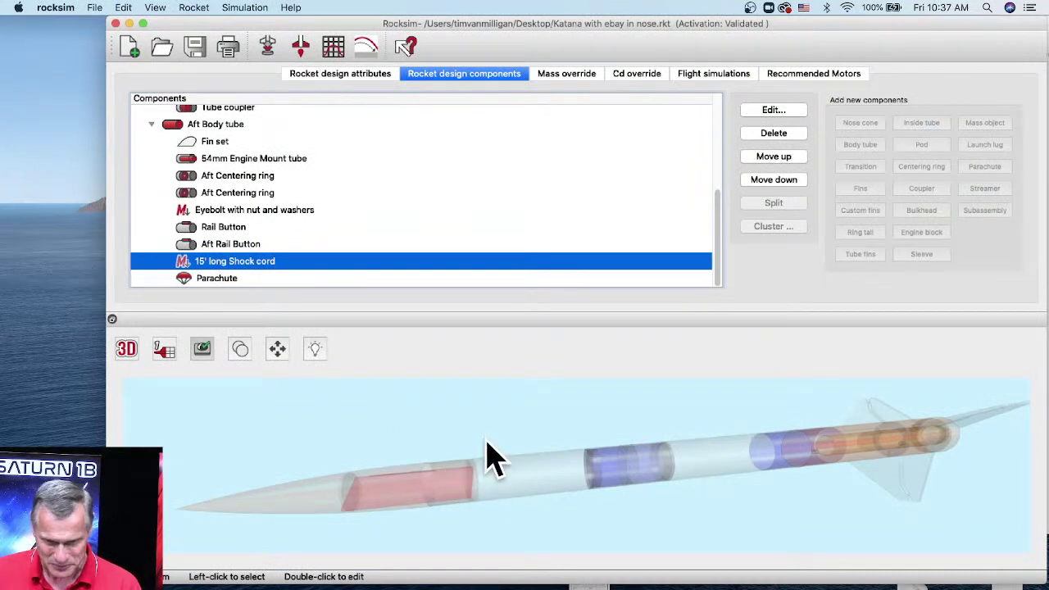
Highlight the forward body tube and its Sled in the 3D view and look over the Sustainer's components
{"action": "left_click", "coordinate": [473, 477]}
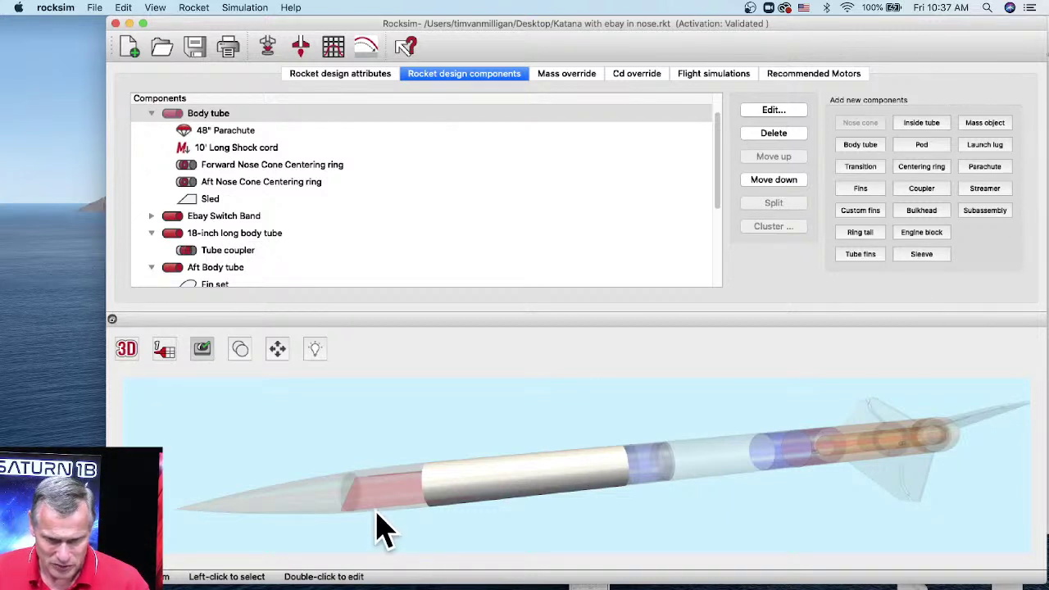
{"action": "left_click", "coordinate": [207, 201]}
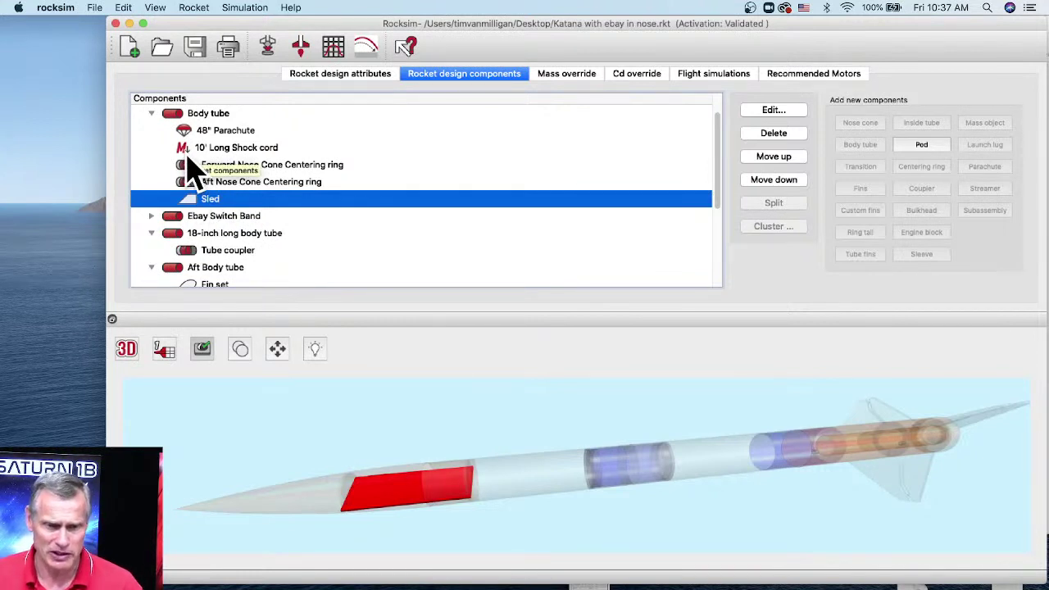
{"action": "scroll", "coordinate": [295, 205], "scroll_direction": "up", "scroll_amount": 2}
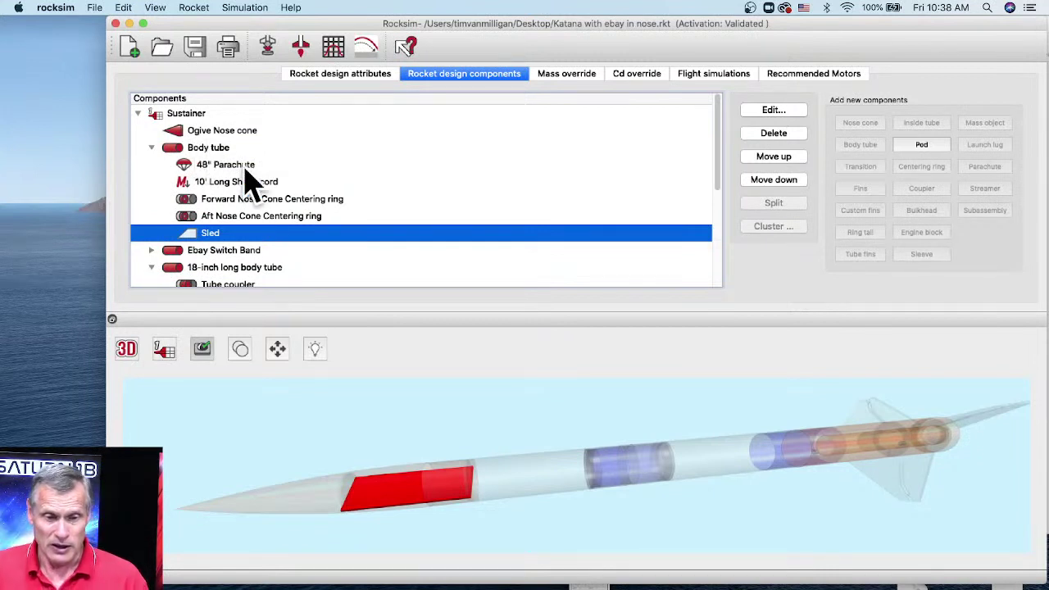
{"action": "left_click", "coordinate": [138, 114]}
{"action": "left_click", "coordinate": [137, 114]}
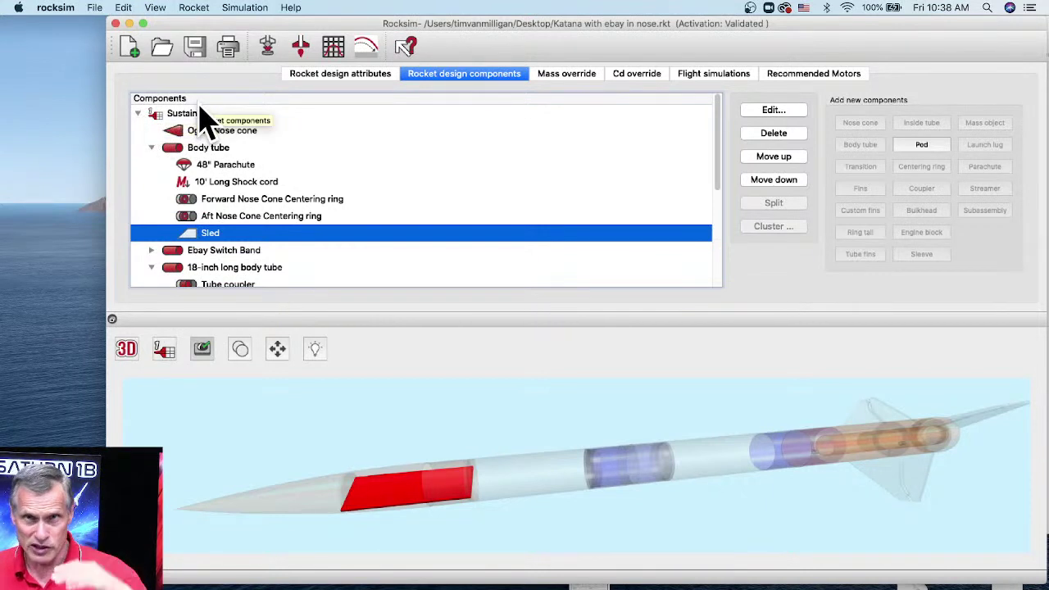
Change the Katana to a two stage rocket and select the Booster stage in the component list
{"action": "left_click", "coordinate": [328, 77]}
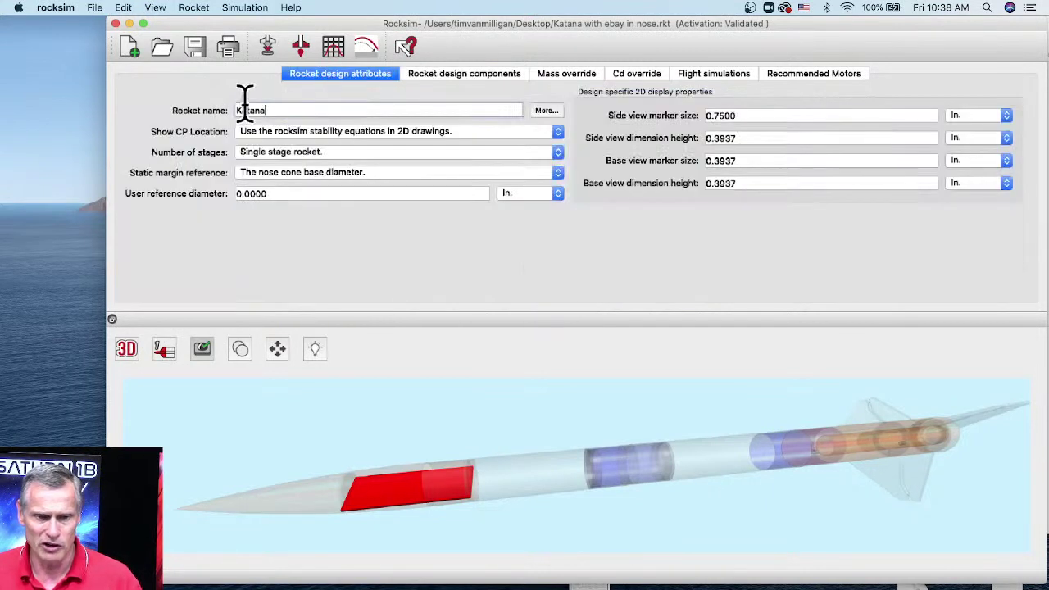
{"action": "left_click", "coordinate": [277, 154]}
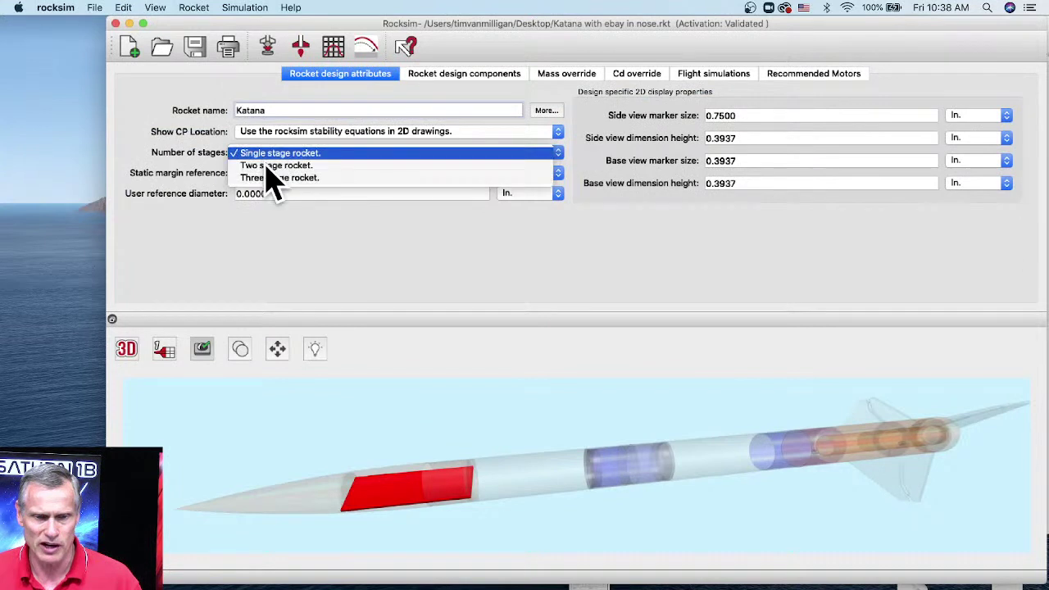
{"action": "left_click", "coordinate": [268, 167]}
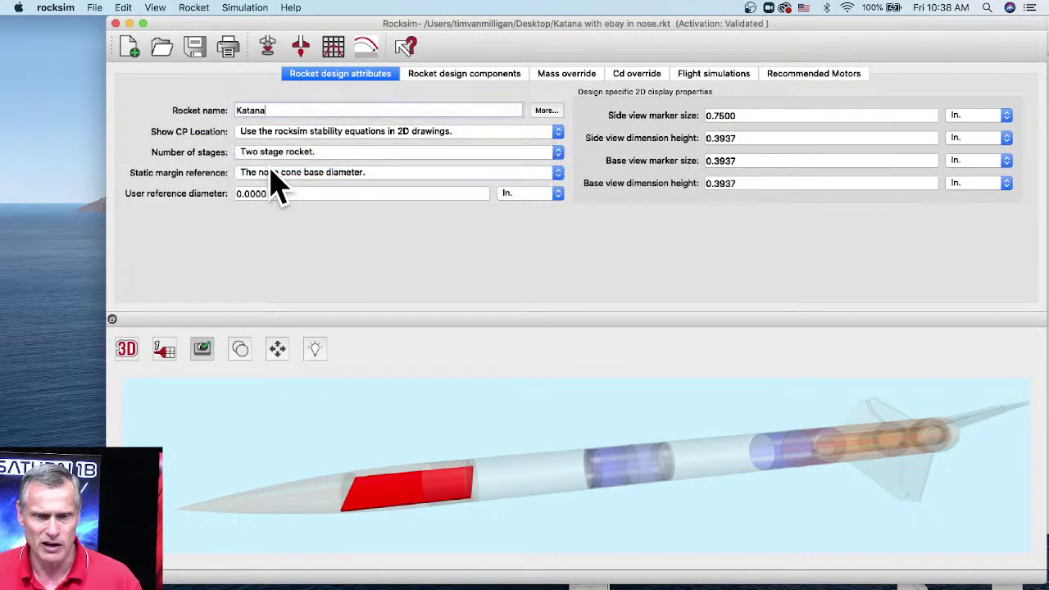
{"action": "left_click", "coordinate": [420, 79]}
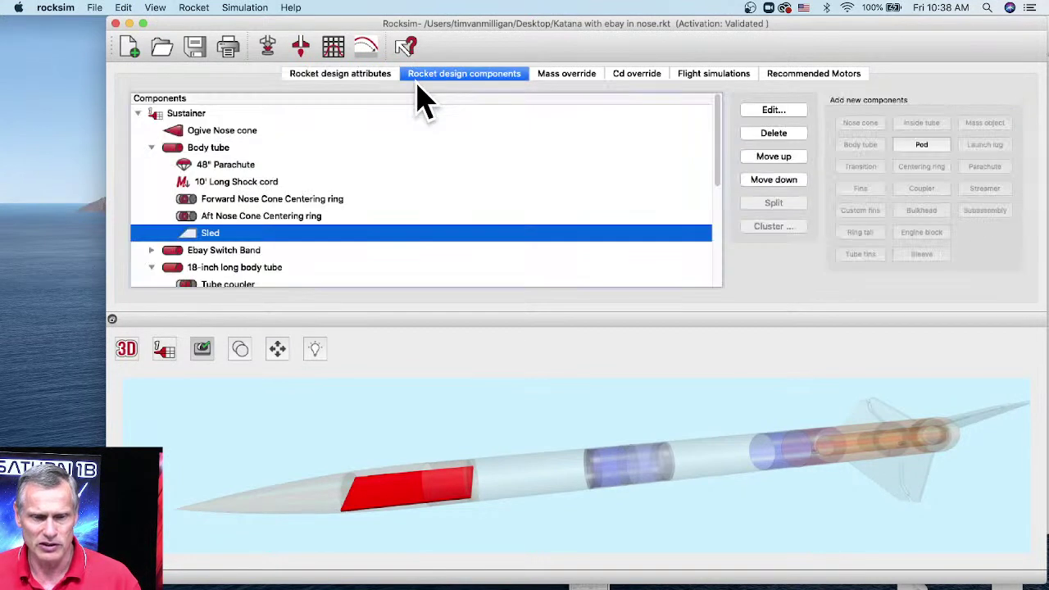
{"action": "left_click", "coordinate": [138, 113]}
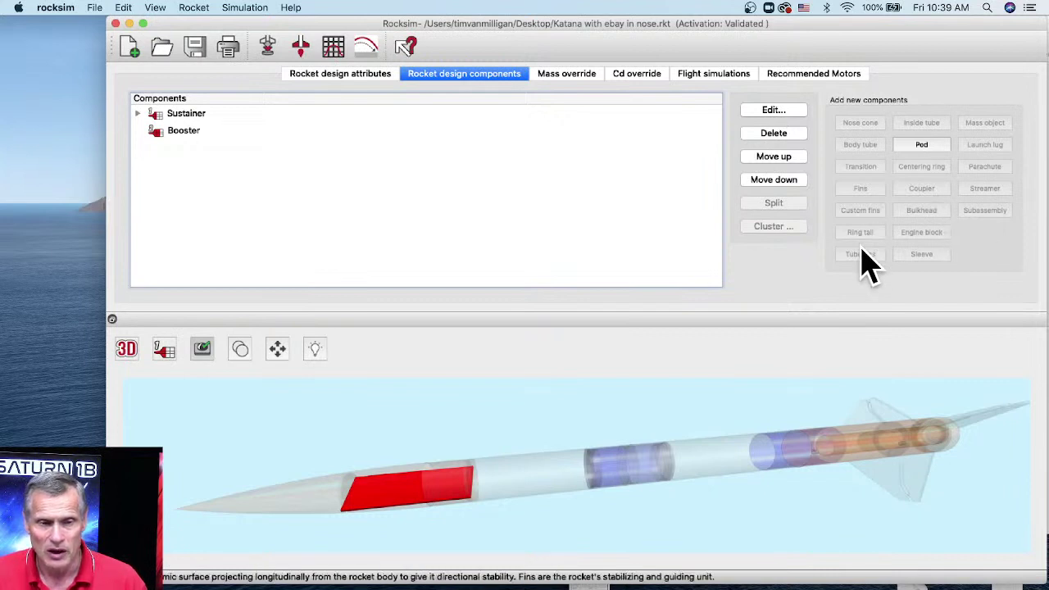
{"action": "left_click", "coordinate": [175, 135]}
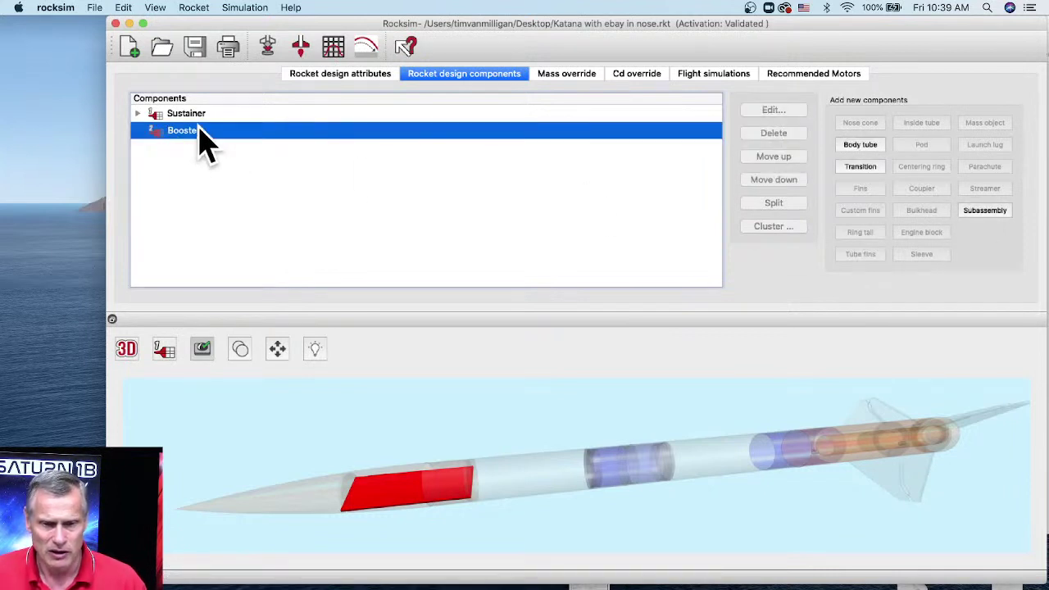
Set the number of stages back to single stage and look through the Sustainer's component list
{"action": "left_click", "coordinate": [353, 75]}
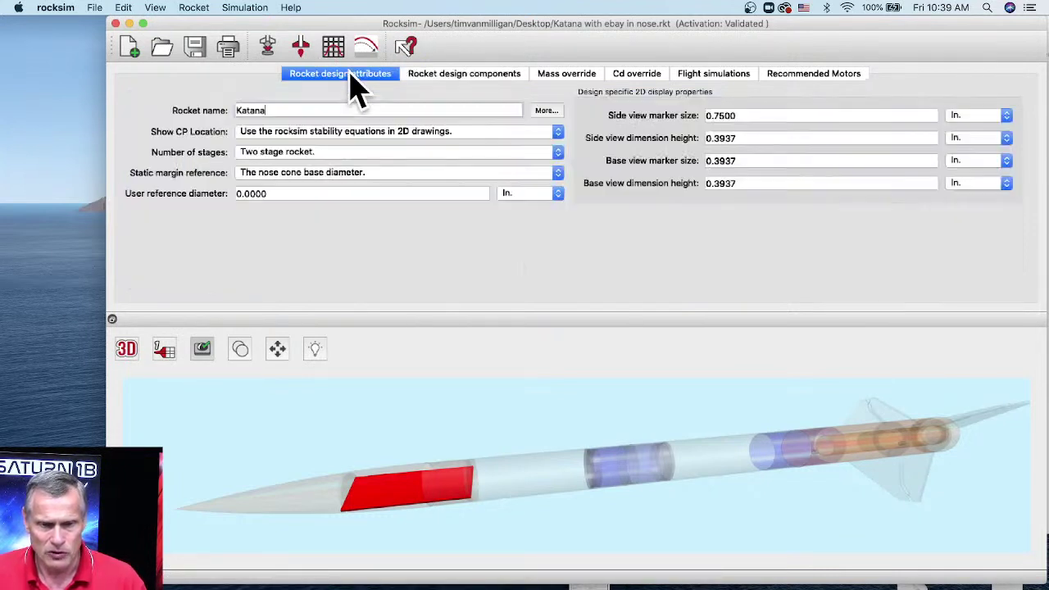
{"action": "left_click", "coordinate": [269, 153]}
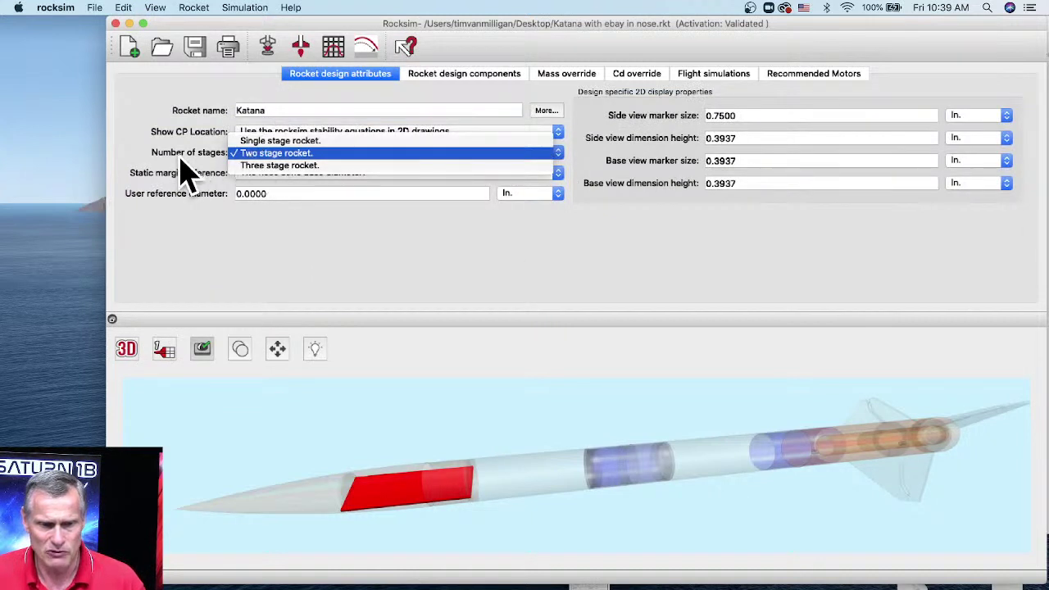
{"action": "left_click", "coordinate": [277, 142]}
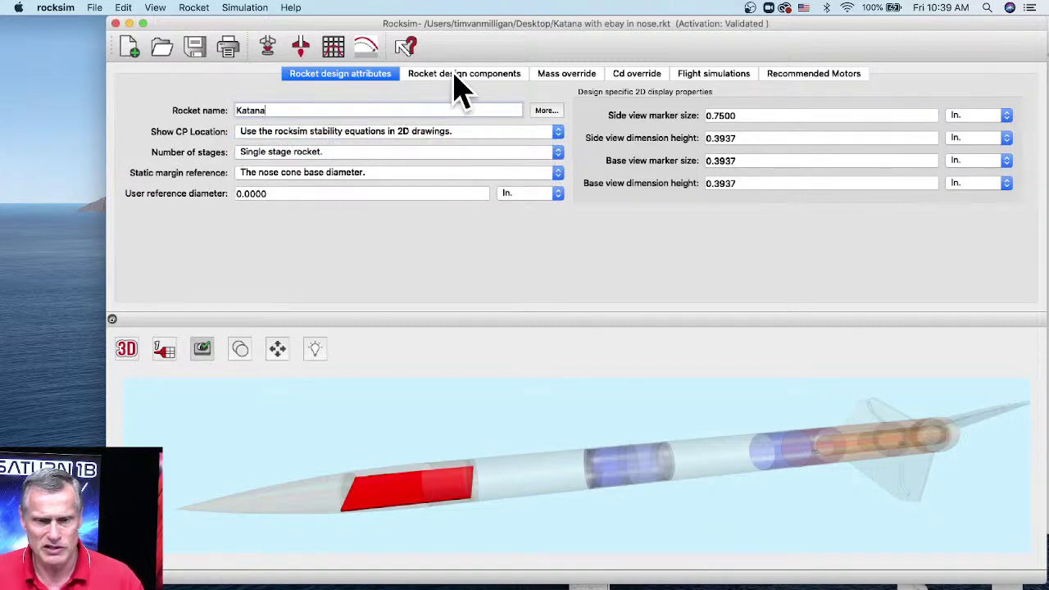
{"action": "left_click", "coordinate": [456, 76]}
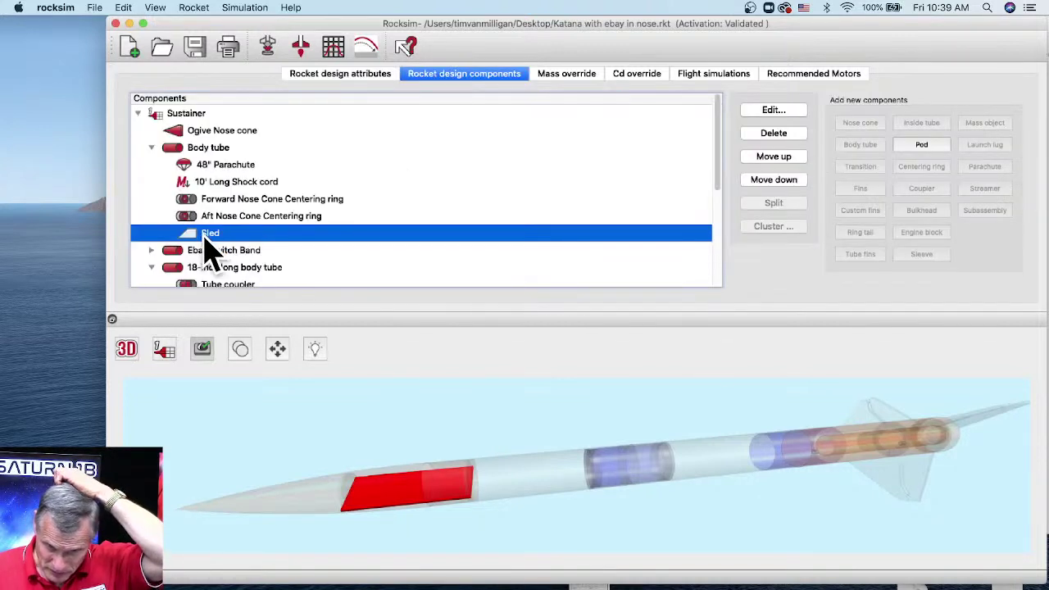
{"action": "scroll", "coordinate": [172, 192], "scroll_direction": "down", "scroll_amount": 5}
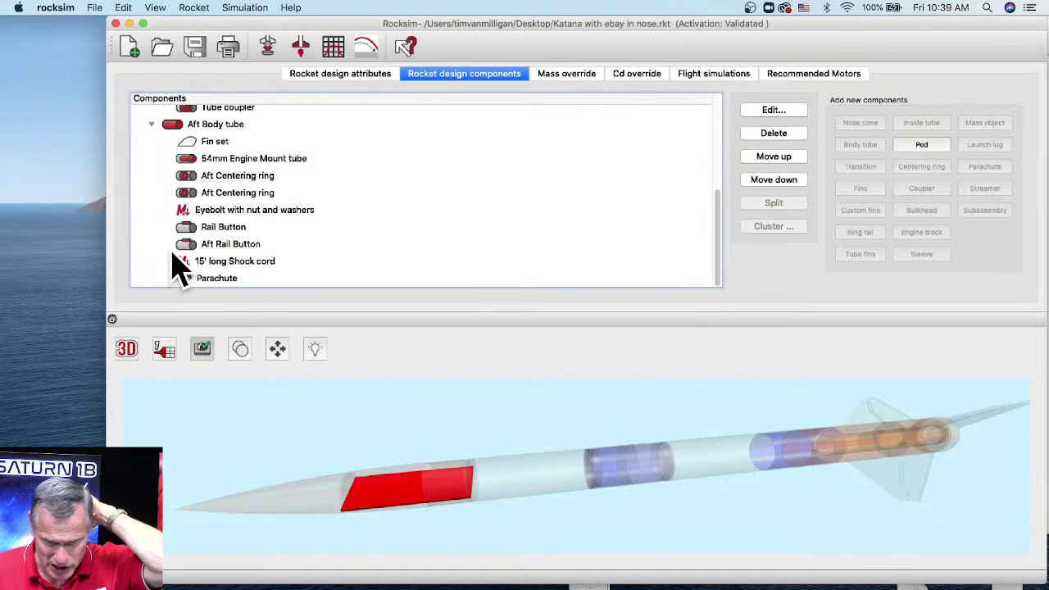
{"action": "scroll", "coordinate": [172, 264], "scroll_direction": "up", "scroll_amount": 5}
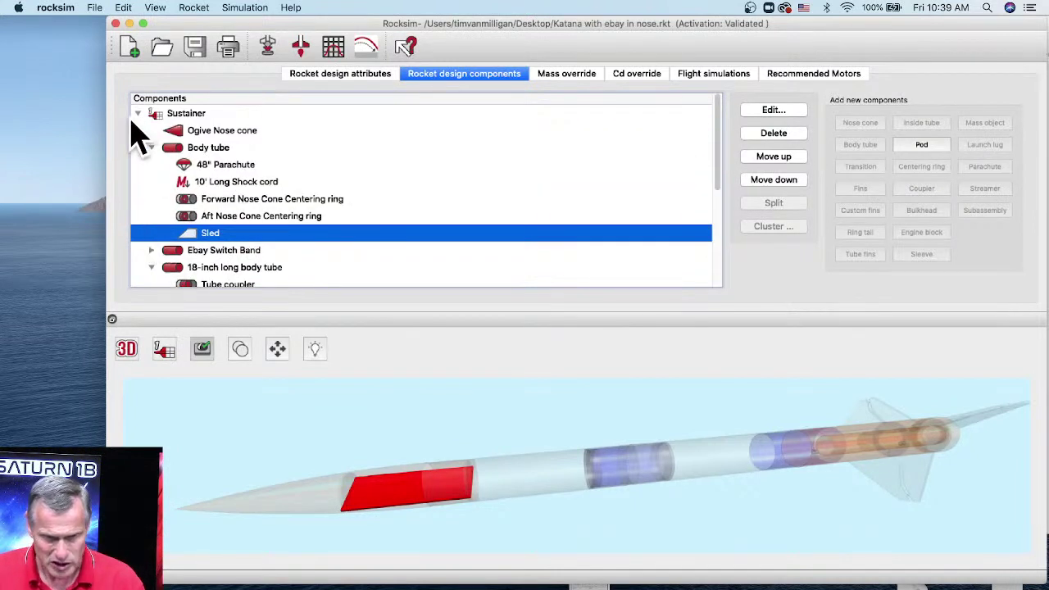
{"action": "left_click", "coordinate": [137, 113]}
{"action": "left_click", "coordinate": [137, 113]}
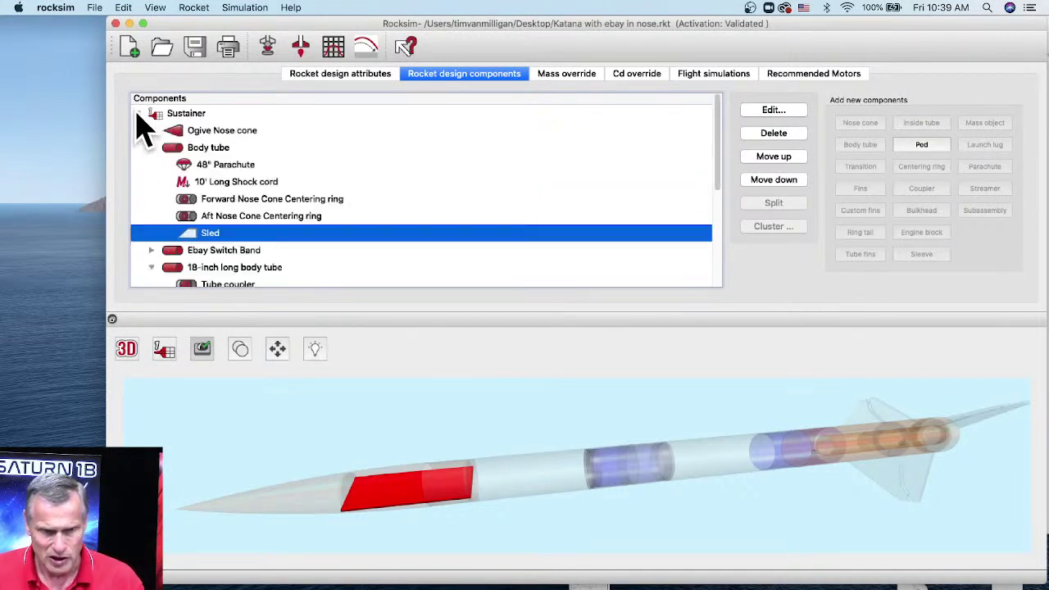
Add a pod to the forward body tube, inspect its attachment point in the side view and accept its default settings
{"action": "left_click", "coordinate": [214, 149]}
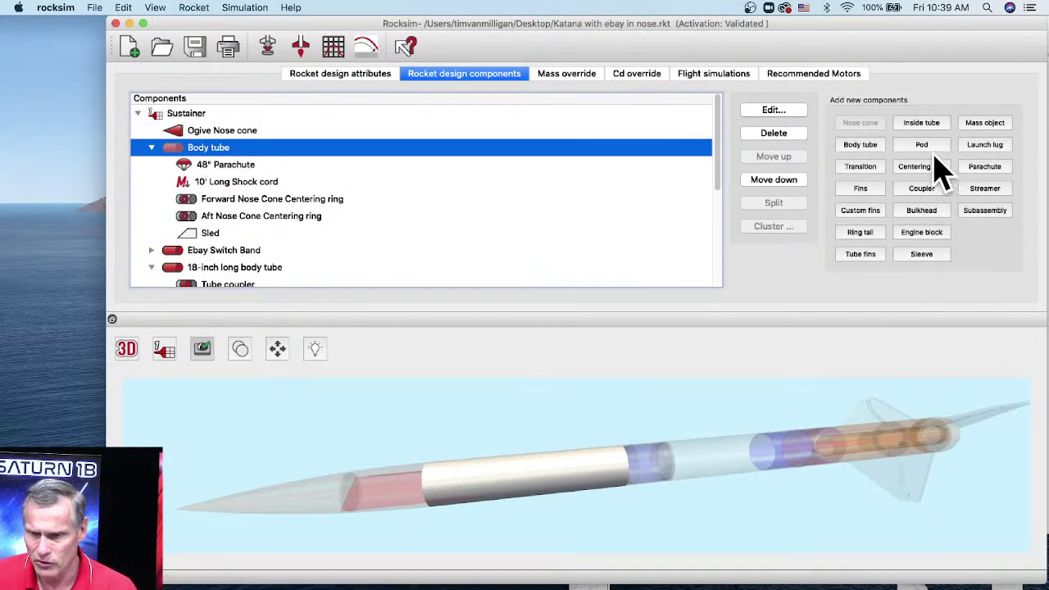
{"action": "left_click", "coordinate": [922, 145]}
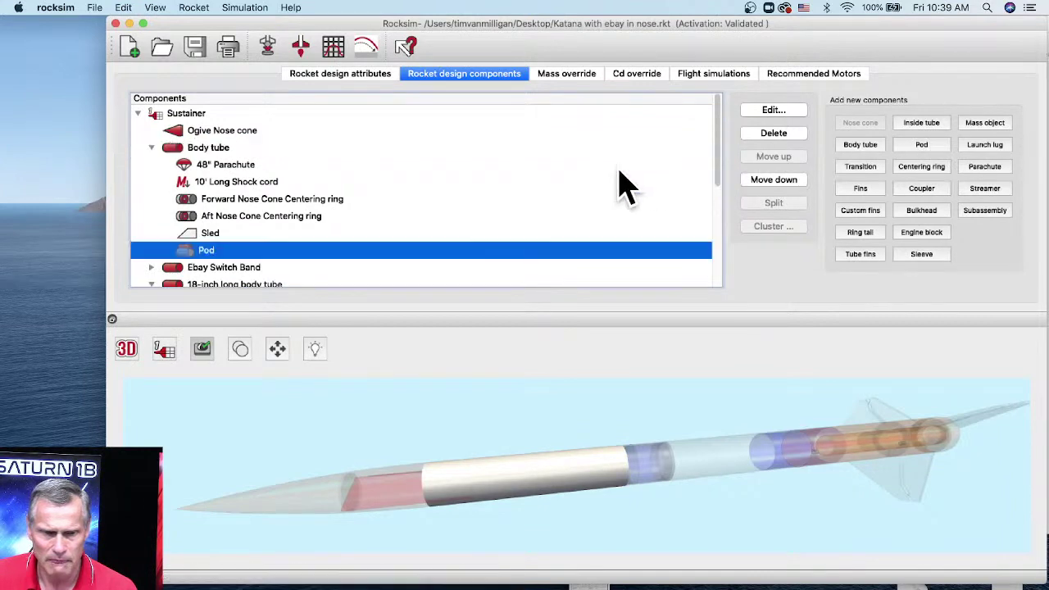
{"action": "double_click", "coordinate": [270, 250]}
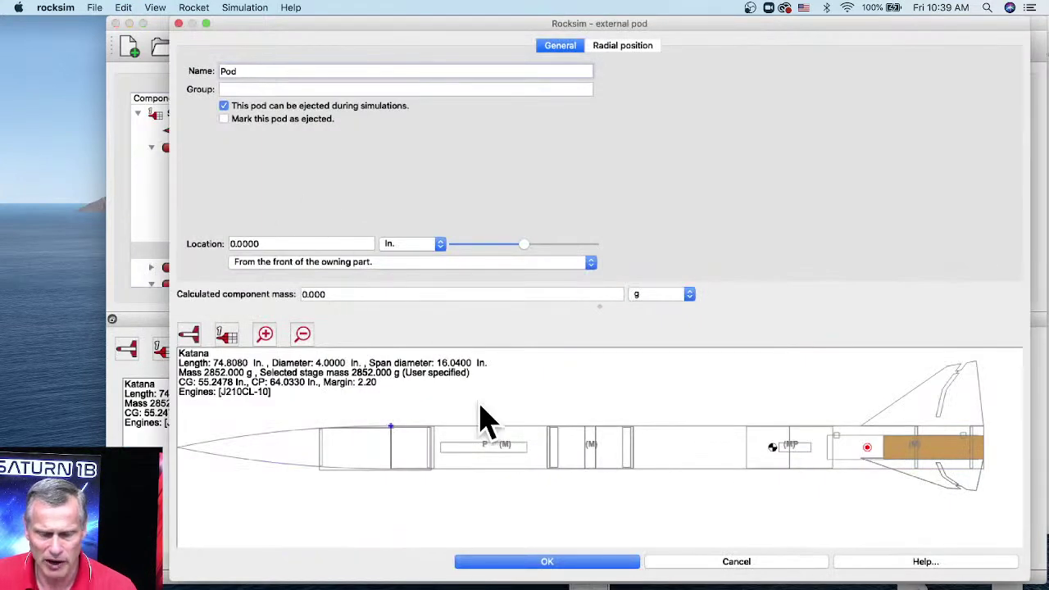
{"action": "scroll", "coordinate": [393, 449], "scroll_direction": "up", "scroll_amount": 3}
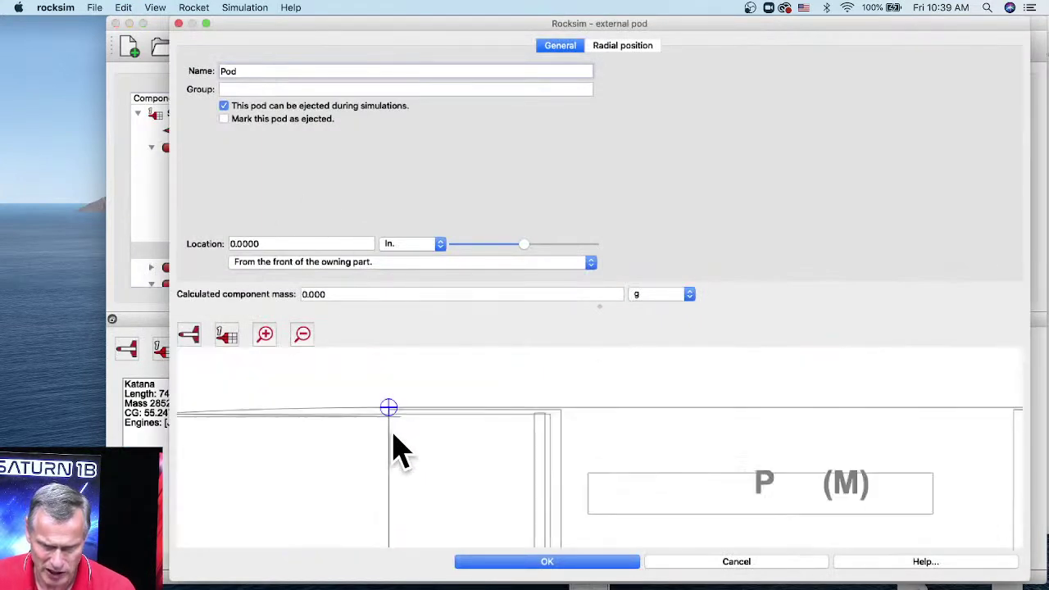
{"action": "scroll", "coordinate": [391, 433], "scroll_direction": "up", "scroll_amount": 3}
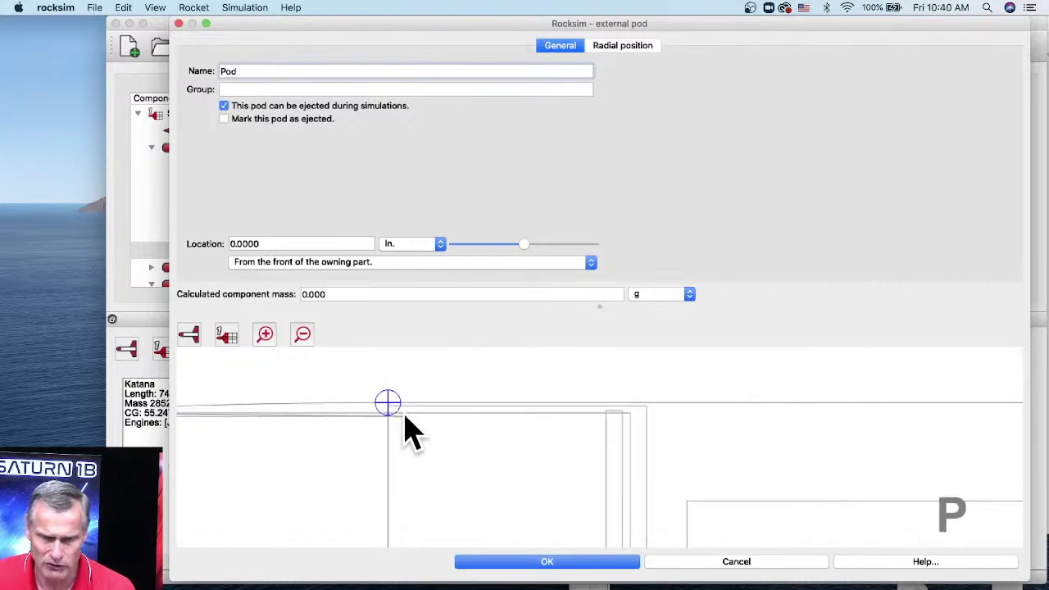
{"action": "scroll", "coordinate": [377, 407], "scroll_direction": "down", "scroll_amount": 3}
{"action": "scroll", "coordinate": [379, 426], "scroll_direction": "down", "scroll_amount": 2}
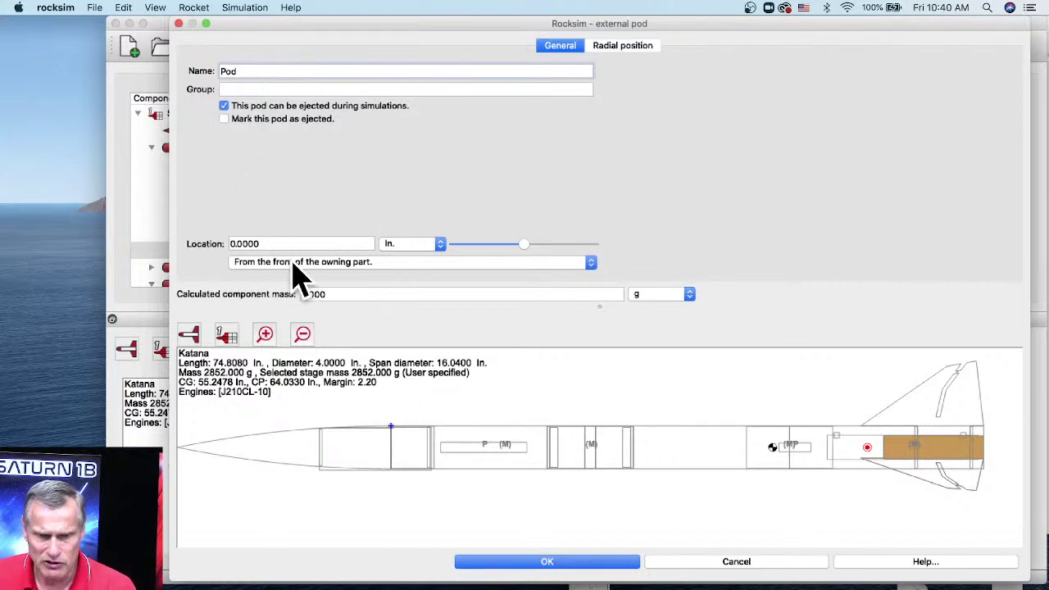
{"action": "left_click", "coordinate": [546, 562]}
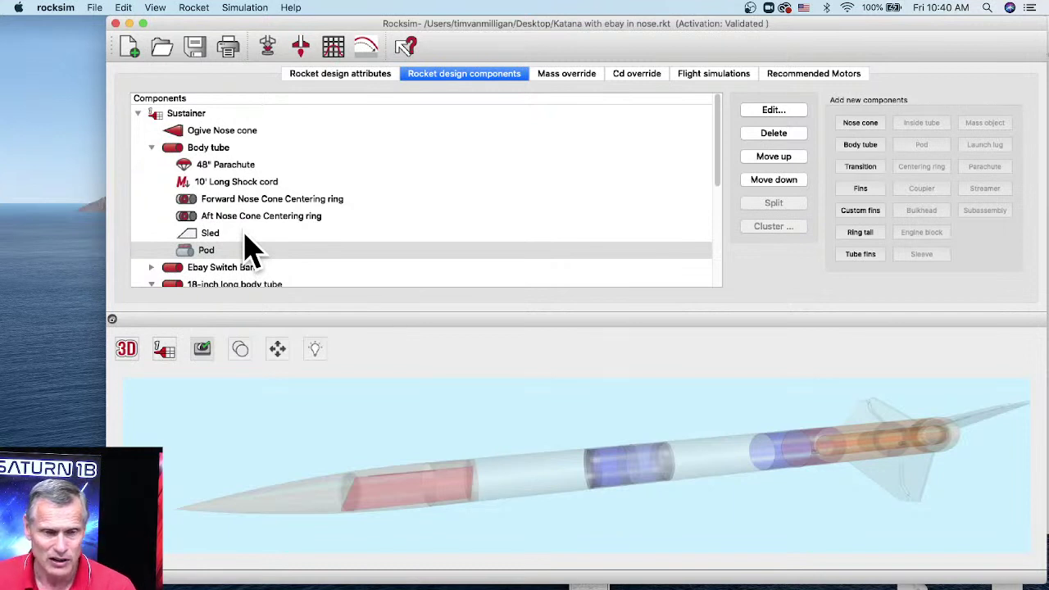
Select the Sled in the forward body tube
{"action": "left_click", "coordinate": [210, 232]}
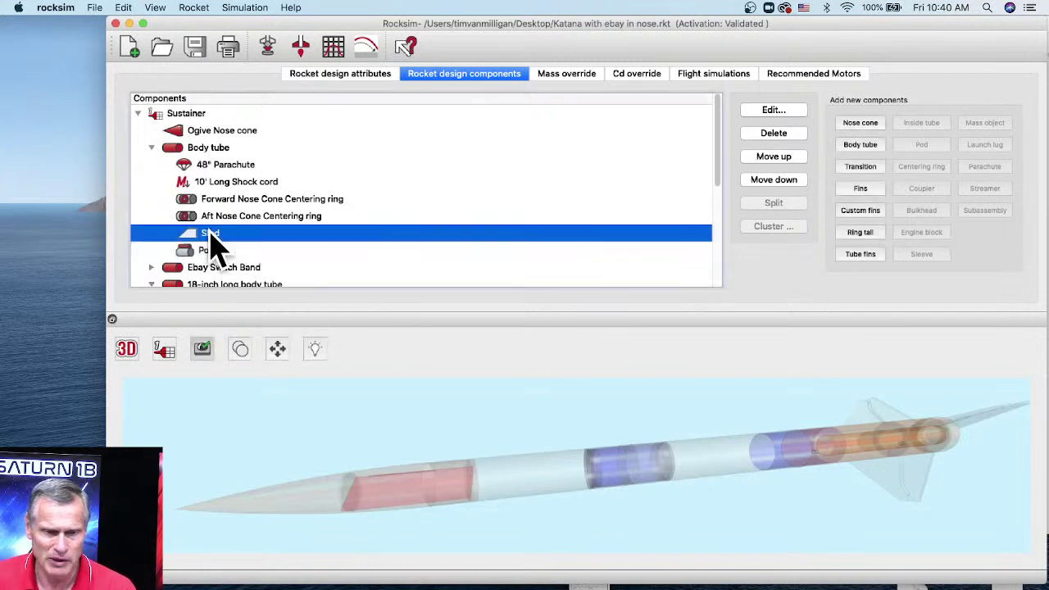
Copy the Sled component from the body tube and paste it into the Pod
{"action": "right_click", "coordinate": [256, 246]}
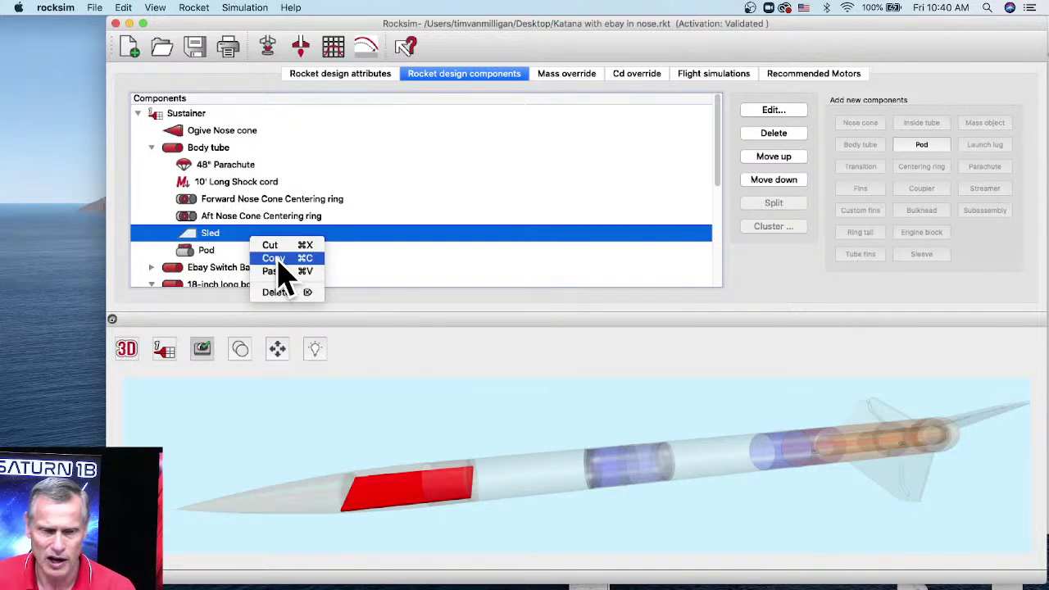
{"action": "left_click", "coordinate": [279, 260]}
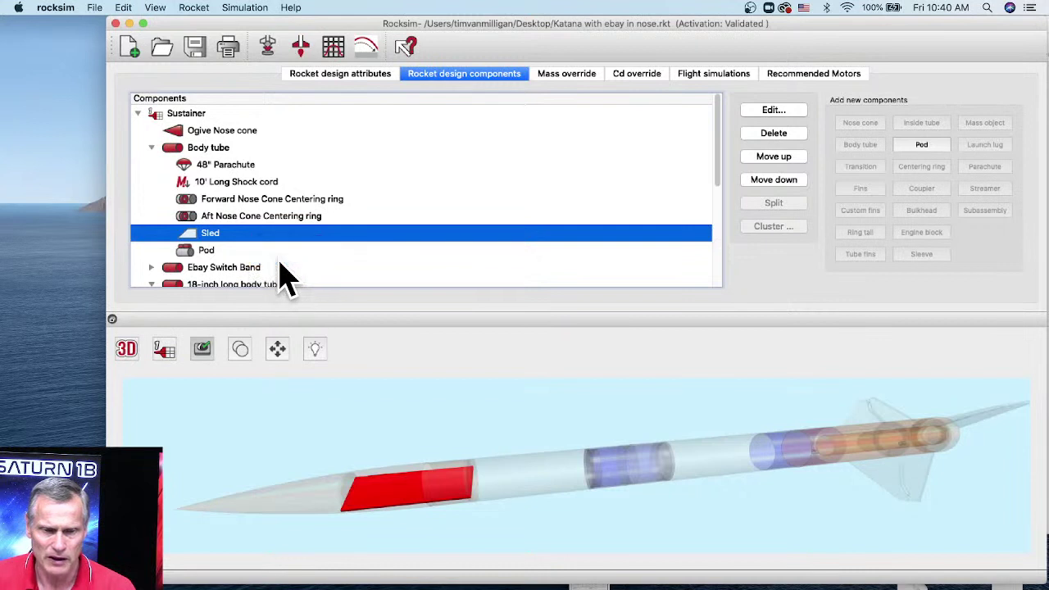
{"action": "left_click", "coordinate": [207, 252]}
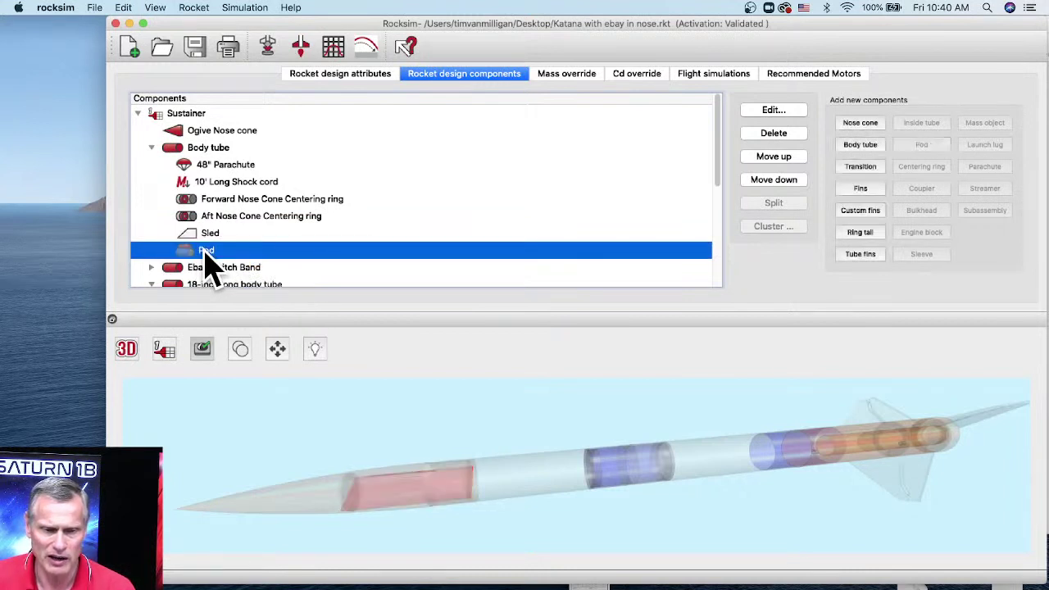
{"action": "right_click", "coordinate": [215, 253]}
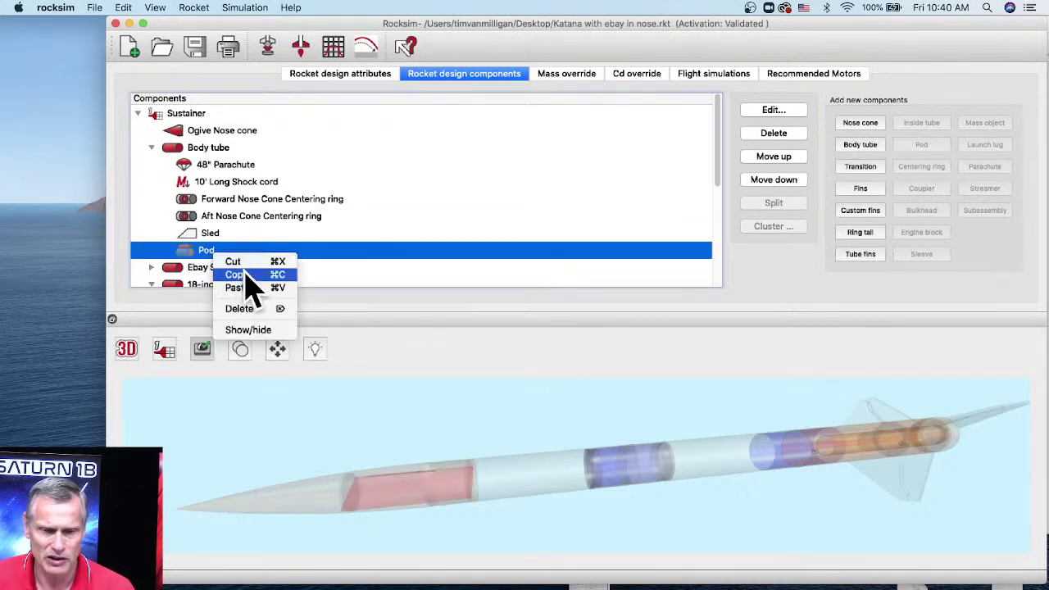
{"action": "left_click", "coordinate": [249, 292]}
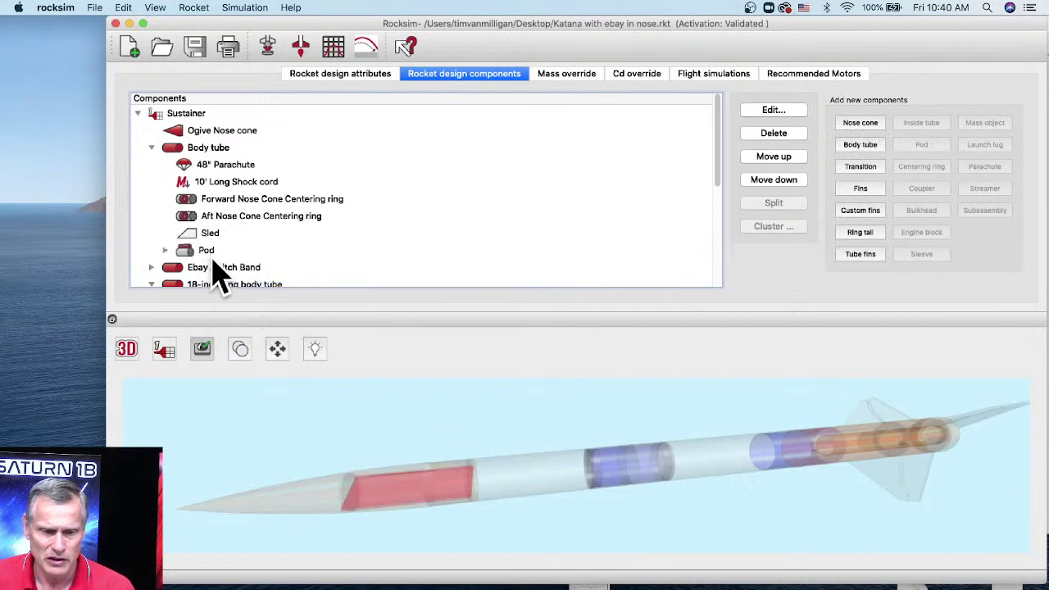
{"action": "scroll", "coordinate": [307, 250], "scroll_direction": "down", "scroll_amount": 3}
{"action": "scroll", "coordinate": [299, 246], "scroll_direction": "up", "scroll_amount": 3}
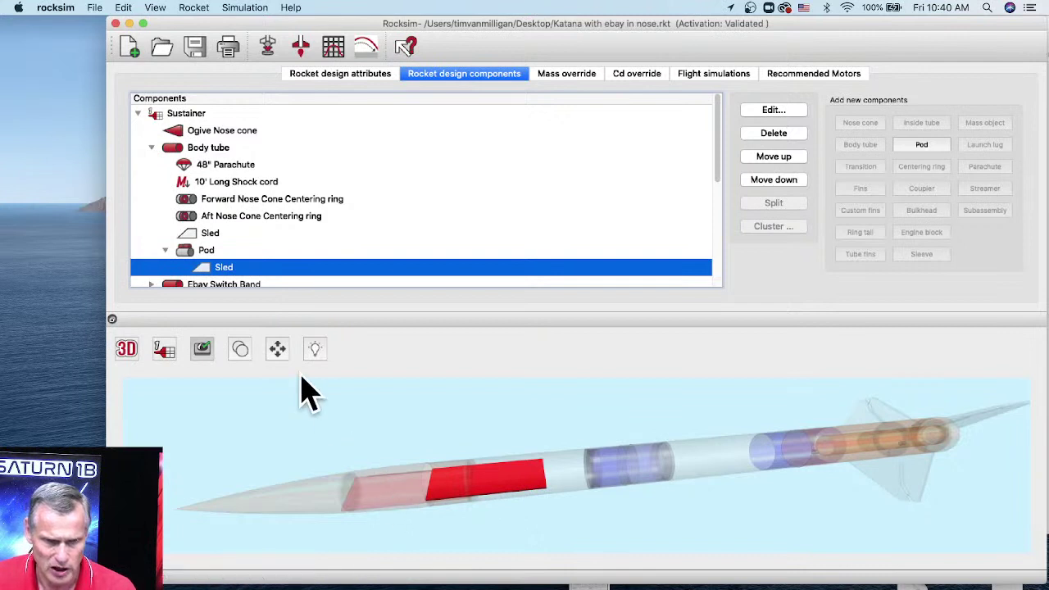
Delete the original Sled that sits directly under the body tube, outside the Pod
{"action": "left_click", "coordinate": [210, 233]}
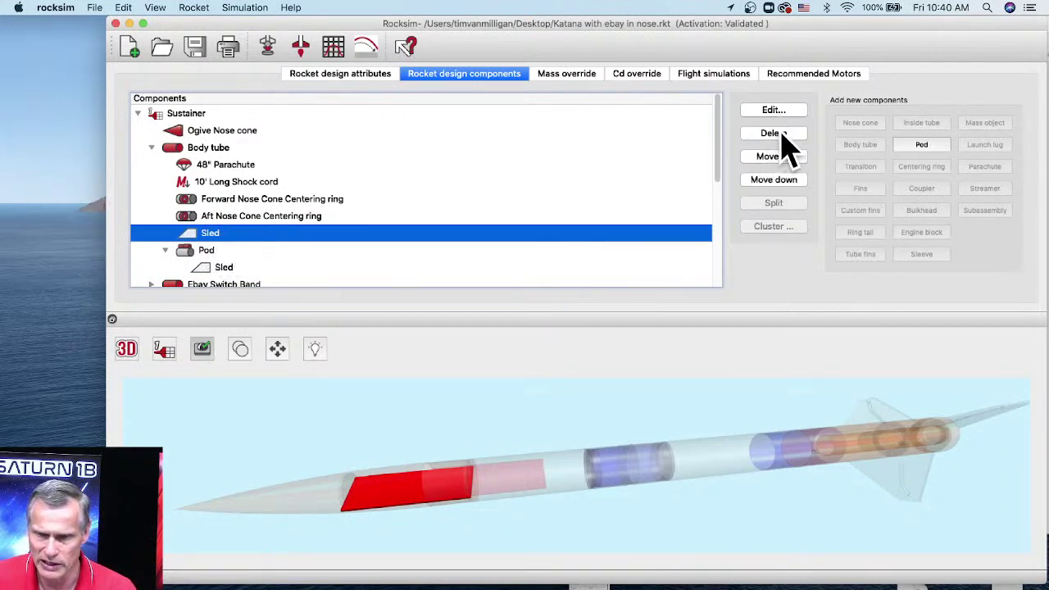
{"action": "right_click", "coordinate": [340, 233]}
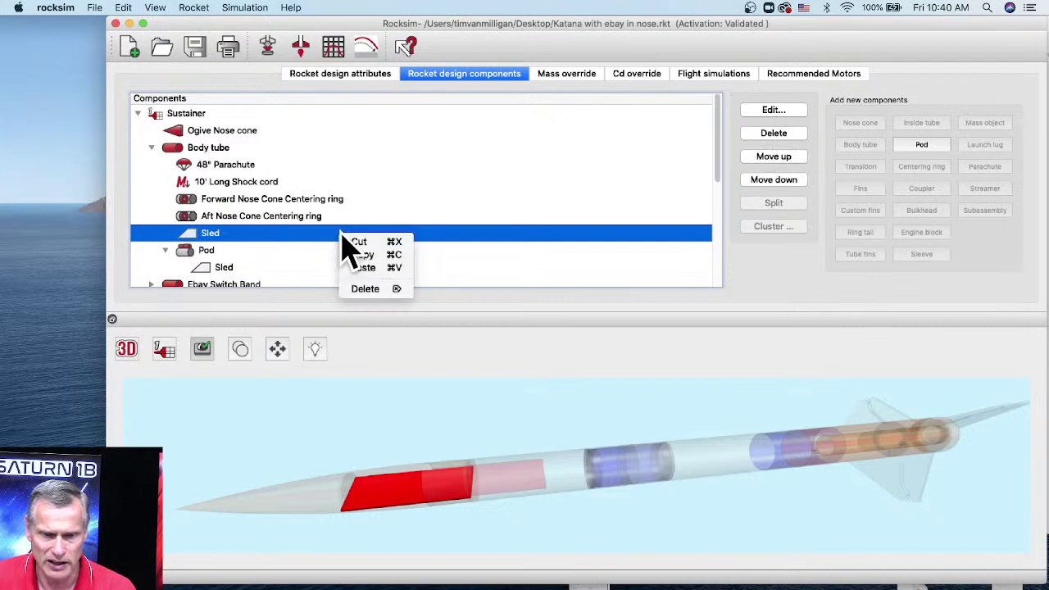
{"action": "left_click", "coordinate": [378, 289]}
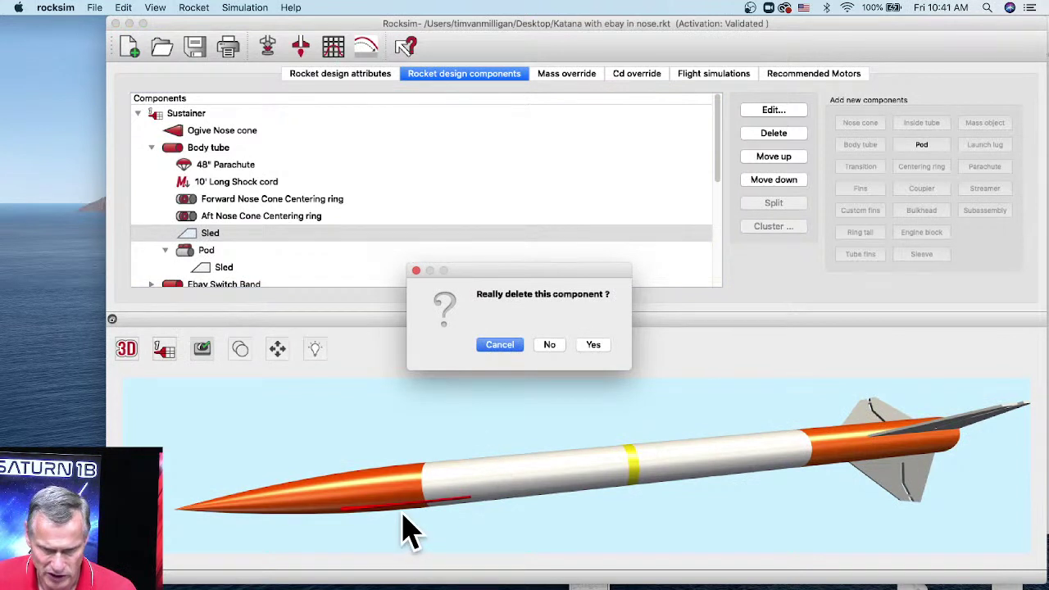
{"action": "left_click", "coordinate": [593, 344]}
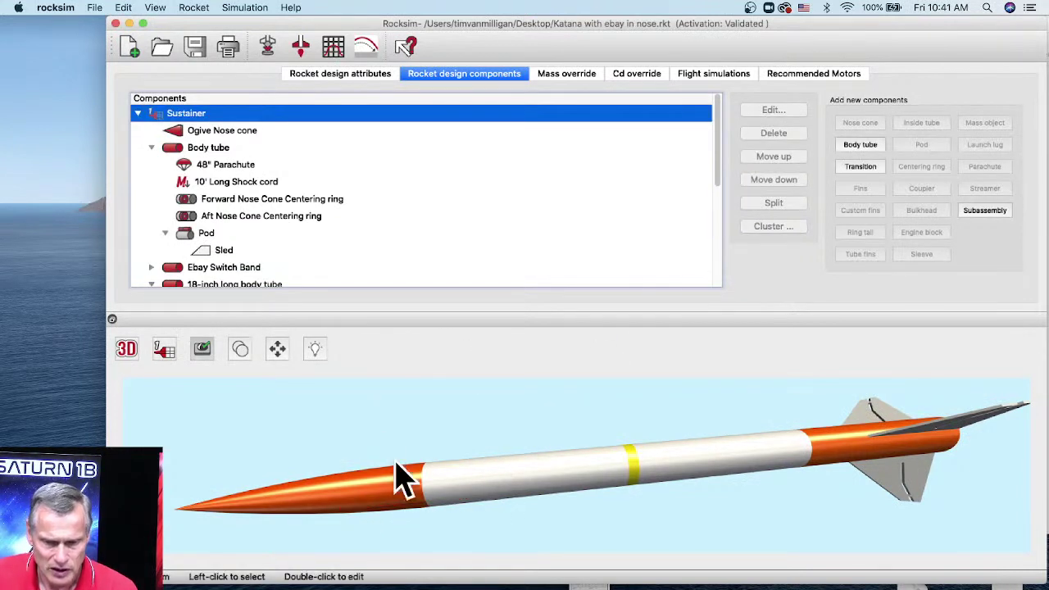
Highlight the Pod's Sled and show the rocket in the 2D side view
{"action": "left_click", "coordinate": [227, 253]}
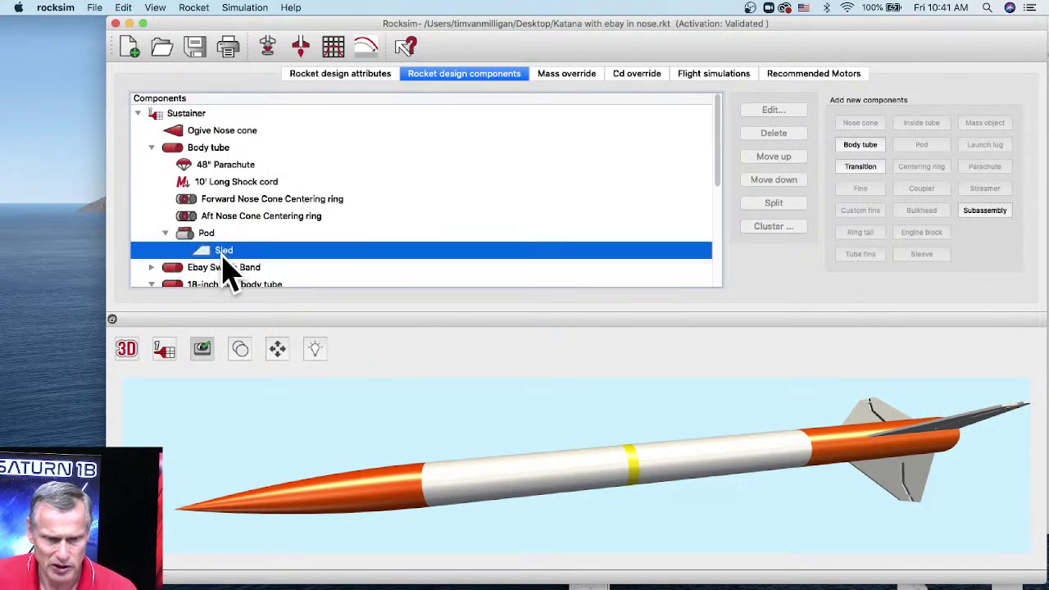
{"action": "left_click", "coordinate": [131, 349]}
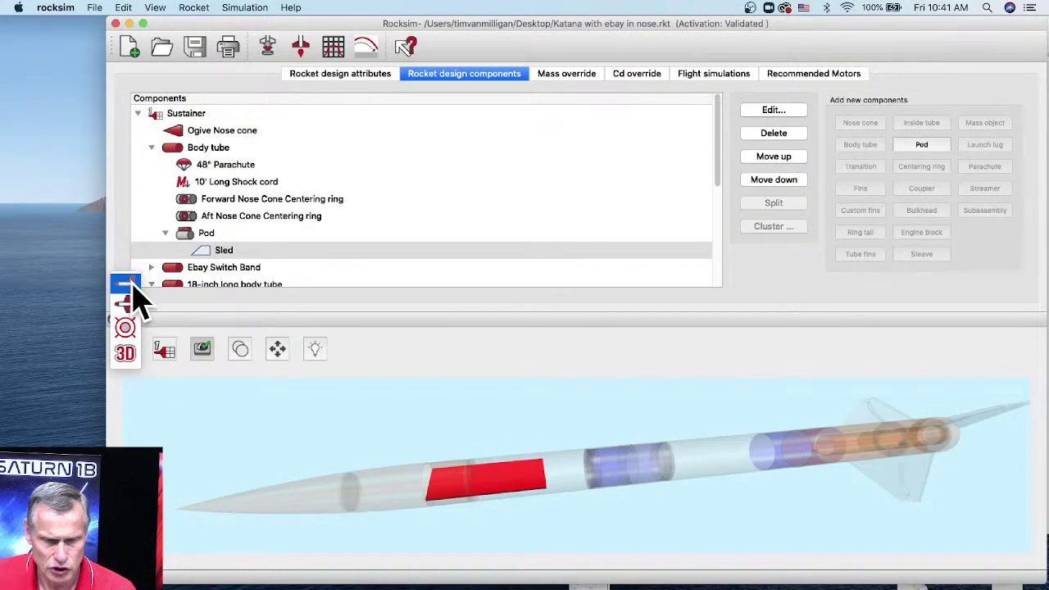
{"action": "left_click", "coordinate": [127, 284]}
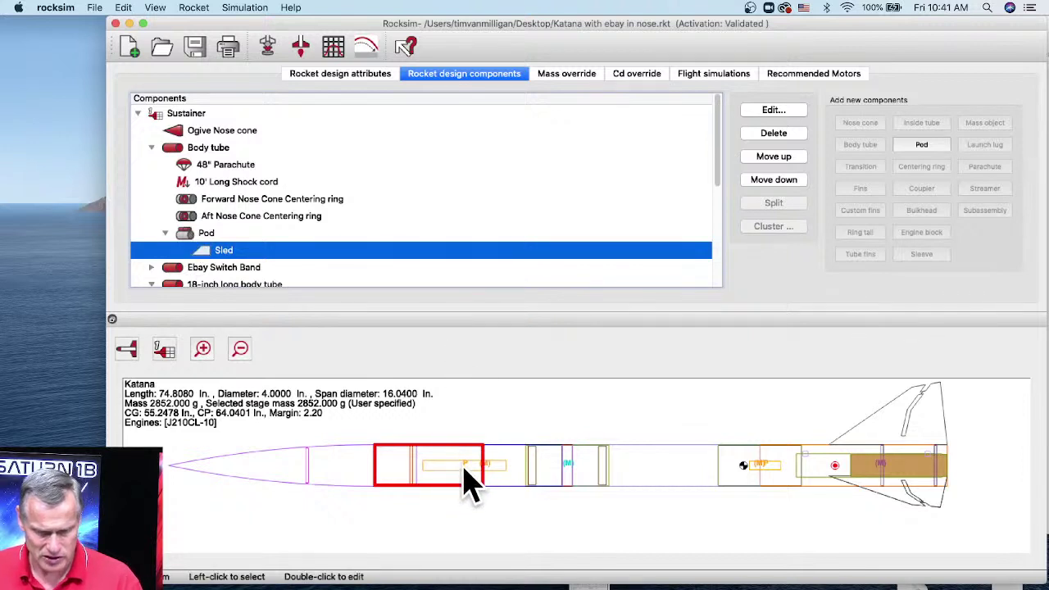
Open the Pod's properties and switch its preview to a centred end-on view of the rocket
{"action": "left_click", "coordinate": [209, 234]}
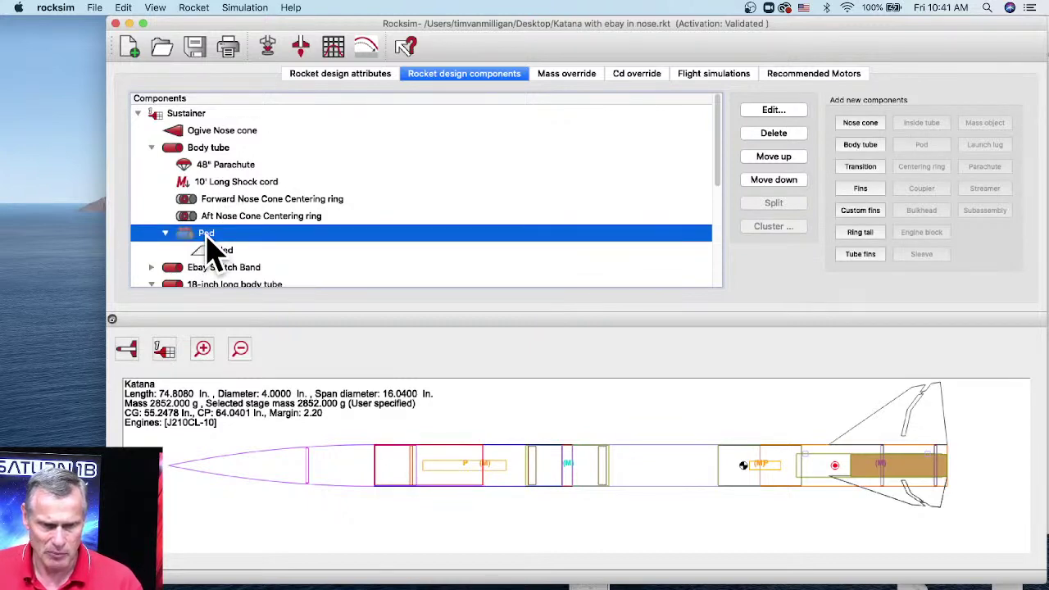
{"action": "double_click", "coordinate": [207, 234]}
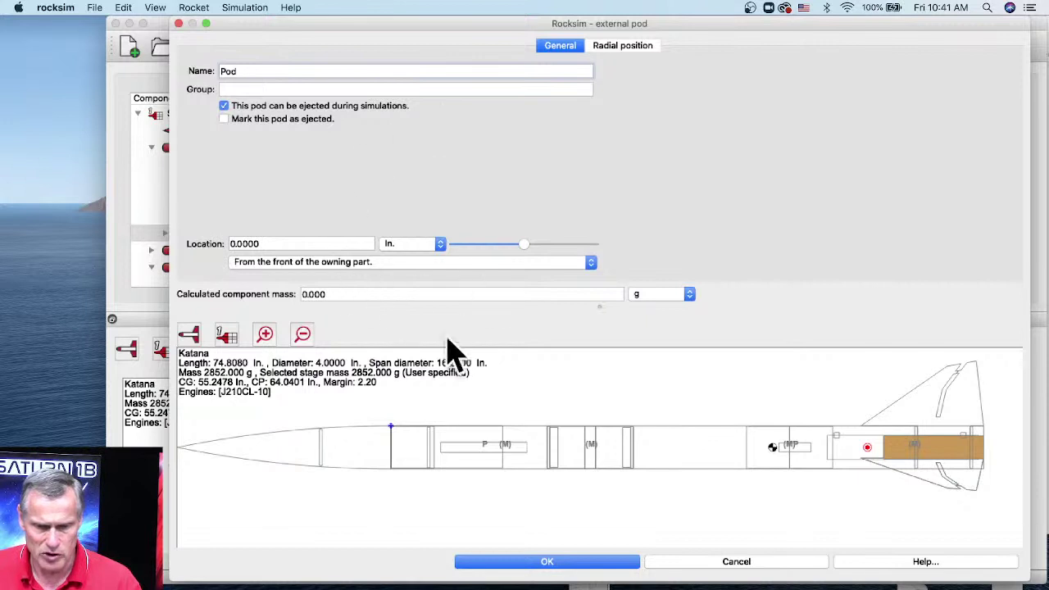
{"action": "scroll", "coordinate": [399, 446], "scroll_direction": "up", "scroll_amount": 2}
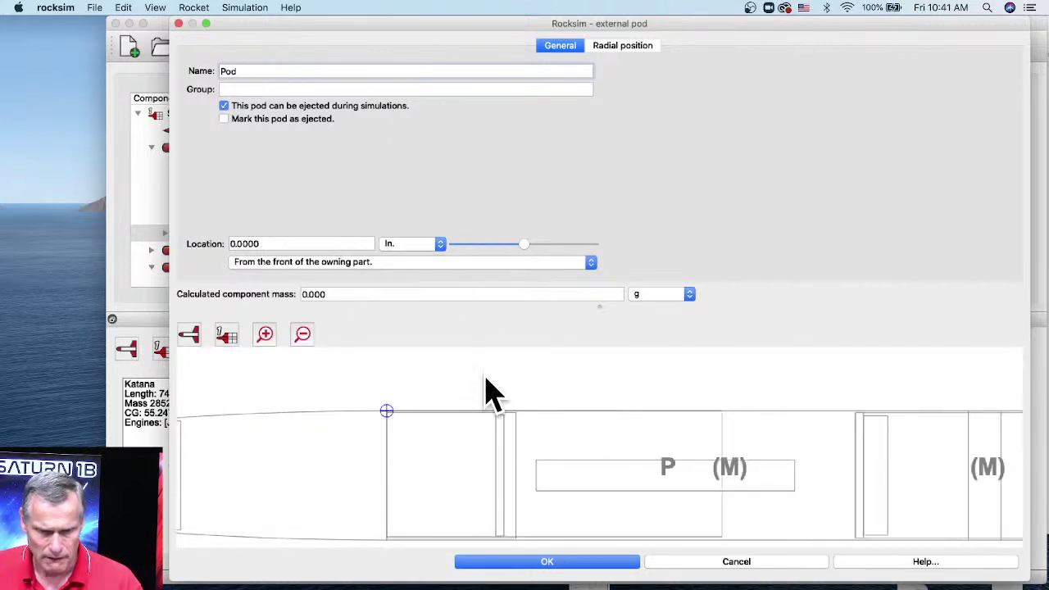
{"action": "left_click", "coordinate": [195, 336]}
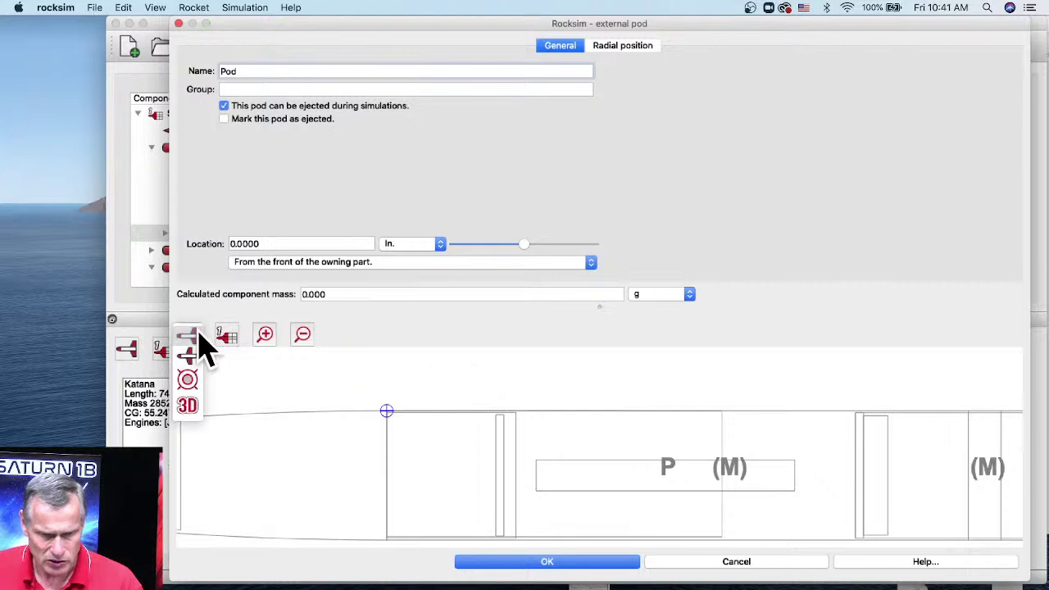
{"action": "left_click", "coordinate": [188, 381]}
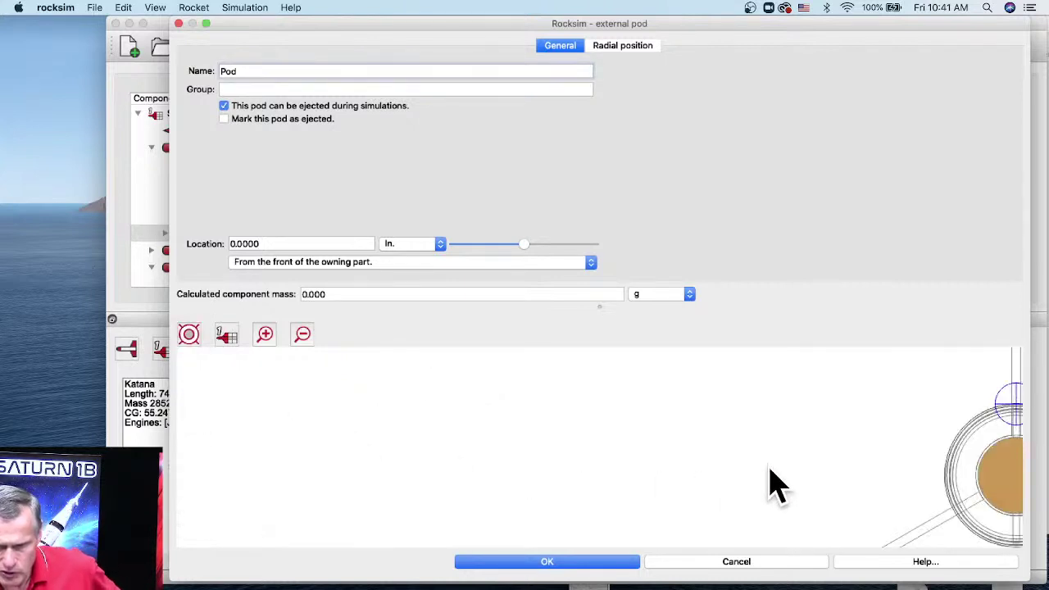
{"action": "mouse_move", "coordinate": [795, 469]}
{"action": "left_mouse_down"}
{"action": "mouse_move", "coordinate": [439, 435]}
{"action": "mouse_move", "coordinate": [403, 447]}
{"action": "left_mouse_up"}
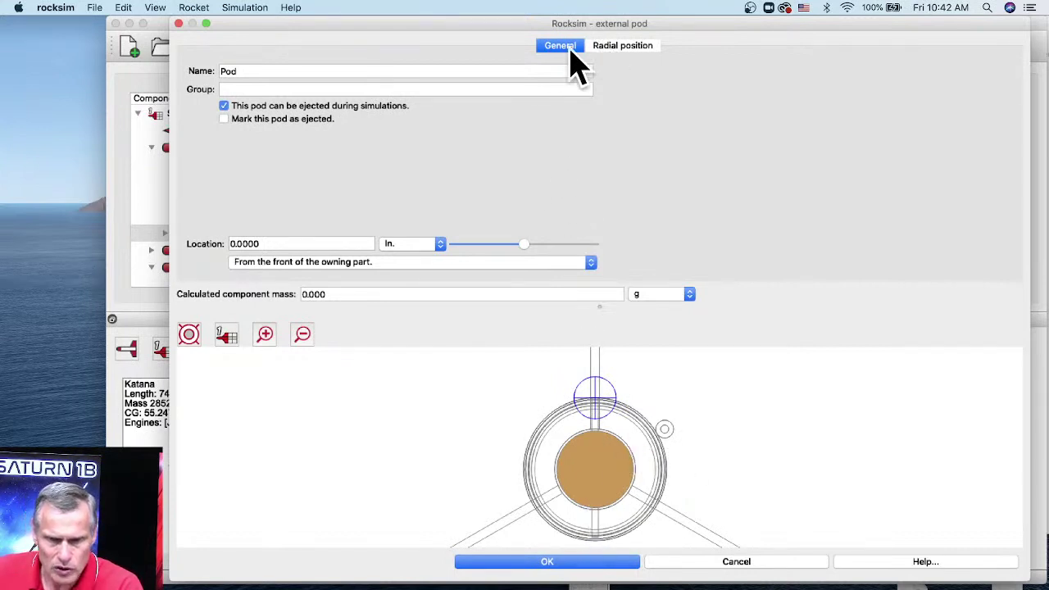
Turn off automatic radial distance and angle for the Pod, and set the distance to 2 in and the angle to about 33.9 degrees
{"action": "left_click", "coordinate": [623, 47]}
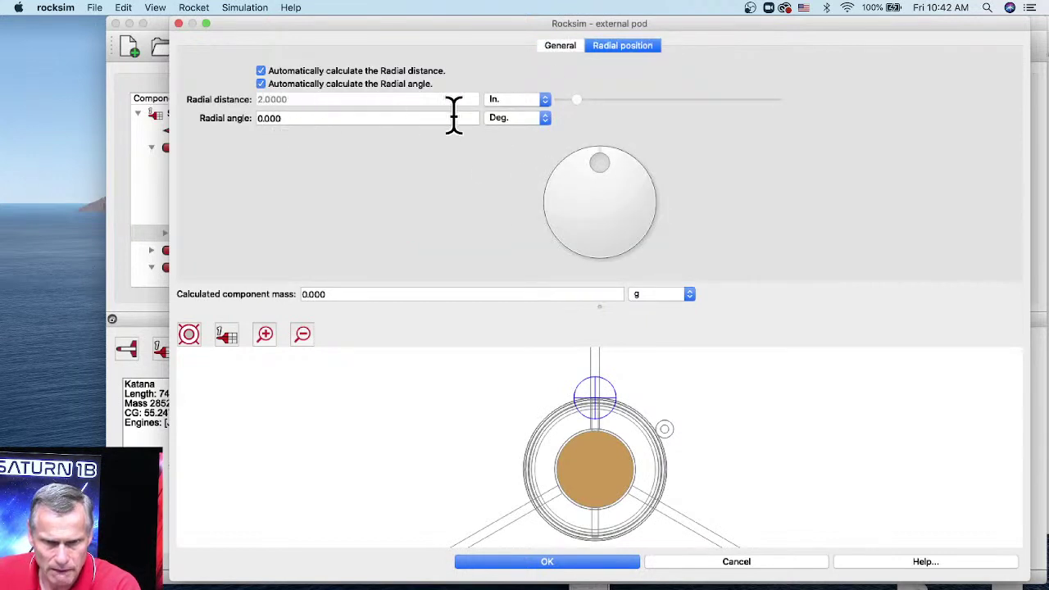
{"action": "left_click", "coordinate": [260, 84]}
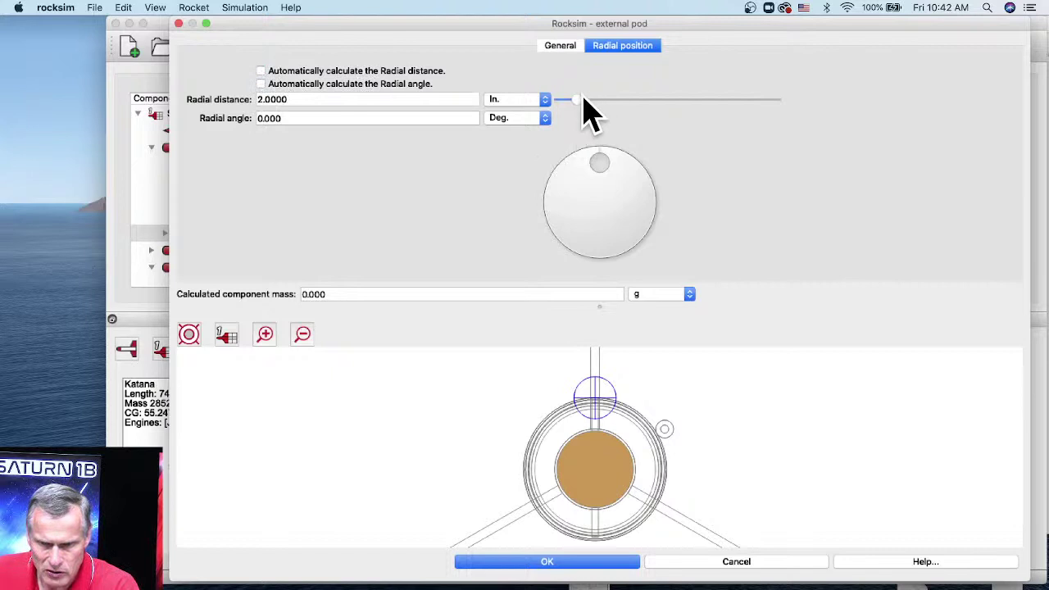
{"action": "left_click_drag", "start_coordinate": [579, 101], "coordinate": [587, 101]}
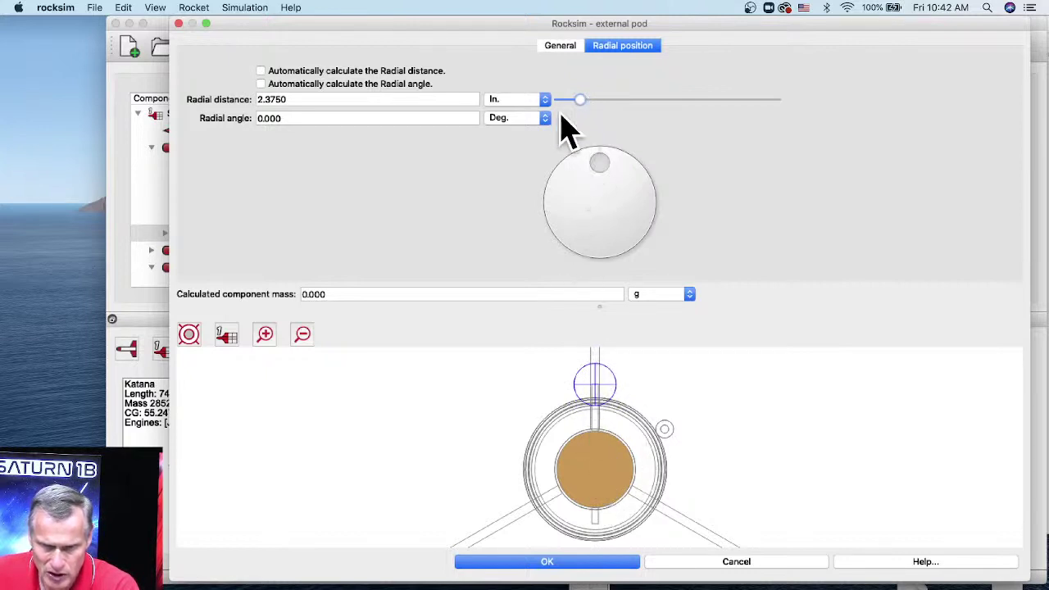
{"action": "mouse_move", "coordinate": [579, 101]}
{"action": "left_mouse_down"}
{"action": "mouse_move", "coordinate": [565, 100]}
{"action": "mouse_move", "coordinate": [581, 101]}
{"action": "left_mouse_up"}
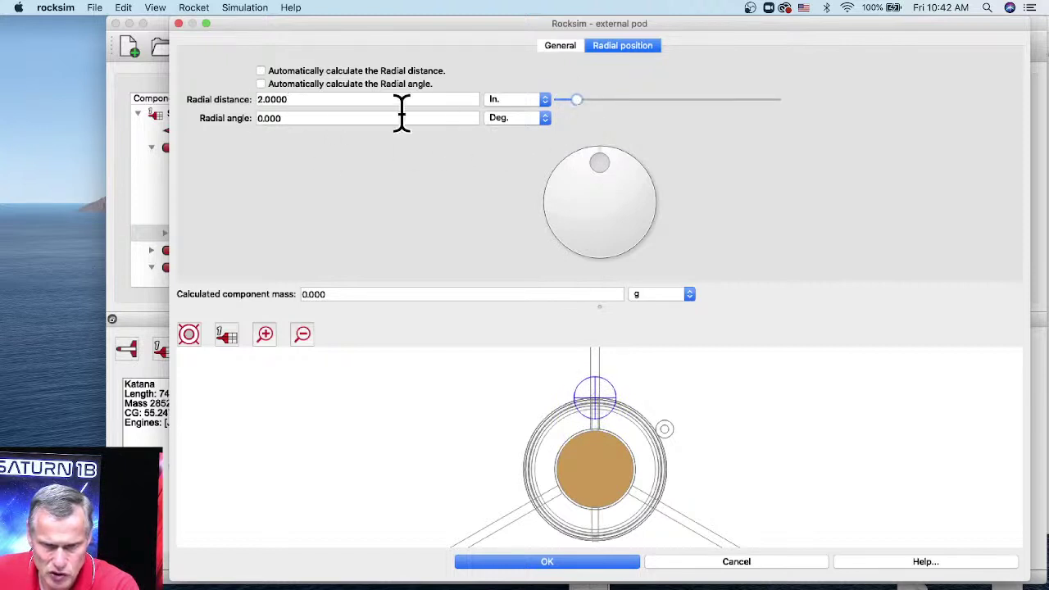
{"action": "left_click_drag", "start_coordinate": [602, 155], "coordinate": [627, 163]}
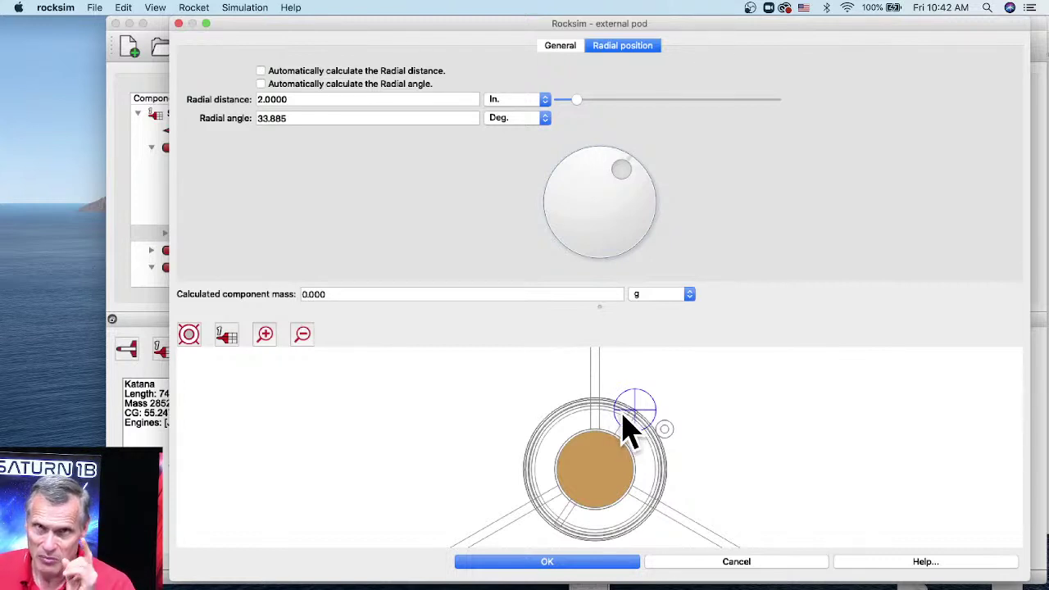
{"action": "left_click", "coordinate": [579, 563]}
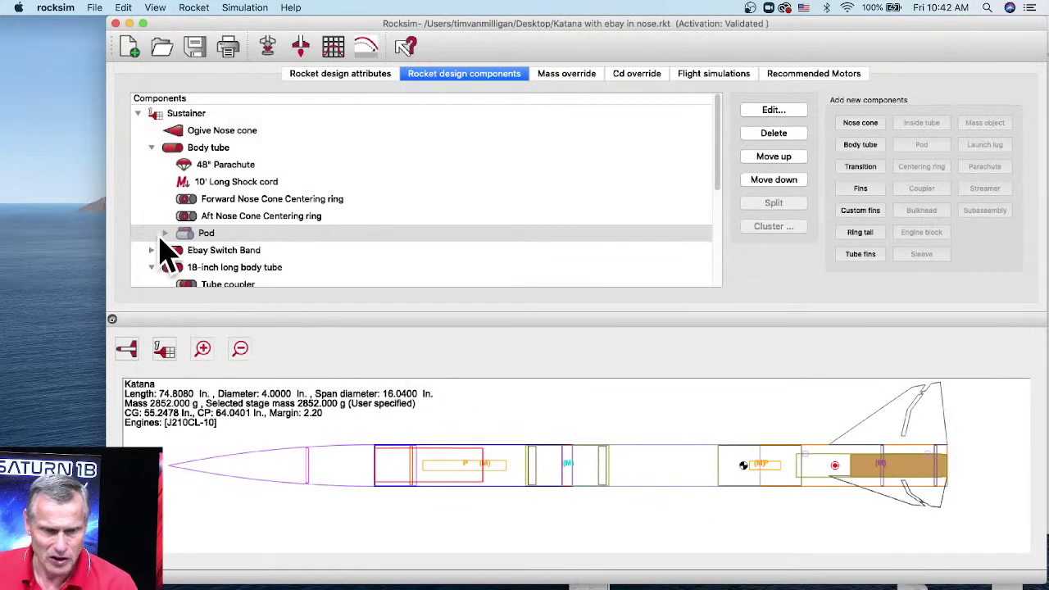
Open the Sled inside the Pod and rotate its radial angle to about -1.1 degrees
{"action": "left_click", "coordinate": [165, 233]}
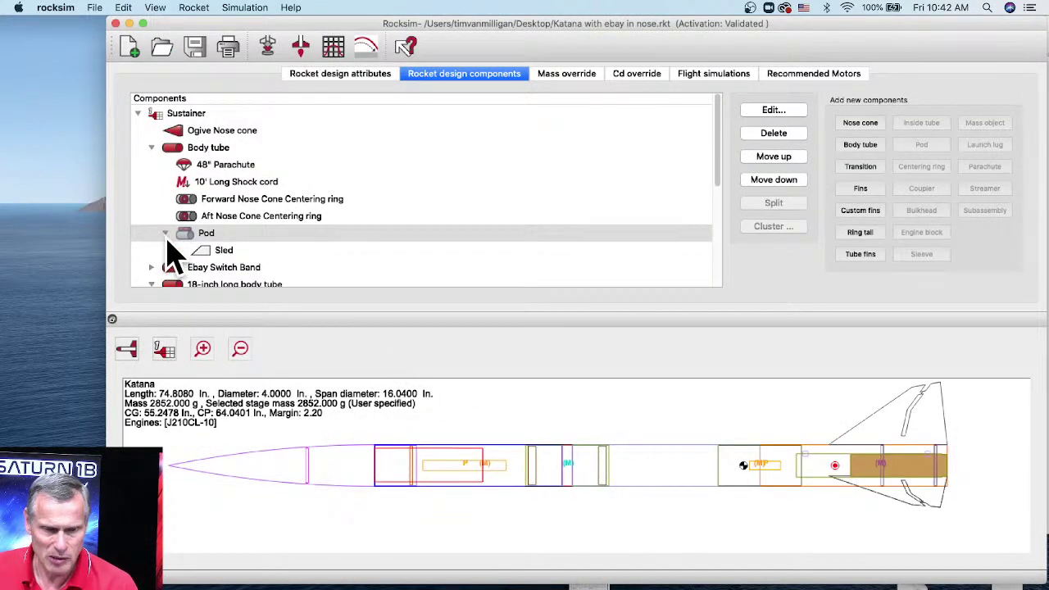
{"action": "double_click", "coordinate": [227, 252]}
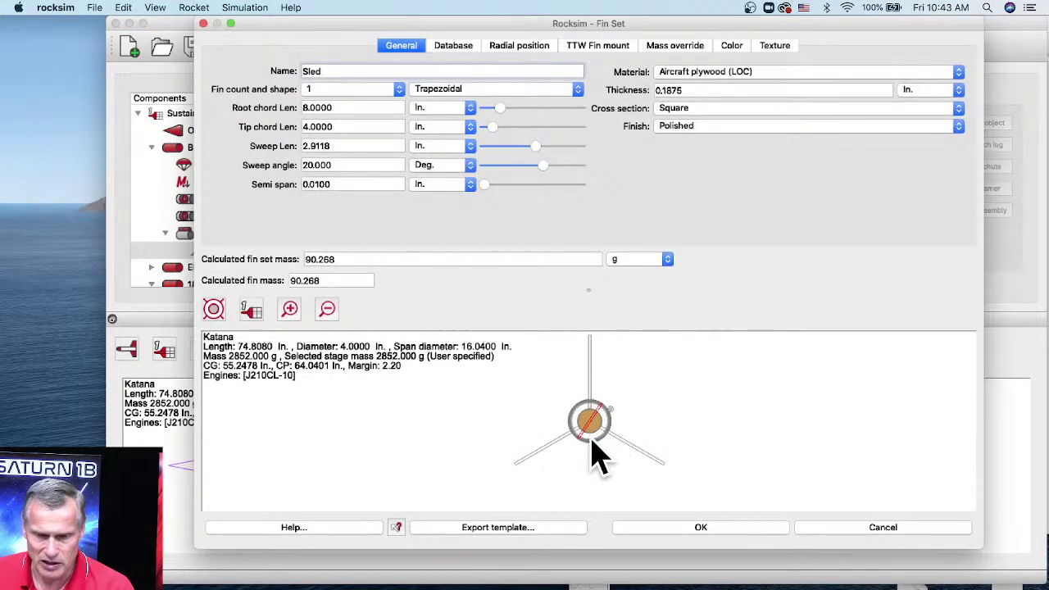
{"action": "scroll", "coordinate": [598, 447], "scroll_direction": "up", "scroll_amount": 2}
{"action": "scroll", "coordinate": [594, 430], "scroll_direction": "up", "scroll_amount": 2}
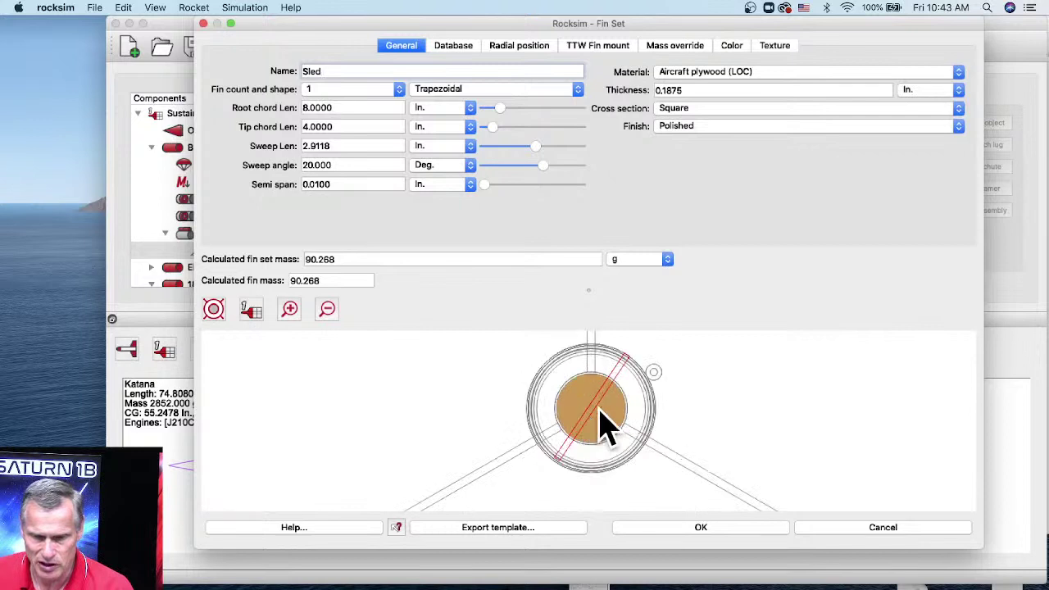
{"action": "left_click_drag", "start_coordinate": [630, 395], "coordinate": [614, 412]}
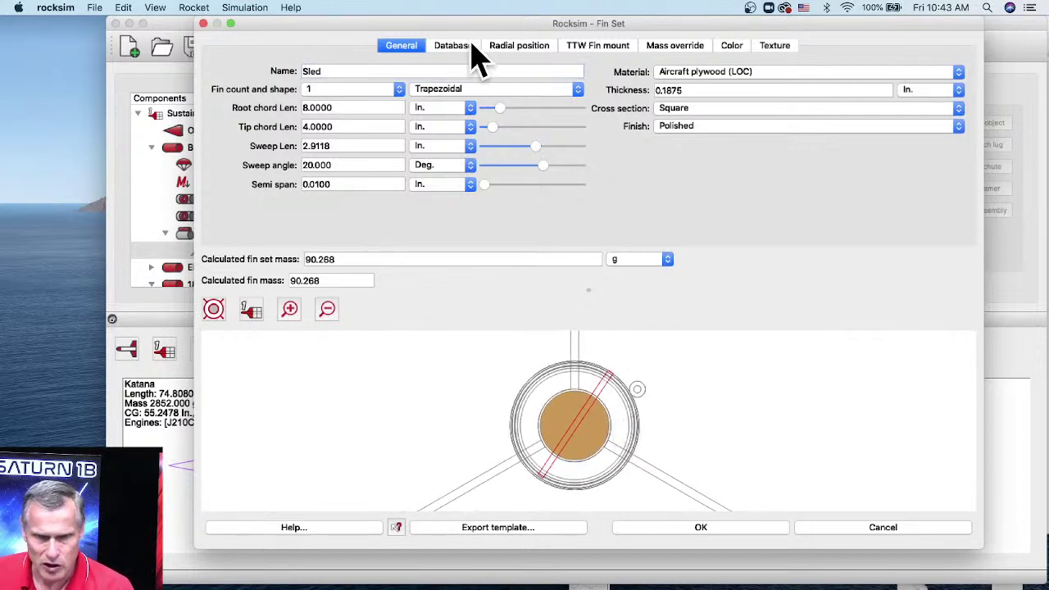
{"action": "left_click", "coordinate": [525, 49]}
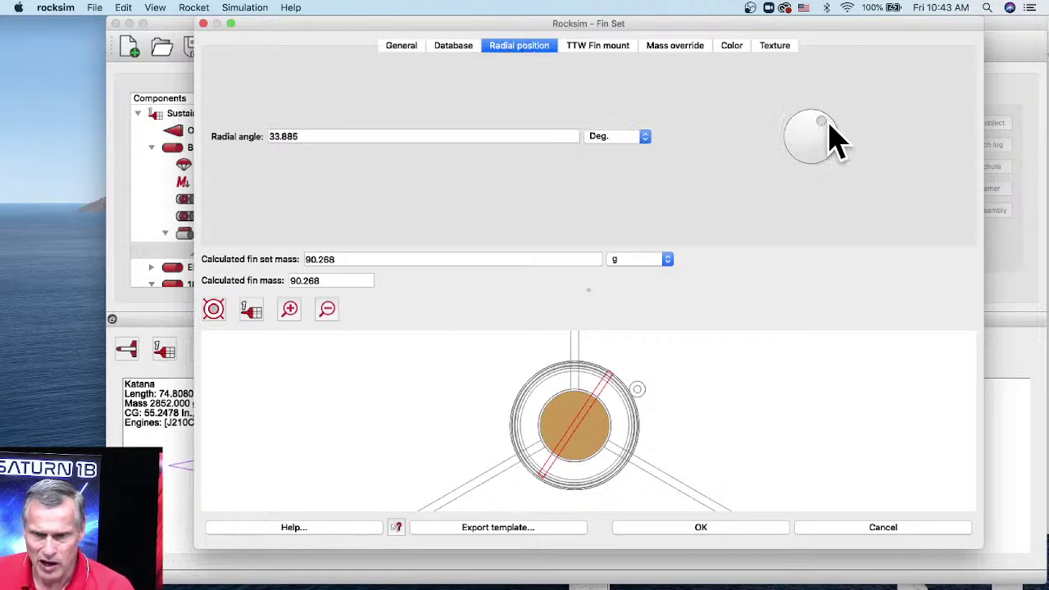
{"action": "mouse_move", "coordinate": [812, 129]}
{"action": "left_mouse_down"}
{"action": "mouse_move", "coordinate": [824, 136]}
{"action": "mouse_move", "coordinate": [805, 112]}
{"action": "mouse_move", "coordinate": [814, 120]}
{"action": "left_mouse_up"}
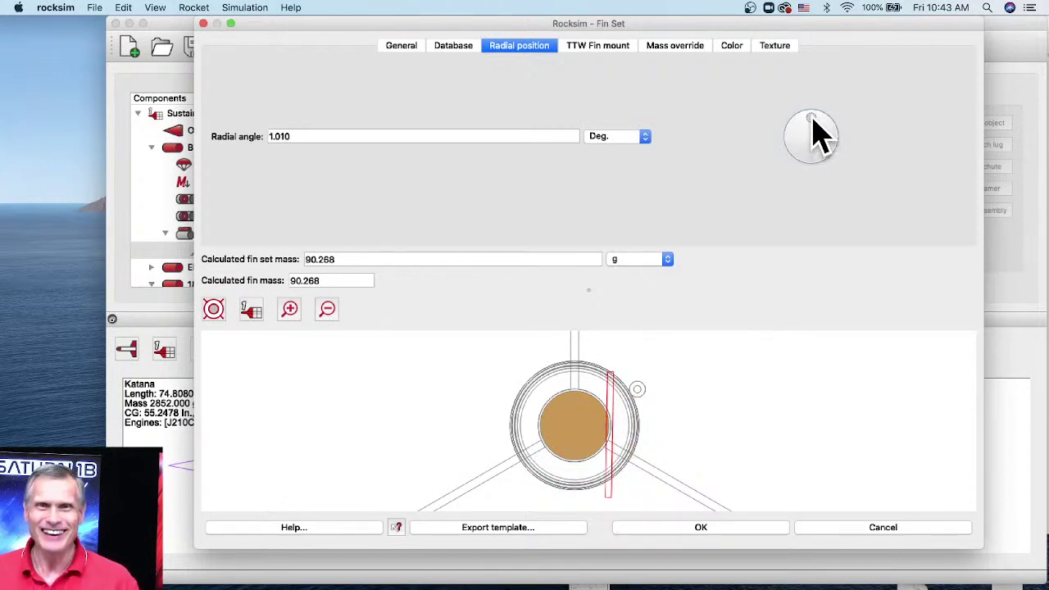
{"action": "left_click_drag", "start_coordinate": [821, 121], "coordinate": [808, 117]}
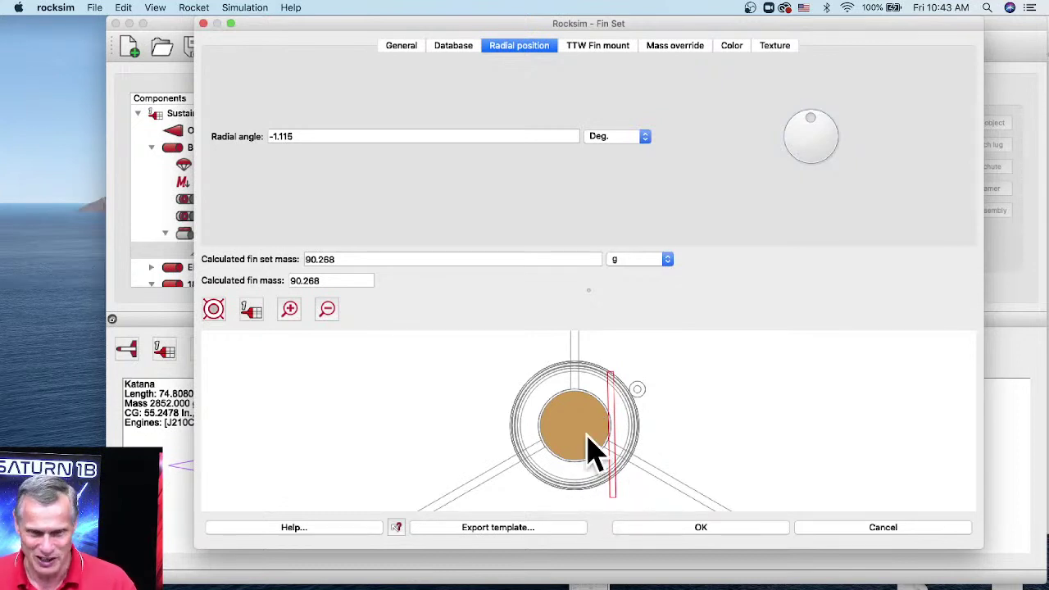
Set the Sled's through-the-wall tab depth to 2.875 in and inspect its fit in the end-on preview
{"action": "left_click", "coordinate": [616, 47]}
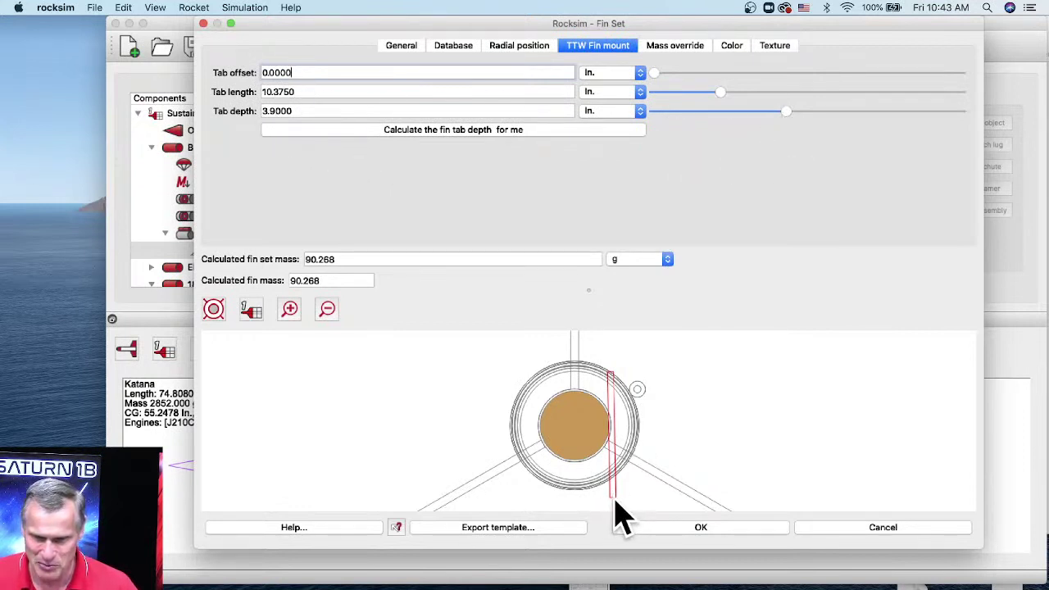
{"action": "left_click_drag", "start_coordinate": [786, 112], "coordinate": [755, 116]}
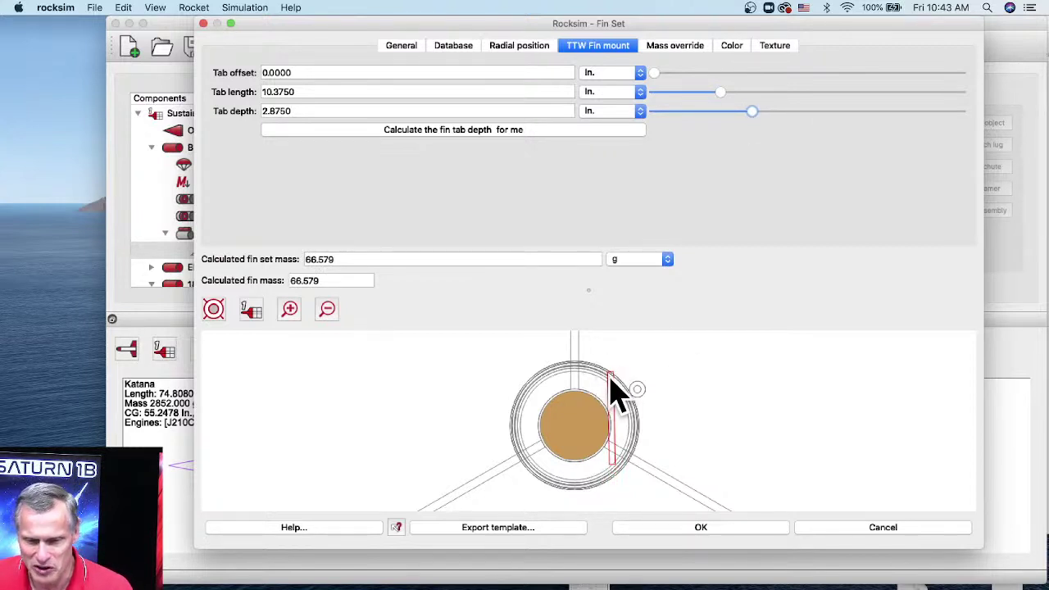
{"action": "scroll", "coordinate": [617, 393], "scroll_direction": "up", "scroll_amount": 2}
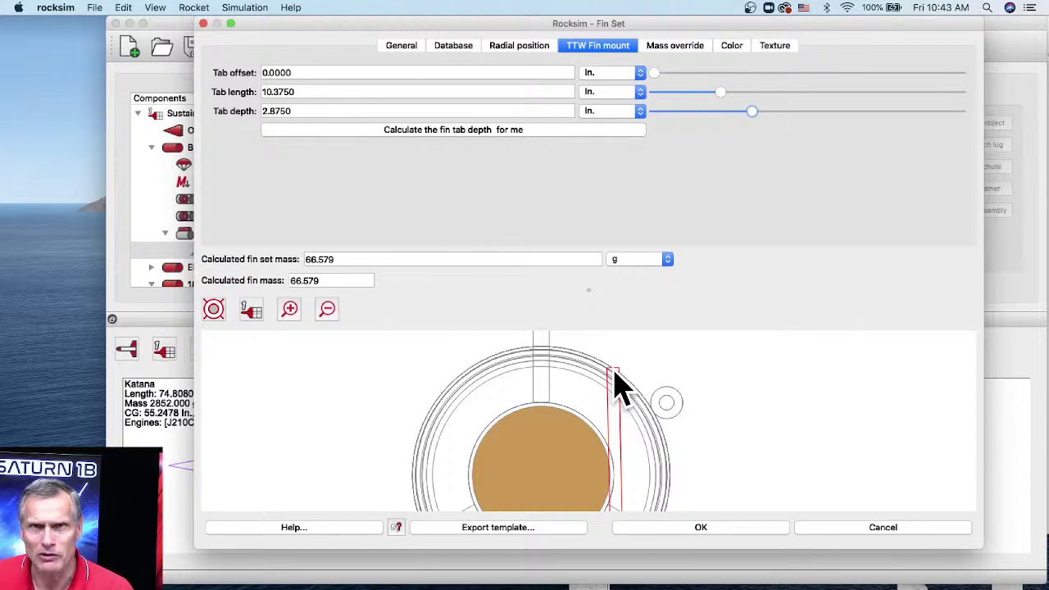
Accept the Sled's changes, set the Pod's radial distance to 1.875 in, and check the sled's fit before accepting the Pod's settings
{"action": "left_click", "coordinate": [702, 527]}
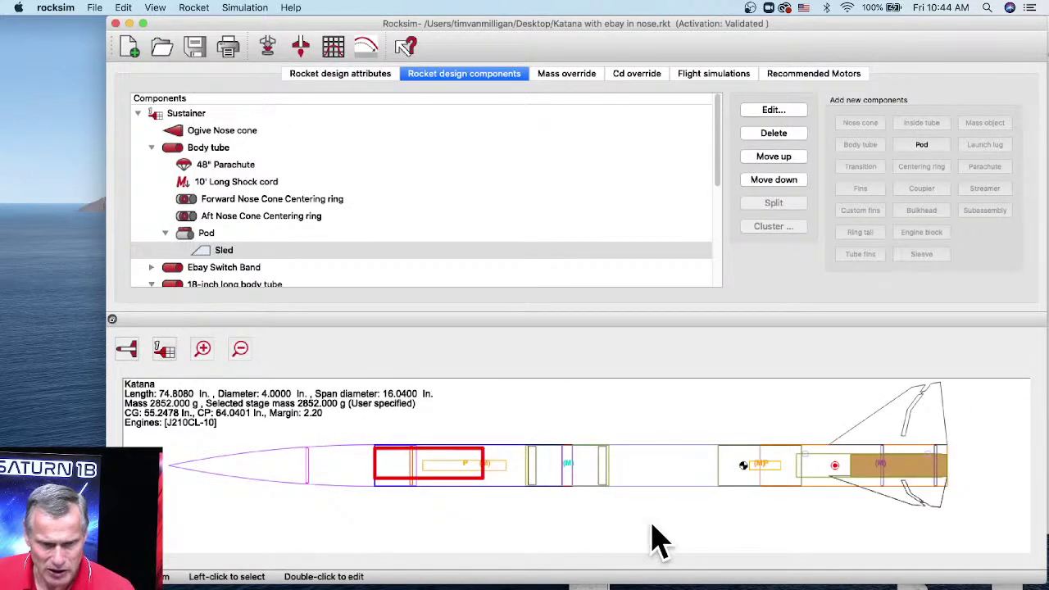
{"action": "double_click", "coordinate": [201, 234]}
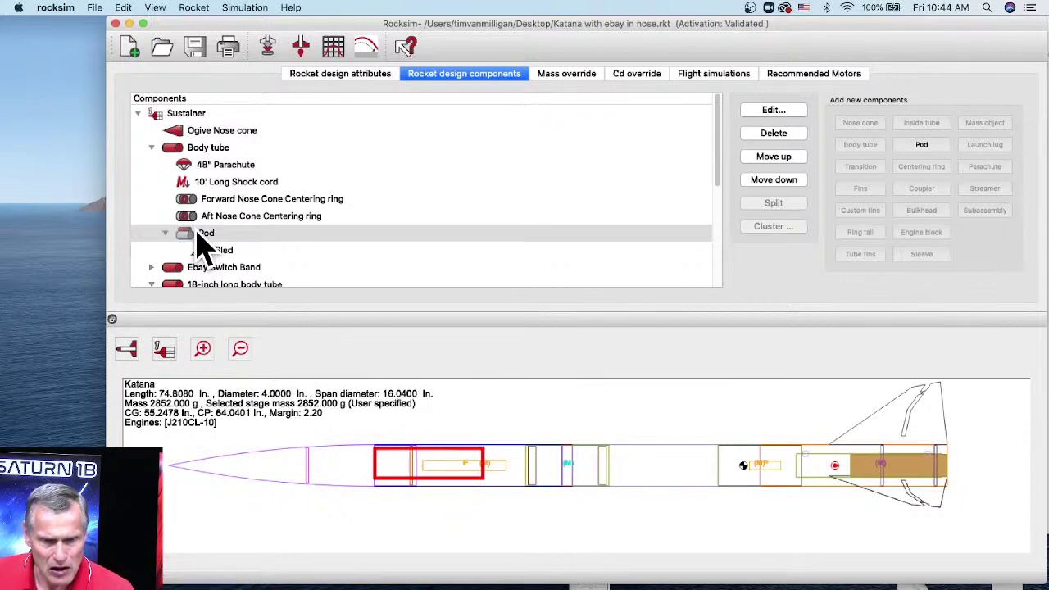
{"action": "scroll", "coordinate": [628, 462], "scroll_direction": "up", "scroll_amount": 10}
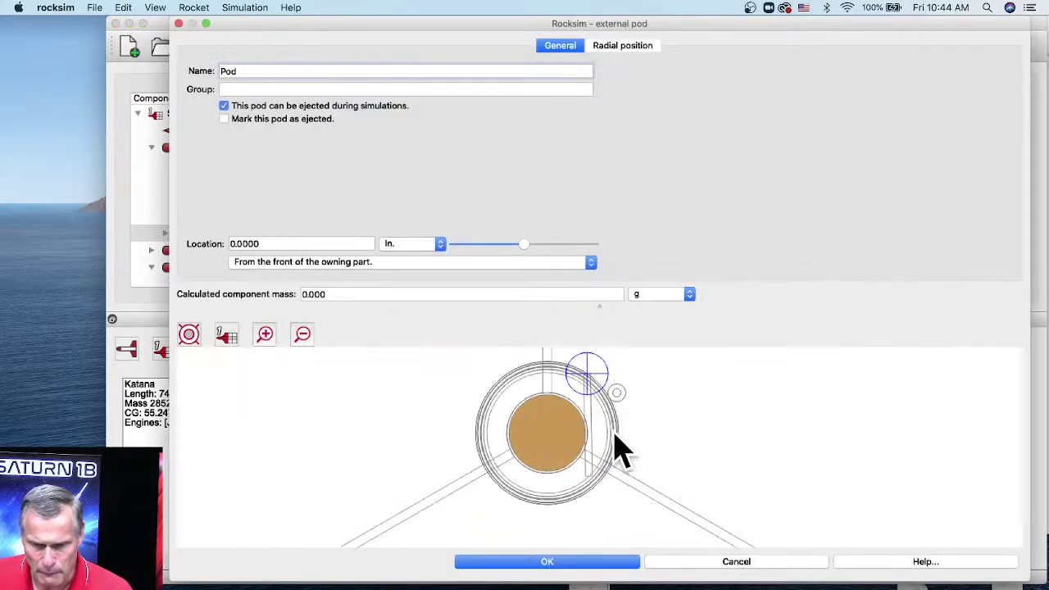
{"action": "scroll", "coordinate": [619, 429], "scroll_direction": "up", "scroll_amount": 5}
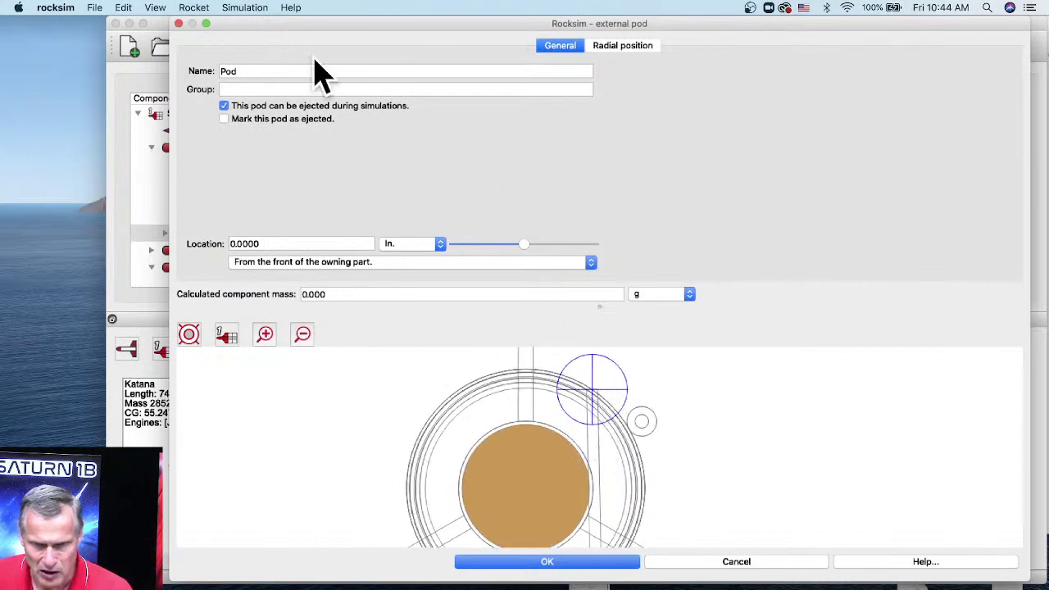
{"action": "left_click", "coordinate": [640, 47]}
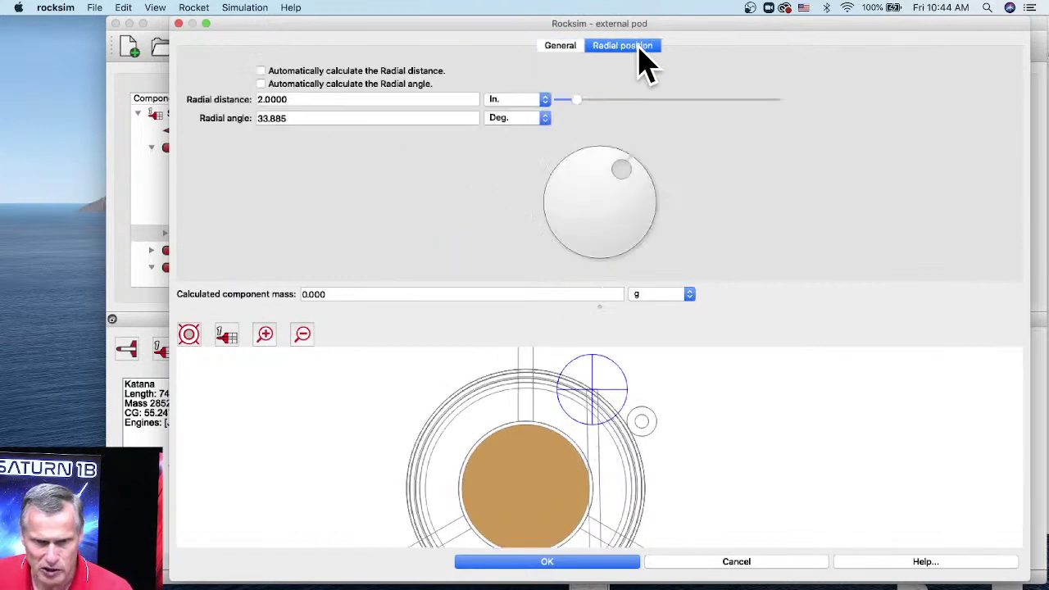
{"action": "left_click", "coordinate": [573, 101]}
{"action": "left_click_drag", "start_coordinate": [573, 105], "coordinate": [582, 104]}
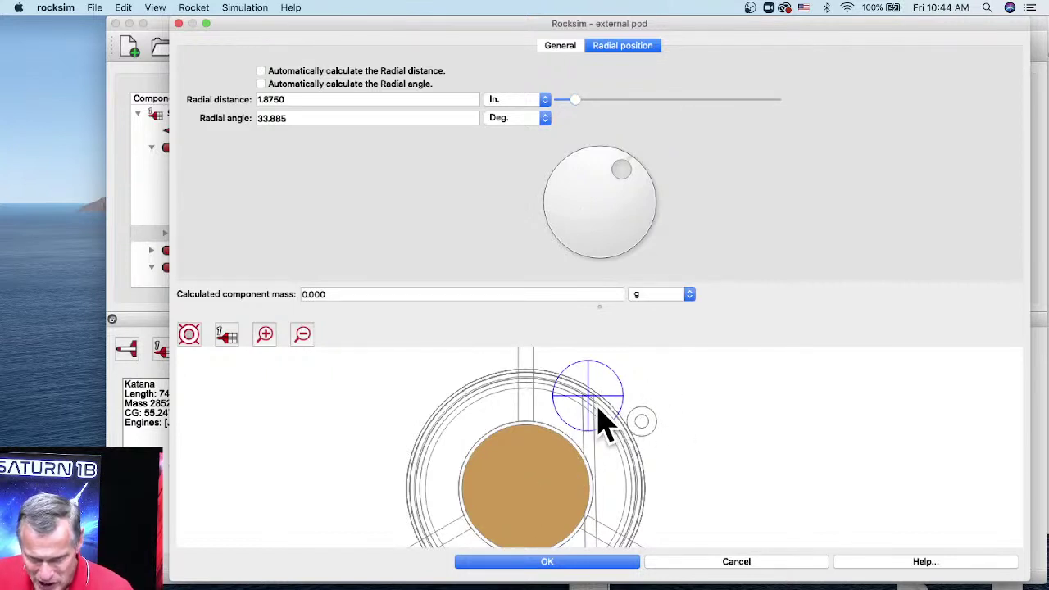
{"action": "scroll", "coordinate": [596, 420], "scroll_direction": "up", "scroll_amount": 3}
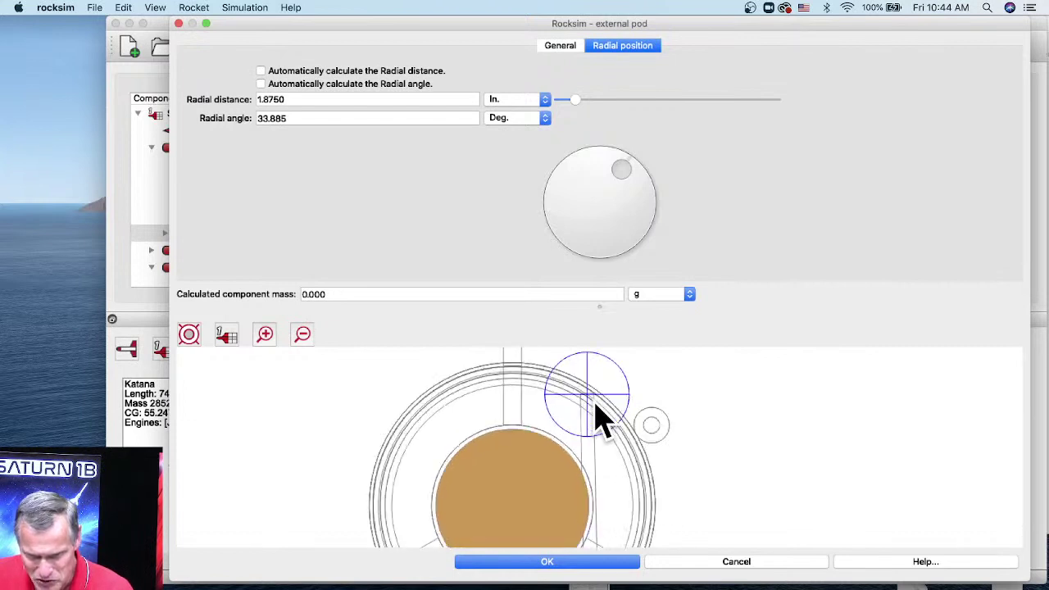
{"action": "scroll", "coordinate": [596, 403], "scroll_direction": "up", "scroll_amount": 3}
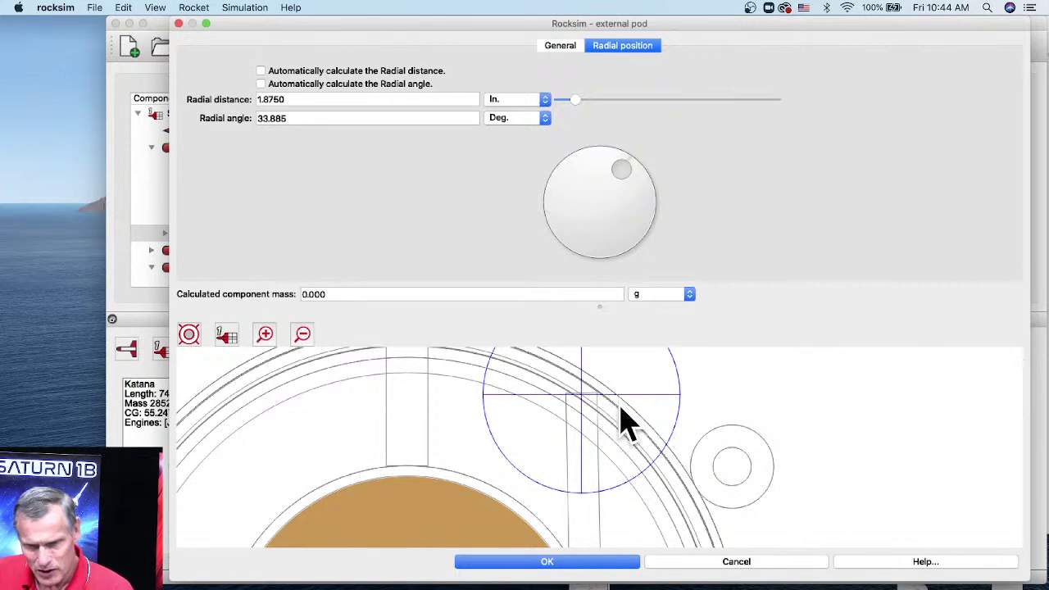
{"action": "scroll", "coordinate": [621, 412], "scroll_direction": "down", "scroll_amount": 1}
{"action": "scroll", "coordinate": [621, 413], "scroll_direction": "down", "scroll_amount": 6}
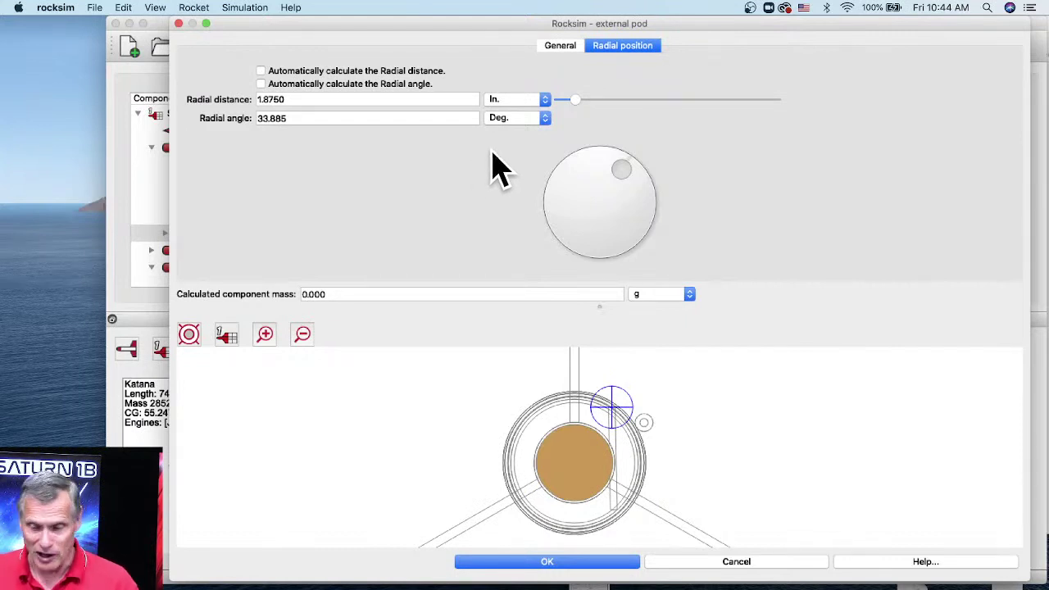
{"action": "left_click", "coordinate": [548, 563]}
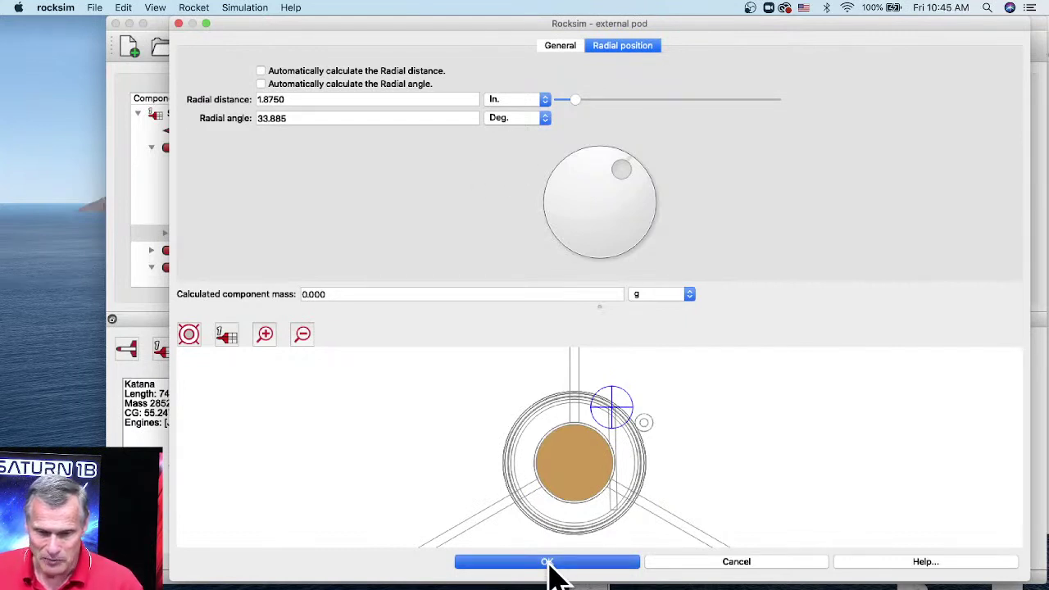
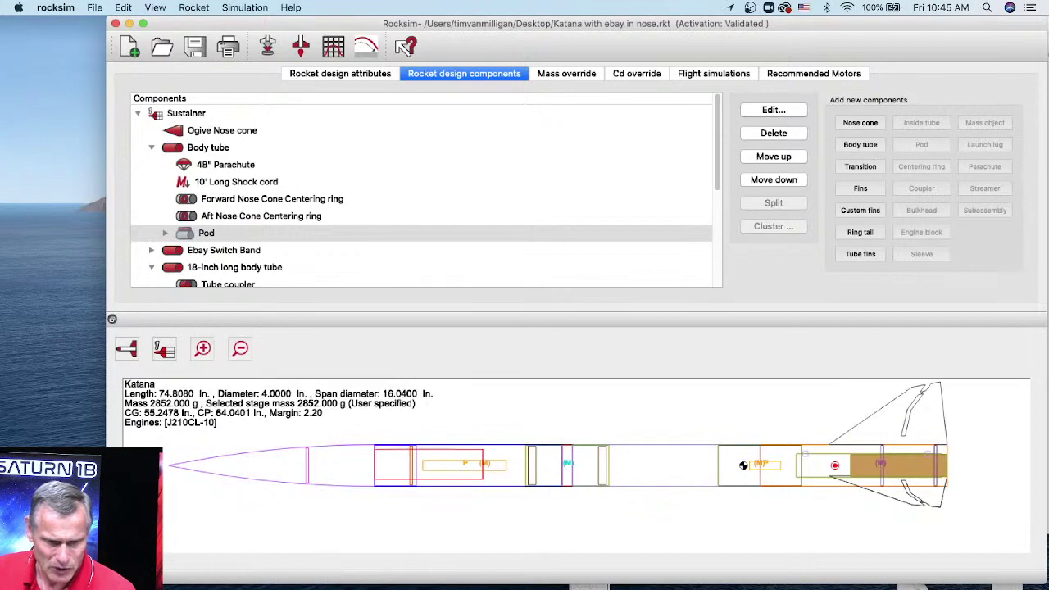
Switch to Safari and show the Rocket Novelties and Gifts category of the Apogee Components shop
{"action": "left_click", "coordinate": [589, 585]}
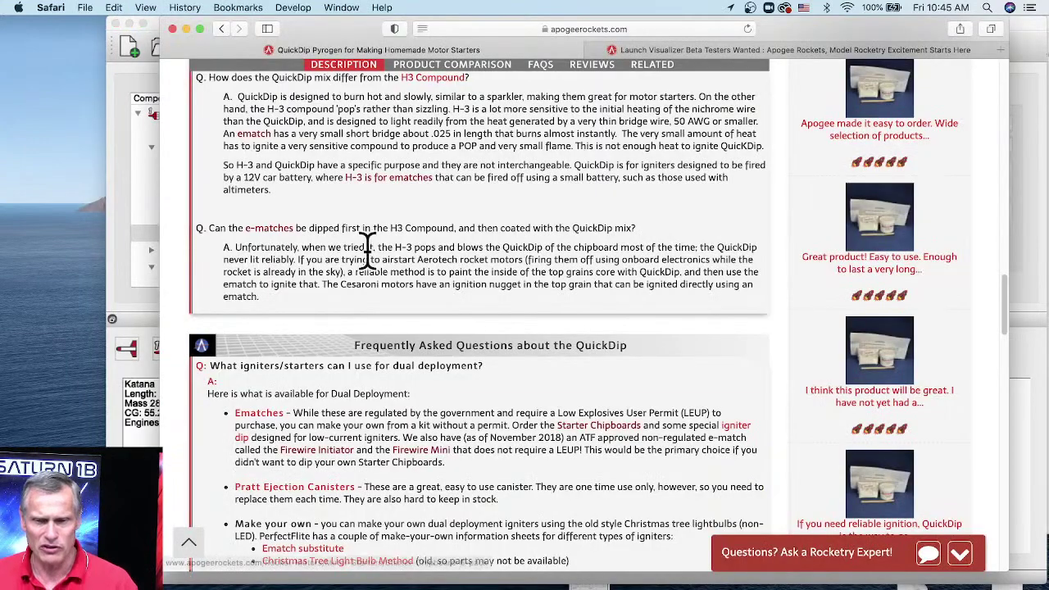
{"action": "scroll", "coordinate": [439, 311], "scroll_direction": "up", "scroll_amount": 15}
{"action": "scroll", "coordinate": [438, 312], "scroll_direction": "up", "scroll_amount": 5}
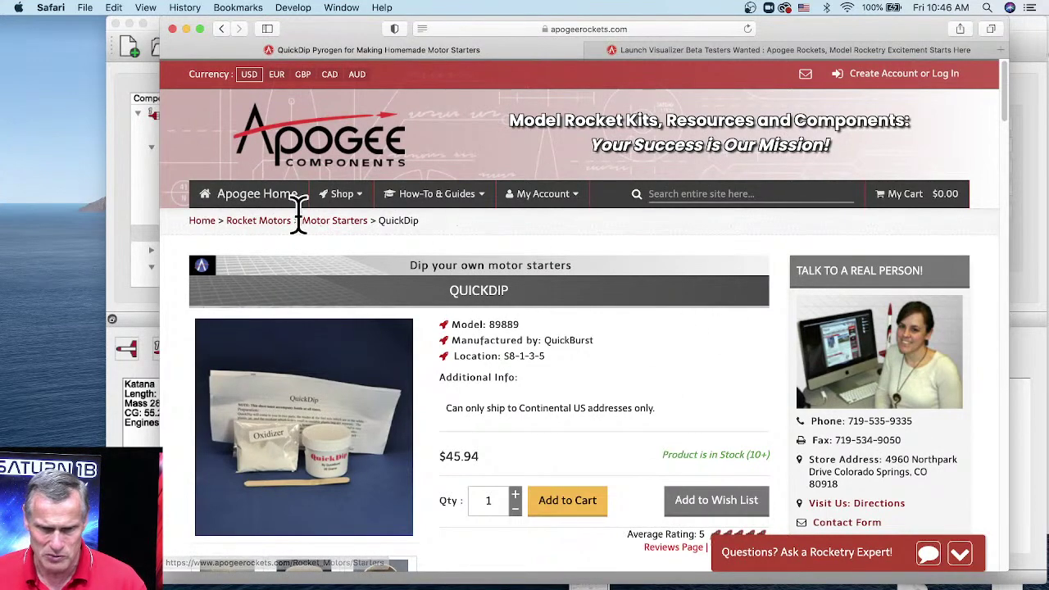
{"action": "left_click", "coordinate": [354, 198]}
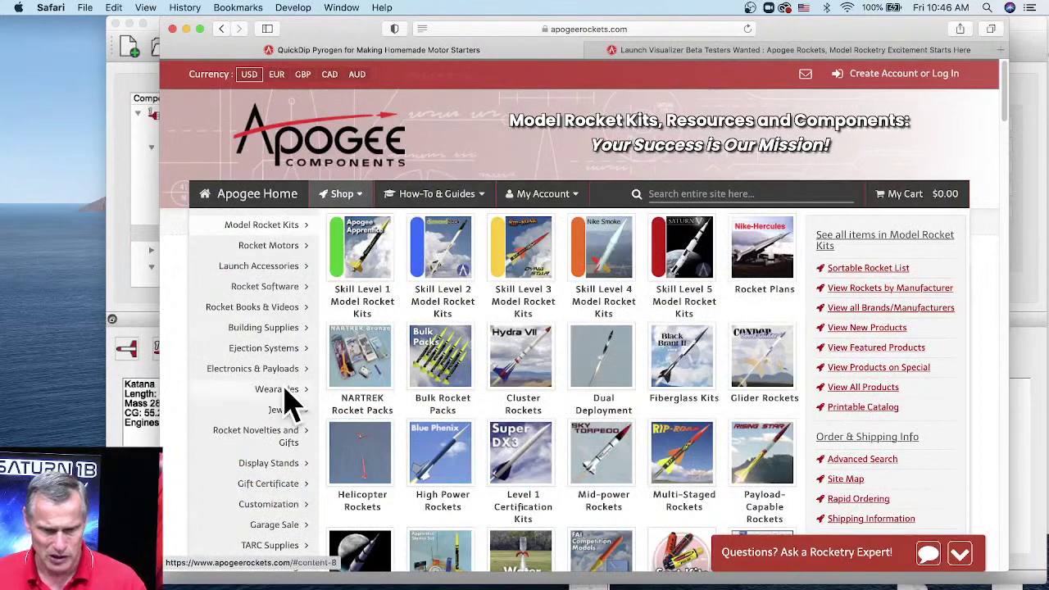
{"action": "scroll", "coordinate": [324, 418], "scroll_direction": "down", "scroll_amount": 3}
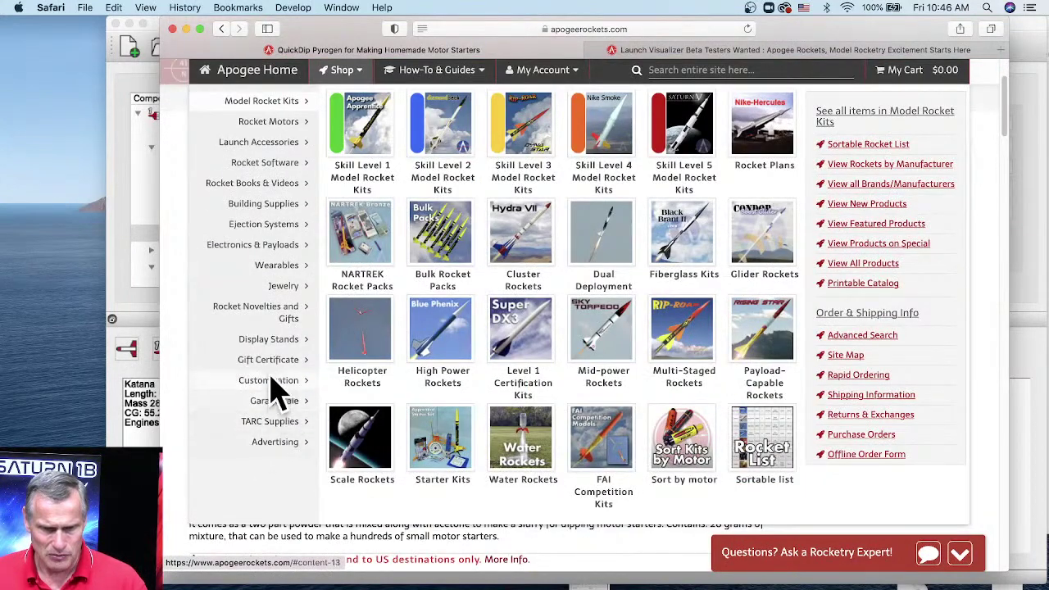
{"action": "left_click", "coordinate": [279, 319]}
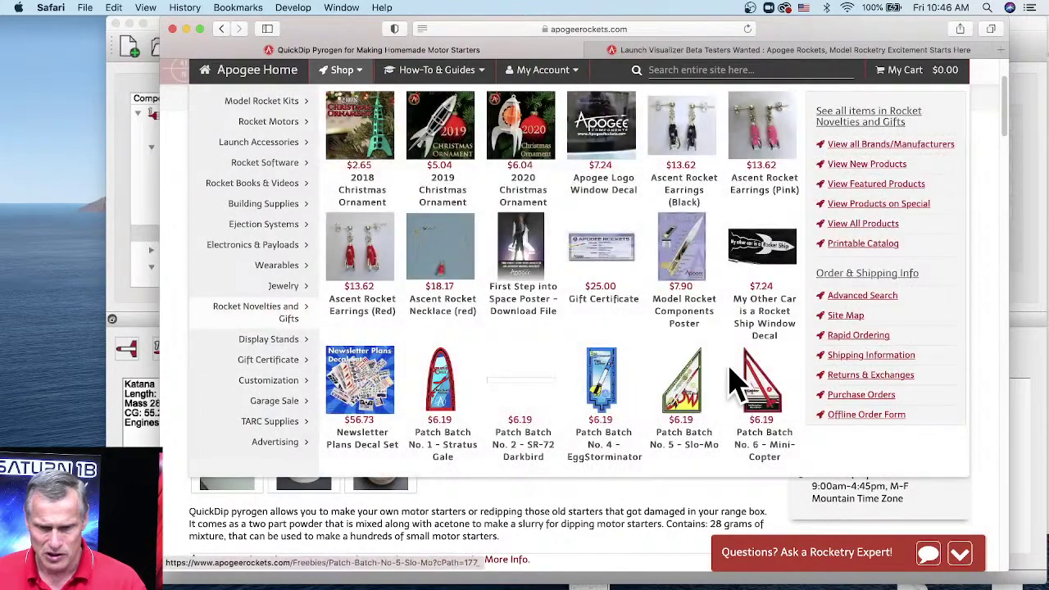
Open the Model Rocket Components Poster product page and review its details
{"action": "scroll", "coordinate": [738, 381], "scroll_direction": "up", "scroll_amount": 1}
{"action": "scroll", "coordinate": [557, 398], "scroll_direction": "up", "scroll_amount": 2}
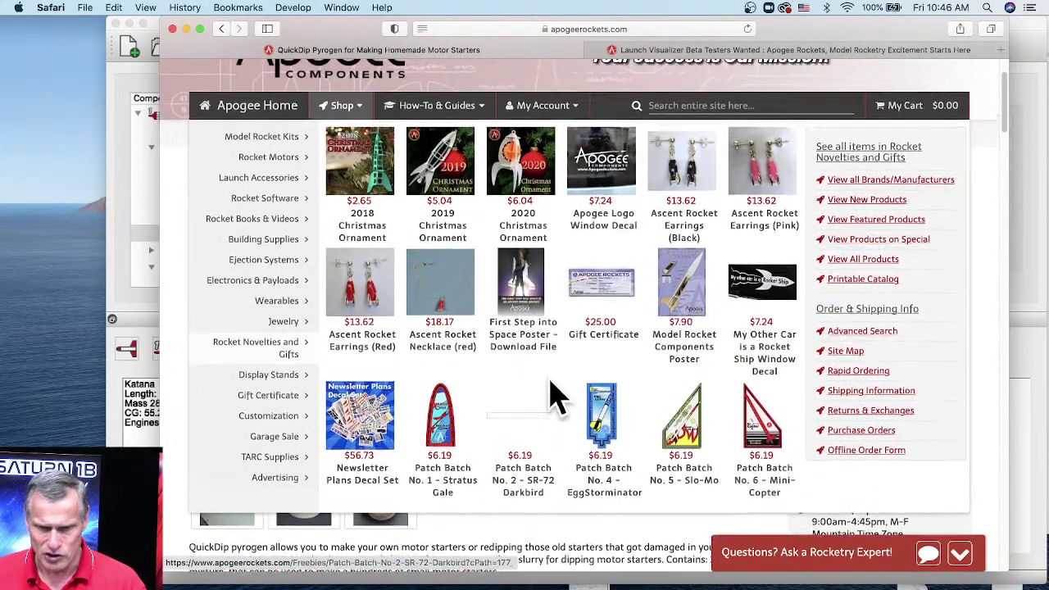
{"action": "scroll", "coordinate": [606, 391], "scroll_direction": "up", "scroll_amount": 3}
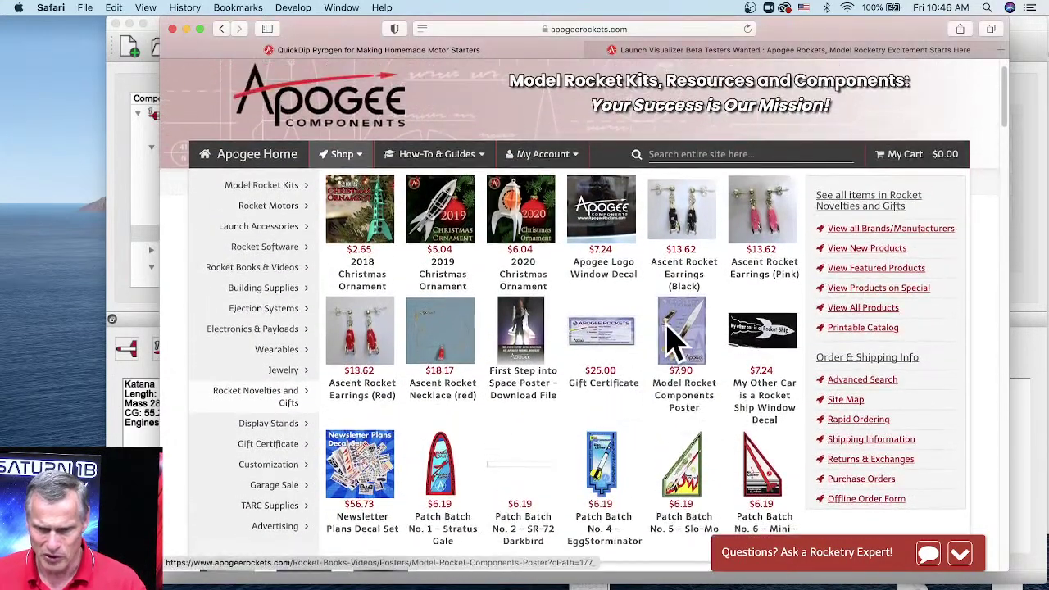
{"action": "left_click", "coordinate": [690, 361]}
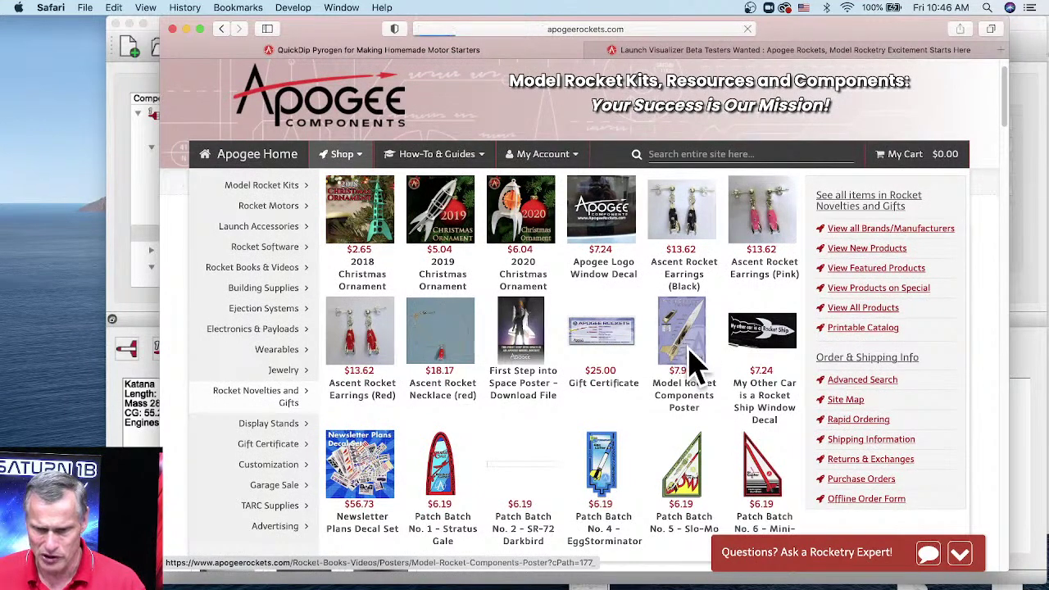
{"action": "scroll", "coordinate": [500, 366], "scroll_direction": "down", "scroll_amount": 4}
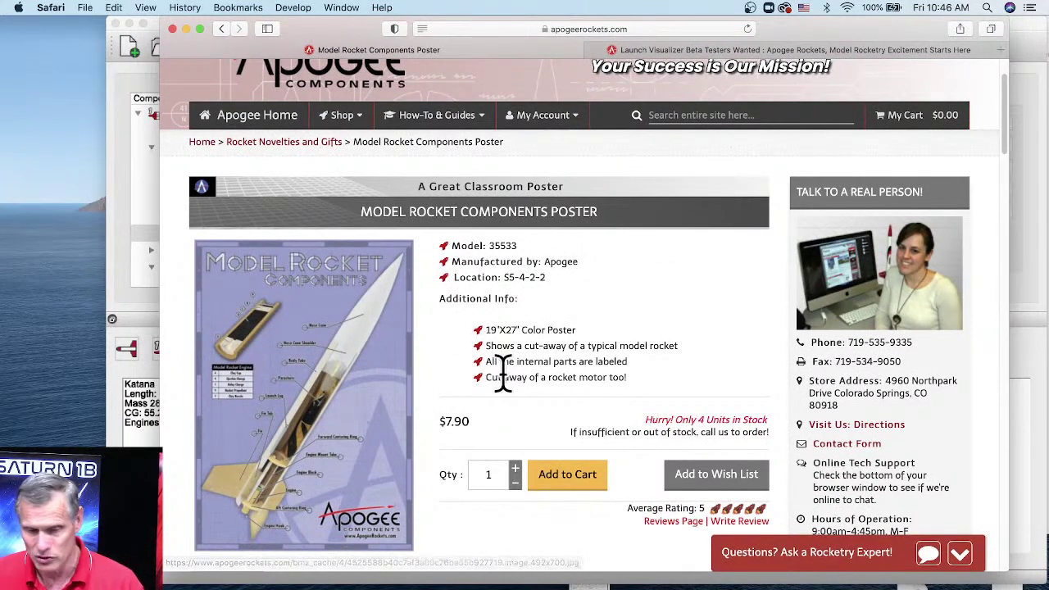
{"action": "scroll", "coordinate": [410, 386], "scroll_direction": "down", "scroll_amount": 1}
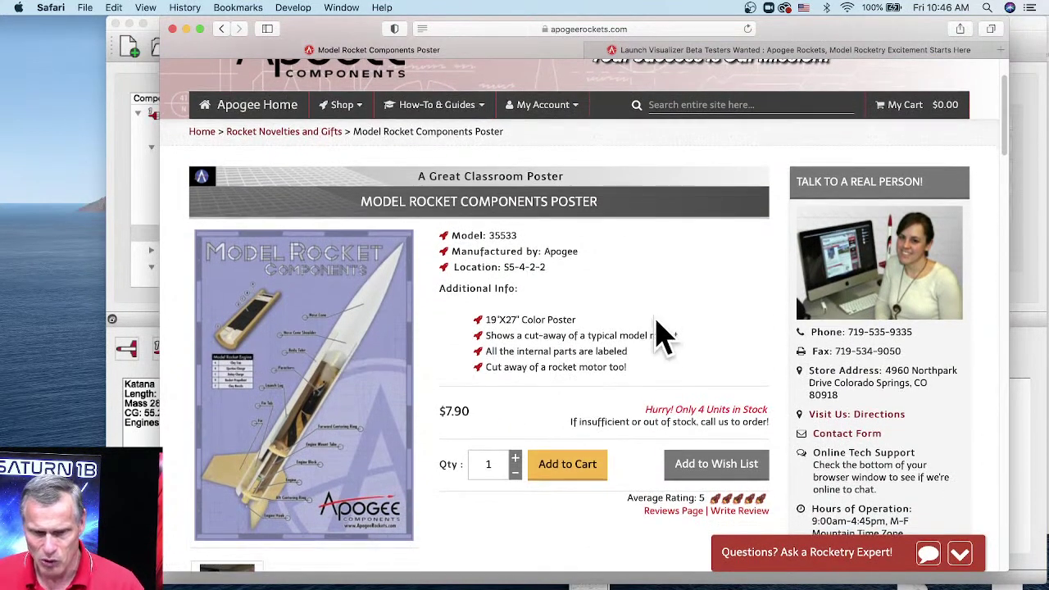
{"action": "scroll", "coordinate": [602, 323], "scroll_direction": "up", "scroll_amount": 2}
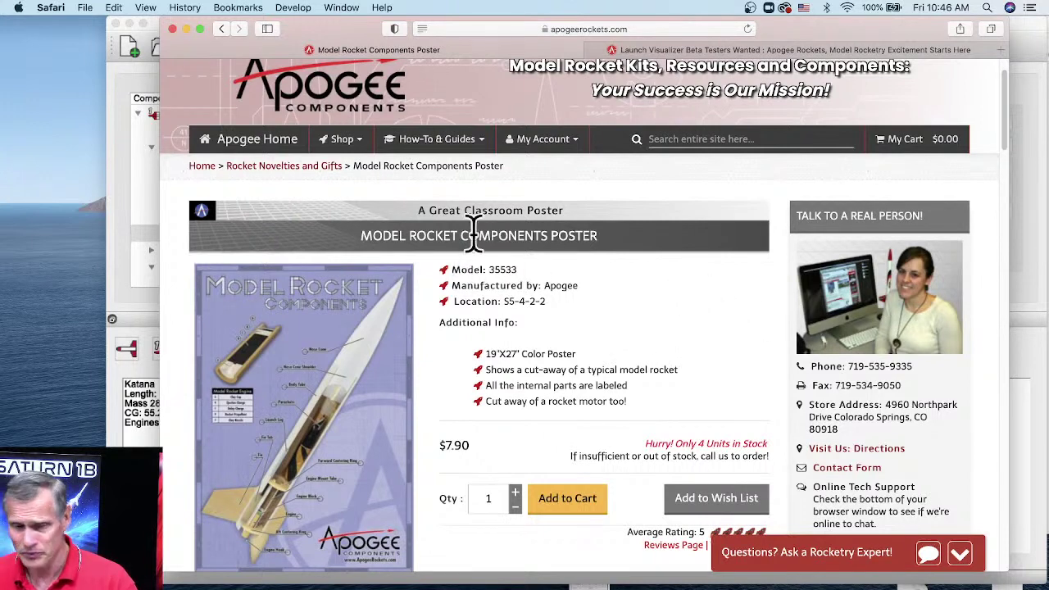
Return to the Apogee website in Safari, search it for 2X4, and open that rocket kit's product page
{"action": "left_click", "coordinate": [145, 167]}
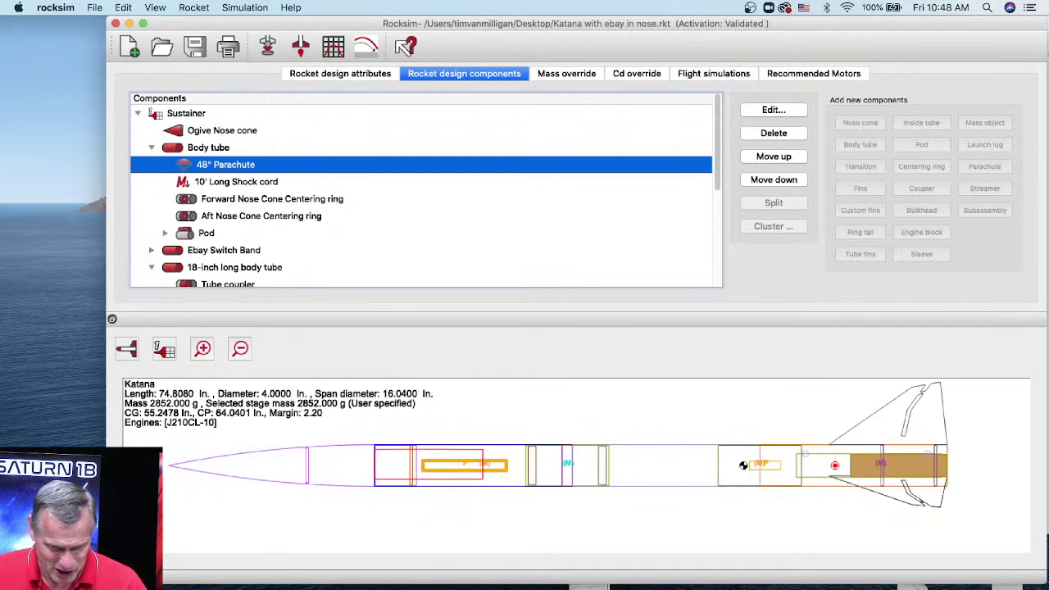
{"action": "left_click", "coordinate": [260, 584]}
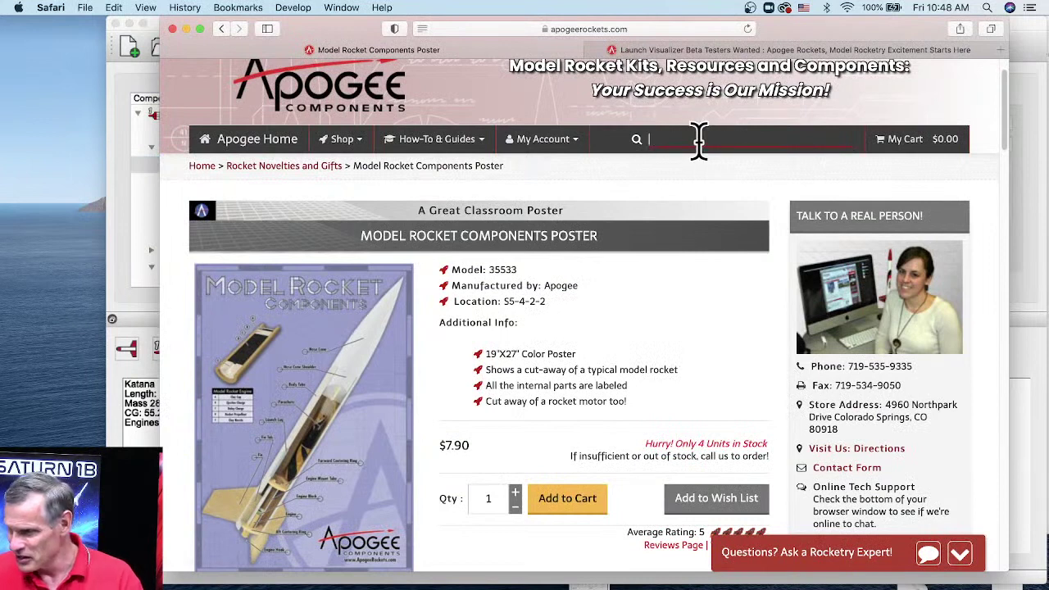
{"action": "type", "text": "2"}
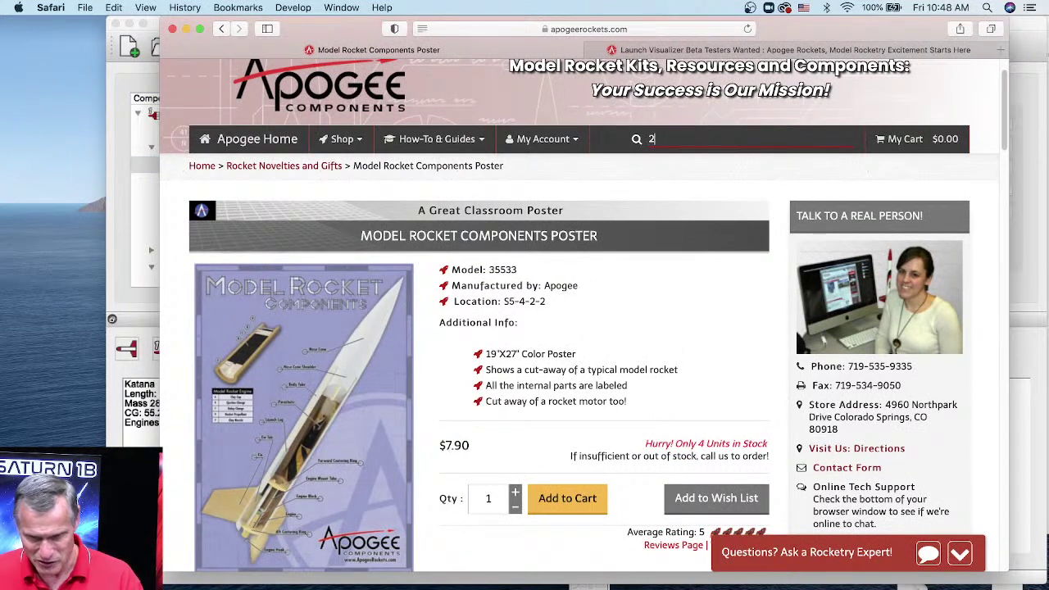
{"action": "type", "text": "X4"}
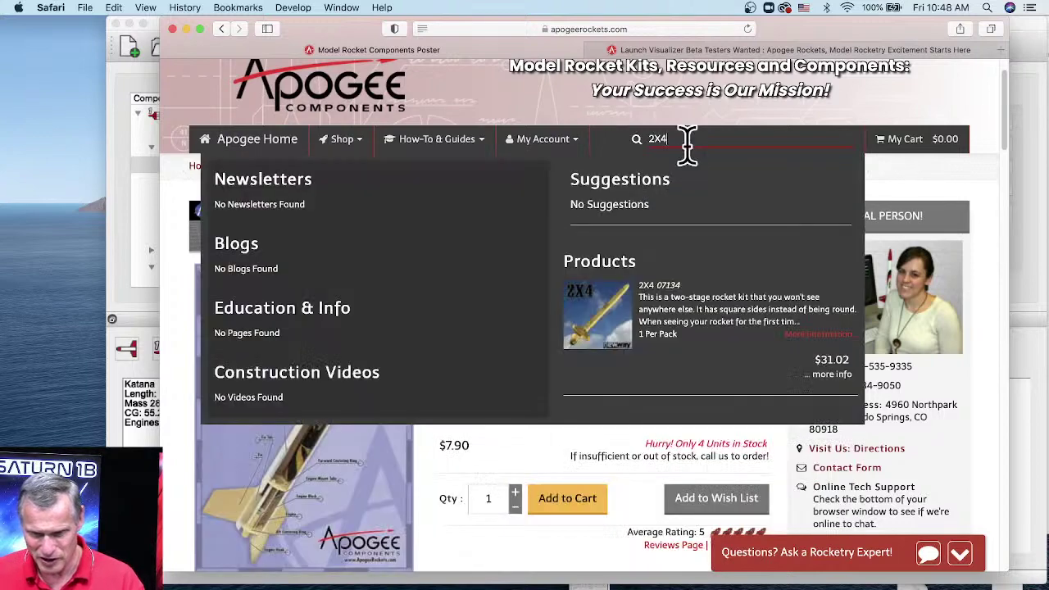
{"action": "left_click", "coordinate": [614, 326]}
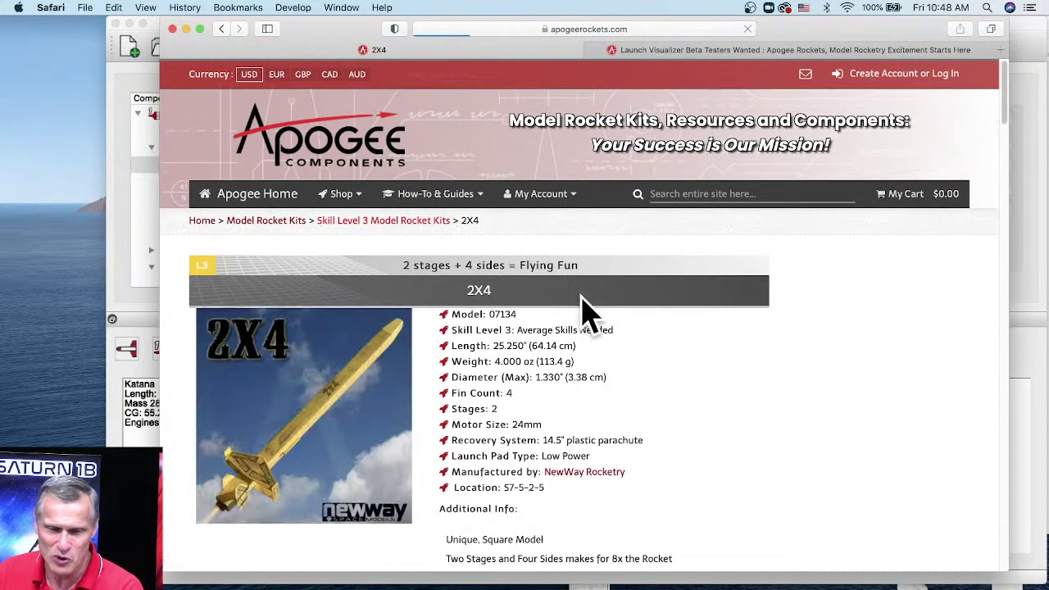
View the 2X4 kit's enlarged picture and product details, and go to its RockSim file section
{"action": "left_click", "coordinate": [360, 373]}
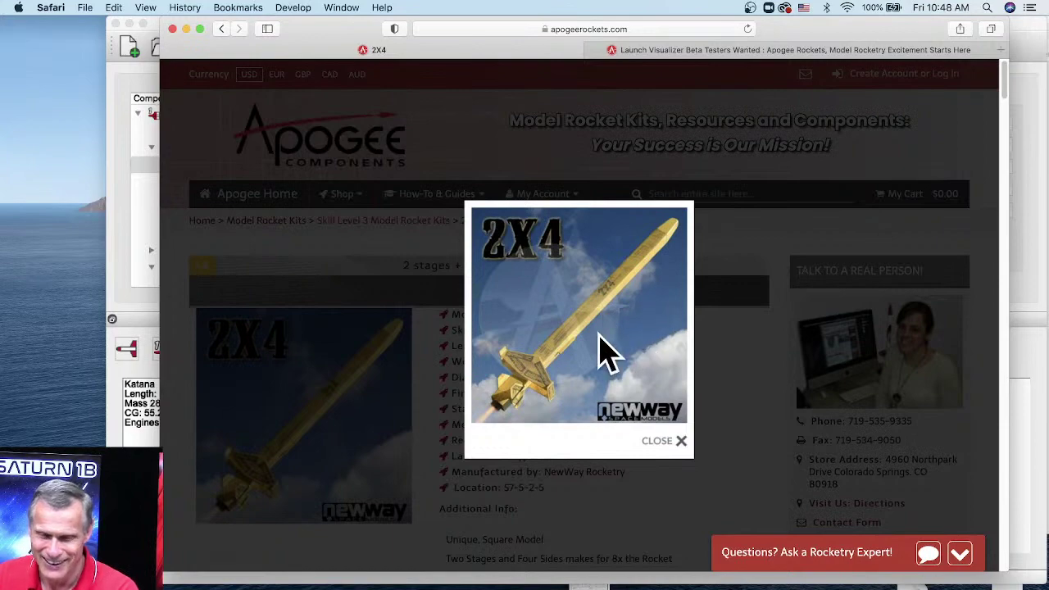
{"action": "left_click", "coordinate": [662, 446]}
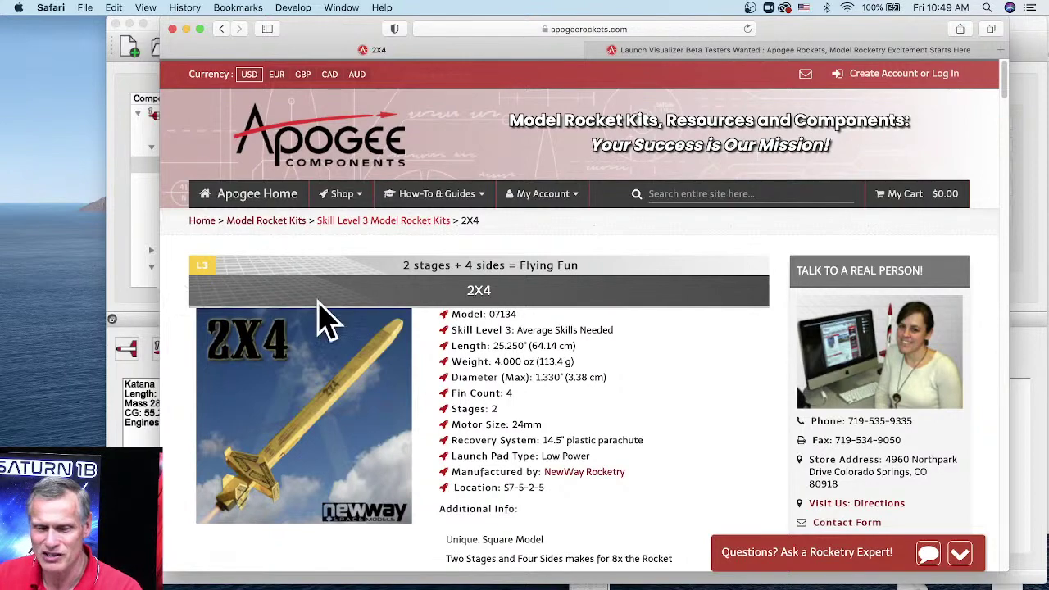
{"action": "scroll", "coordinate": [499, 413], "scroll_direction": "down", "scroll_amount": 5}
{"action": "scroll", "coordinate": [470, 349], "scroll_direction": "down", "scroll_amount": 1}
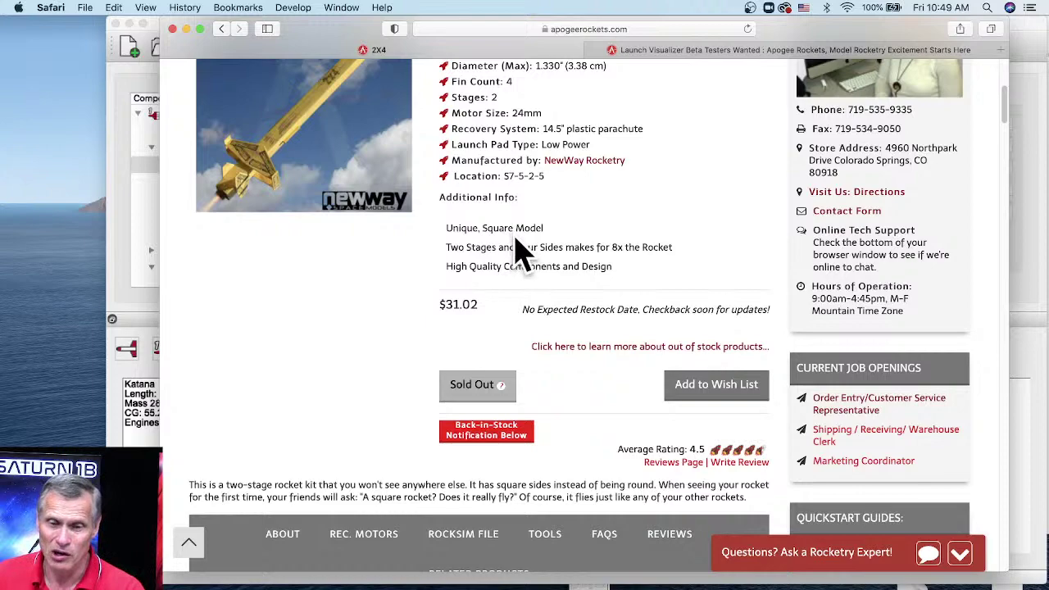
{"action": "scroll", "coordinate": [442, 315], "scroll_direction": "up", "scroll_amount": 3}
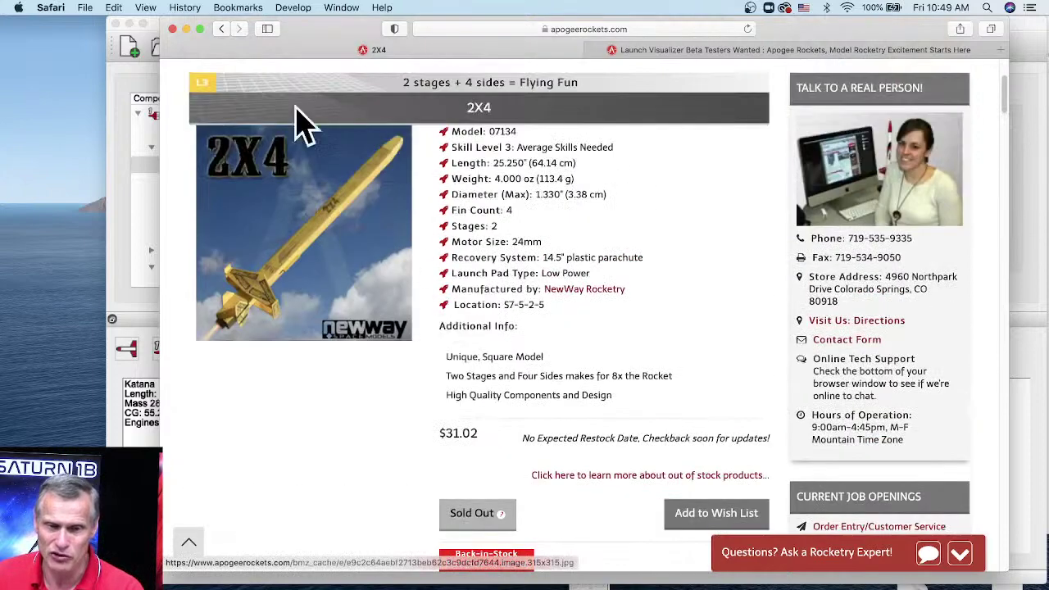
{"action": "scroll", "coordinate": [512, 279], "scroll_direction": "down", "scroll_amount": 8}
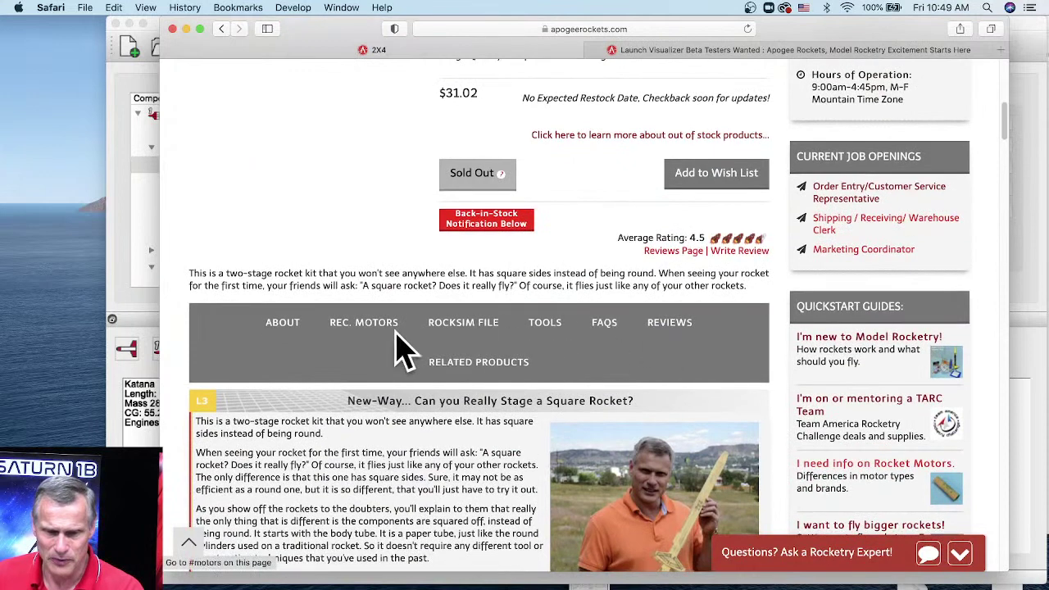
{"action": "left_click", "coordinate": [468, 344]}
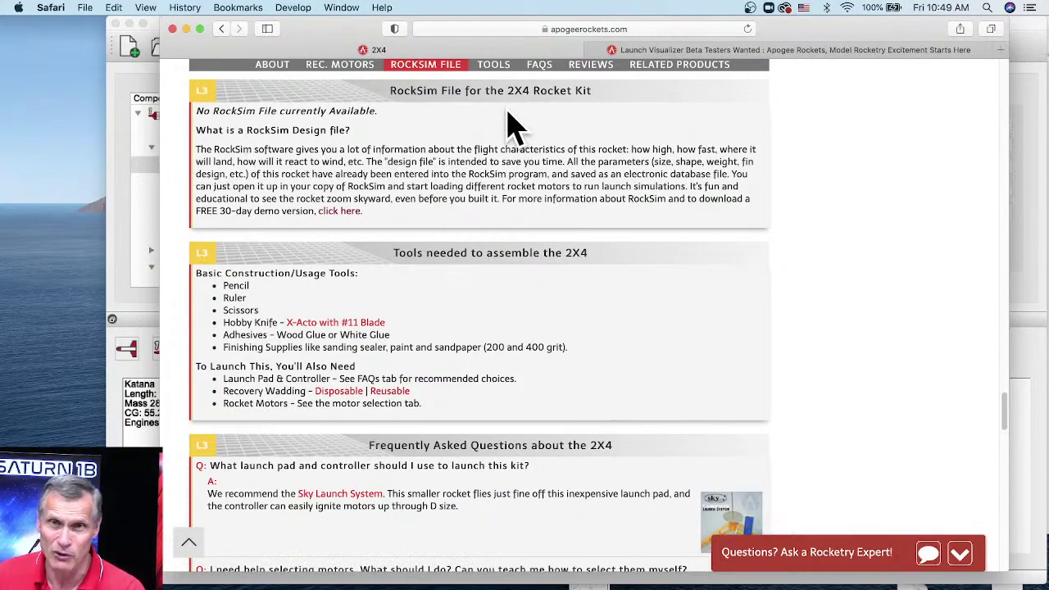
Open the RockSim product page from the Rocket Software category of the Apogee Components shop
{"action": "scroll", "coordinate": [623, 225], "scroll_direction": "up", "scroll_amount": 3}
{"action": "scroll", "coordinate": [622, 225], "scroll_direction": "up", "scroll_amount": 20}
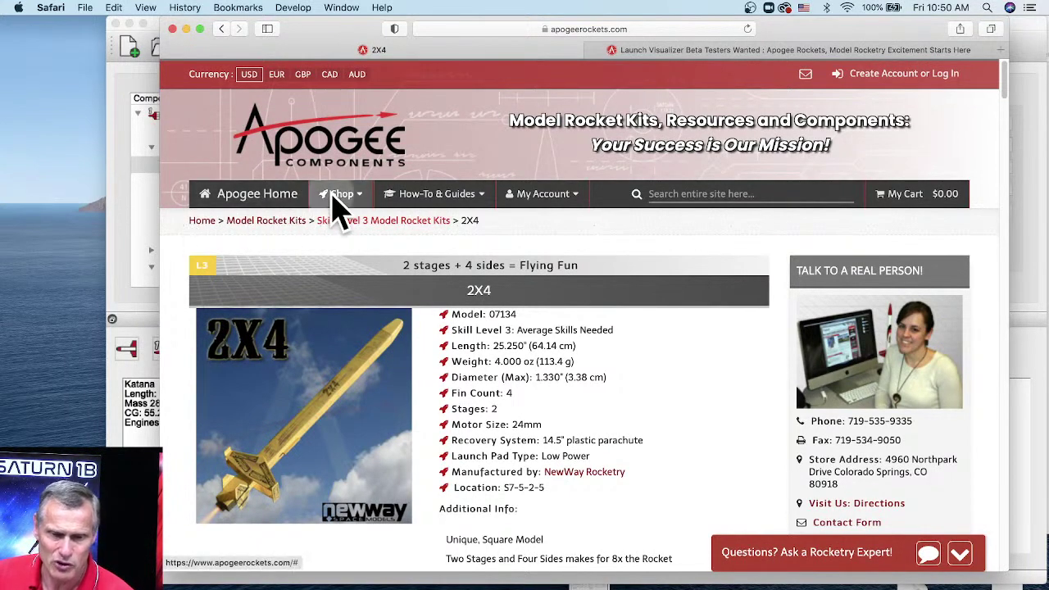
{"action": "mouse_move", "coordinate": [339, 201]}
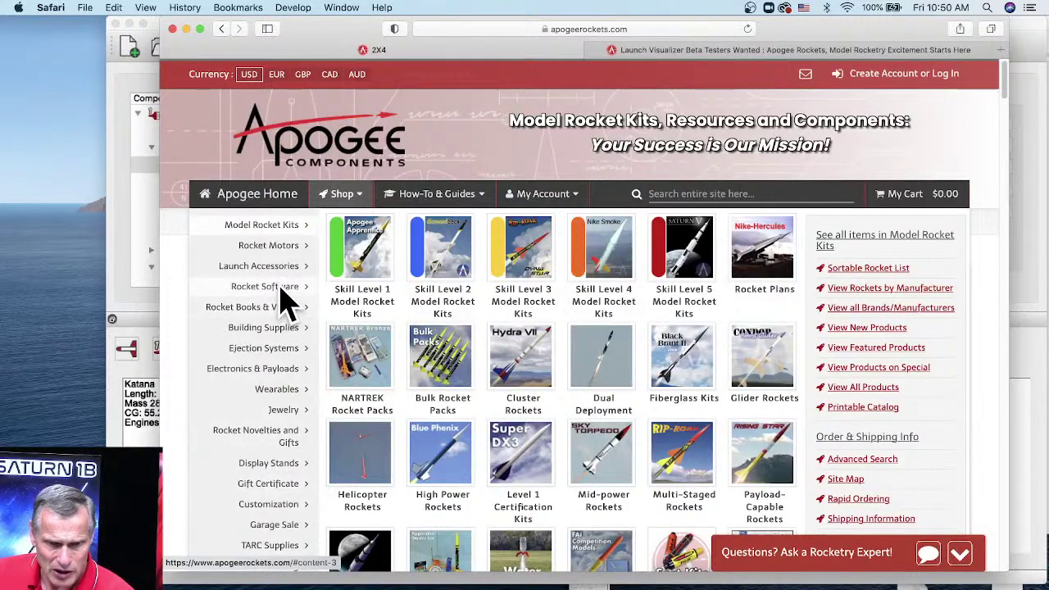
{"action": "mouse_move", "coordinate": [281, 288]}
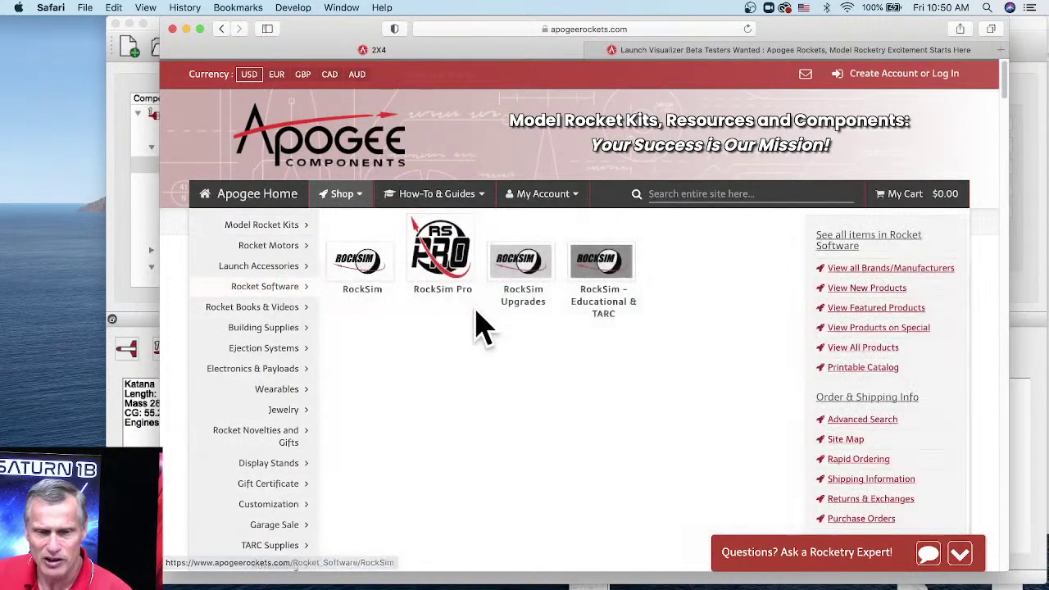
{"action": "left_click", "coordinate": [357, 282]}
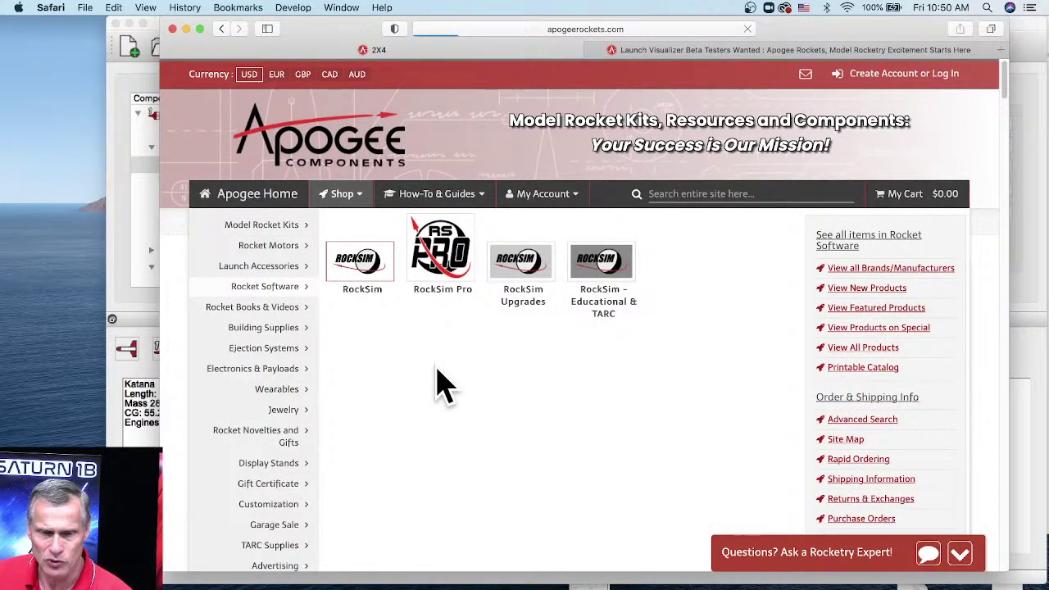
Review the RockSim v10 single-user download options, price and additional information links
{"action": "scroll", "coordinate": [434, 430], "scroll_direction": "down", "scroll_amount": 5}
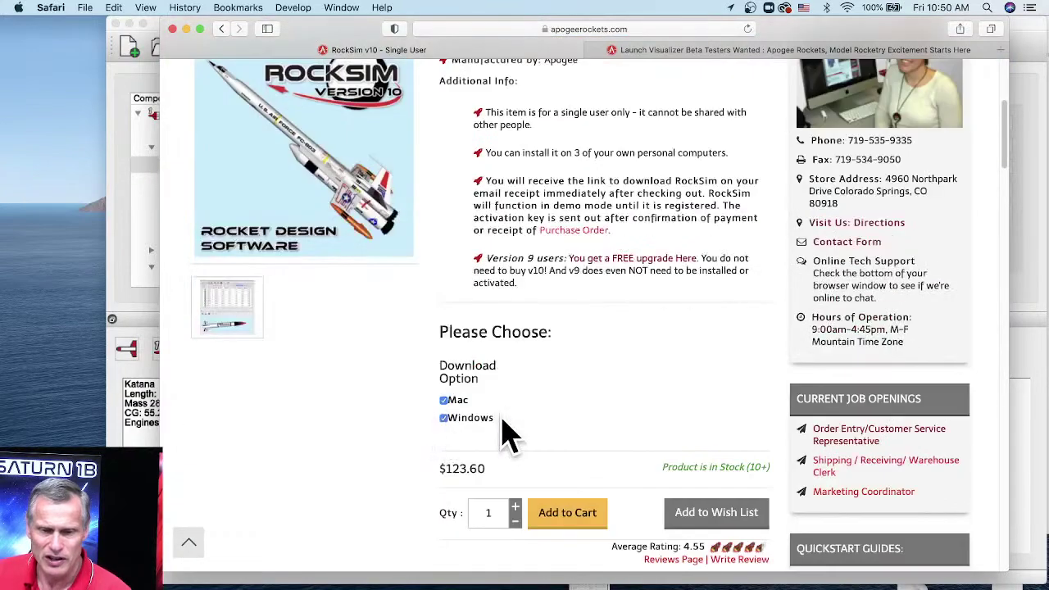
{"action": "scroll", "coordinate": [461, 443], "scroll_direction": "down", "scroll_amount": 4}
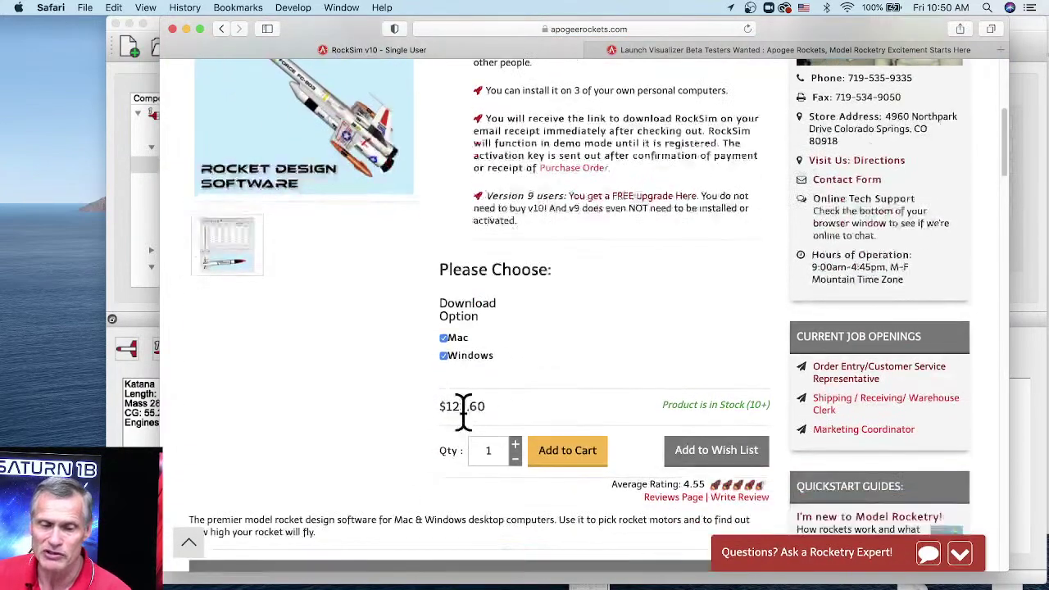
{"action": "scroll", "coordinate": [433, 414], "scroll_direction": "down", "scroll_amount": 7}
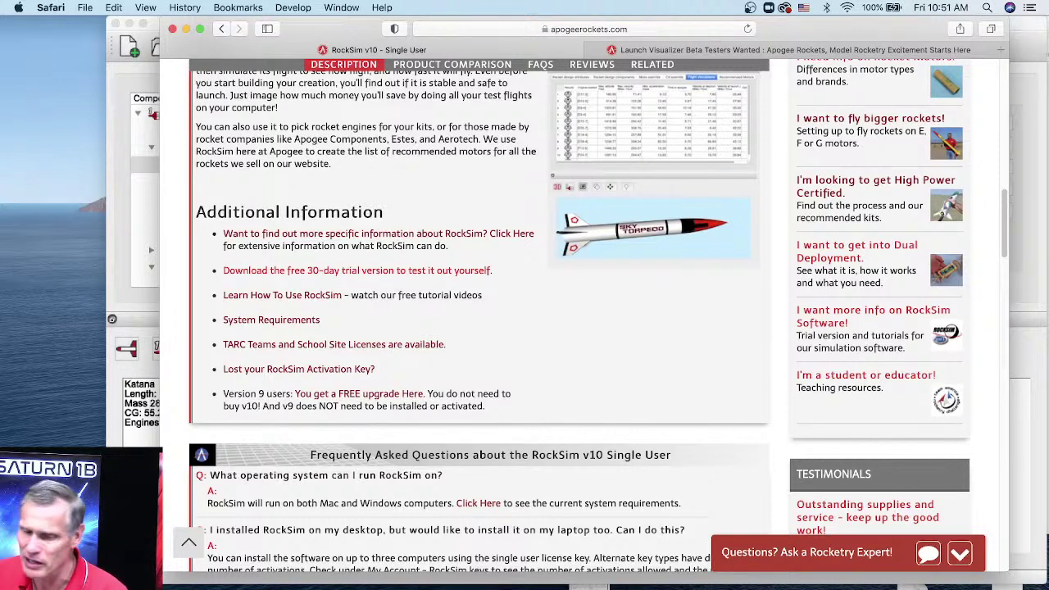
Switch to RockSim, display the Katana design in 3D with all parts opaque, and rotate the rocket to inspect it
{"action": "left_click", "coordinate": [1038, 265]}
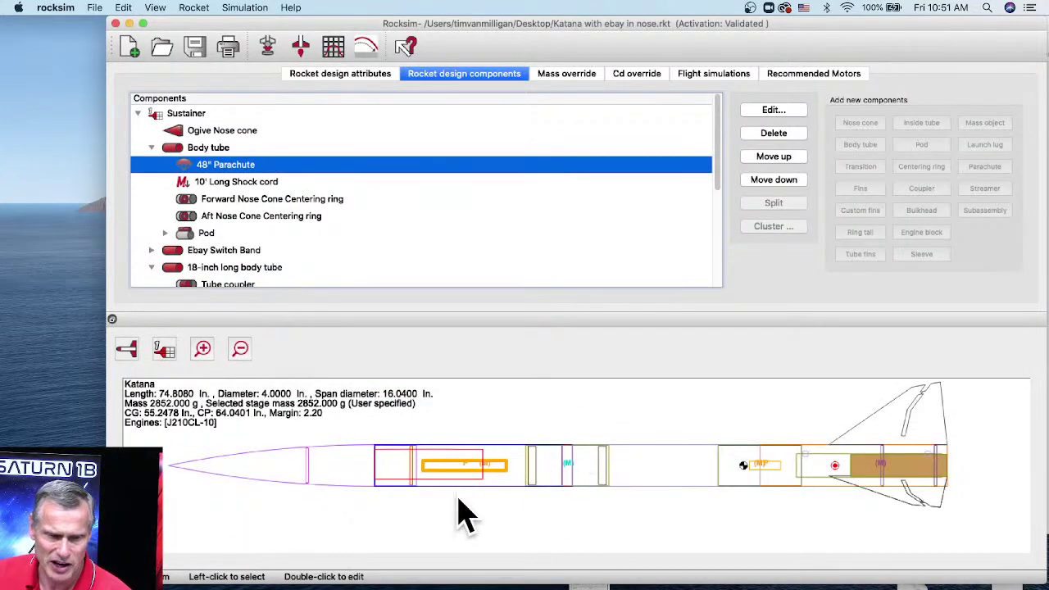
{"action": "left_click", "coordinate": [126, 349]}
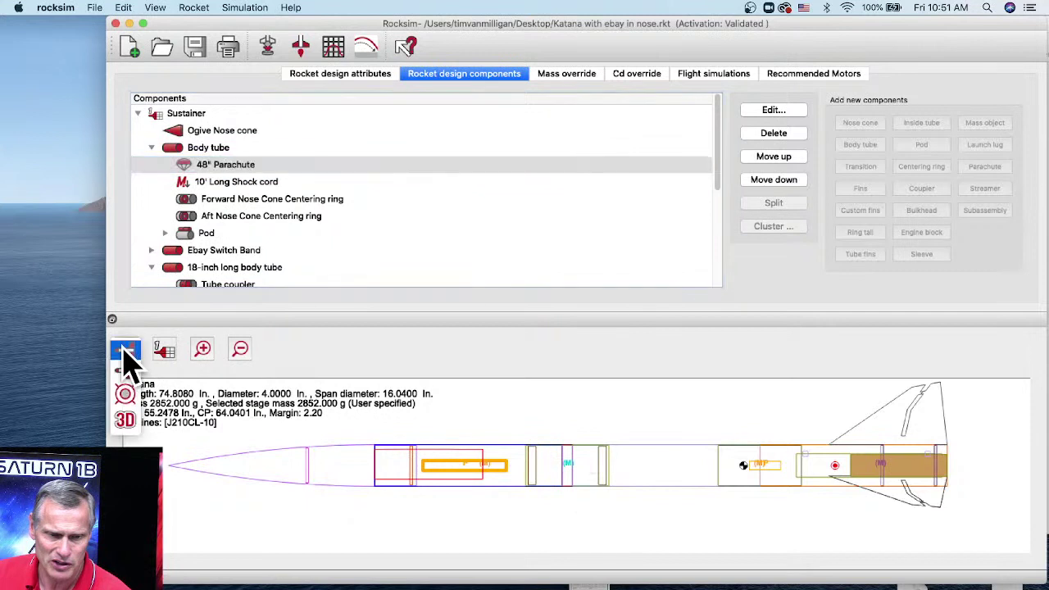
{"action": "left_click", "coordinate": [125, 420]}
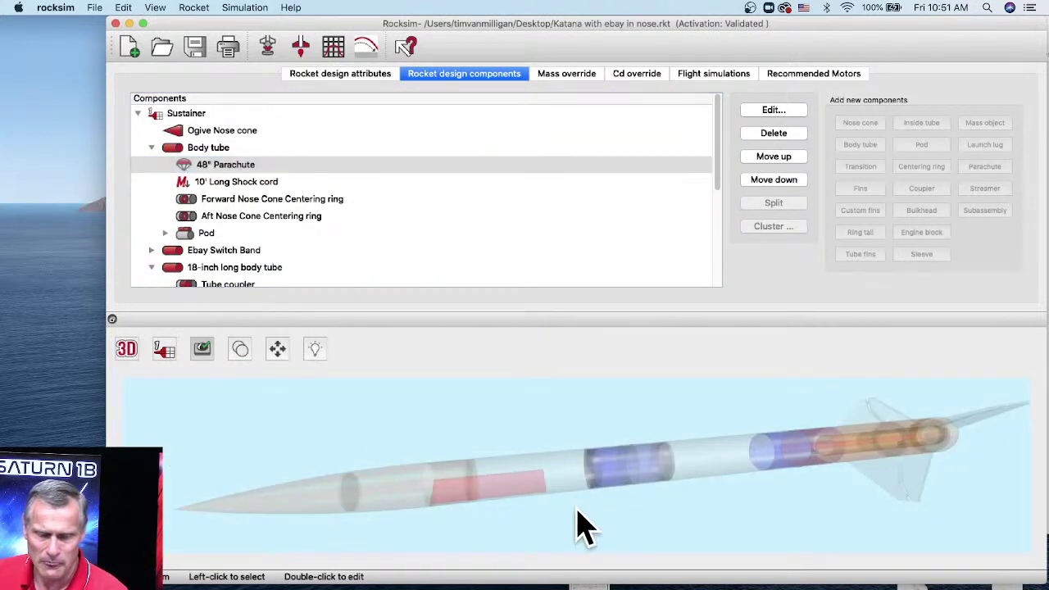
{"action": "left_click", "coordinate": [579, 526]}
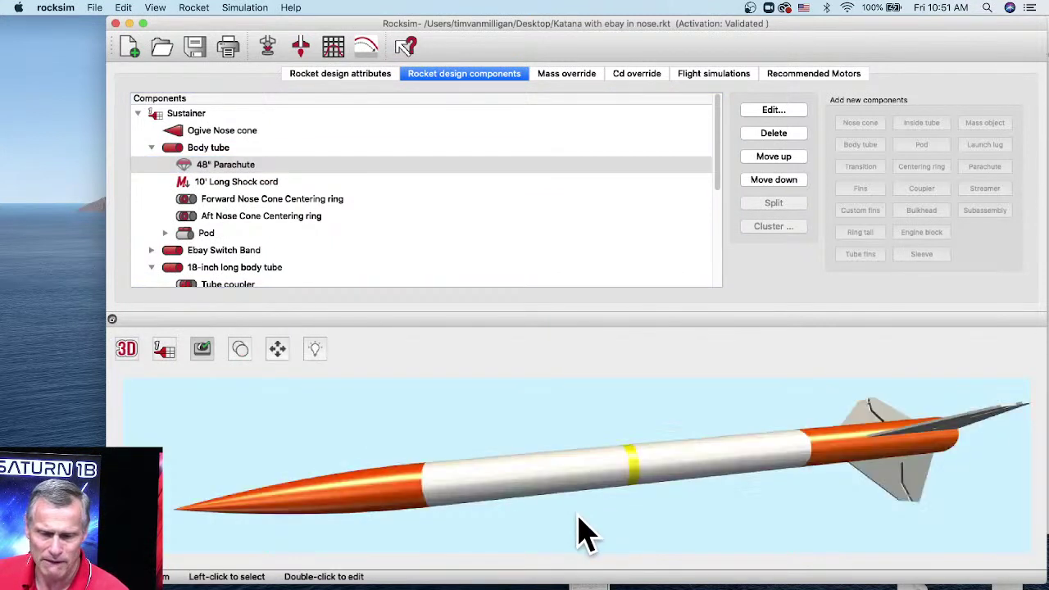
{"action": "left_click_drag", "start_coordinate": [517, 417], "coordinate": [565, 420]}
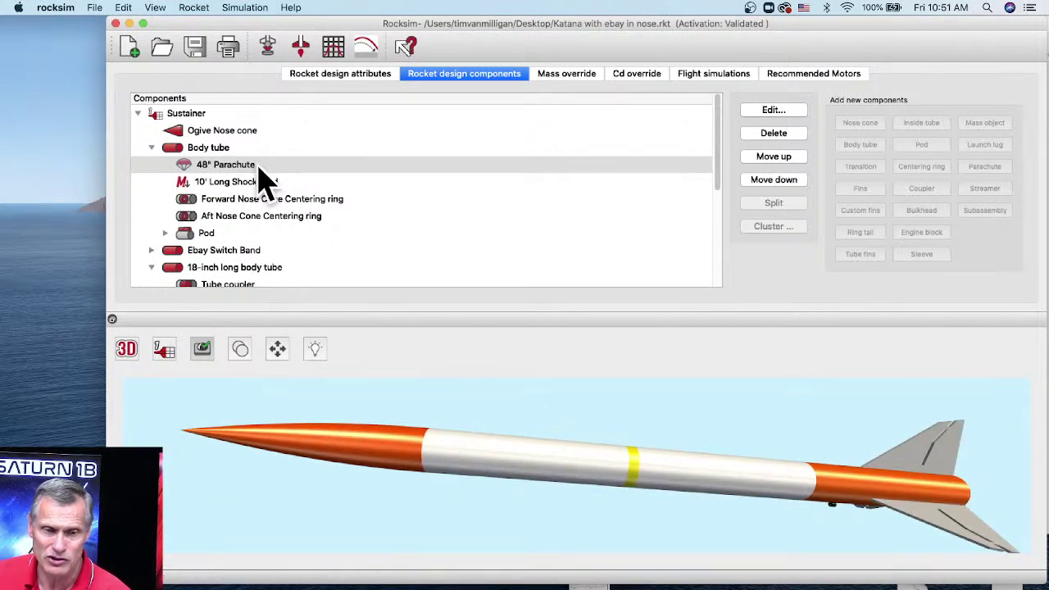
Try G10 fiberglass as the material of the Katana's Ogive nose cone, and discard the change
{"action": "left_click", "coordinate": [220, 133]}
{"action": "double_click", "coordinate": [218, 133]}
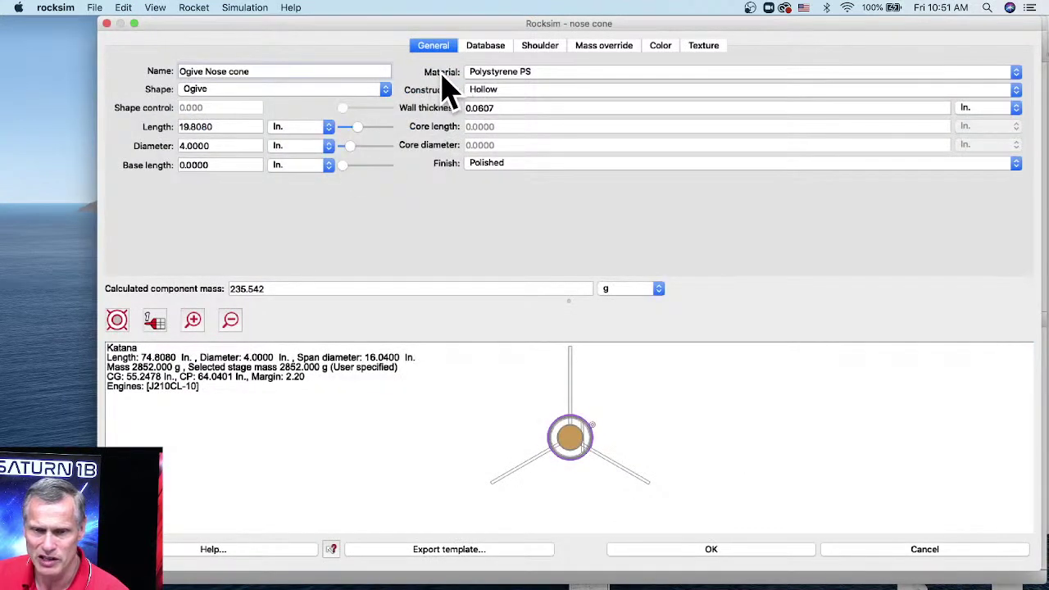
{"action": "left_click", "coordinate": [544, 72]}
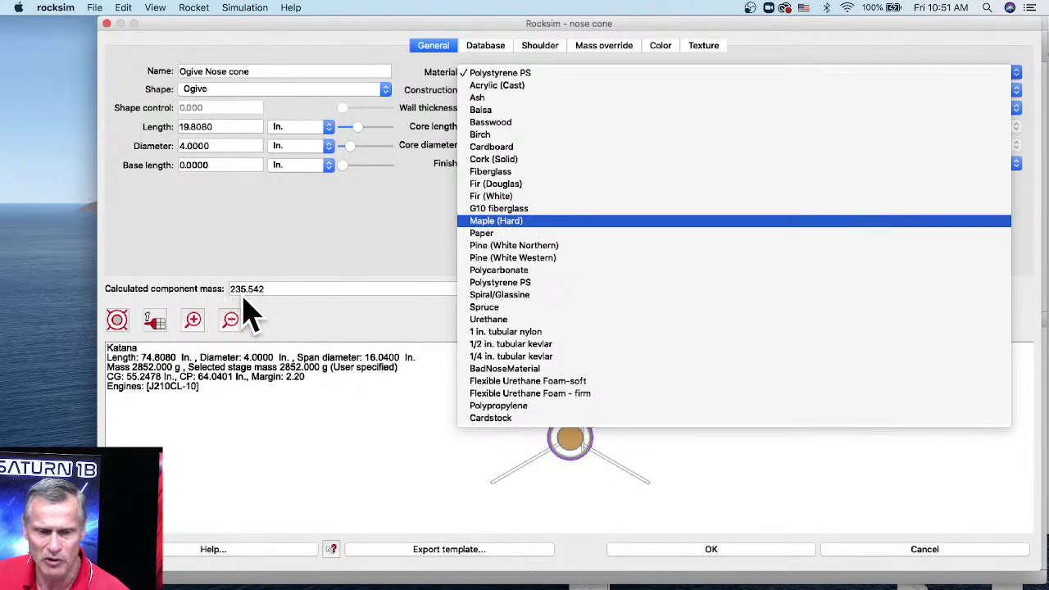
{"action": "left_click", "coordinate": [496, 209]}
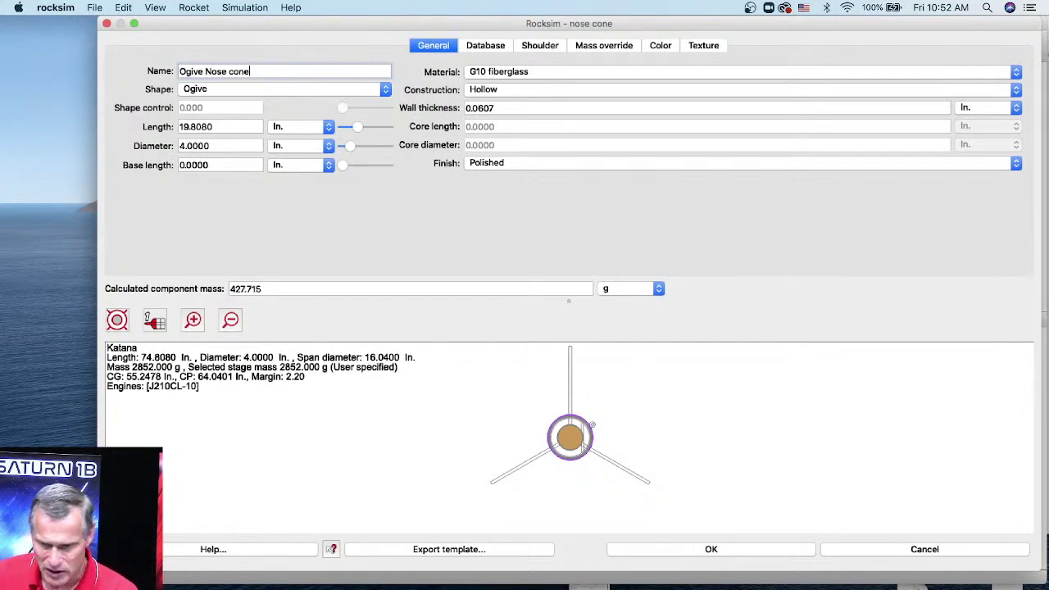
{"action": "left_click", "coordinate": [904, 554]}
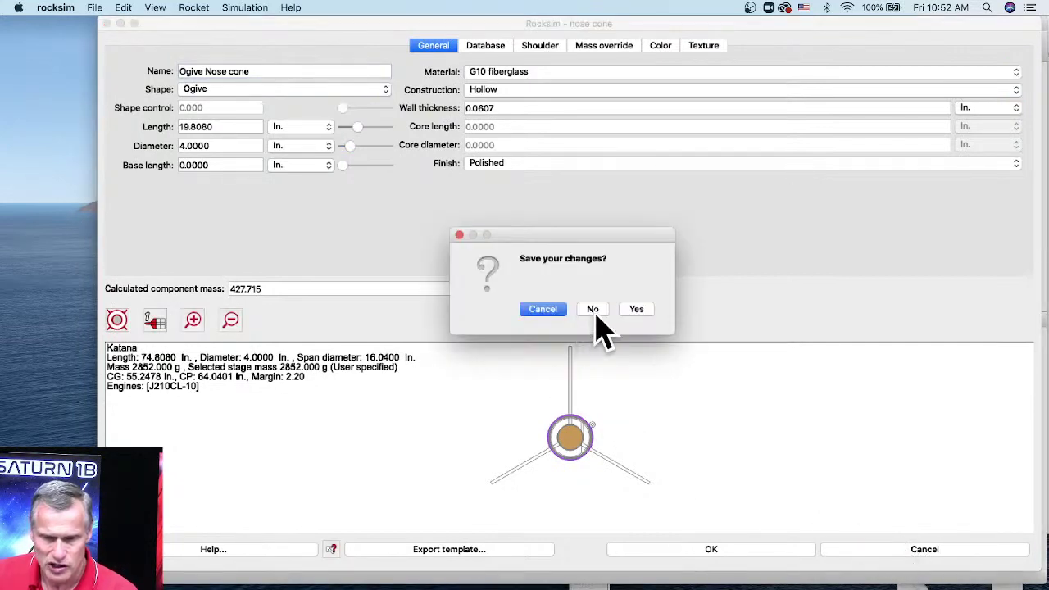
{"action": "left_click", "coordinate": [593, 310]}
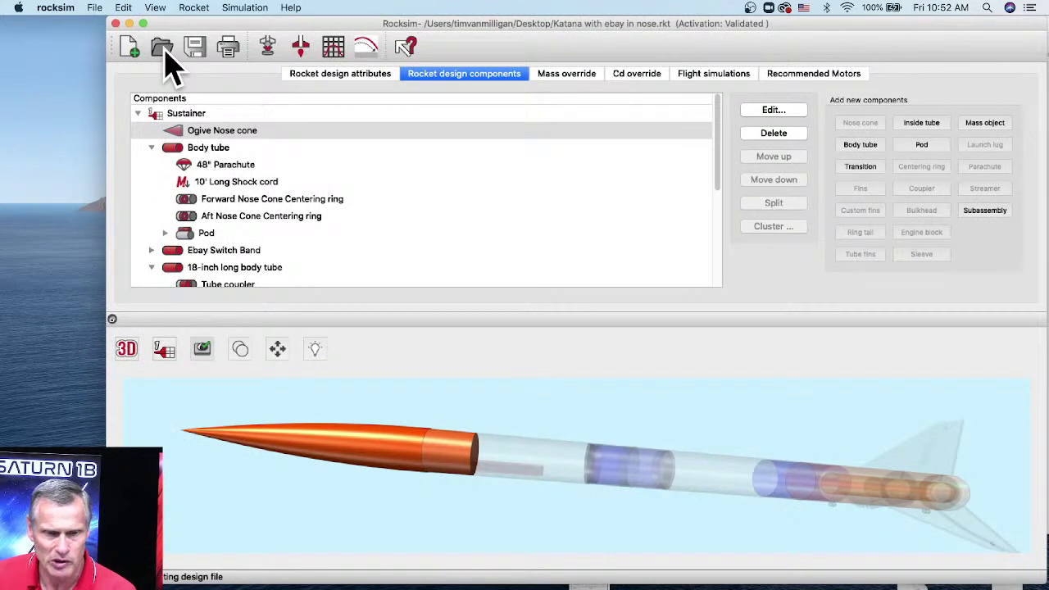
Open the design Apogee Blue Streak.rkt from the Apogee Components folder, saving the changes to the Katana design
{"action": "left_click", "coordinate": [164, 52]}
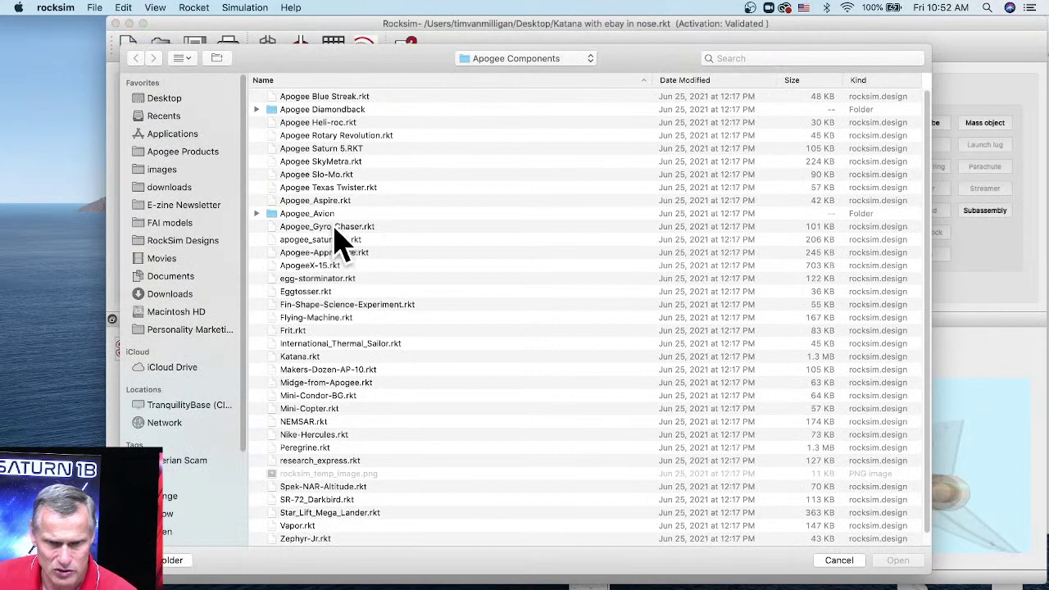
{"action": "left_click", "coordinate": [335, 97]}
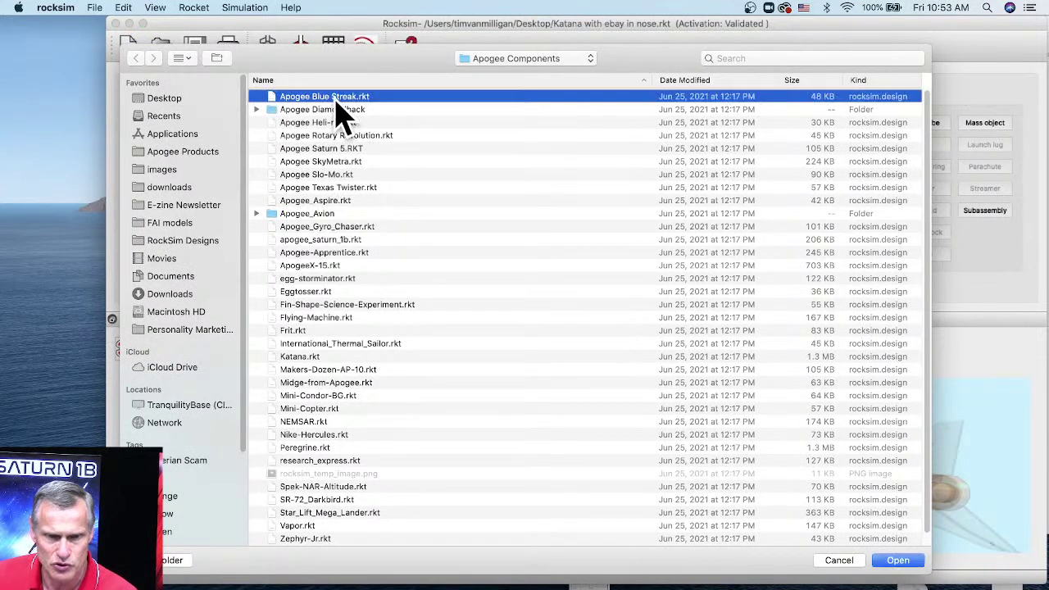
{"action": "left_click", "coordinate": [898, 561]}
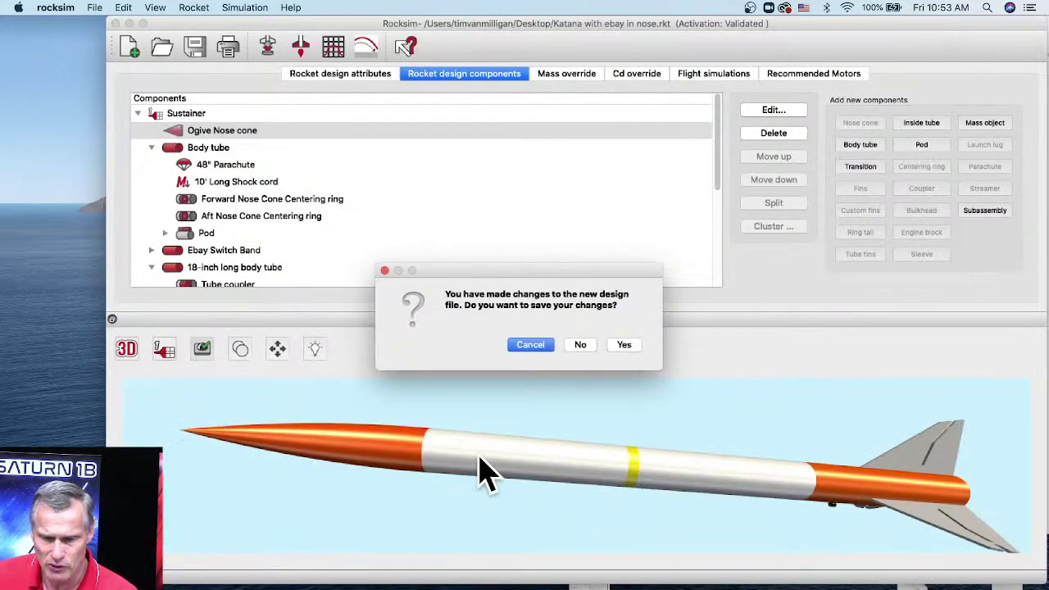
{"action": "left_click", "coordinate": [626, 345]}
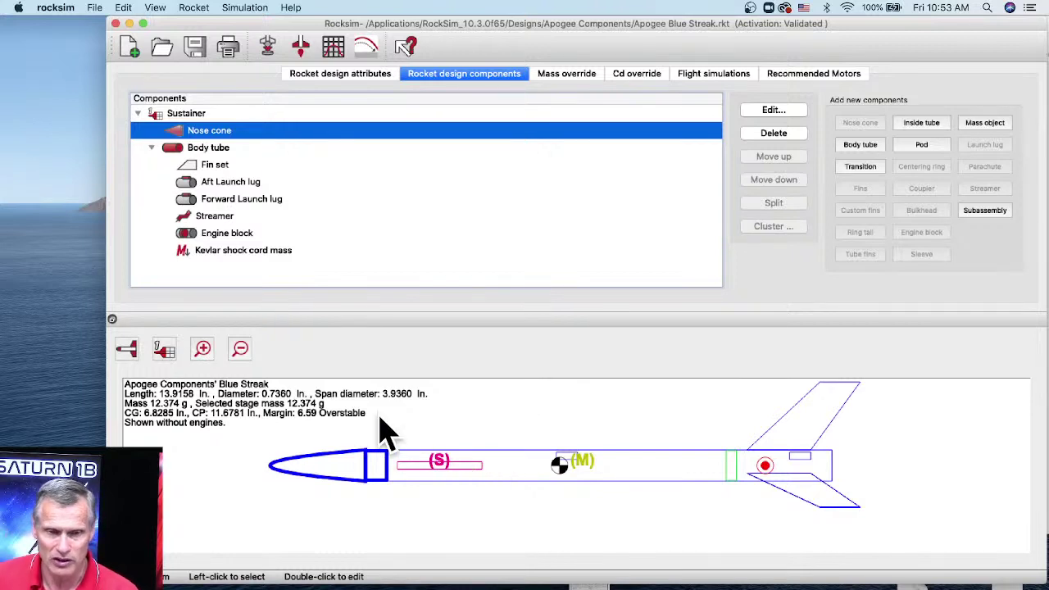
Add the Sunward 29052 2" x 20" Nylon streamer to the body tube, placed 5.125 in. from the tube's front
{"action": "left_click", "coordinate": [205, 151]}
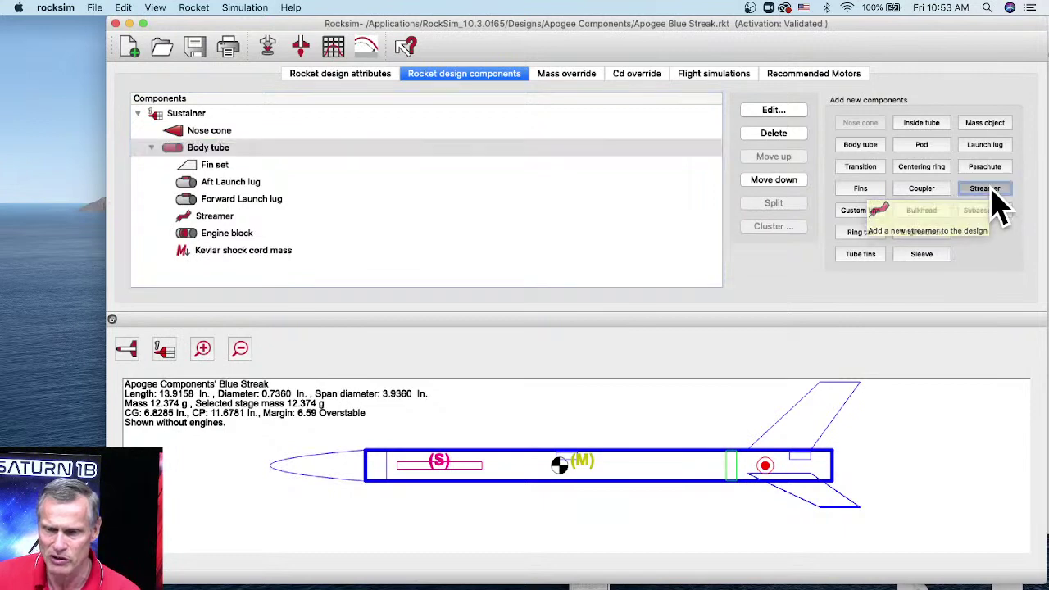
{"action": "left_click", "coordinate": [990, 190]}
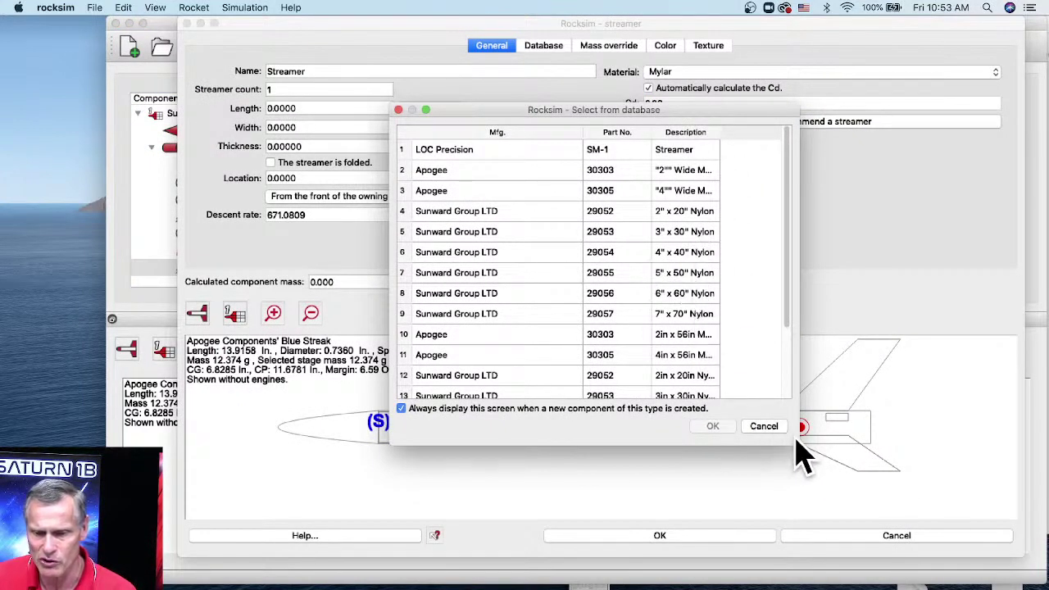
{"action": "left_click_drag", "start_coordinate": [801, 445], "coordinate": [878, 497]}
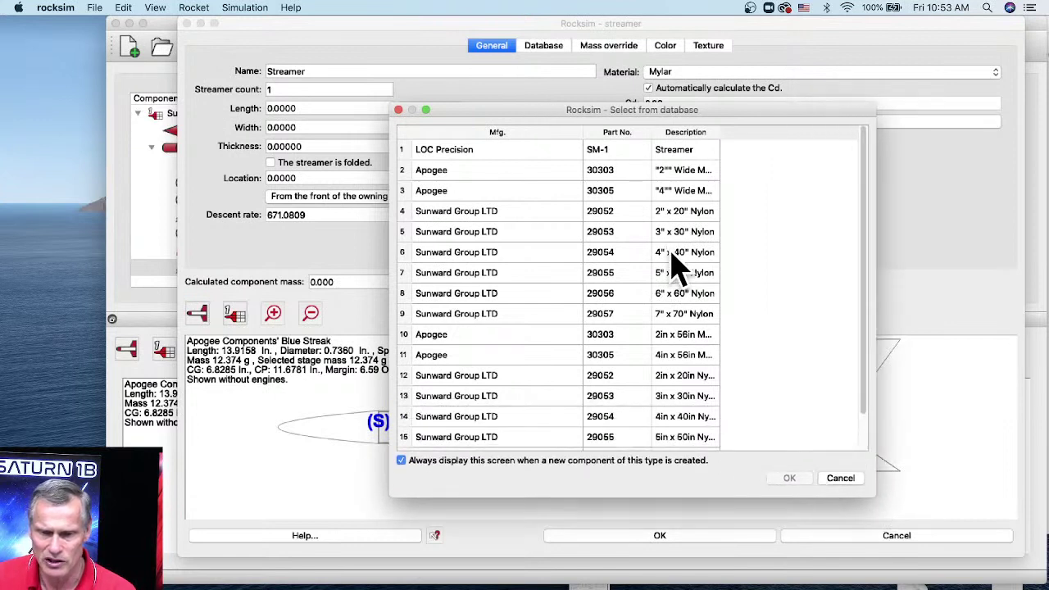
{"action": "left_click", "coordinate": [679, 212]}
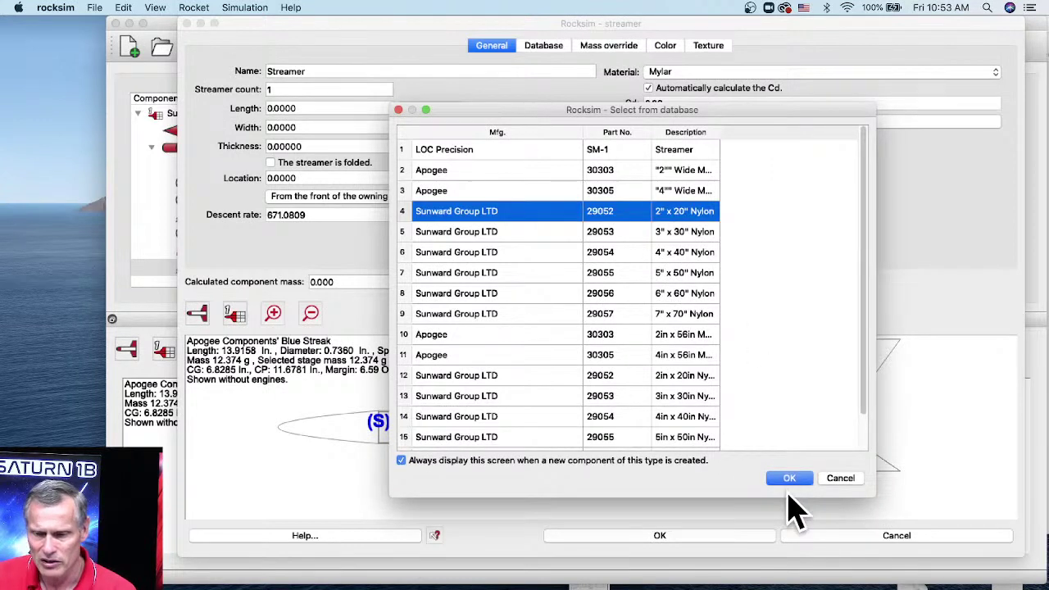
{"action": "left_click", "coordinate": [788, 479]}
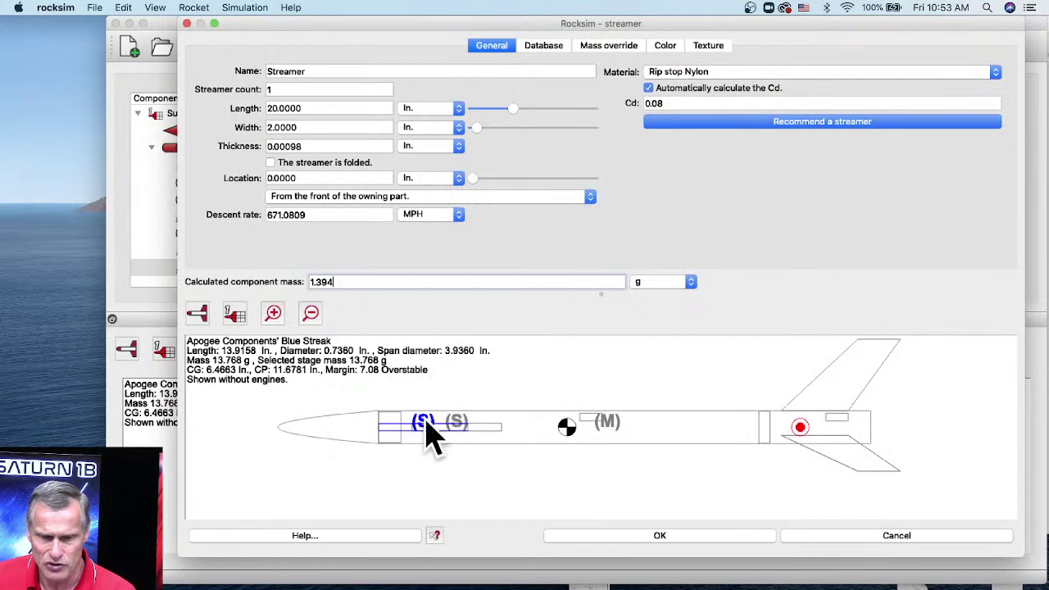
{"action": "left_click_drag", "start_coordinate": [472, 178], "coordinate": [530, 185]}
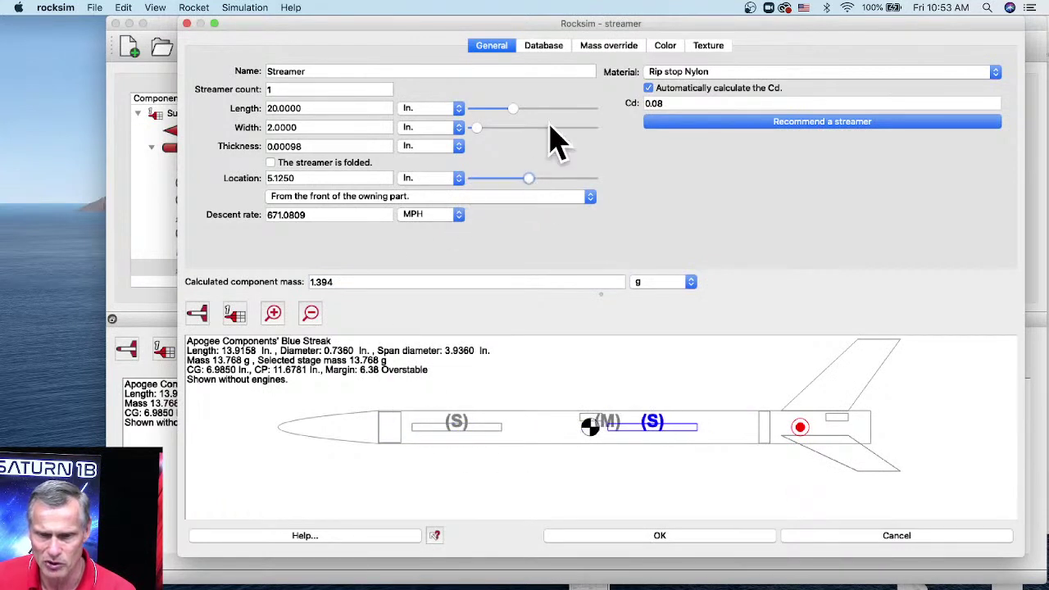
Set the new streamer's 2D color and its 3D diffuse color to red (#ff0000)
{"action": "left_click", "coordinate": [665, 46]}
{"action": "left_click", "coordinate": [262, 75]}
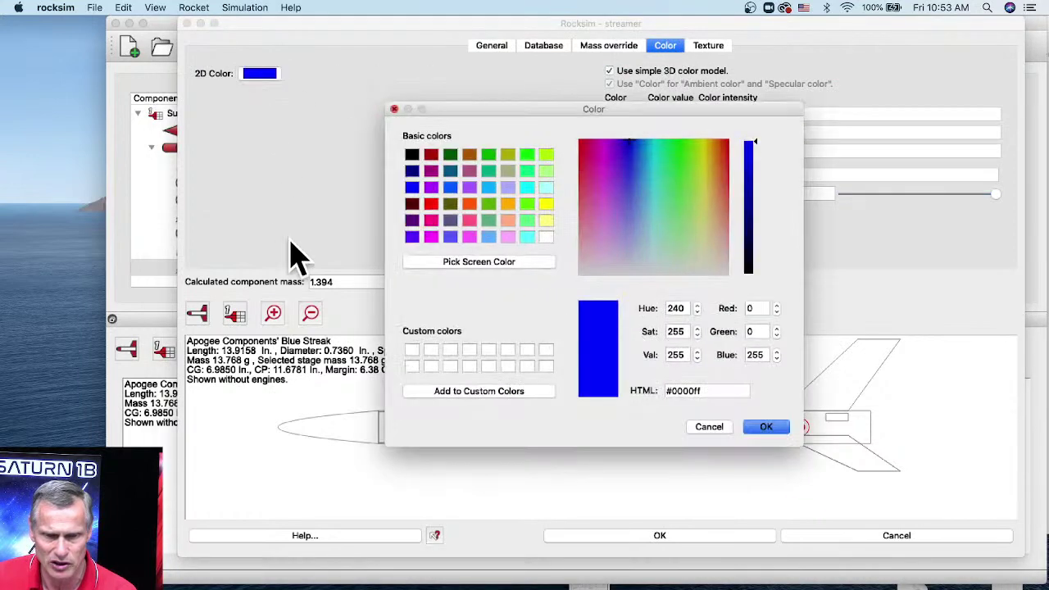
{"action": "left_click", "coordinate": [432, 203]}
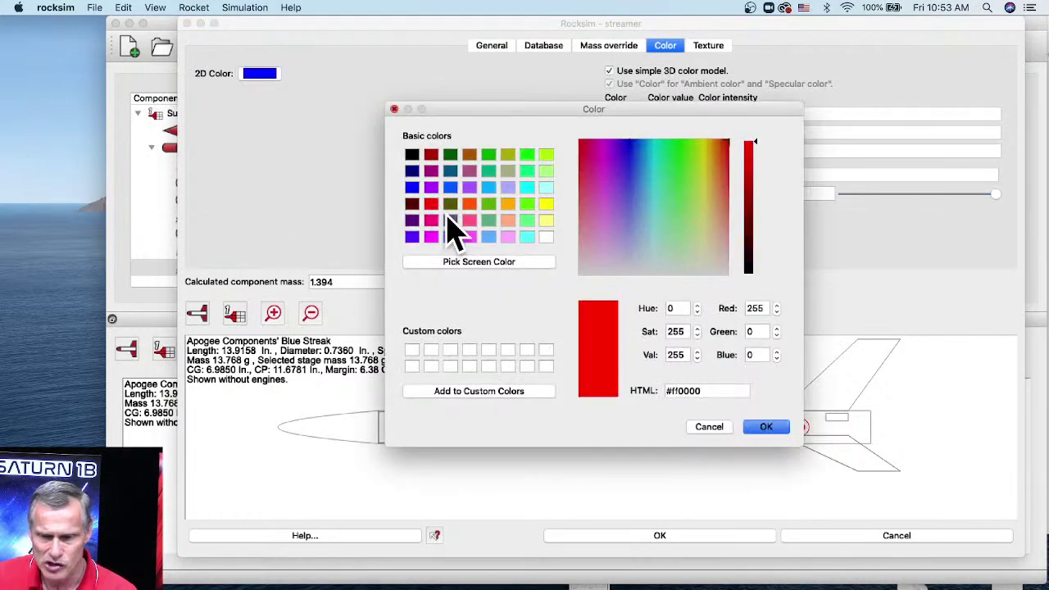
{"action": "left_click", "coordinate": [766, 427]}
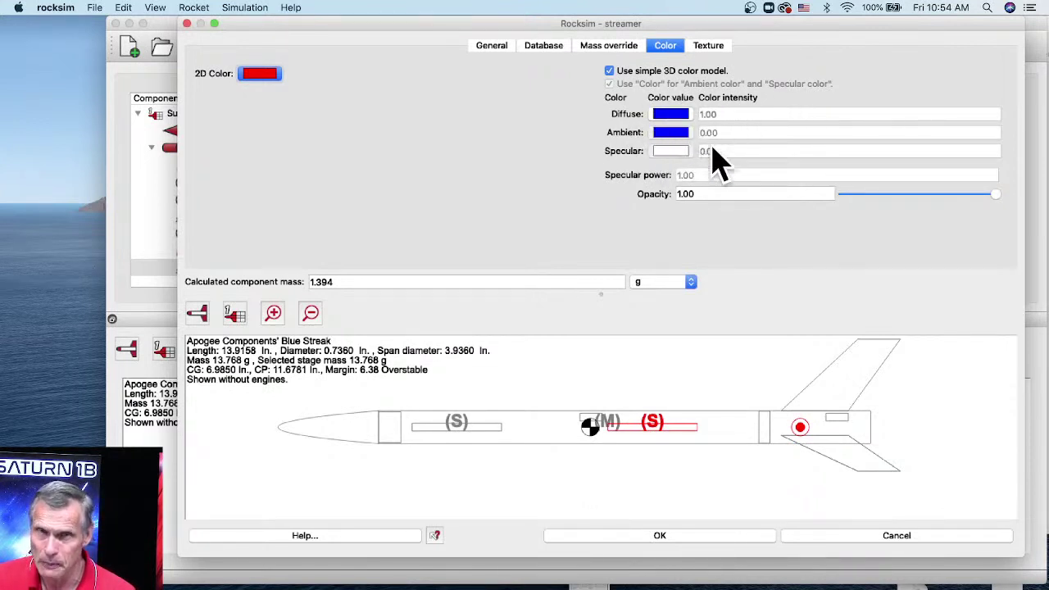
{"action": "mouse_move", "coordinate": [716, 120]}
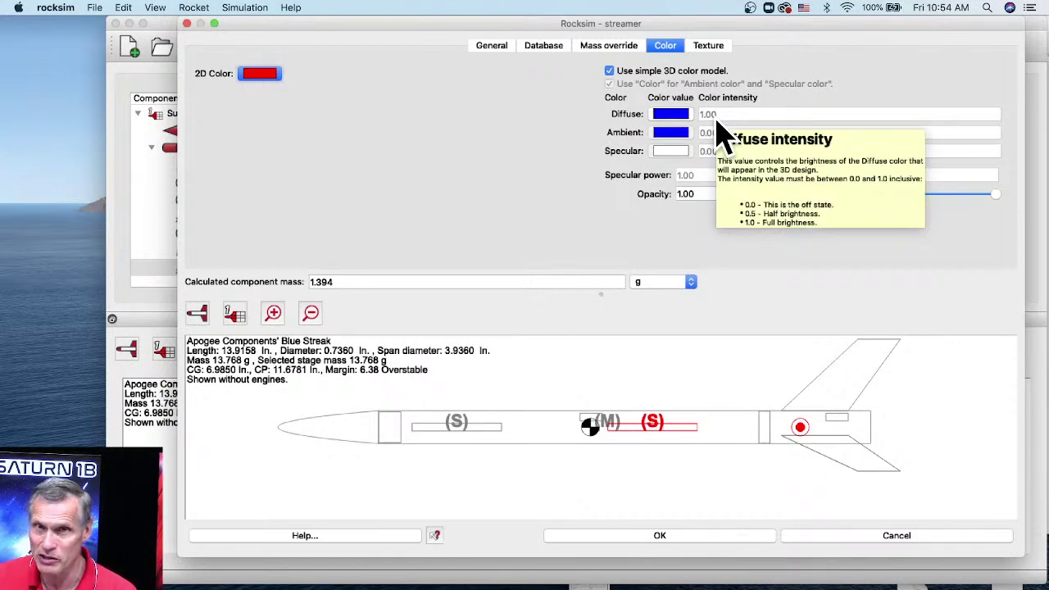
{"action": "left_click", "coordinate": [672, 115]}
{"action": "left_click", "coordinate": [432, 203]}
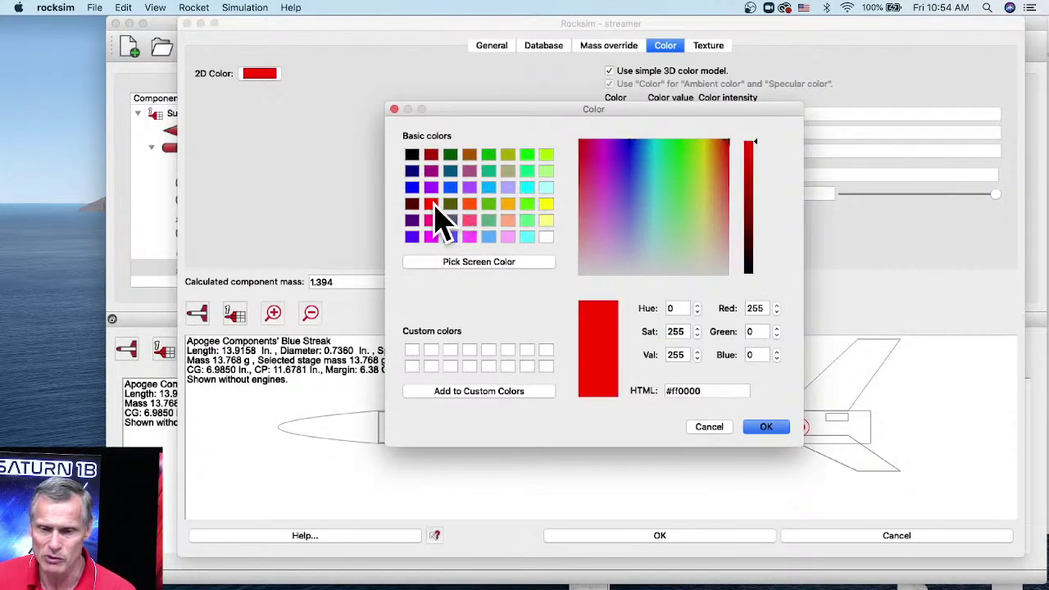
{"action": "left_click", "coordinate": [767, 428]}
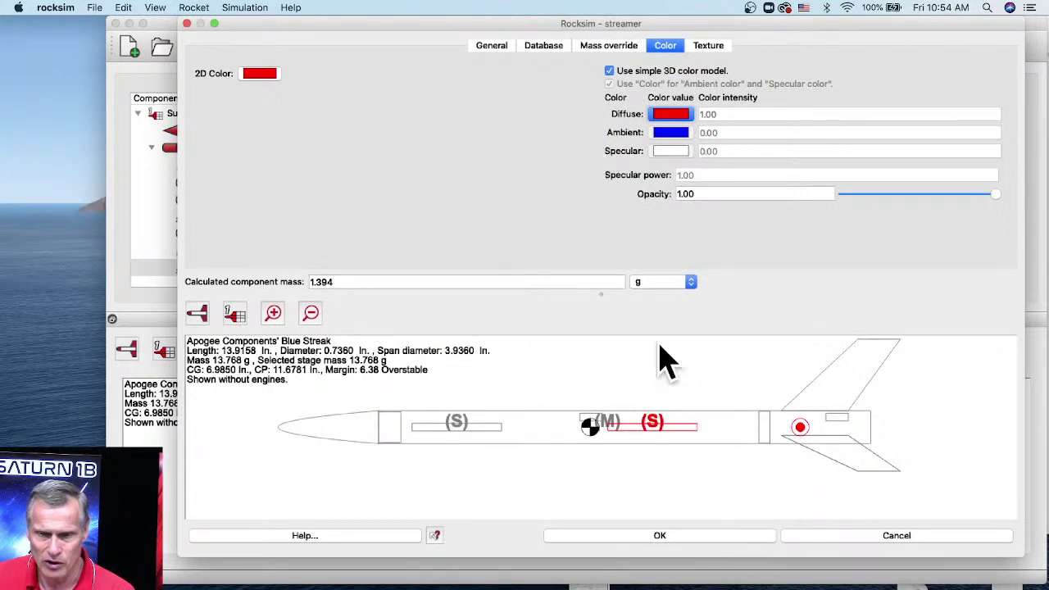
Move the new red streamer to 2 in. from the front of the body tube and accept its settings
{"action": "left_click", "coordinate": [493, 47]}
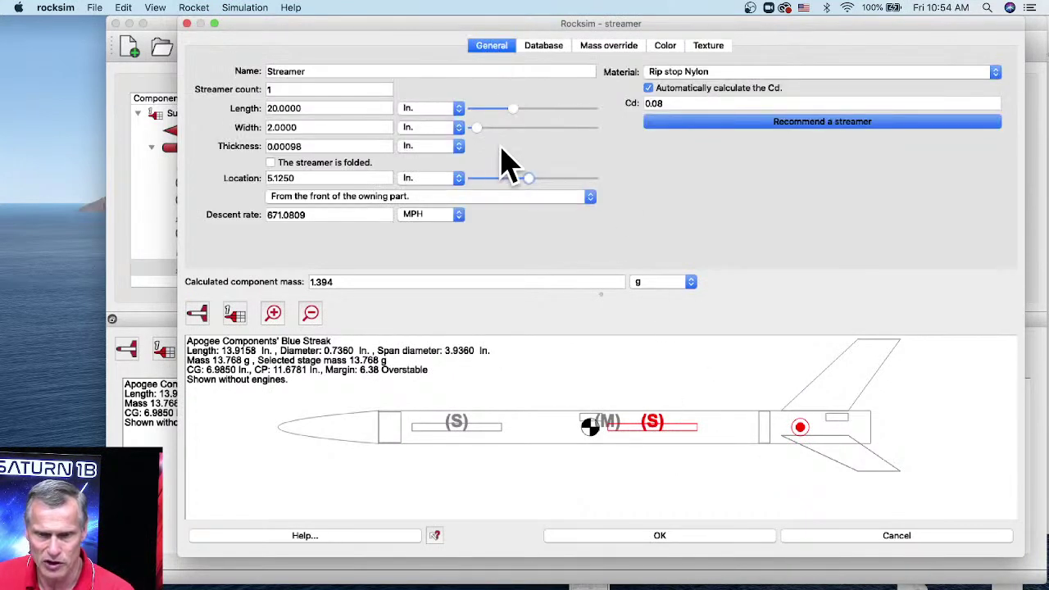
{"action": "left_click_drag", "start_coordinate": [528, 178], "coordinate": [493, 185]}
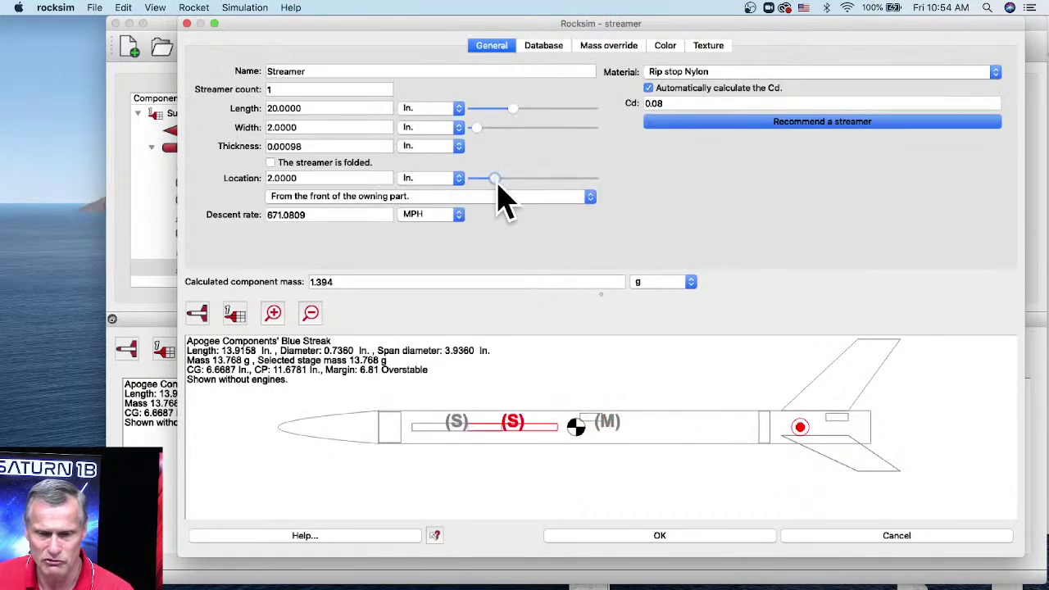
{"action": "left_click", "coordinate": [659, 535]}
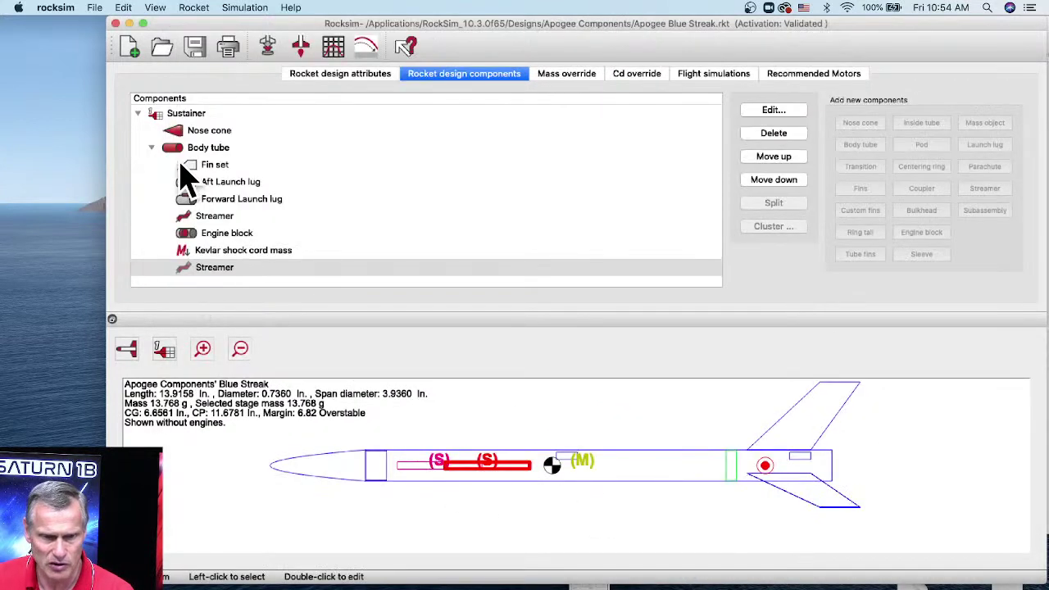
Delete the original streamer listed below the Forward Launch lug from the design
{"action": "left_click", "coordinate": [208, 218]}
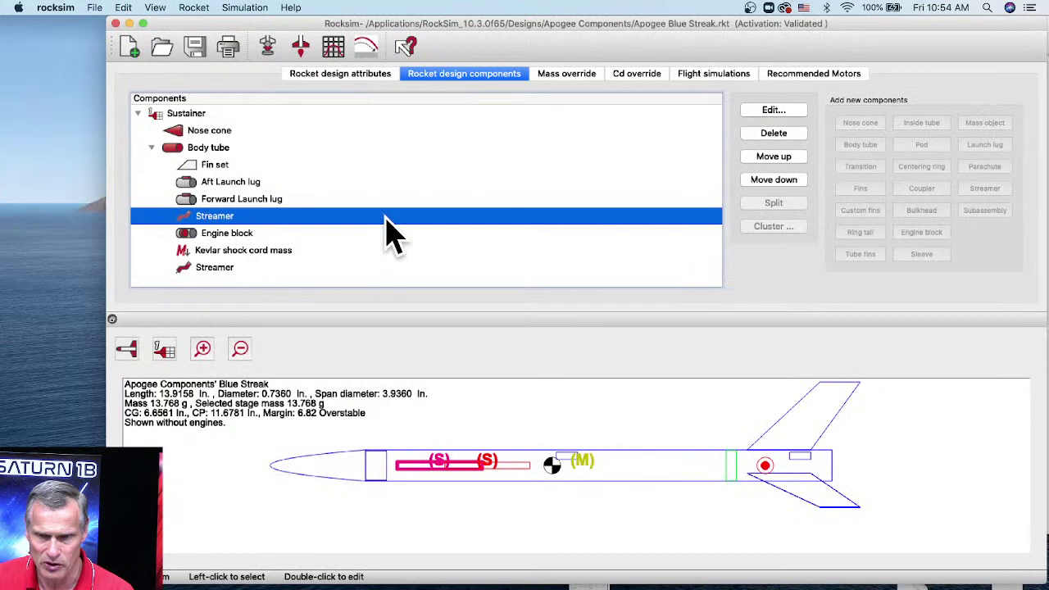
{"action": "left_click", "coordinate": [774, 133]}
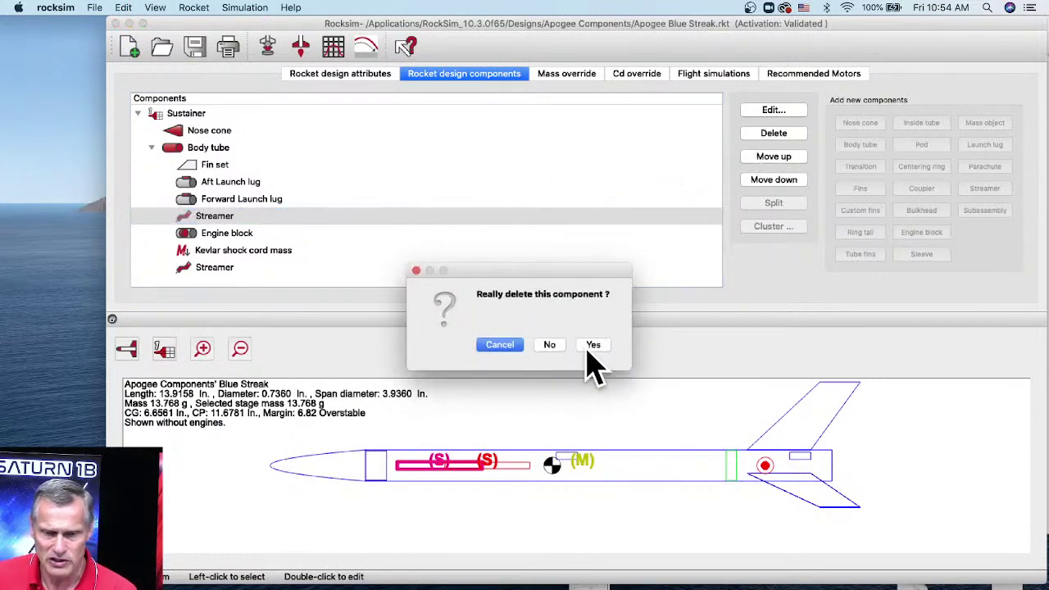
{"action": "left_click", "coordinate": [593, 345]}
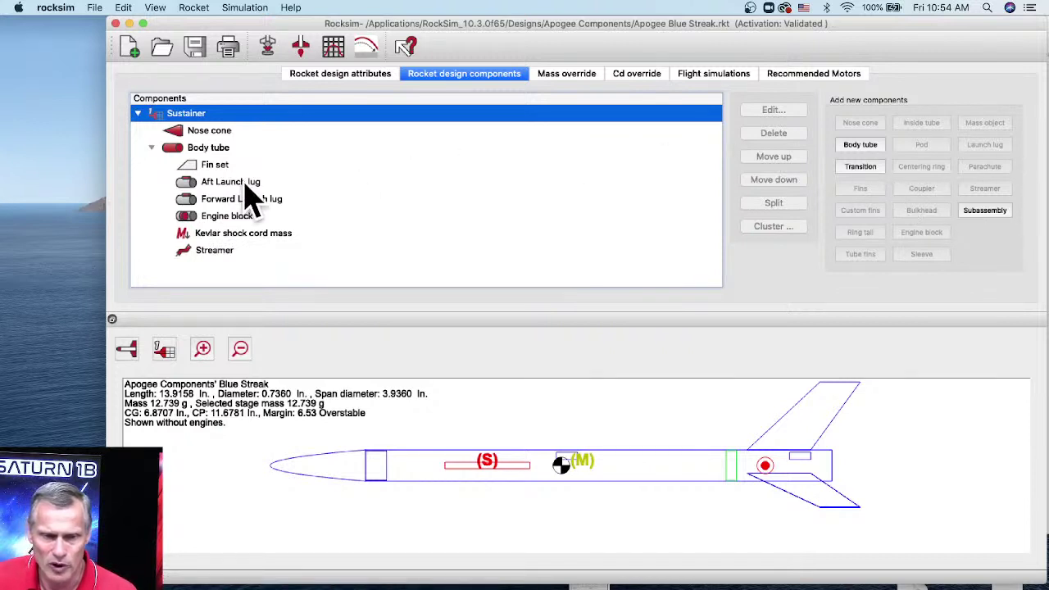
Try adding a mass object to the body tube without a database part, classified as Shock cord in 1/8 In. flat rubber
{"action": "left_click", "coordinate": [204, 152]}
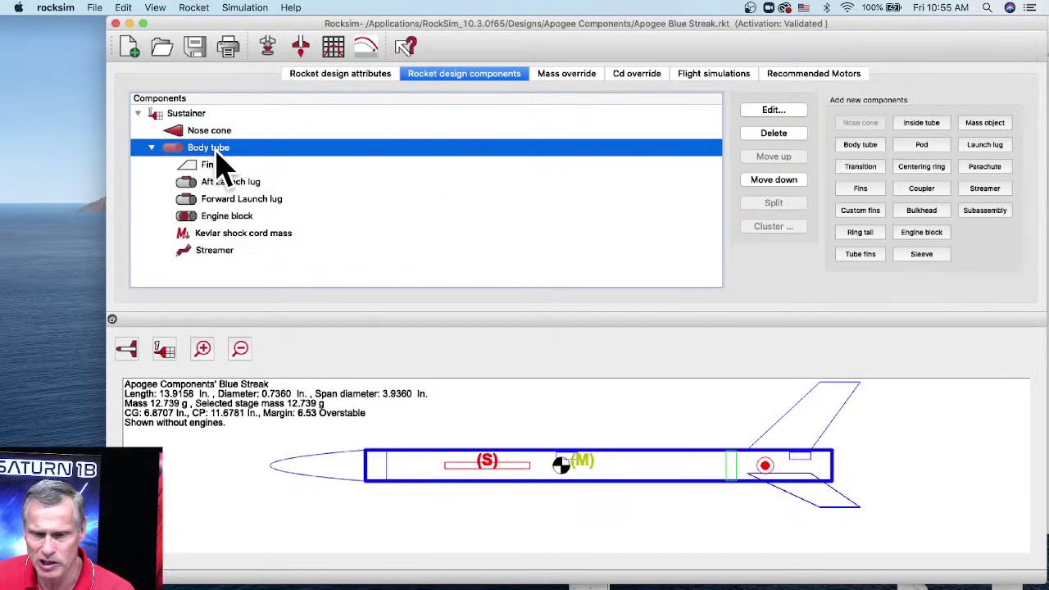
{"action": "left_click", "coordinate": [986, 125]}
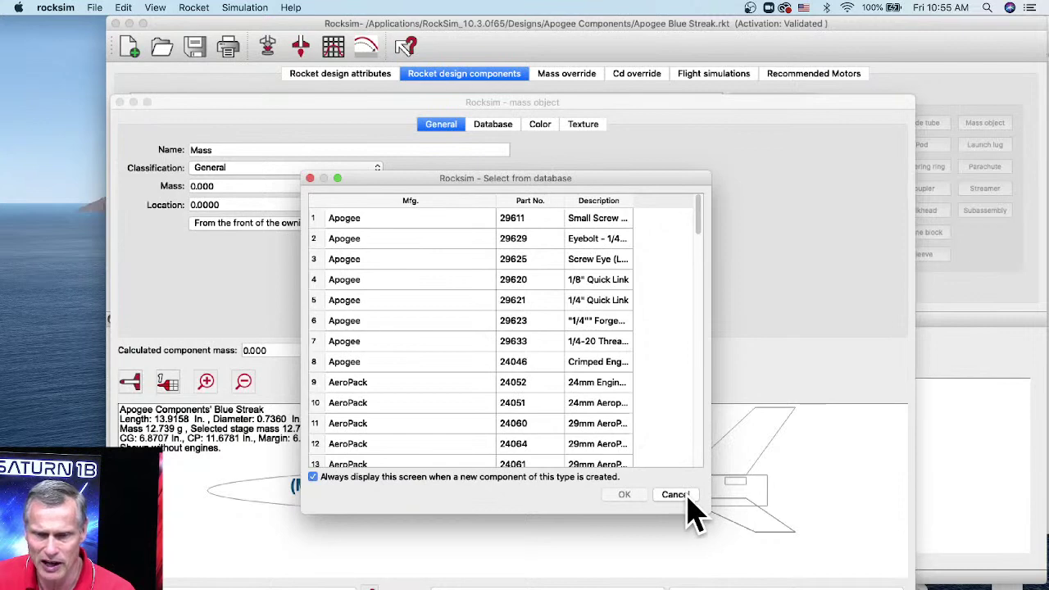
{"action": "left_click", "coordinate": [685, 495]}
{"action": "left_click_drag", "start_coordinate": [569, 104], "coordinate": [635, 29]}
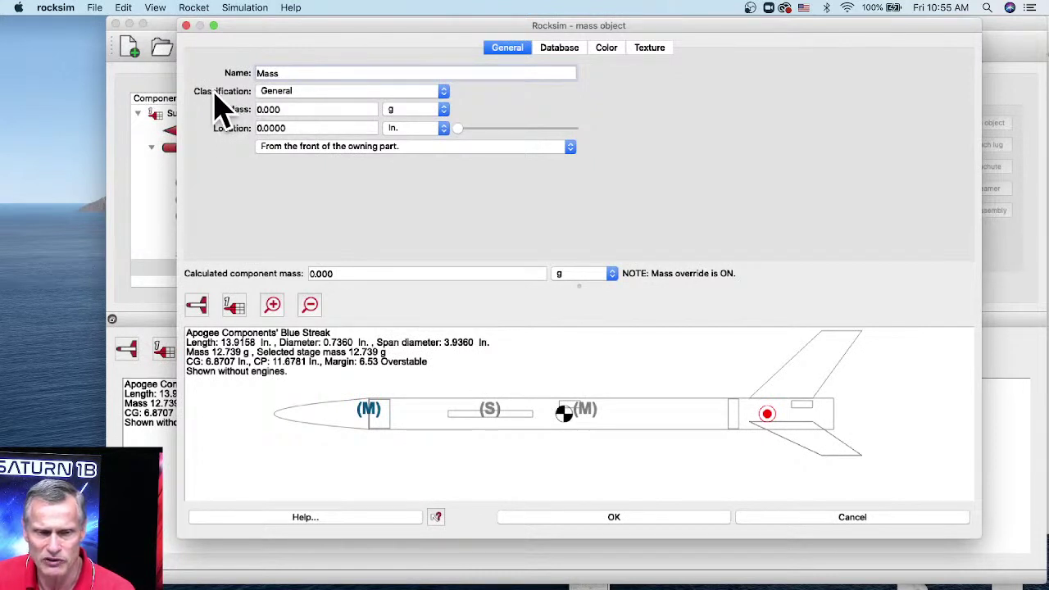
{"action": "left_click", "coordinate": [311, 92]}
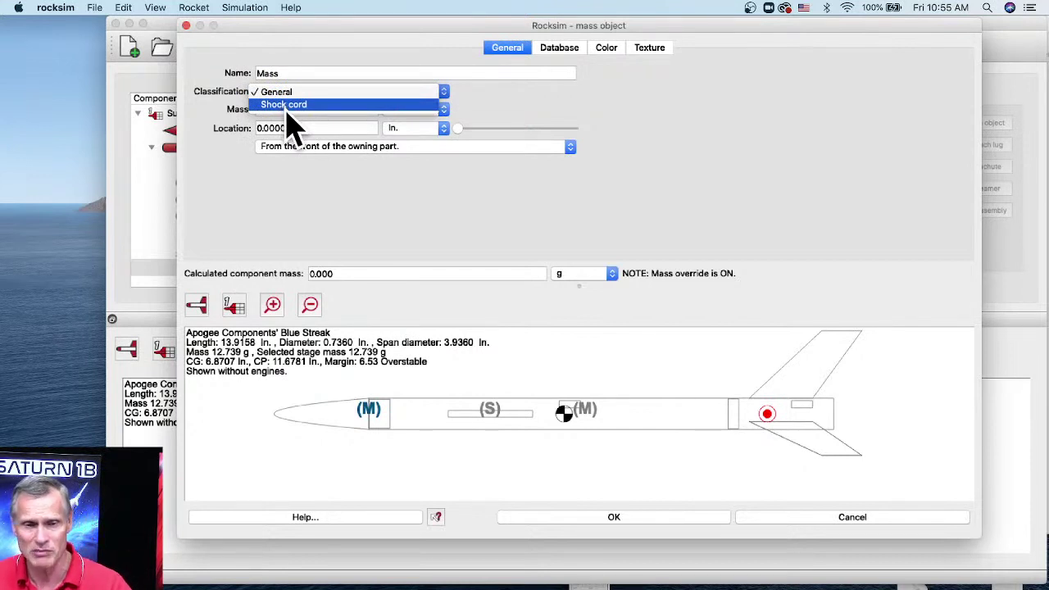
{"action": "left_click", "coordinate": [336, 106]}
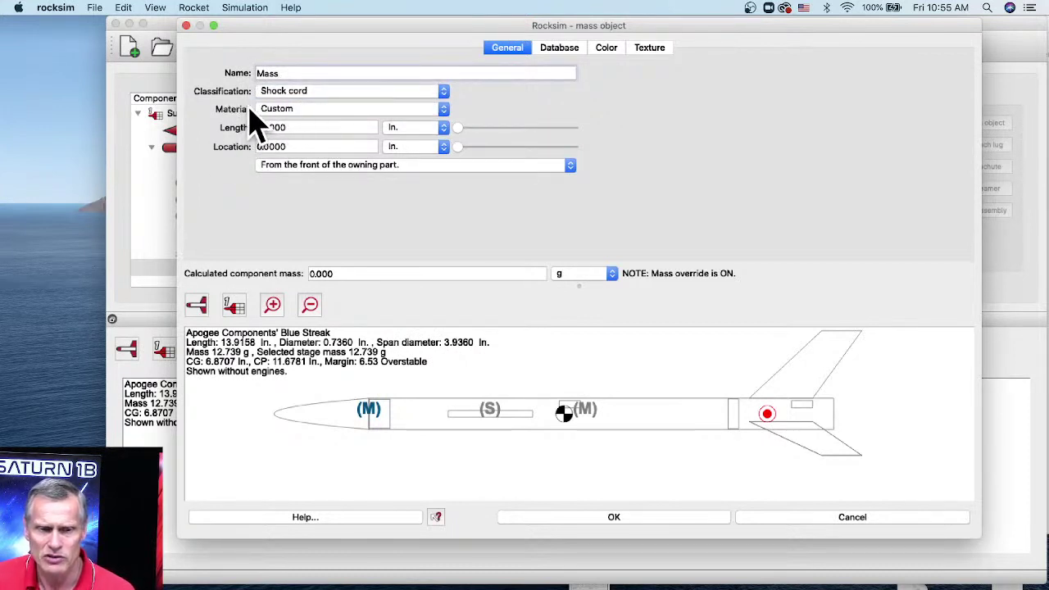
{"action": "left_click", "coordinate": [312, 115]}
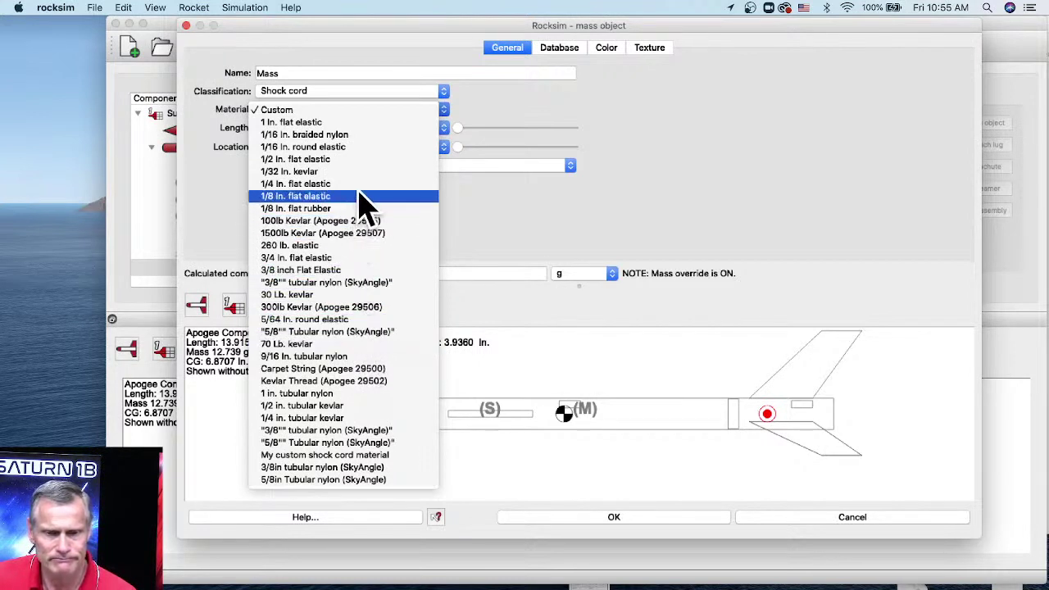
{"action": "left_click", "coordinate": [314, 209]}
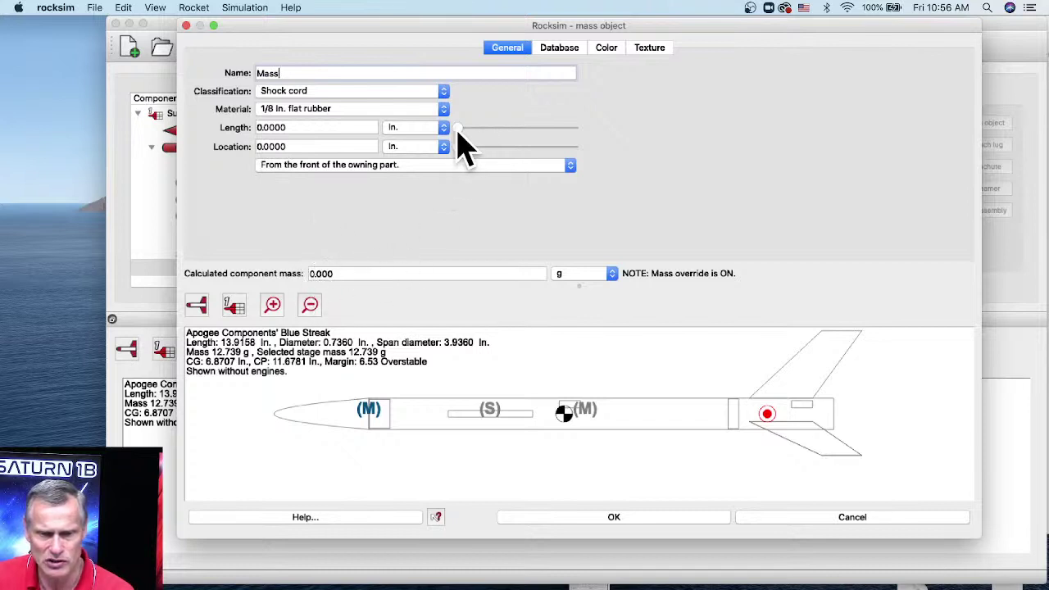
Try a 24.5 in. length, 1.5 in. location and the name "shock chord" for the mass object, and discard it without saving
{"action": "left_click_drag", "start_coordinate": [456, 129], "coordinate": [505, 138]}
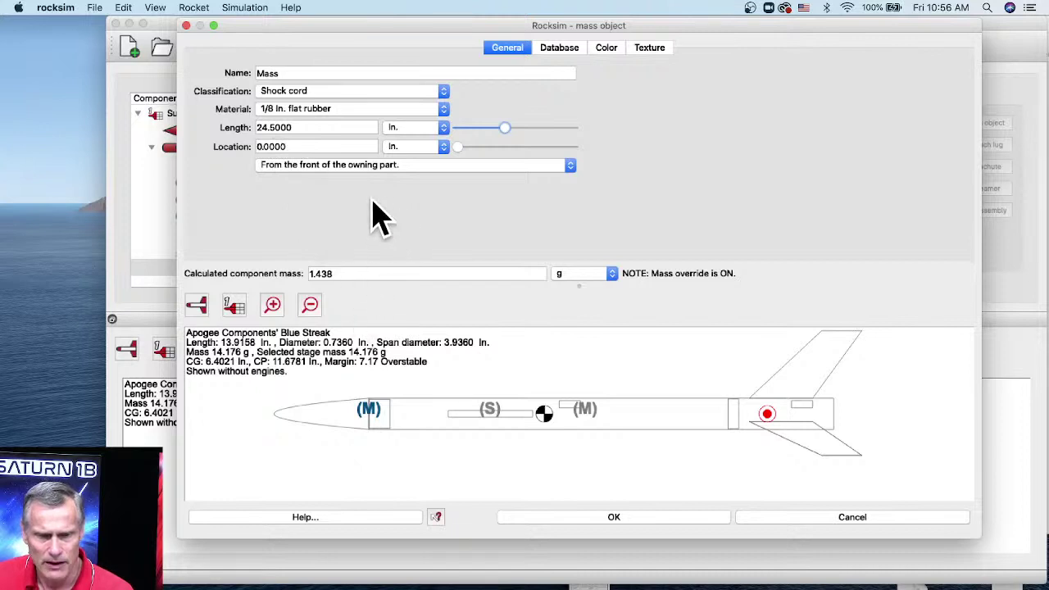
{"action": "mouse_move", "coordinate": [462, 148]}
{"action": "left_mouse_down"}
{"action": "mouse_move", "coordinate": [487, 156]}
{"action": "mouse_move", "coordinate": [476, 152]}
{"action": "left_mouse_up"}
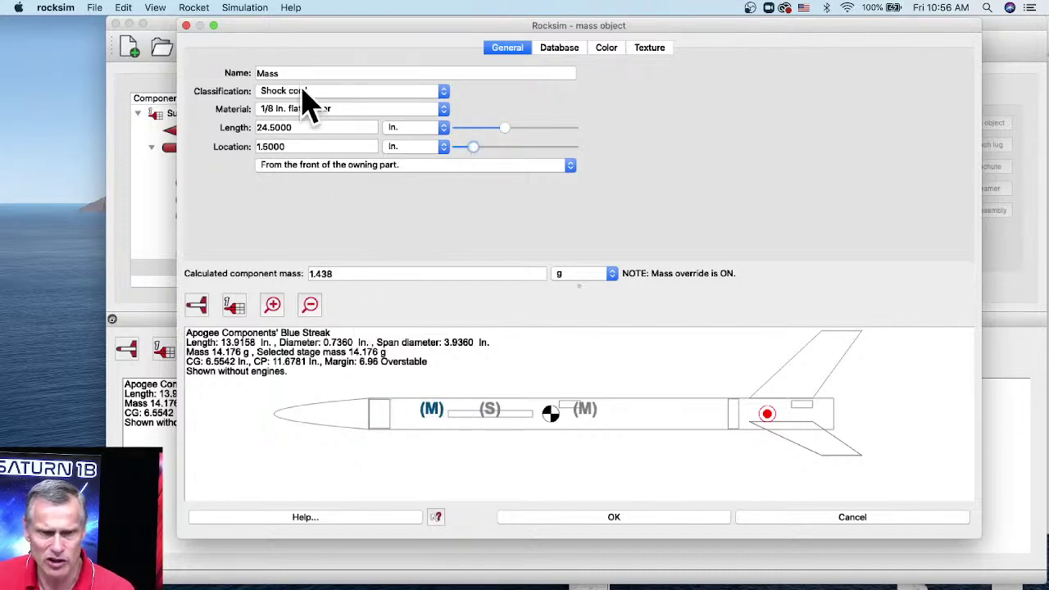
{"action": "left_click_drag", "start_coordinate": [294, 71], "coordinate": [225, 59]}
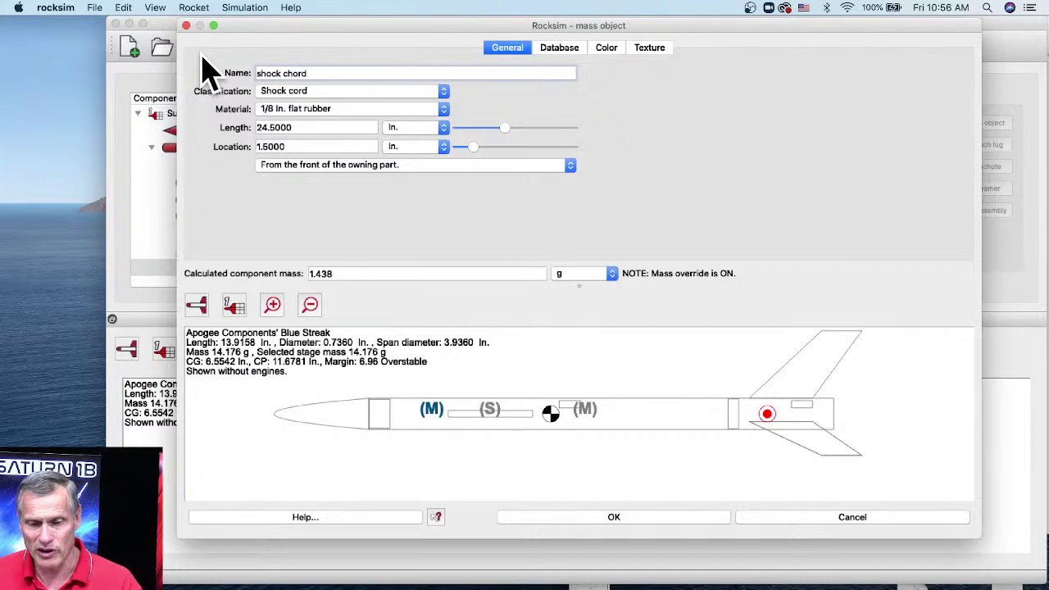
{"action": "left_click_drag", "start_coordinate": [347, 30], "coordinate": [368, 31]}
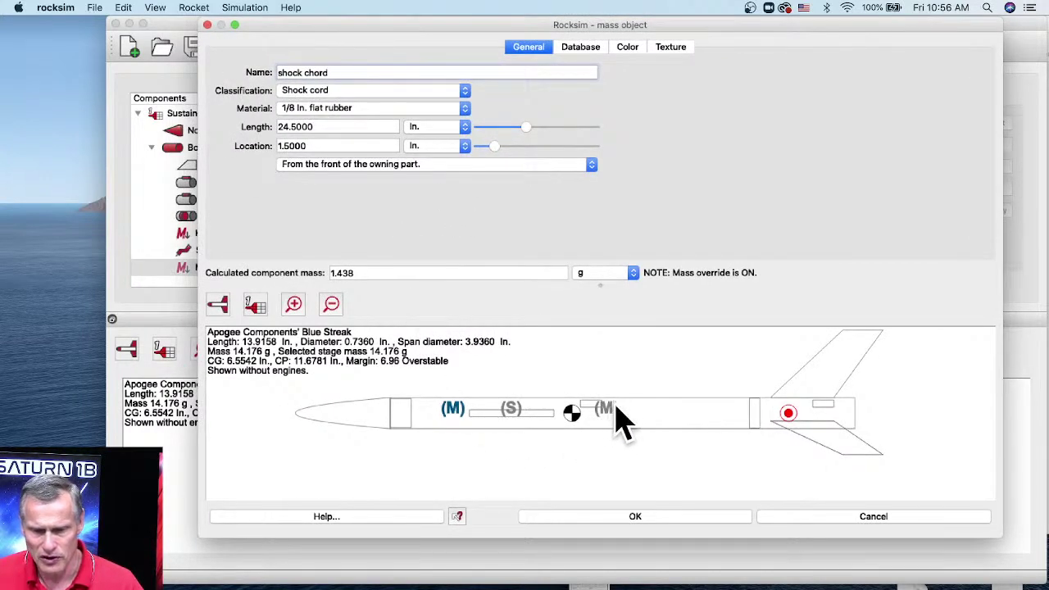
{"action": "left_click", "coordinate": [864, 514]}
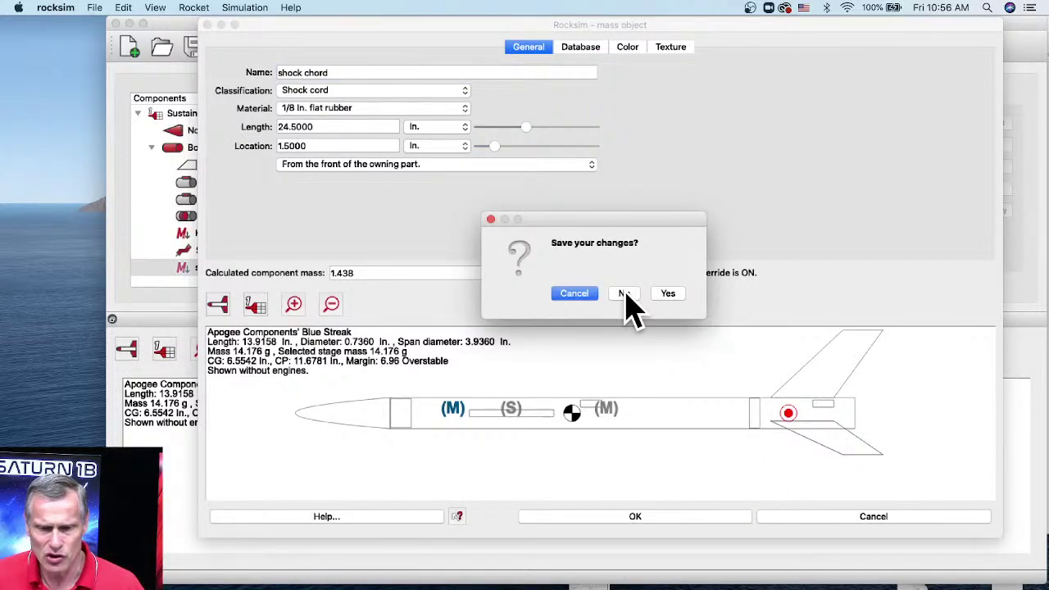
{"action": "left_click", "coordinate": [625, 295]}
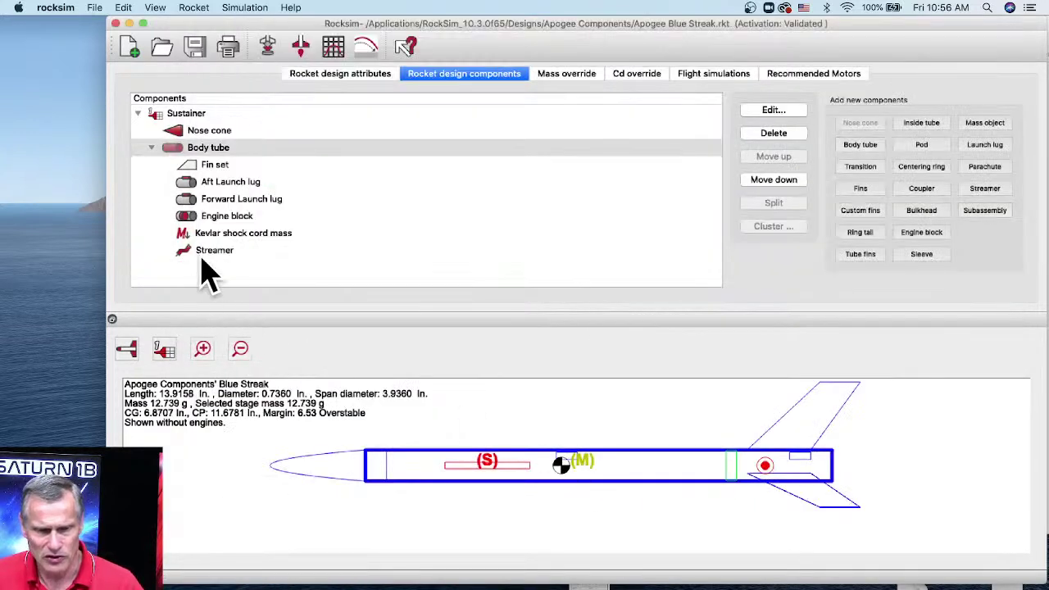
Start another new mass object inside the body tube
{"action": "left_click", "coordinate": [261, 237]}
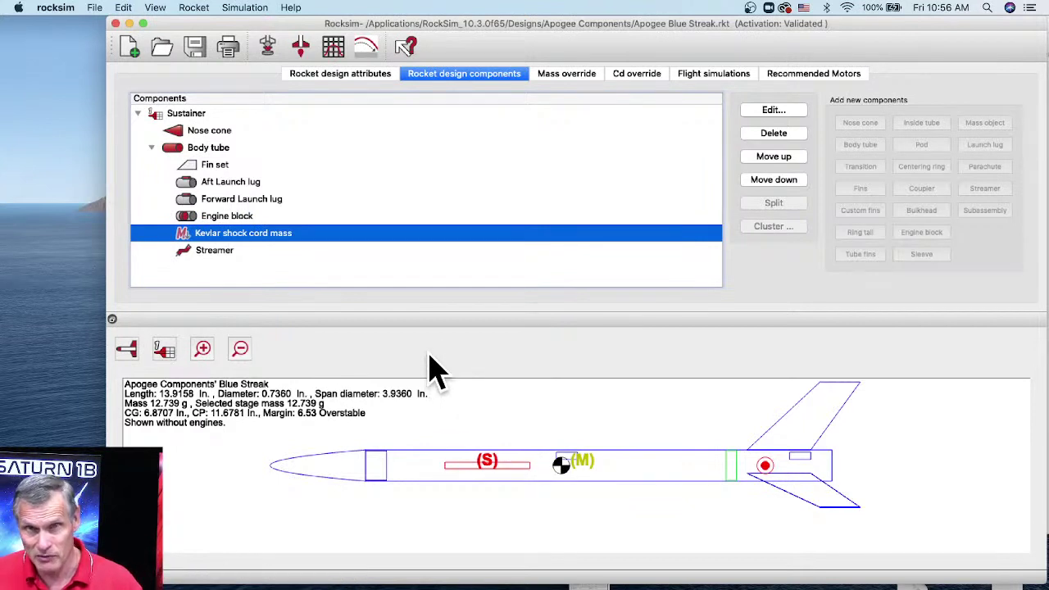
{"action": "left_click", "coordinate": [186, 149]}
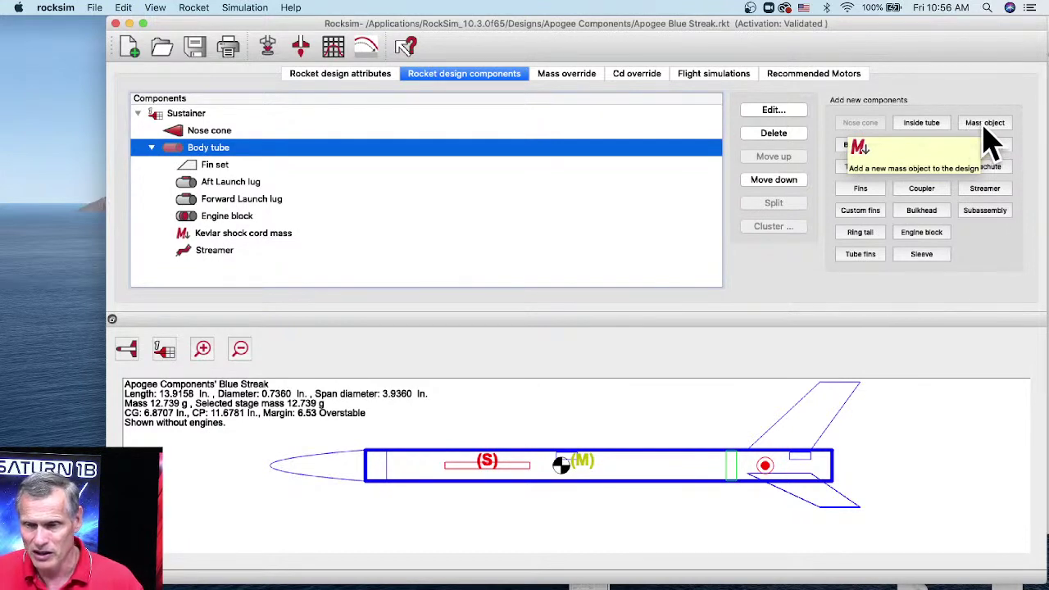
{"action": "left_click", "coordinate": [985, 131]}
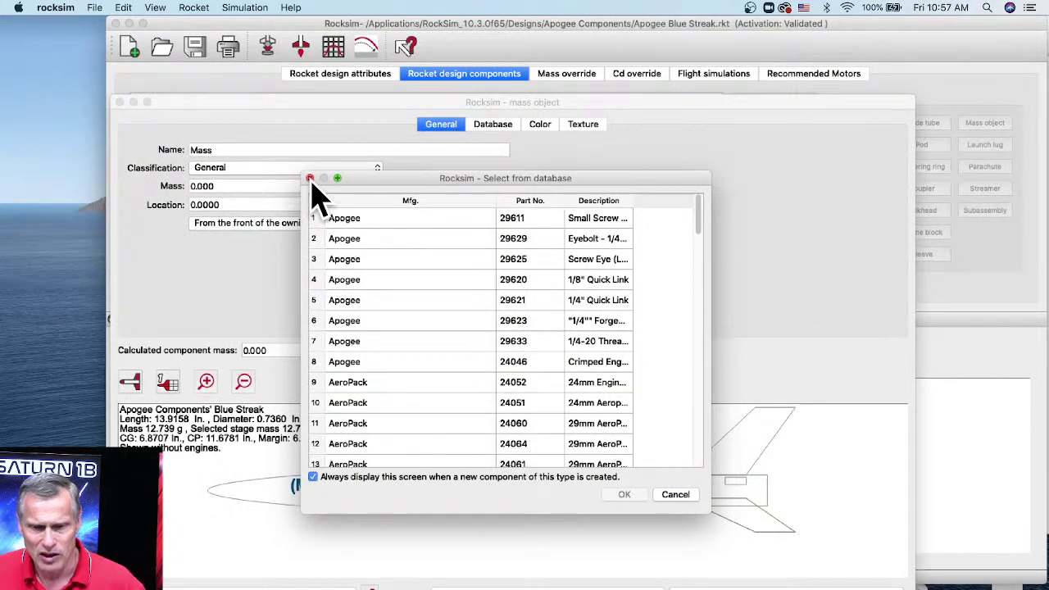
Examine the mass object database through to its end with the full descriptions shown, and leave it without choosing a part
{"action": "scroll", "coordinate": [674, 286], "scroll_direction": "down", "scroll_amount": 5}
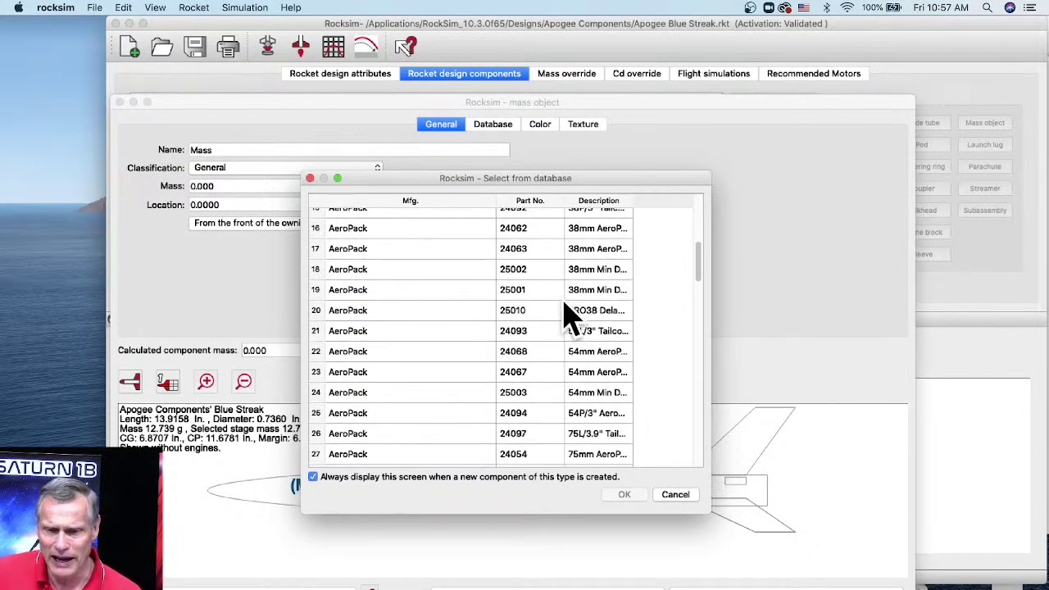
{"action": "scroll", "coordinate": [550, 324], "scroll_direction": "down", "scroll_amount": 10}
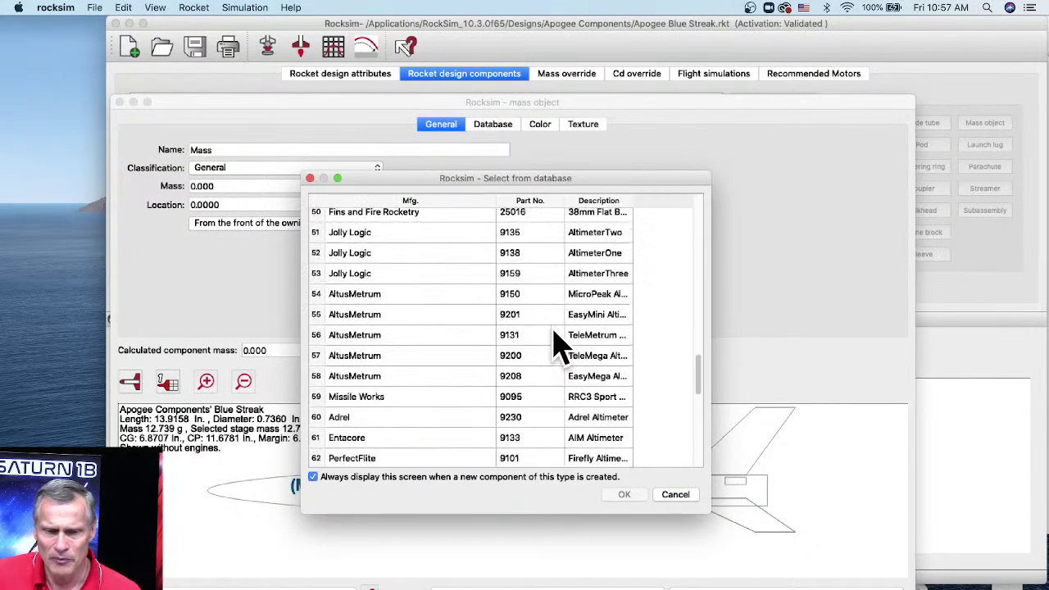
{"action": "scroll", "coordinate": [525, 340], "scroll_direction": "down", "scroll_amount": 5}
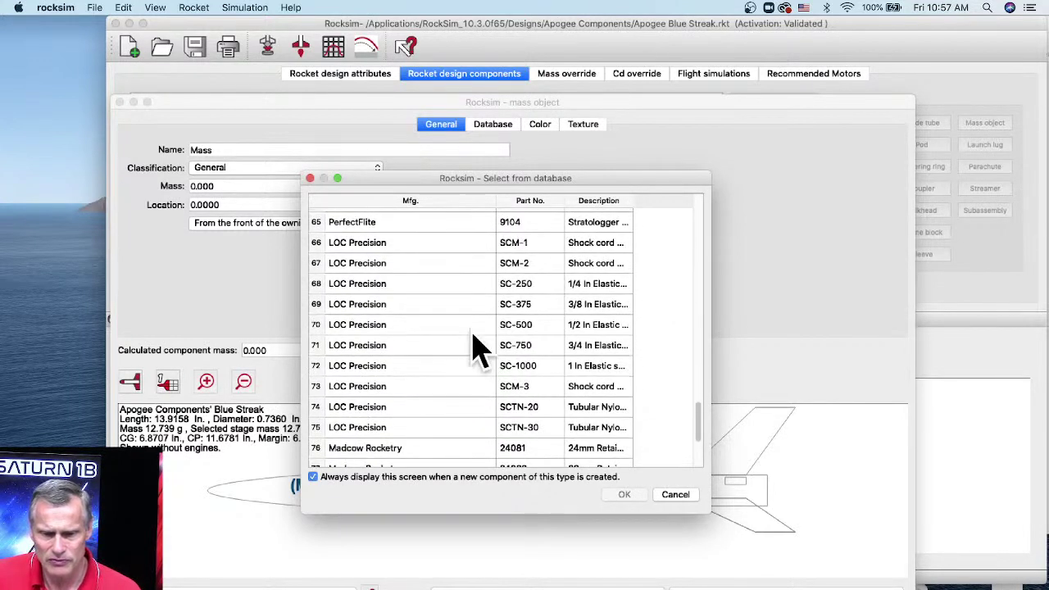
{"action": "scroll", "coordinate": [488, 364], "scroll_direction": "down", "scroll_amount": 3}
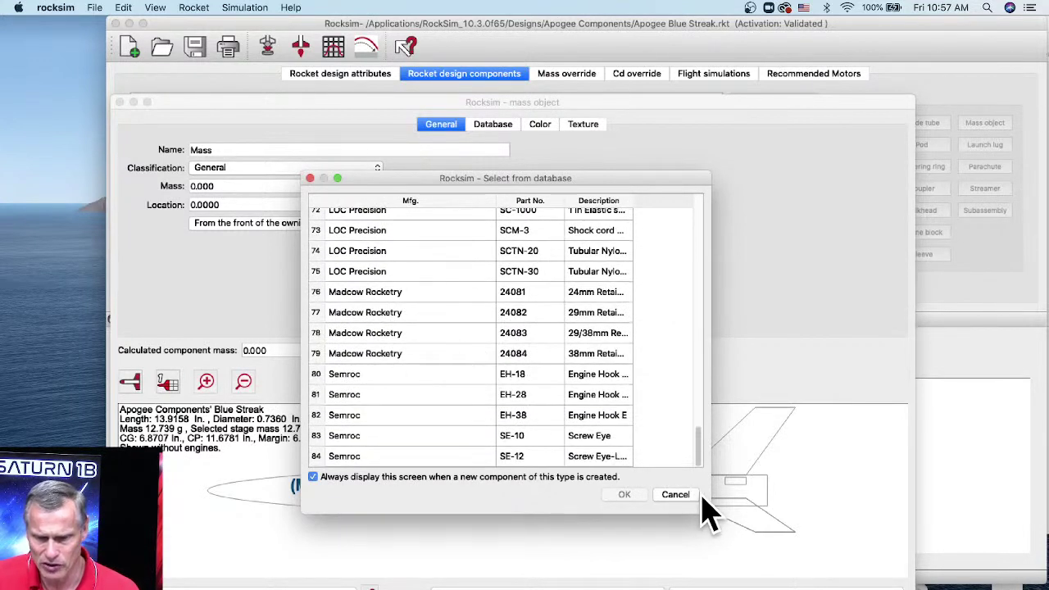
{"action": "left_click_drag", "start_coordinate": [713, 522], "coordinate": [907, 531]}
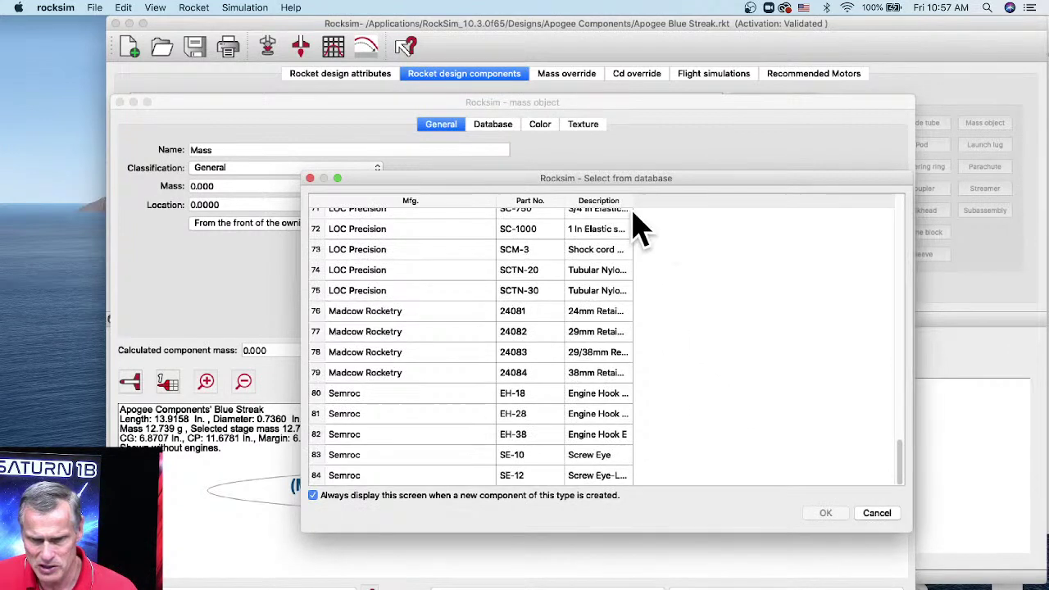
{"action": "left_click_drag", "start_coordinate": [631, 206], "coordinate": [811, 215]}
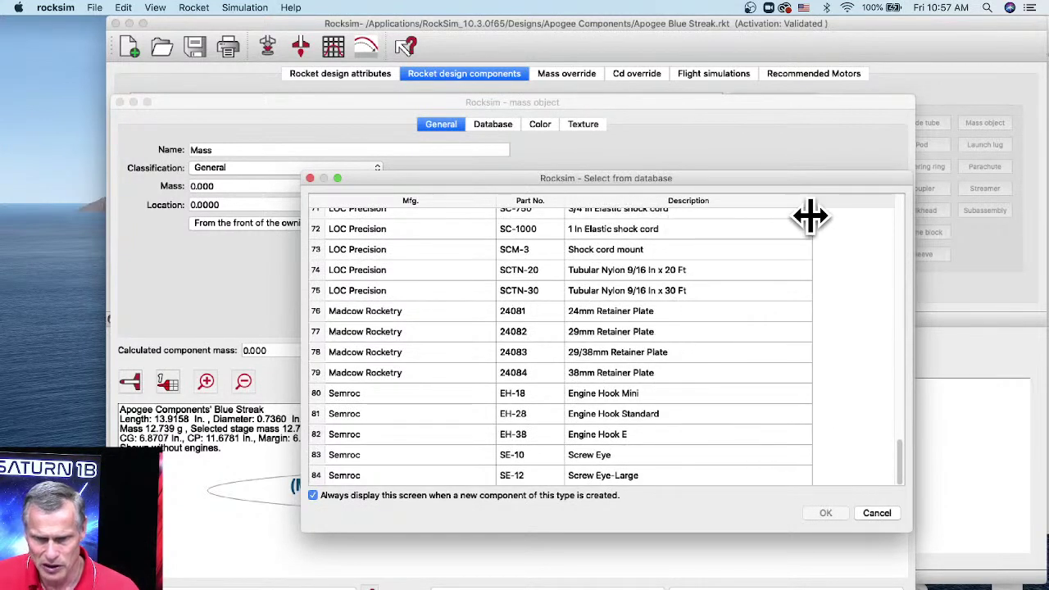
{"action": "scroll", "coordinate": [655, 262], "scroll_direction": "down", "scroll_amount": 1}
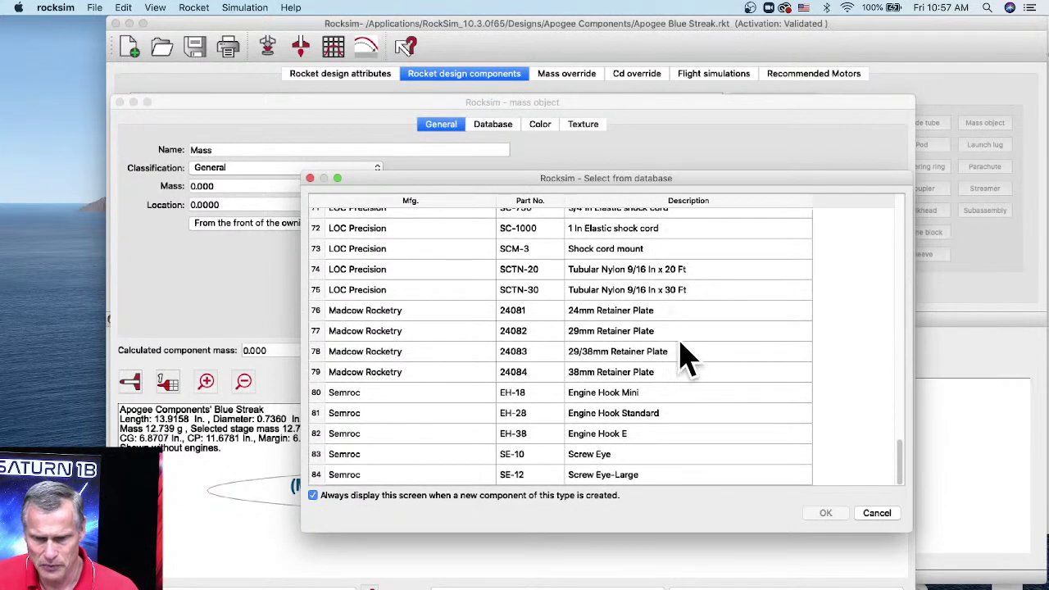
{"action": "scroll", "coordinate": [686, 356], "scroll_direction": "up", "scroll_amount": 10}
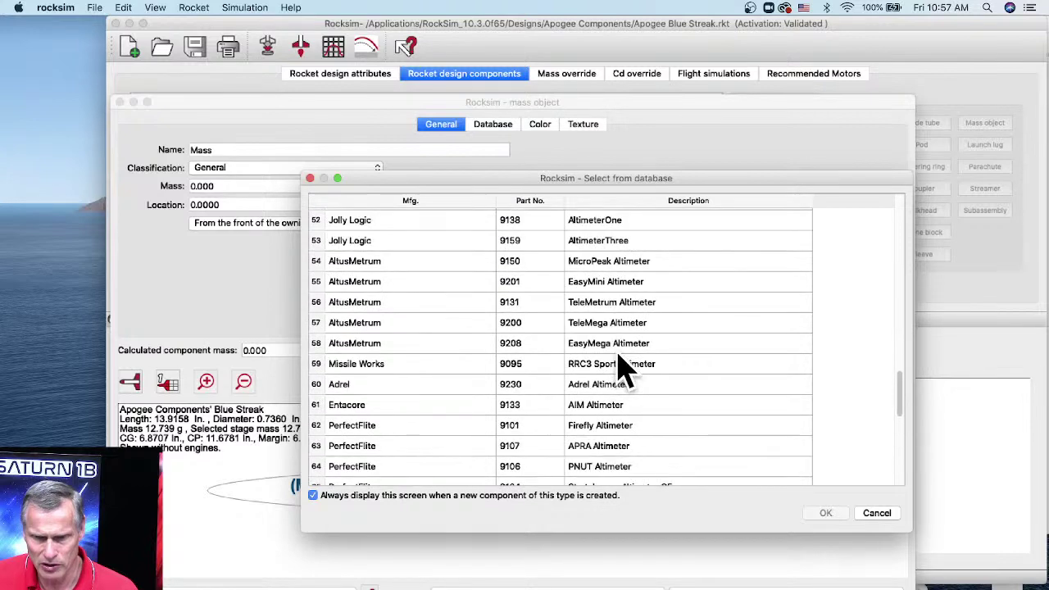
{"action": "scroll", "coordinate": [643, 351], "scroll_direction": "up", "scroll_amount": 4}
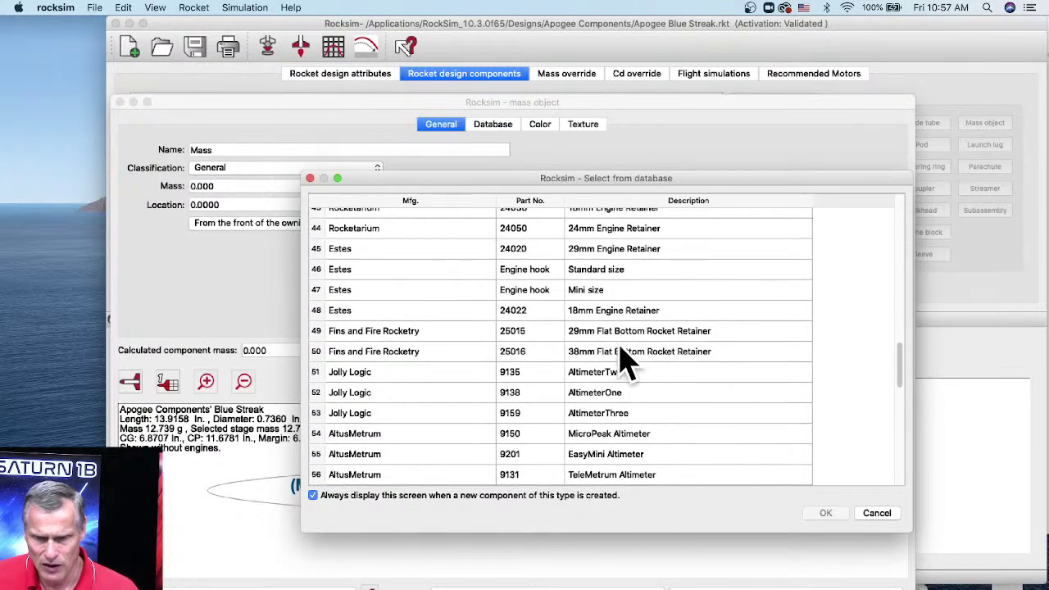
{"action": "scroll", "coordinate": [624, 360], "scroll_direction": "up", "scroll_amount": 8}
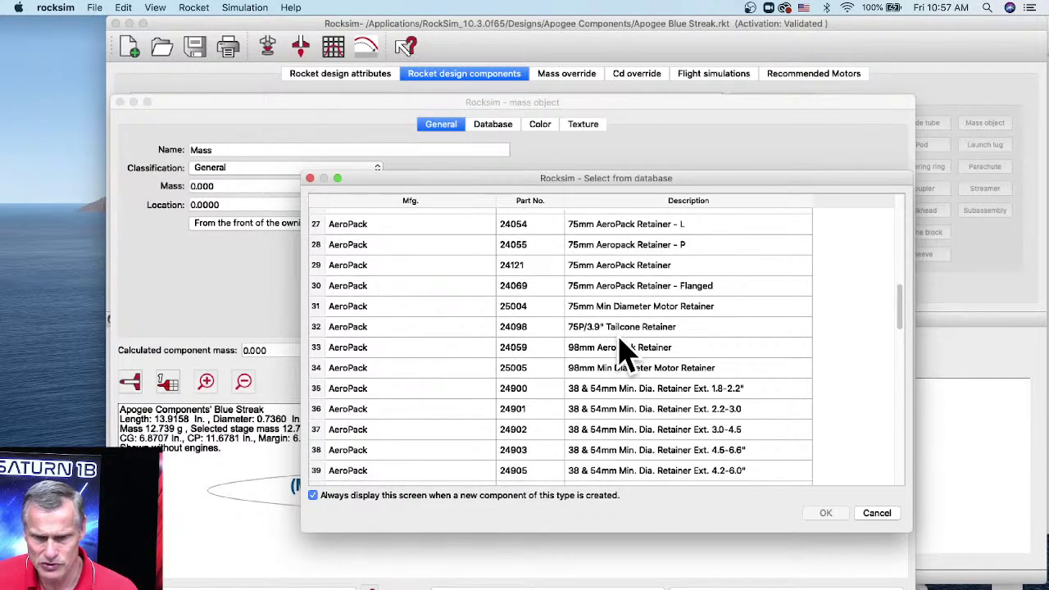
{"action": "scroll", "coordinate": [624, 352], "scroll_direction": "up", "scroll_amount": 8}
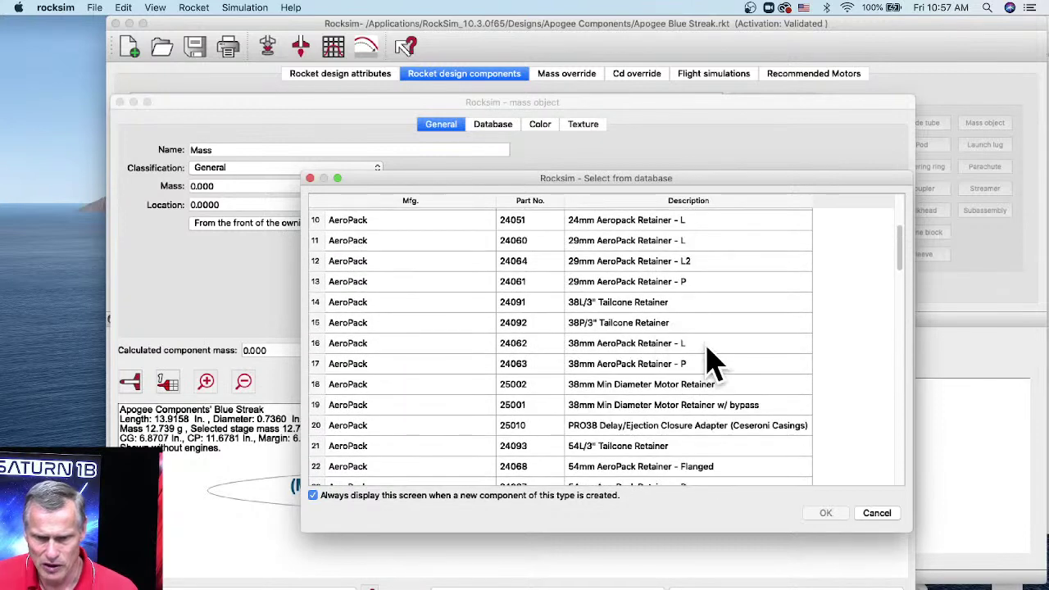
{"action": "scroll", "coordinate": [711, 360], "scroll_direction": "up", "scroll_amount": 5}
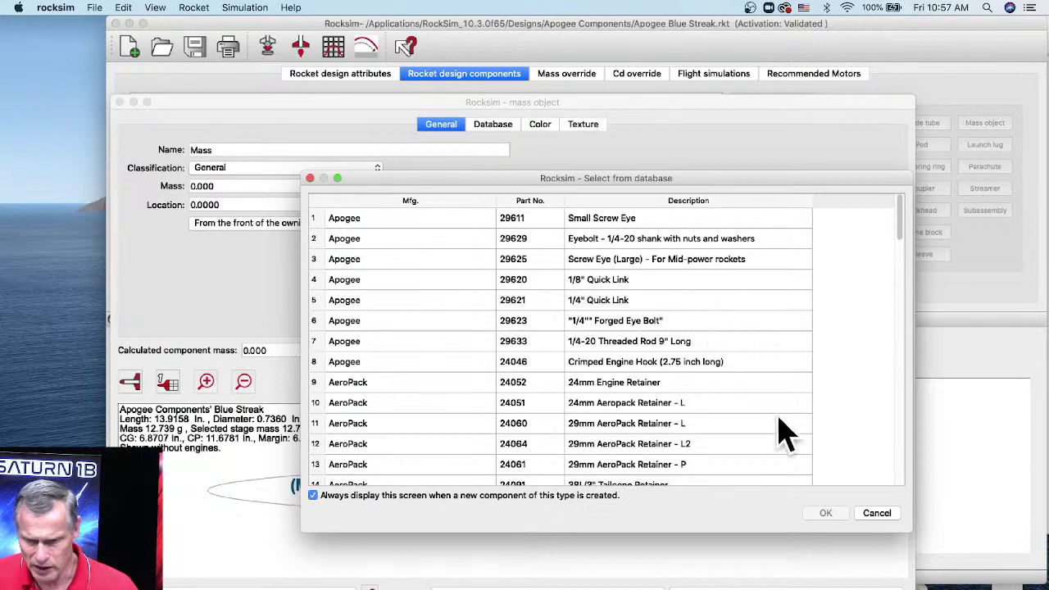
{"action": "left_click", "coordinate": [876, 513]}
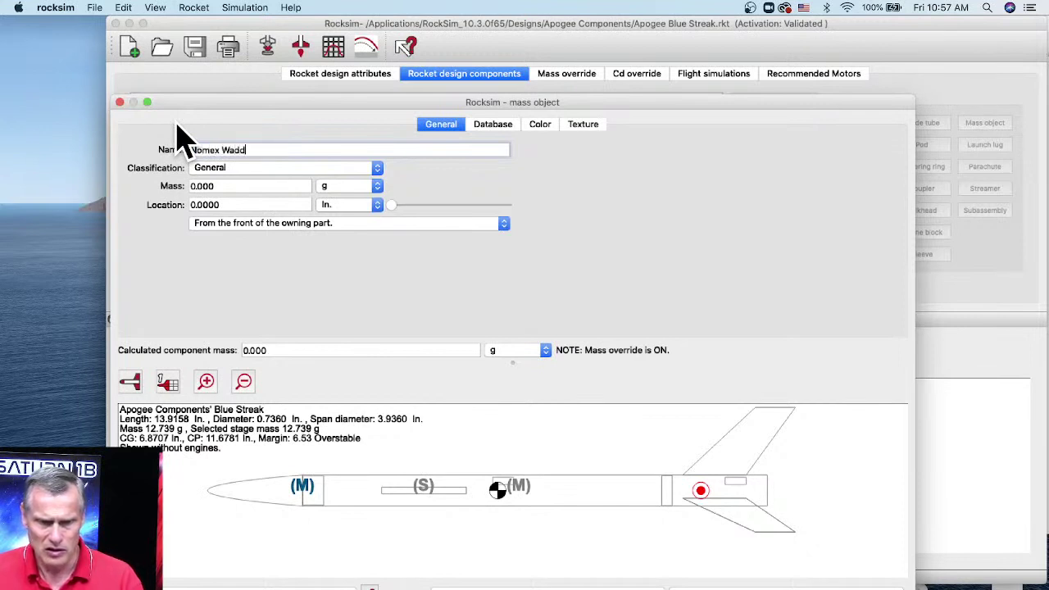
Name the mass object Nomex Wadding, with a 15 g mass, located 7.25 in. from the front of the body tube
{"action": "left_click", "coordinate": [225, 187]}
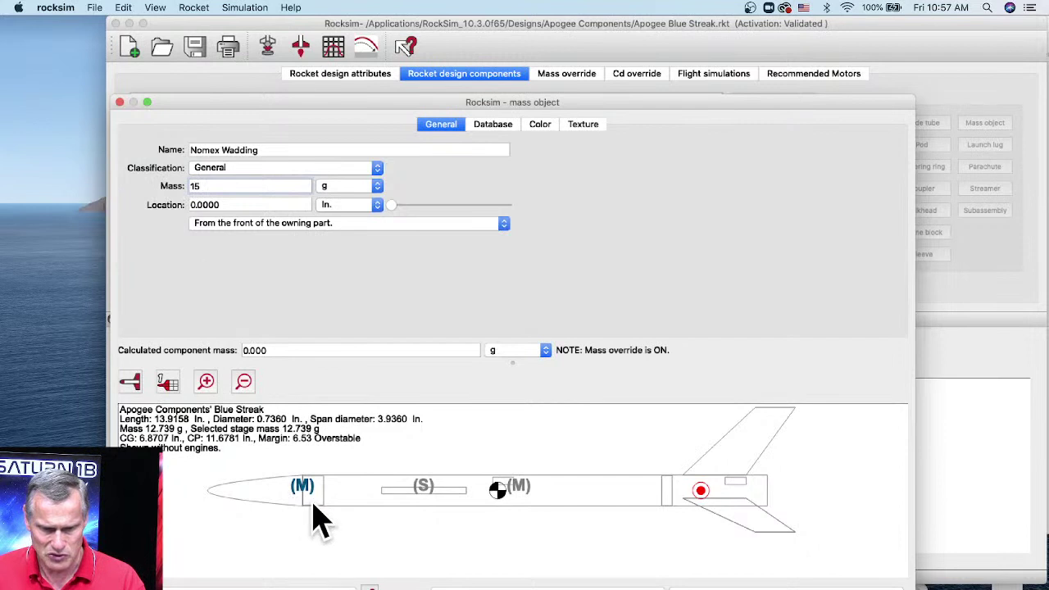
{"action": "key", "text": "Tab"}
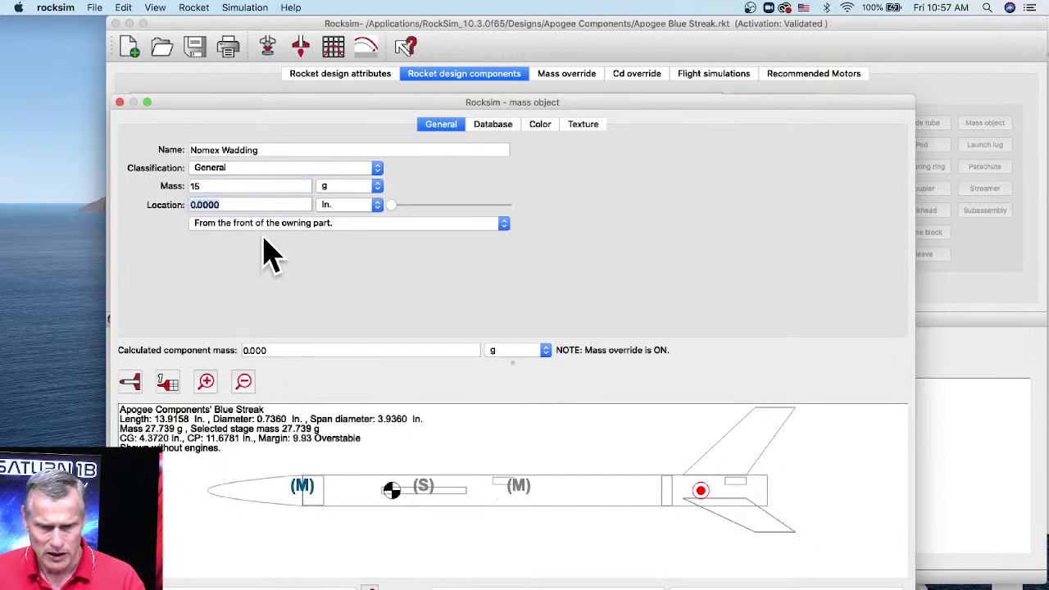
{"action": "left_click_drag", "start_coordinate": [391, 205], "coordinate": [470, 220]}
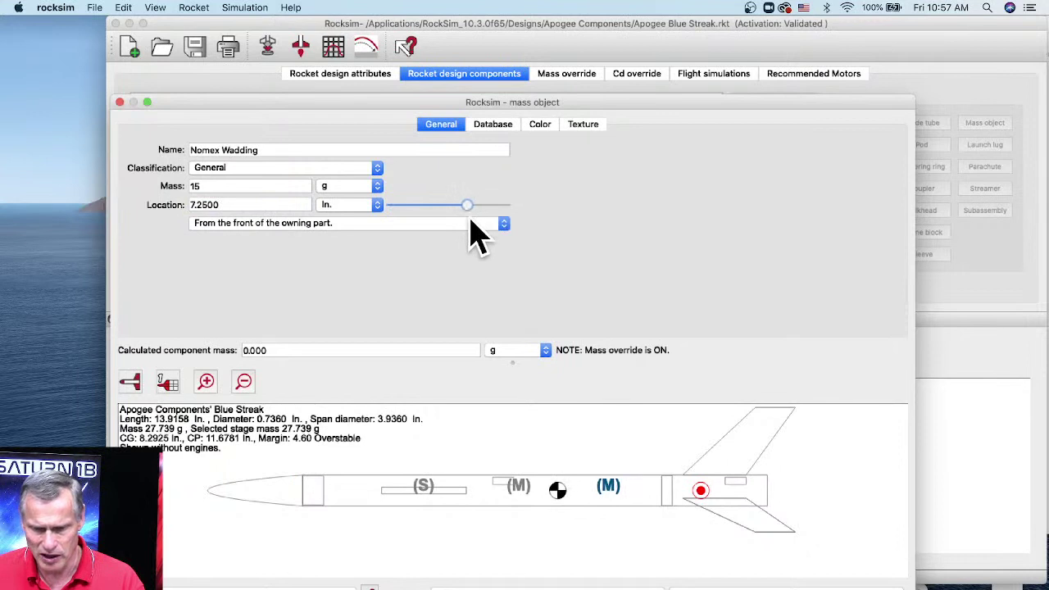
Fill in the mass object's database details with part number 3412 and description Nomex Heat shield 3"X3", keeping the manufacturer as Custom
{"action": "left_click", "coordinate": [493, 127]}
{"action": "left_click_drag", "start_coordinate": [386, 105], "coordinate": [395, 35]}
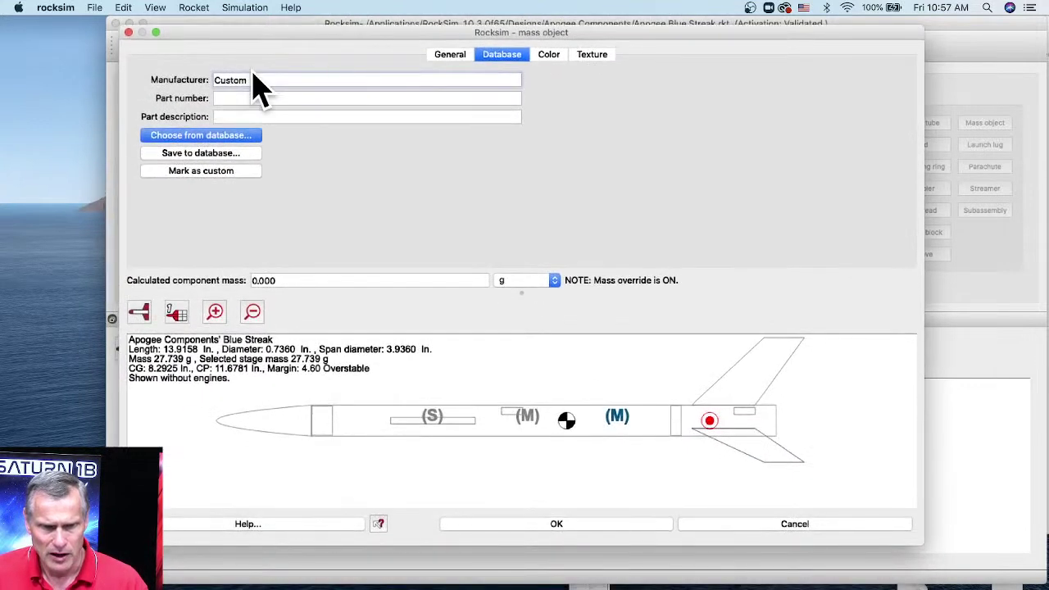
{"action": "left_click_drag", "start_coordinate": [254, 80], "coordinate": [212, 75]}
{"action": "left_click", "coordinate": [240, 98]}
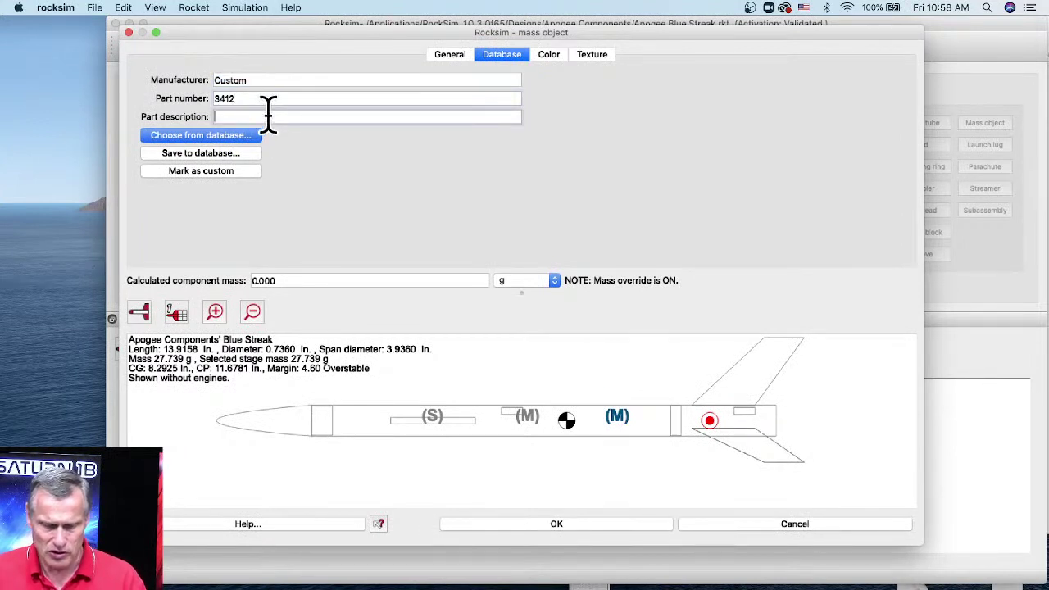
{"action": "type", "text": "Nomex Hea"}
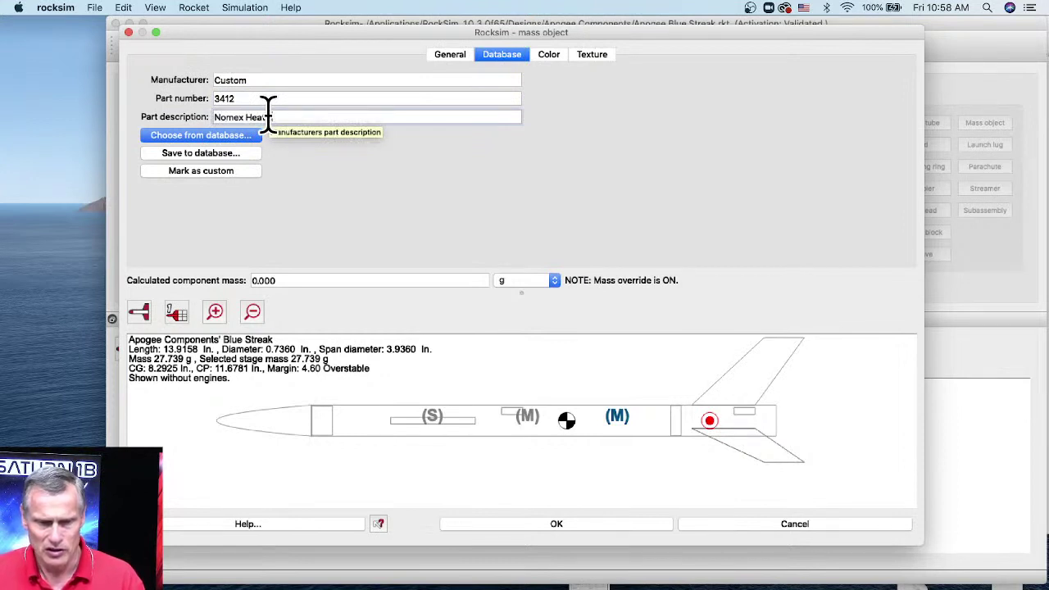
{"action": "type", "text": "t s"}
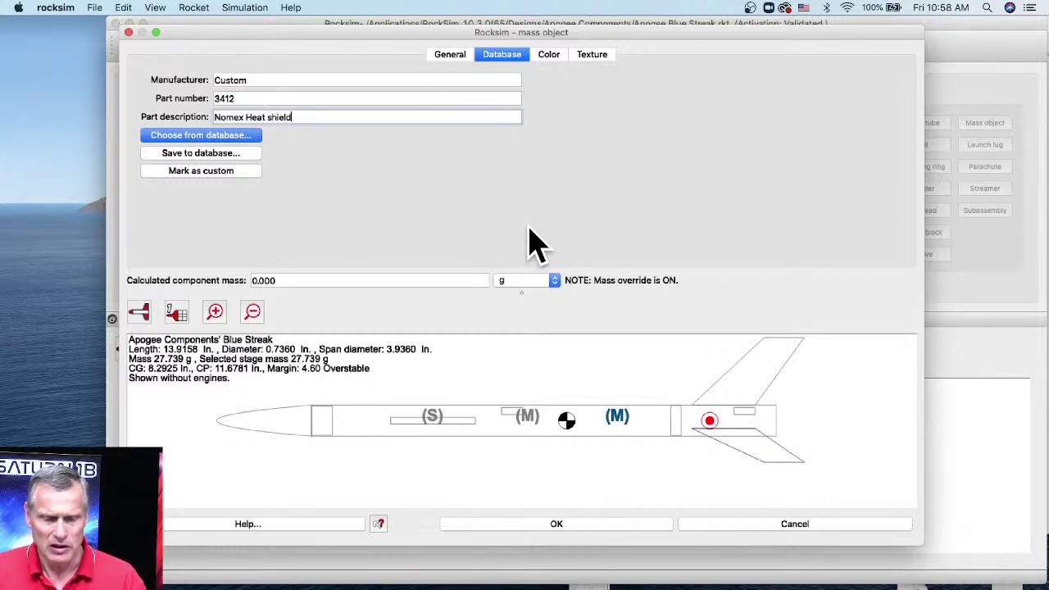
{"action": "type", "text": "hield"}
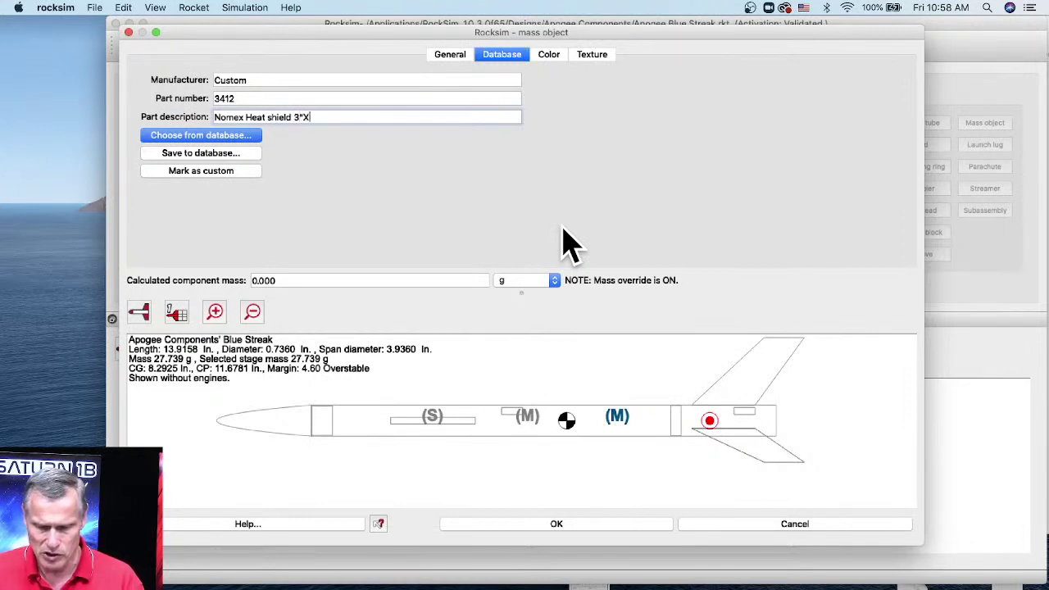
Save the custom Nomex heat shield to the parts database
{"action": "left_click", "coordinate": [209, 154]}
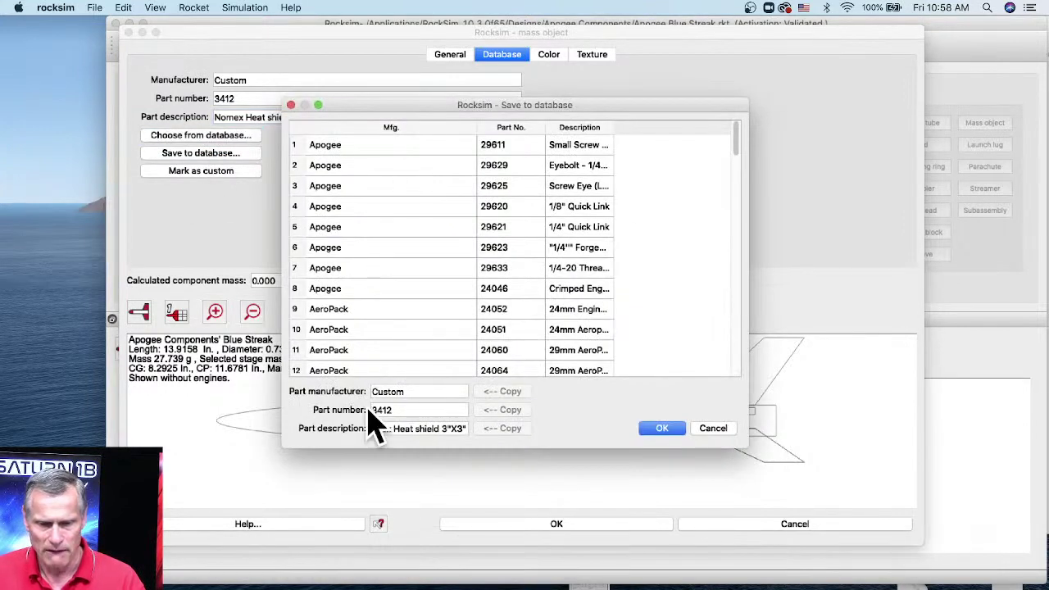
{"action": "left_click", "coordinate": [665, 432]}
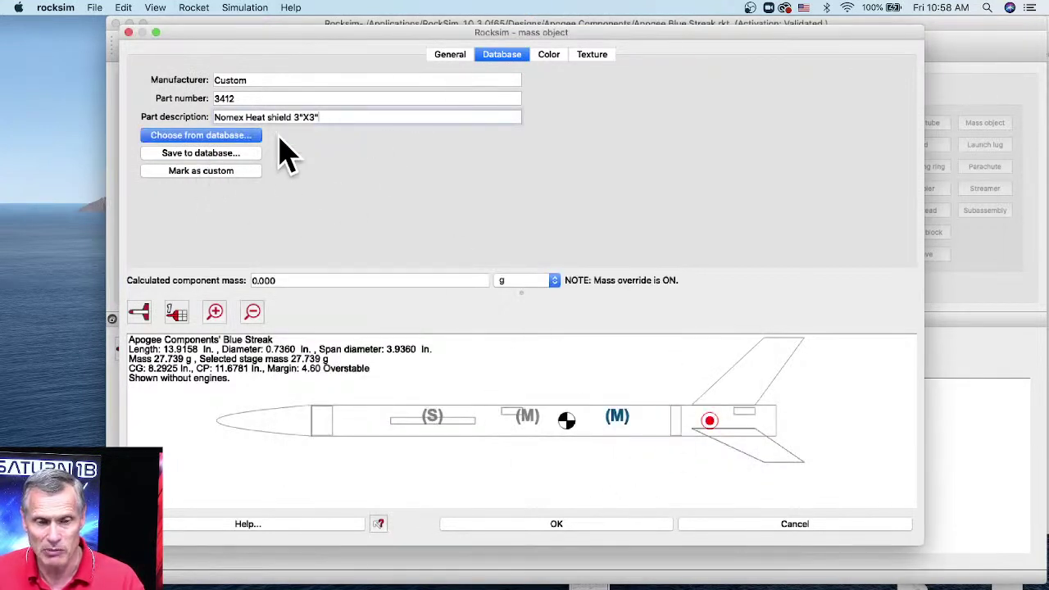
{"action": "left_click", "coordinate": [196, 152]}
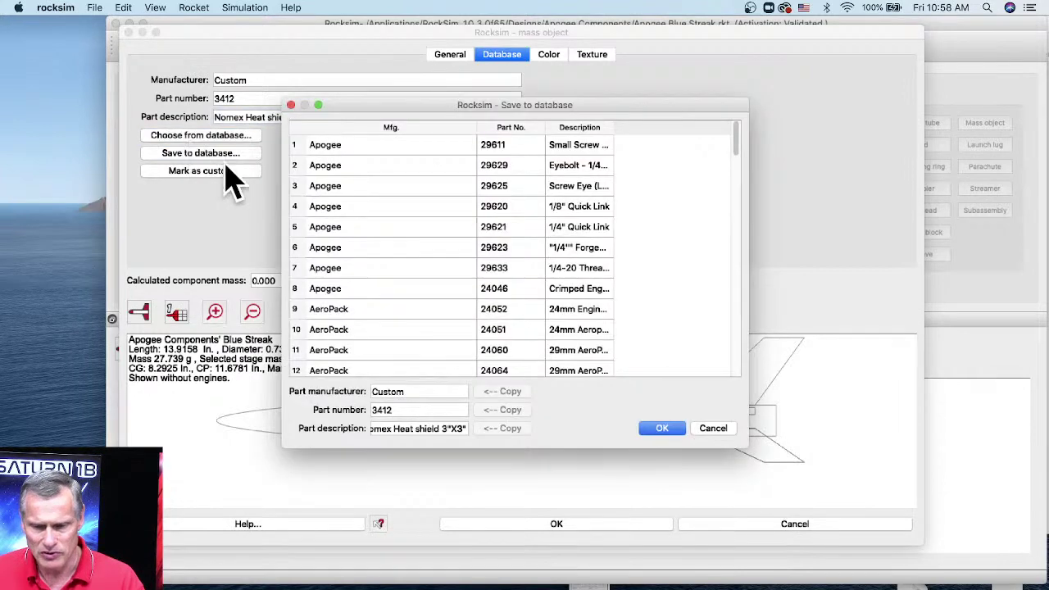
{"action": "left_click", "coordinate": [710, 428]}
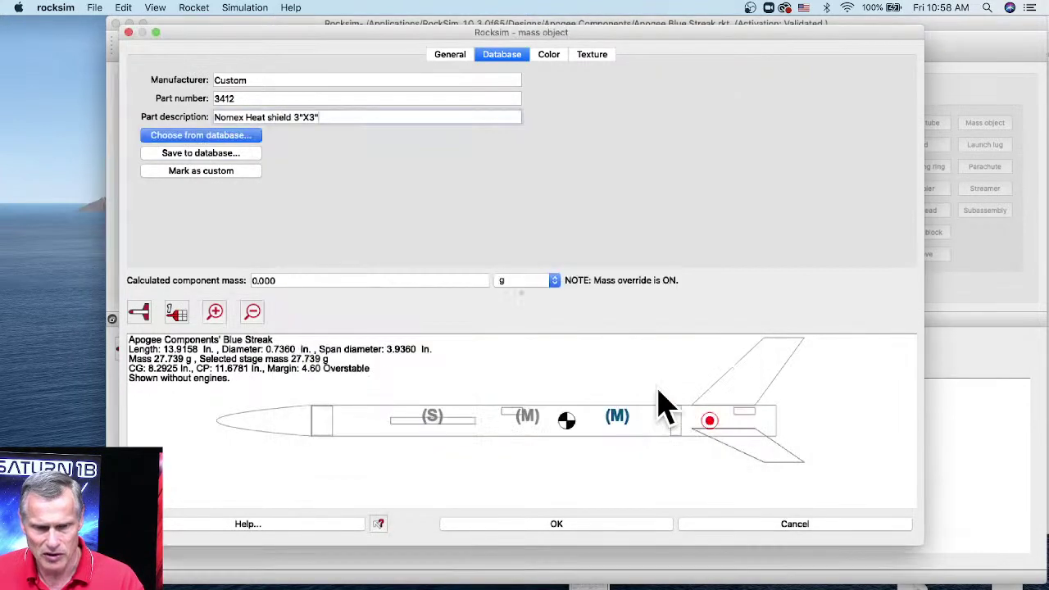
Choose the Custom 3412 Nomex Heat shield from the database with its full description shown, and add the mass object to the rocket
{"action": "left_click", "coordinate": [214, 138]}
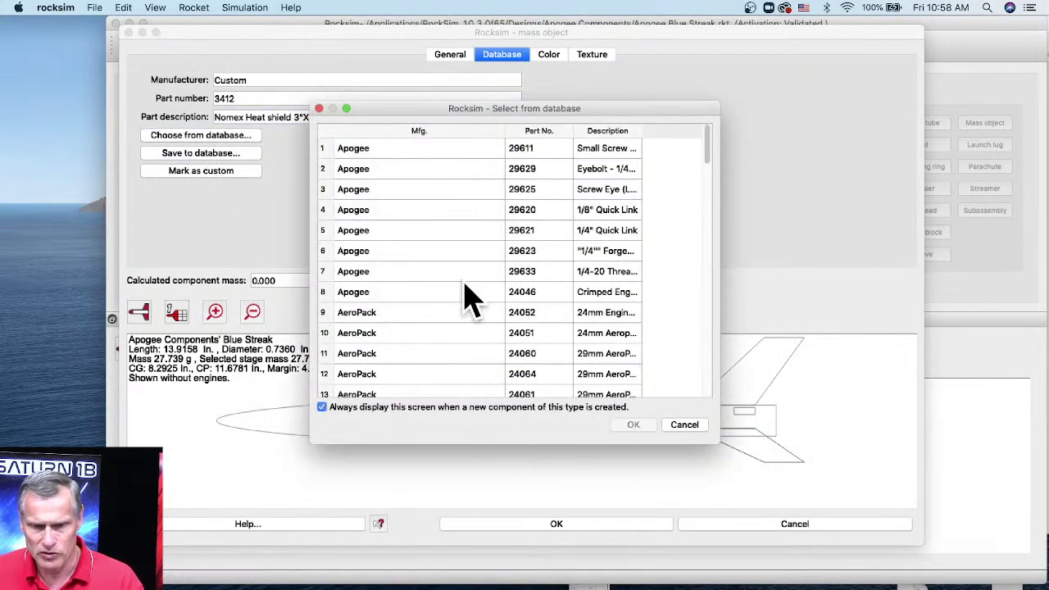
{"action": "left_click_drag", "start_coordinate": [702, 140], "coordinate": [710, 262]}
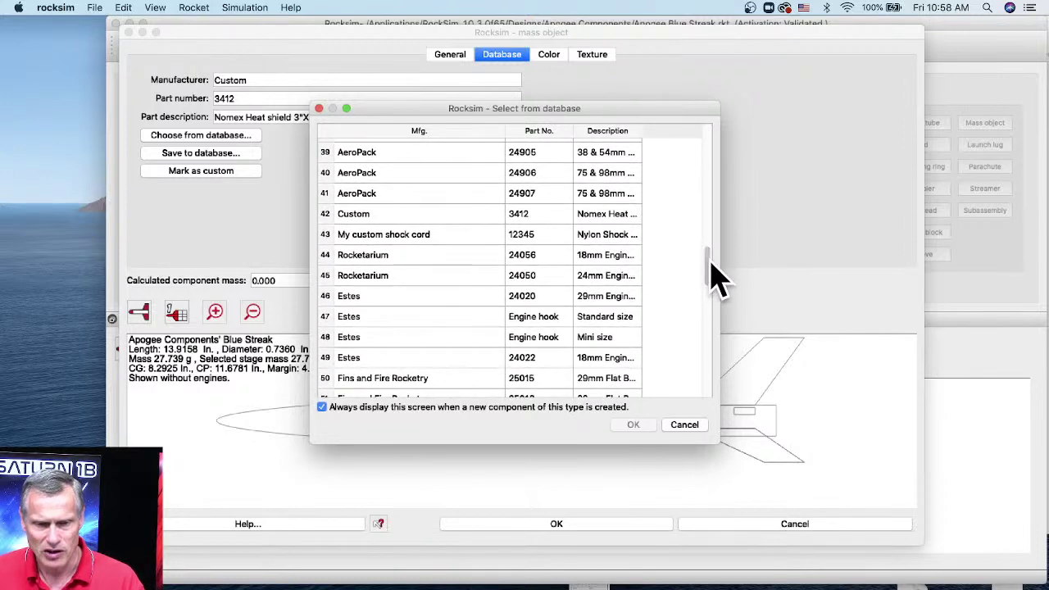
{"action": "left_click", "coordinate": [624, 220]}
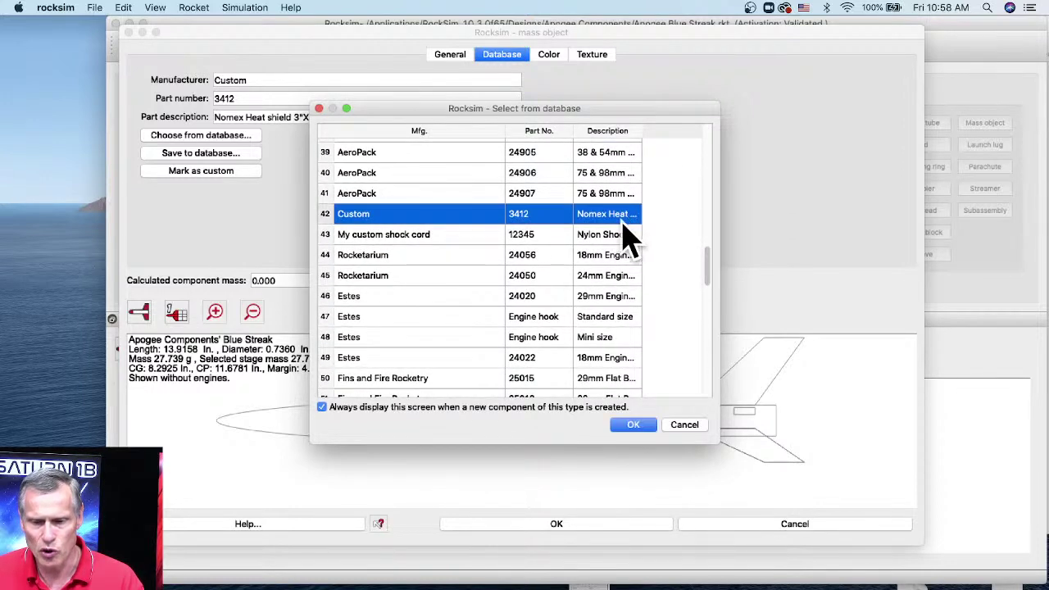
{"action": "left_click_drag", "start_coordinate": [724, 453], "coordinate": [909, 449]}
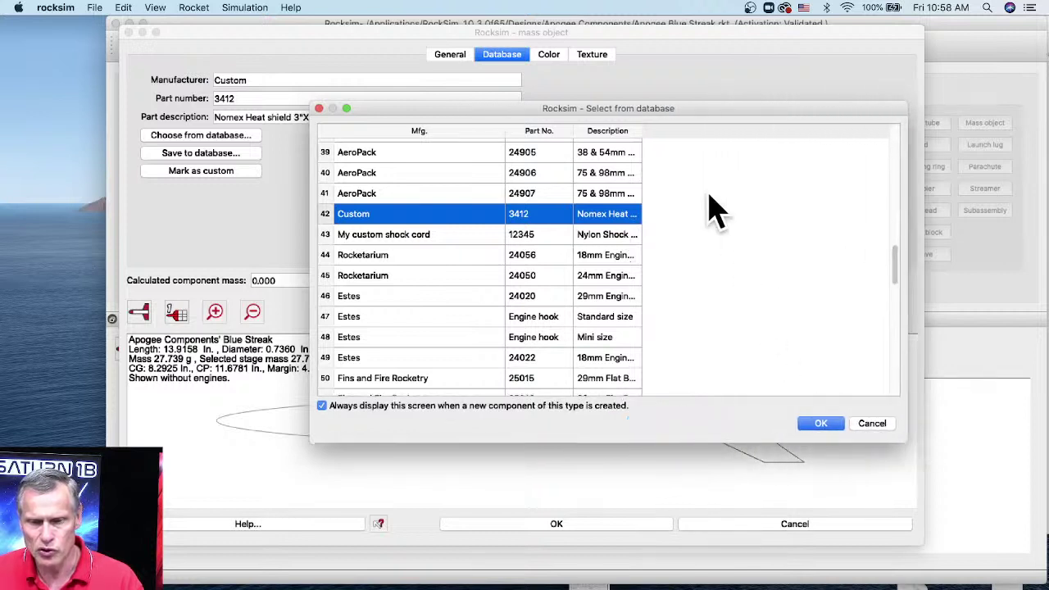
{"action": "left_click_drag", "start_coordinate": [640, 131], "coordinate": [787, 139]}
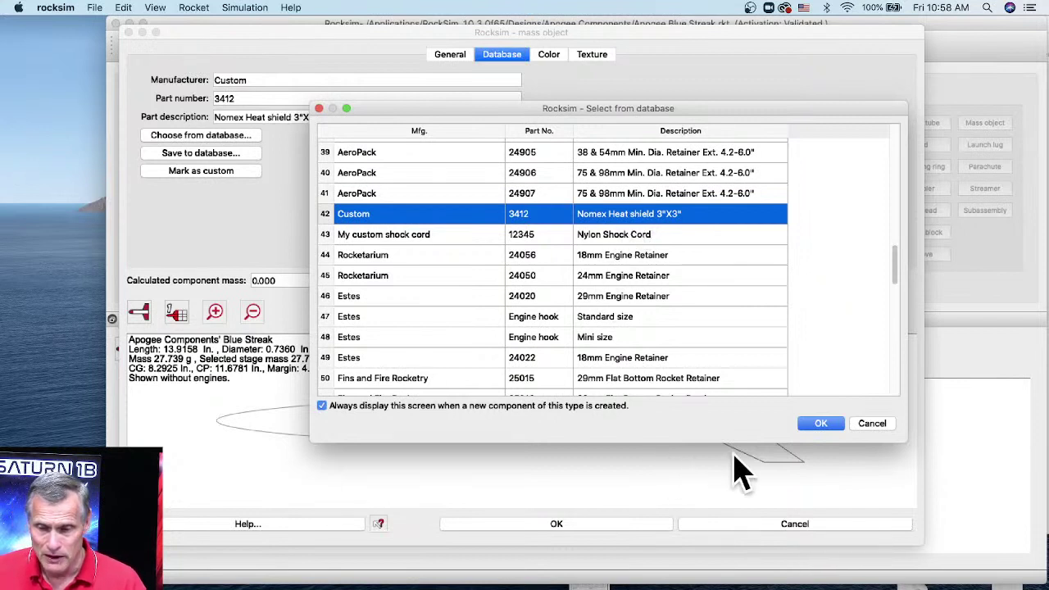
{"action": "left_click", "coordinate": [837, 424]}
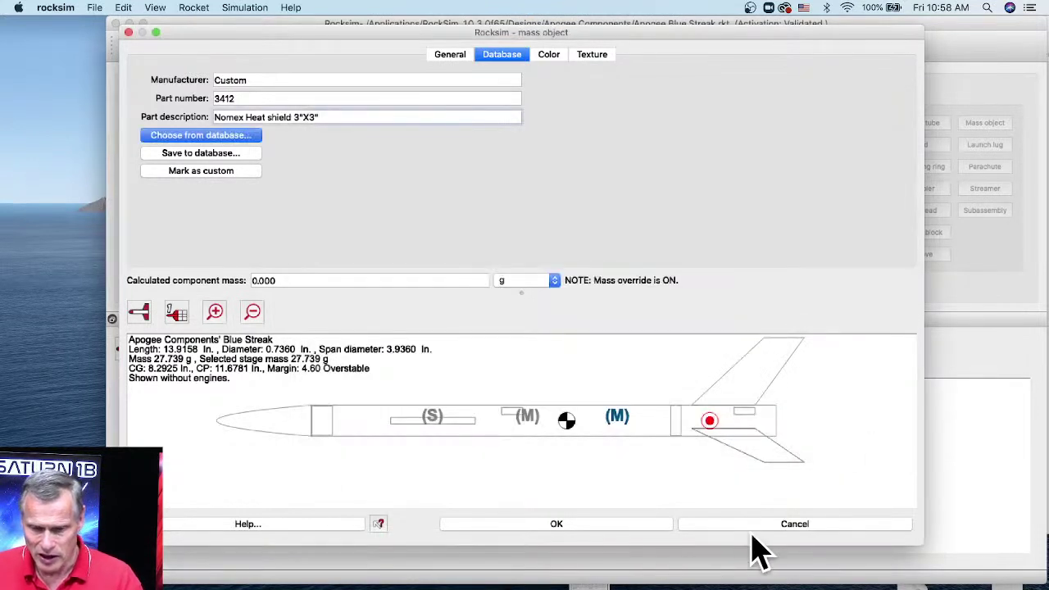
{"action": "left_click", "coordinate": [556, 524]}
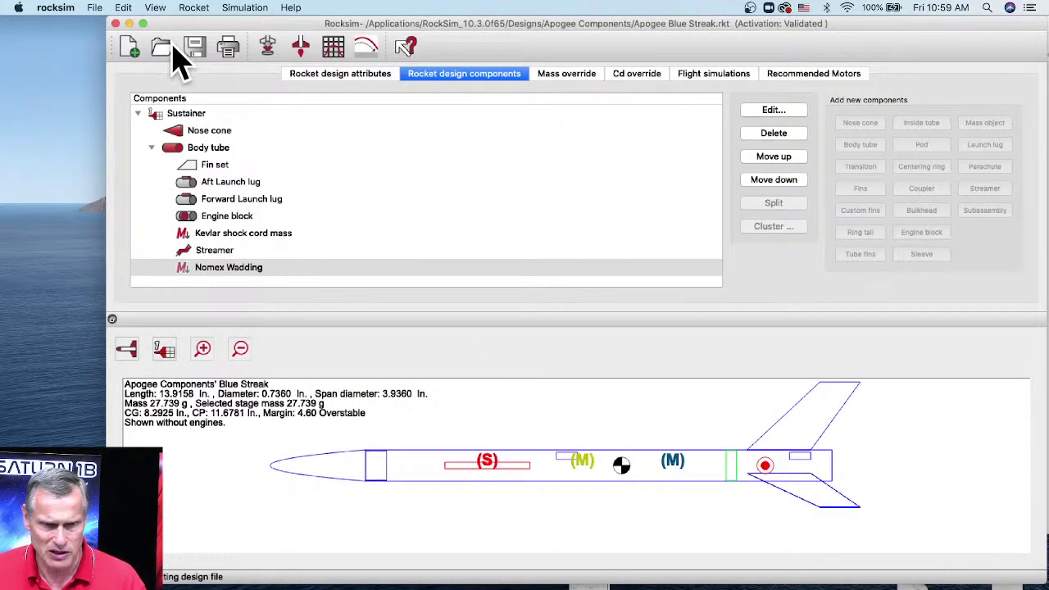
Save the design as Apogee Blue Streak in the Desktop folder
{"action": "left_click", "coordinate": [97, 8]}
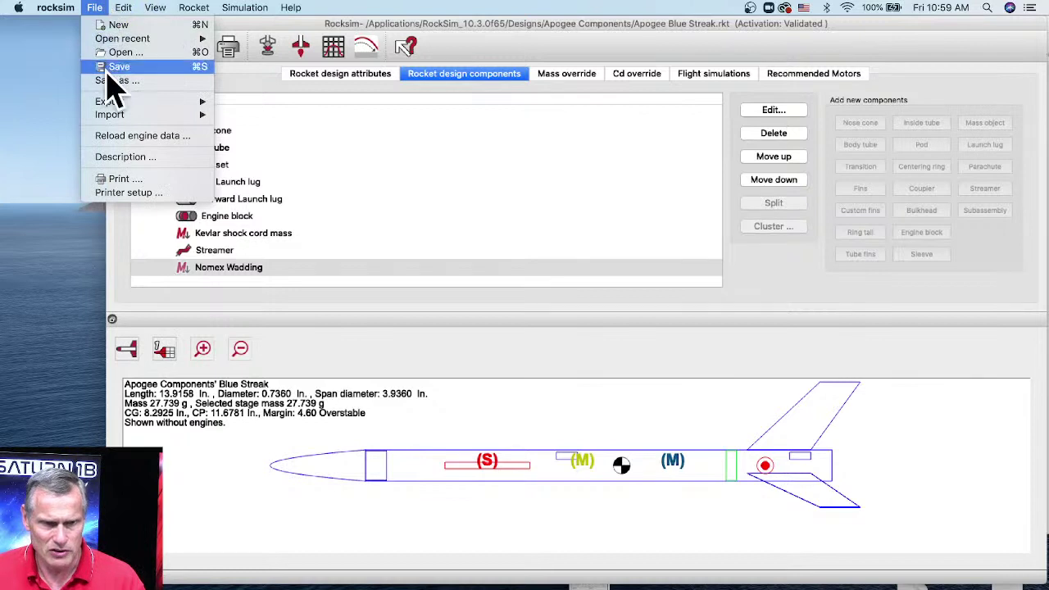
{"action": "left_click", "coordinate": [109, 68]}
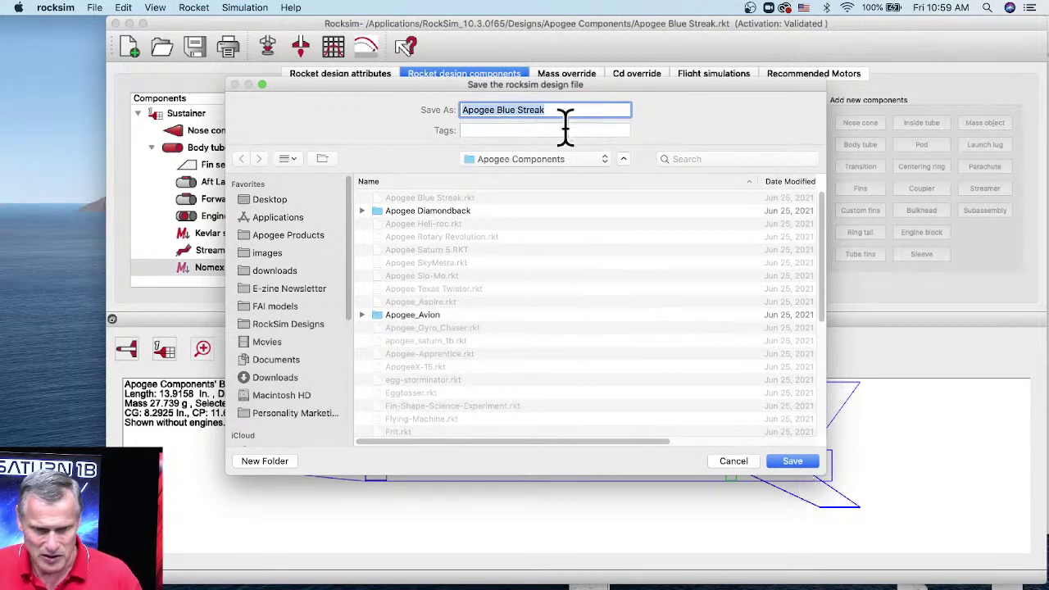
{"action": "left_click", "coordinate": [272, 202]}
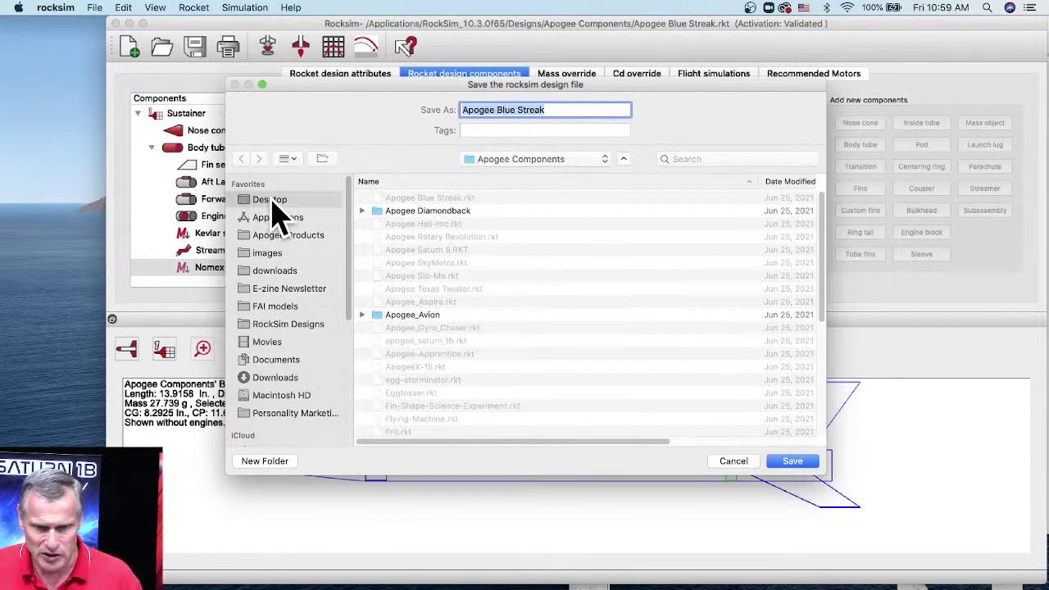
{"action": "left_click", "coordinate": [791, 462]}
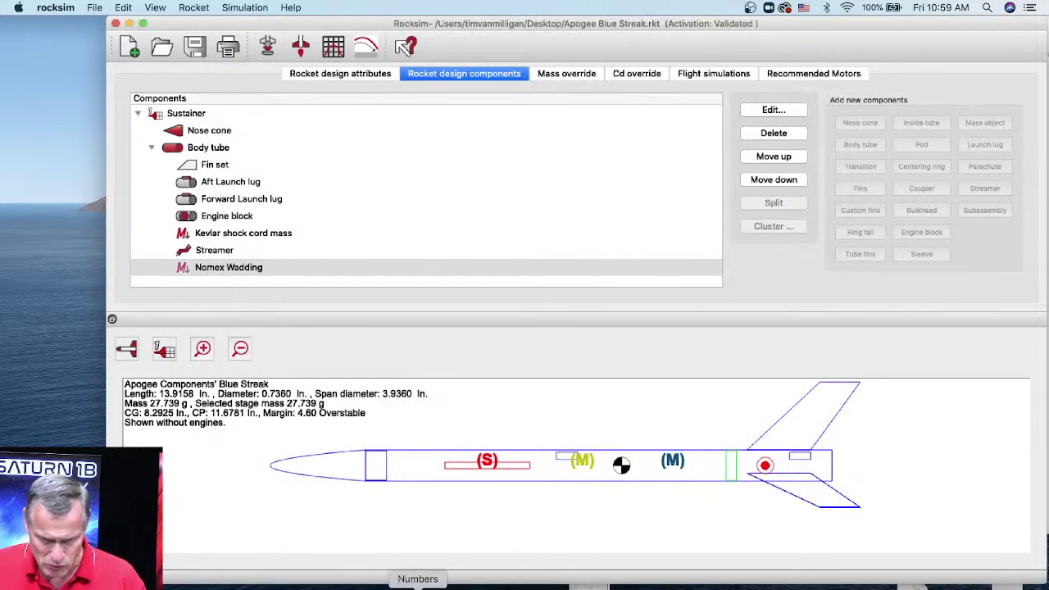
Switch to Chrome, open Launch Visualizer's Rocket Simulation page and sign in with the prefilled account credentials
{"action": "left_click", "coordinate": [339, 583]}
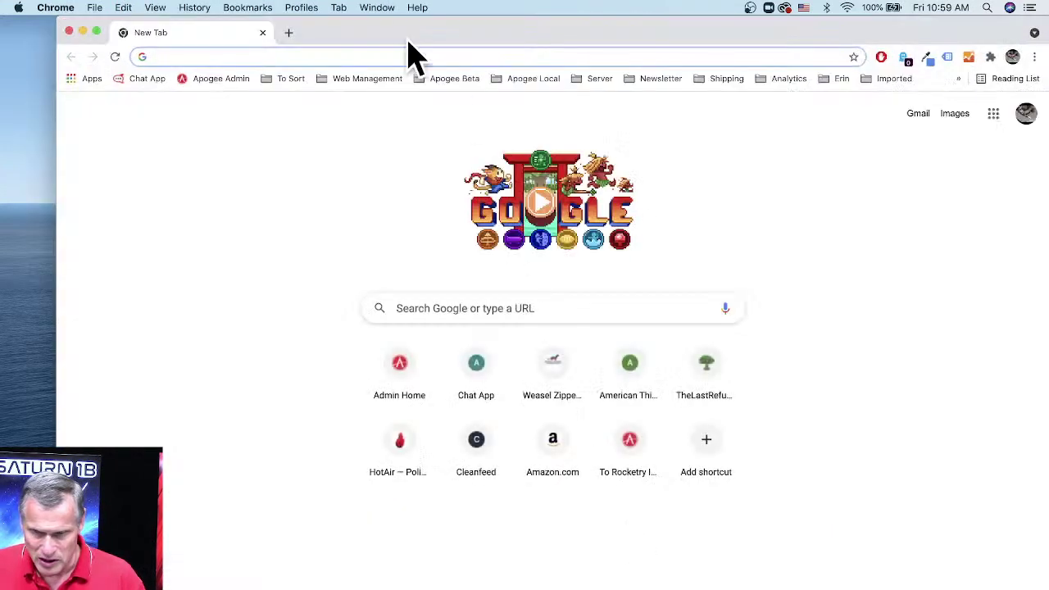
{"action": "left_click_drag", "start_coordinate": [392, 24], "coordinate": [1048, 25]}
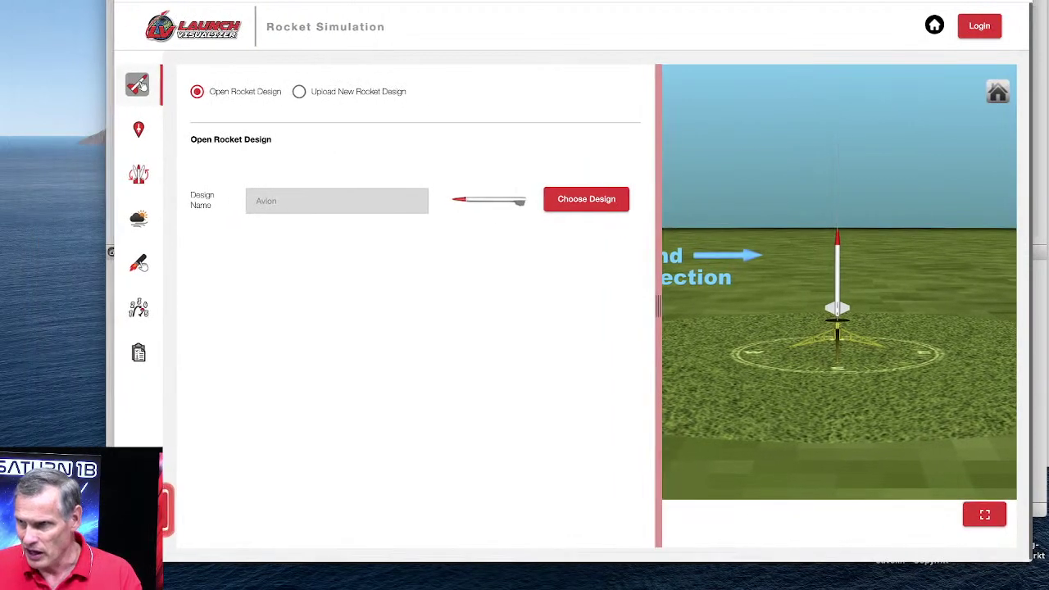
{"action": "left_click_drag", "start_coordinate": [111, 558], "coordinate": [174, 557]}
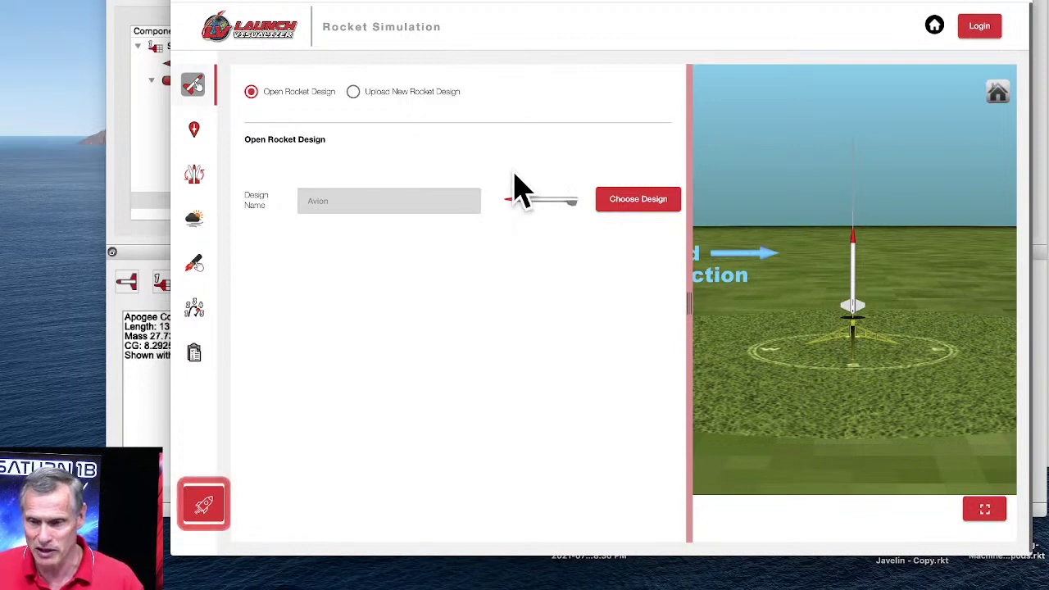
{"action": "left_click", "coordinate": [978, 28]}
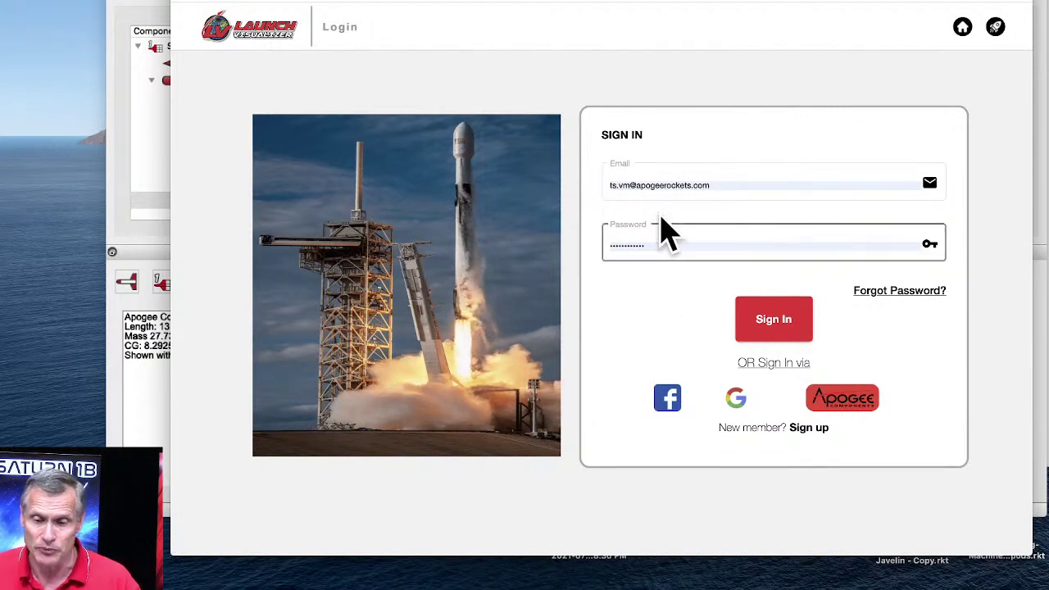
{"action": "left_click", "coordinate": [780, 332]}
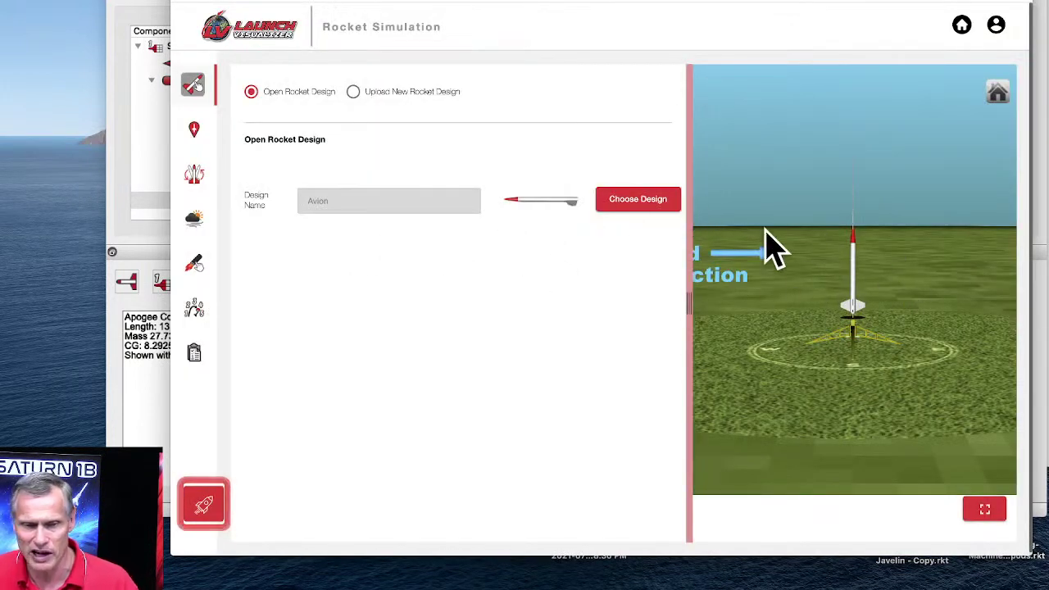
Set up a new rocket design upload using Apogee Blue Streak.rkt from the Desktop, with the design name Blue Streak
{"action": "left_click", "coordinate": [353, 92]}
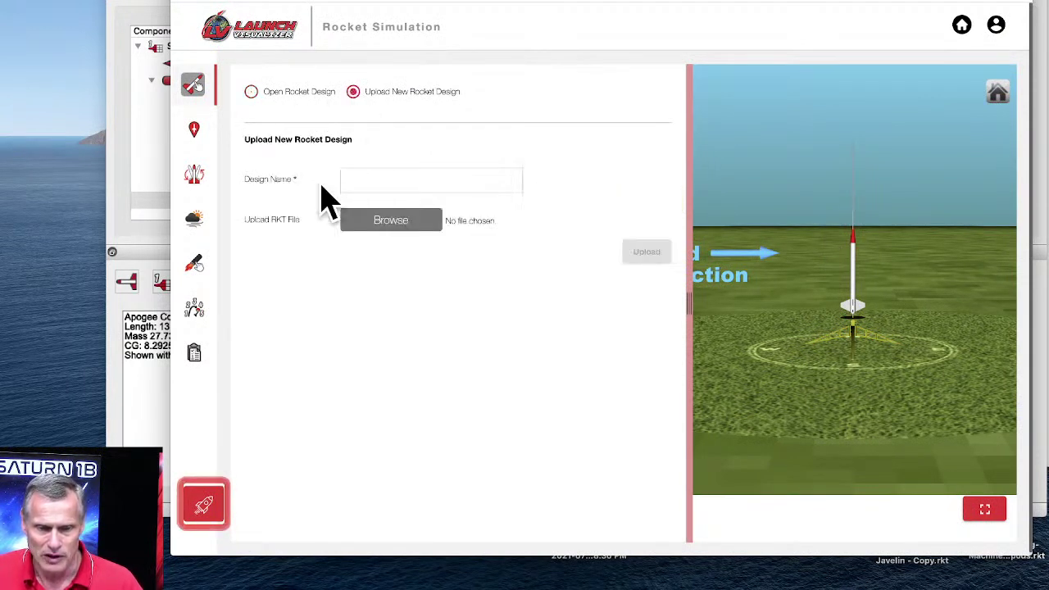
{"action": "left_click", "coordinate": [398, 226]}
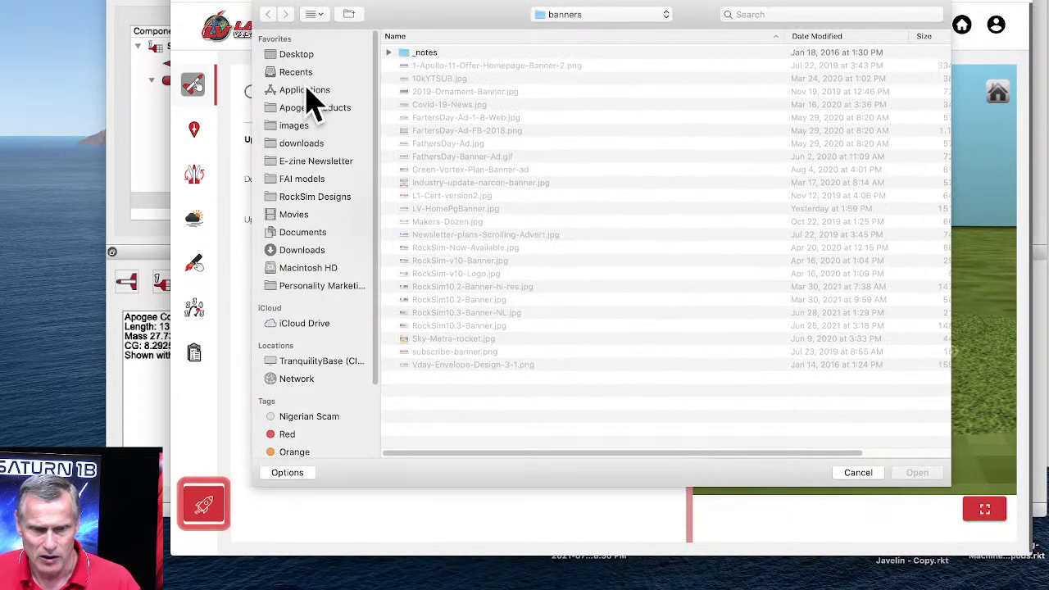
{"action": "left_click", "coordinate": [305, 55]}
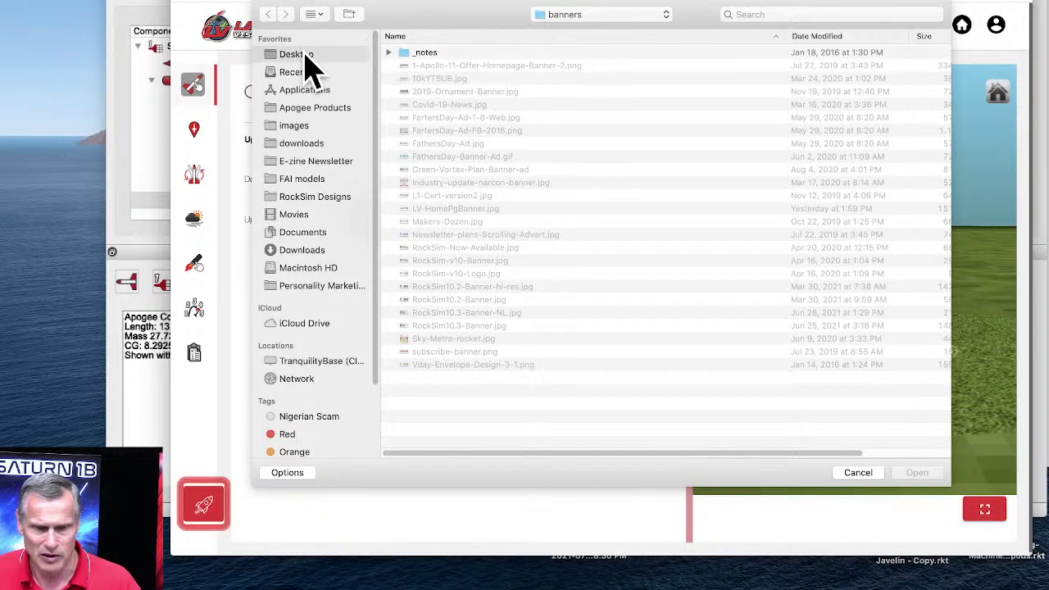
{"action": "left_click", "coordinate": [465, 54]}
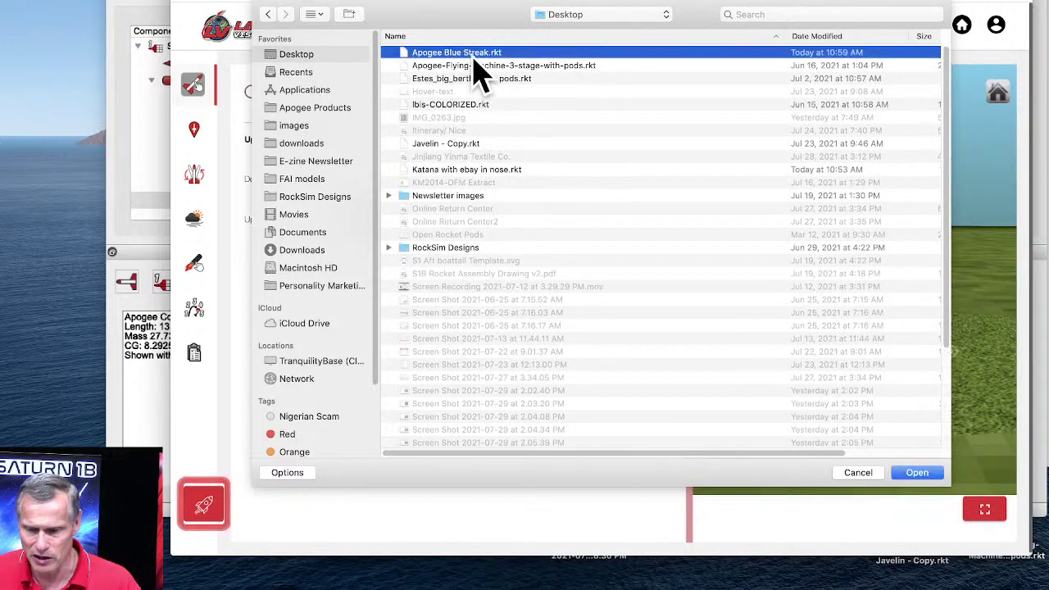
{"action": "left_click", "coordinate": [933, 475]}
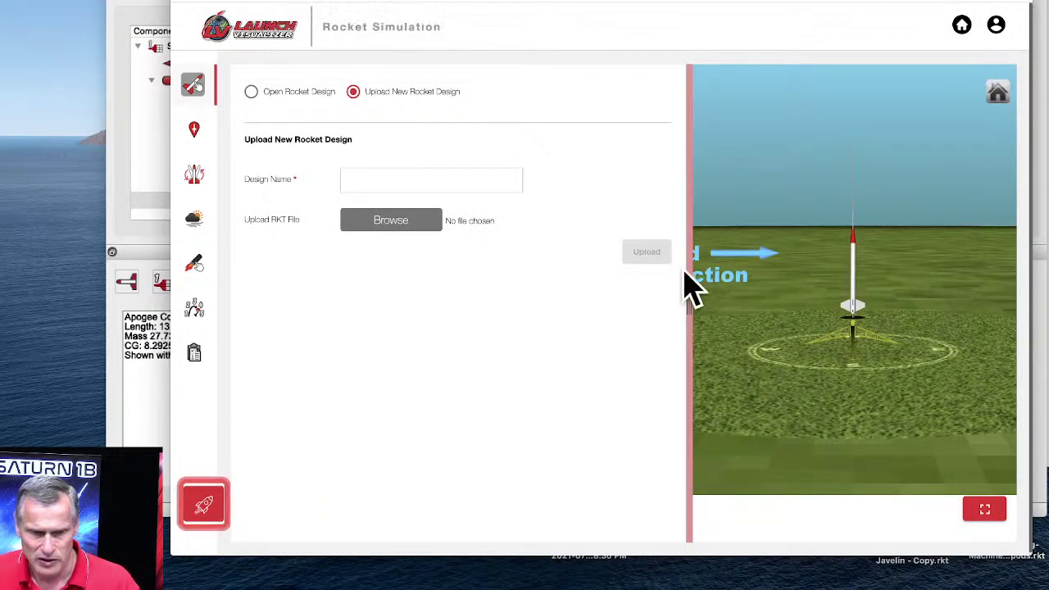
{"action": "left_click", "coordinate": [389, 179]}
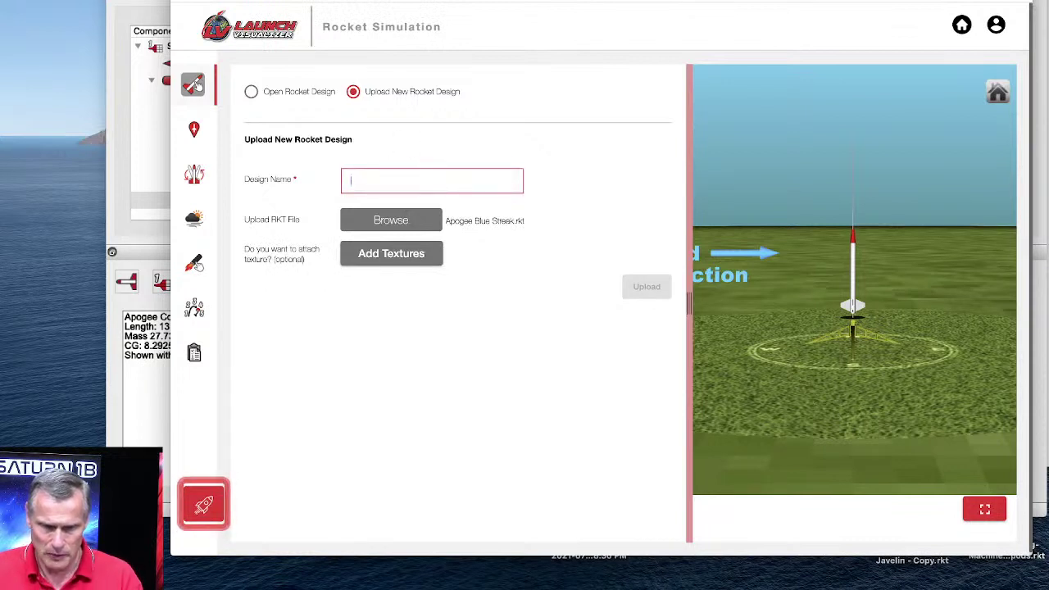
{"action": "type", "text": "Blue Streak"}
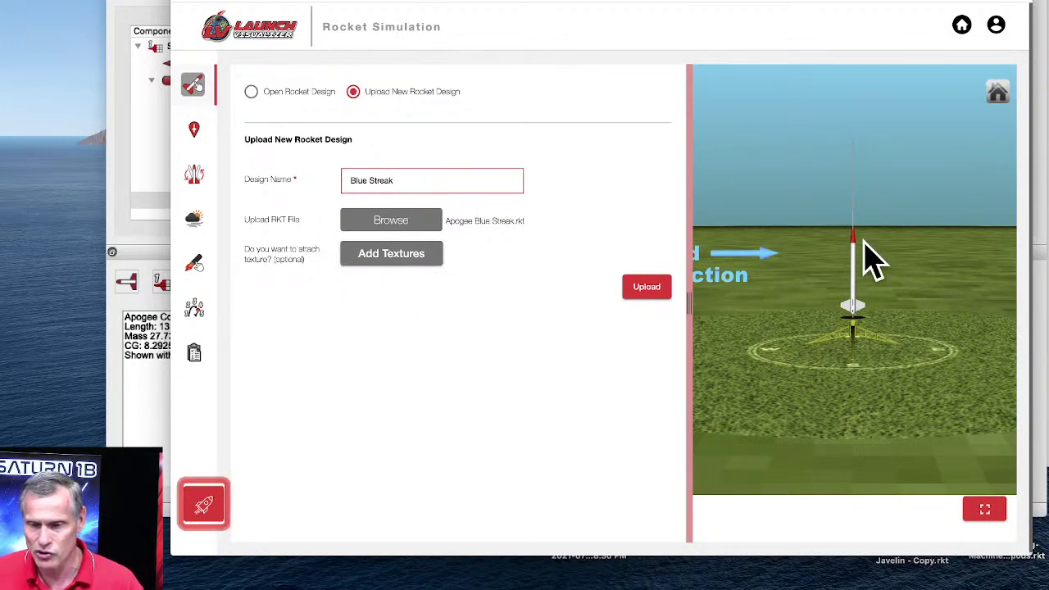
Upload the Blue Streak rocket design without textures and acknowledge the upload
{"action": "mouse_move", "coordinate": [859, 289]}
{"action": "left_mouse_down"}
{"action": "mouse_move", "coordinate": [843, 309]}
{"action": "mouse_move", "coordinate": [860, 306]}
{"action": "left_mouse_up"}
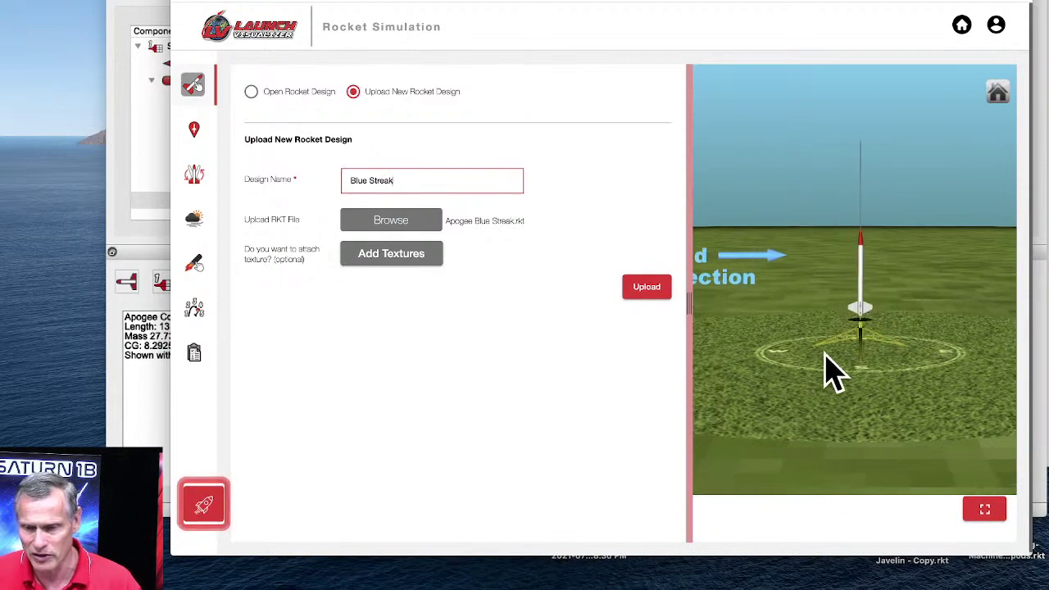
{"action": "mouse_move", "coordinate": [824, 353]}
{"action": "left_mouse_down"}
{"action": "mouse_move", "coordinate": [880, 356]}
{"action": "mouse_move", "coordinate": [842, 356]}
{"action": "mouse_move", "coordinate": [824, 370]}
{"action": "left_mouse_up"}
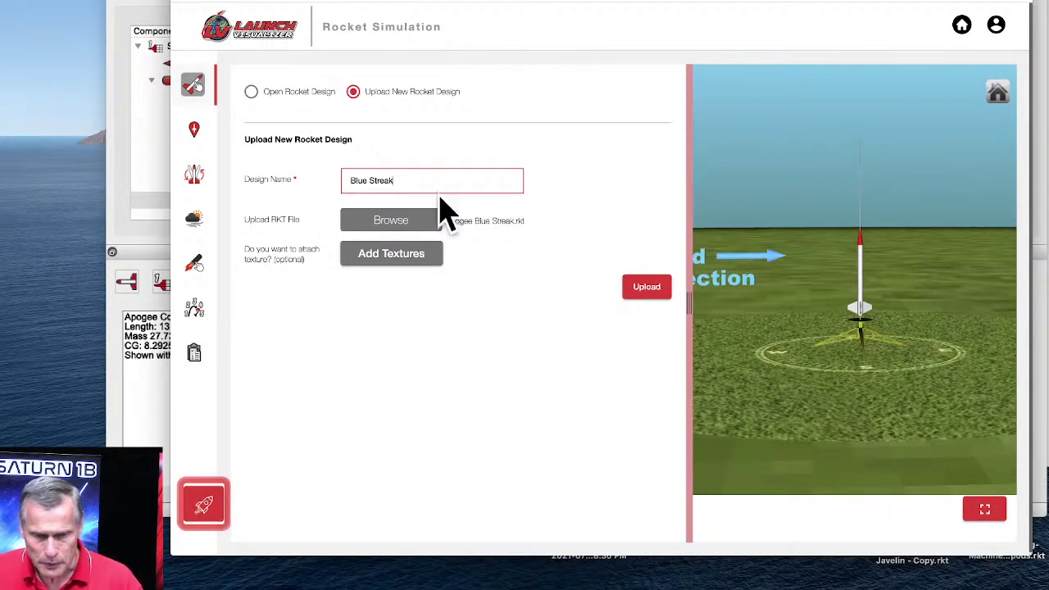
{"action": "left_click", "coordinate": [653, 290]}
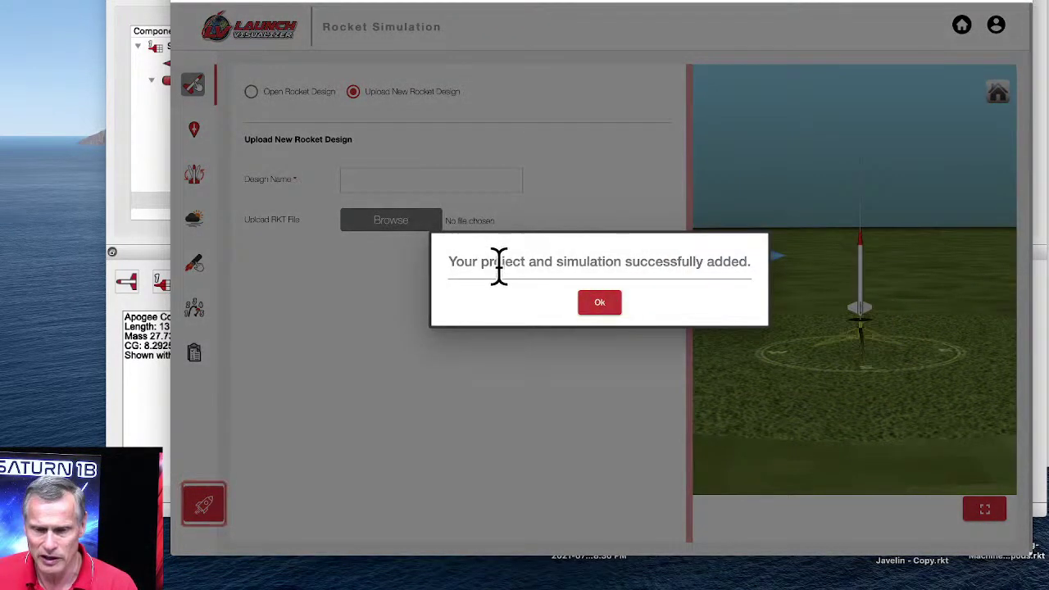
{"action": "left_click", "coordinate": [610, 301]}
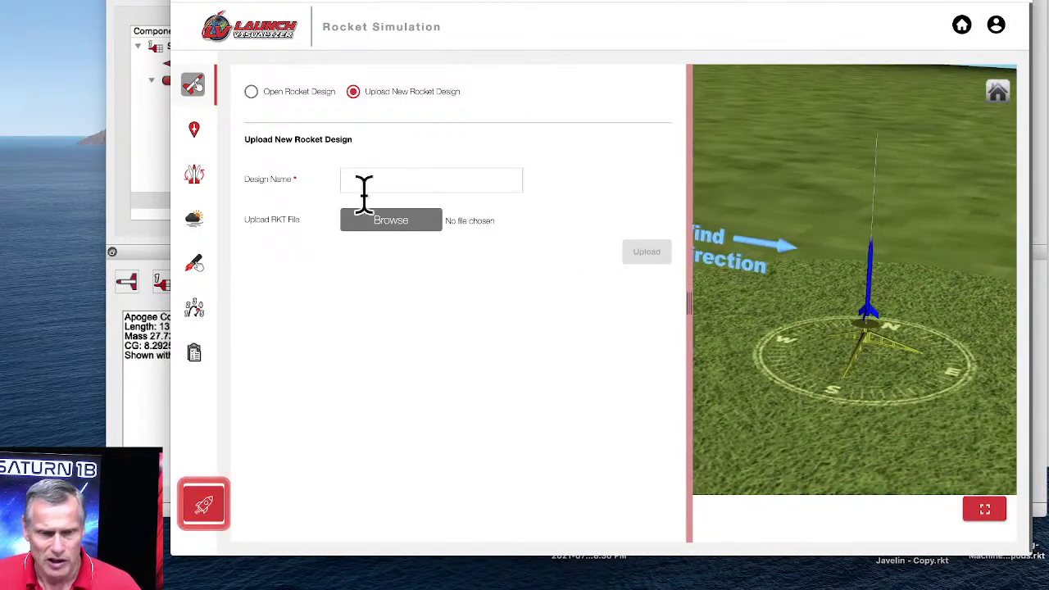
Choose CloudBusters #807 Site 2 from the public launch sites as the launch location
{"action": "left_click", "coordinate": [190, 131]}
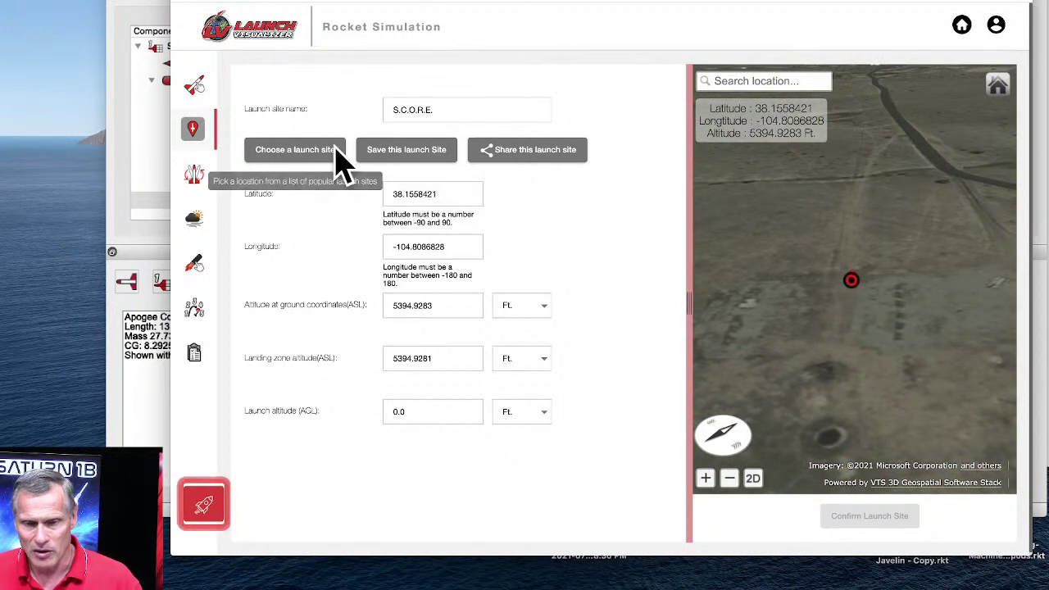
{"action": "left_click", "coordinate": [321, 152]}
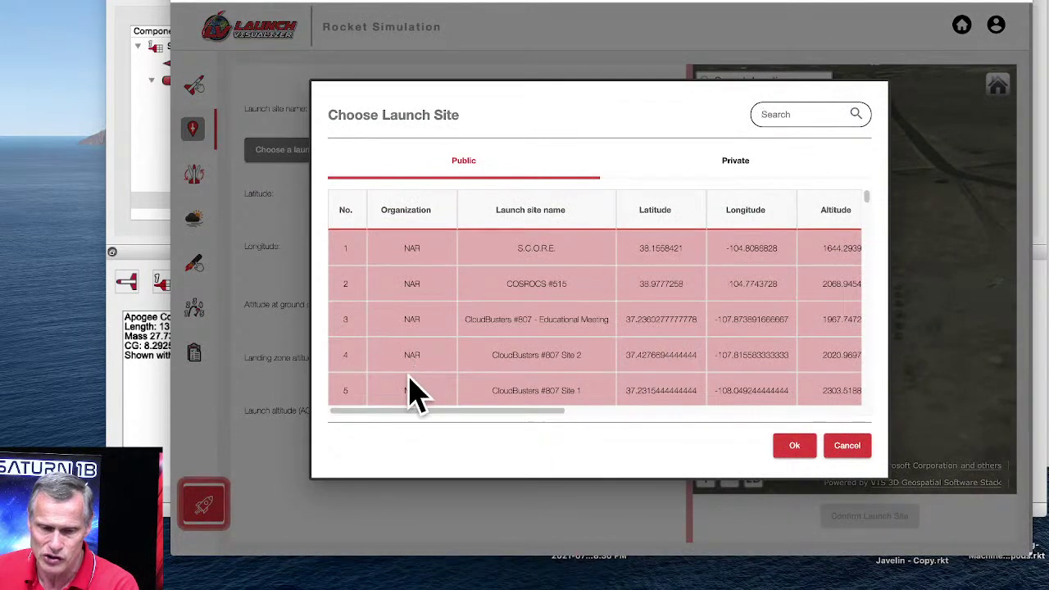
{"action": "left_click", "coordinate": [516, 375]}
{"action": "left_click", "coordinate": [792, 446]}
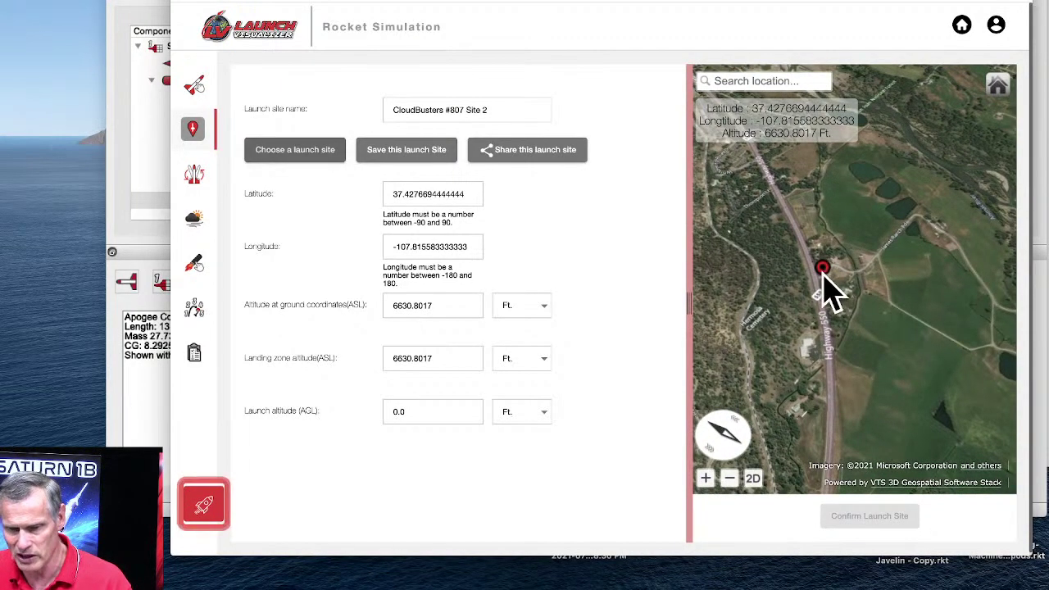
Move the launch point off the highway into the green field at about latitude 37.4270, longitude -107.8130, and confirm the site
{"action": "left_click", "coordinate": [884, 238]}
{"action": "scroll", "coordinate": [876, 254], "scroll_direction": "up", "scroll_amount": 3}
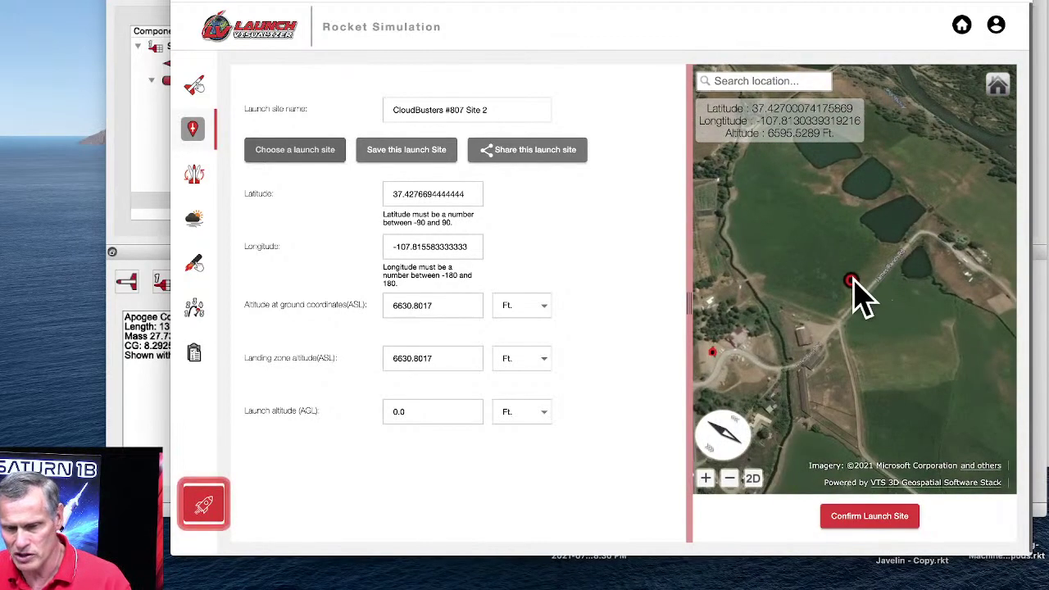
{"action": "left_click", "coordinate": [890, 514]}
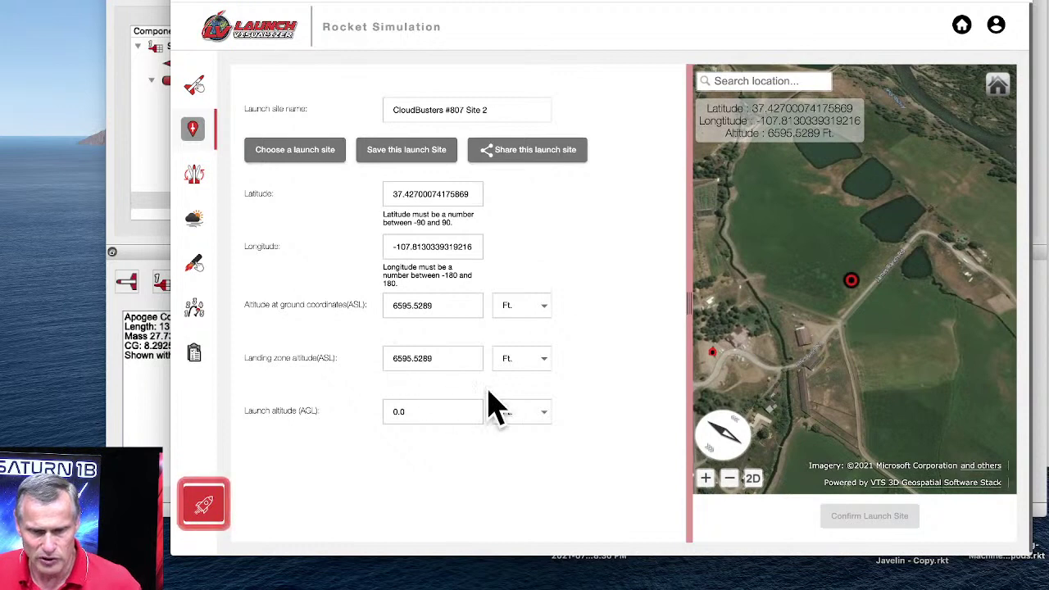
Check the field's orientation on the site map, then set the launch guide azimuth to 209.55 degrees and launch angle from vertical to 16.58 degrees
{"action": "left_click", "coordinate": [196, 177]}
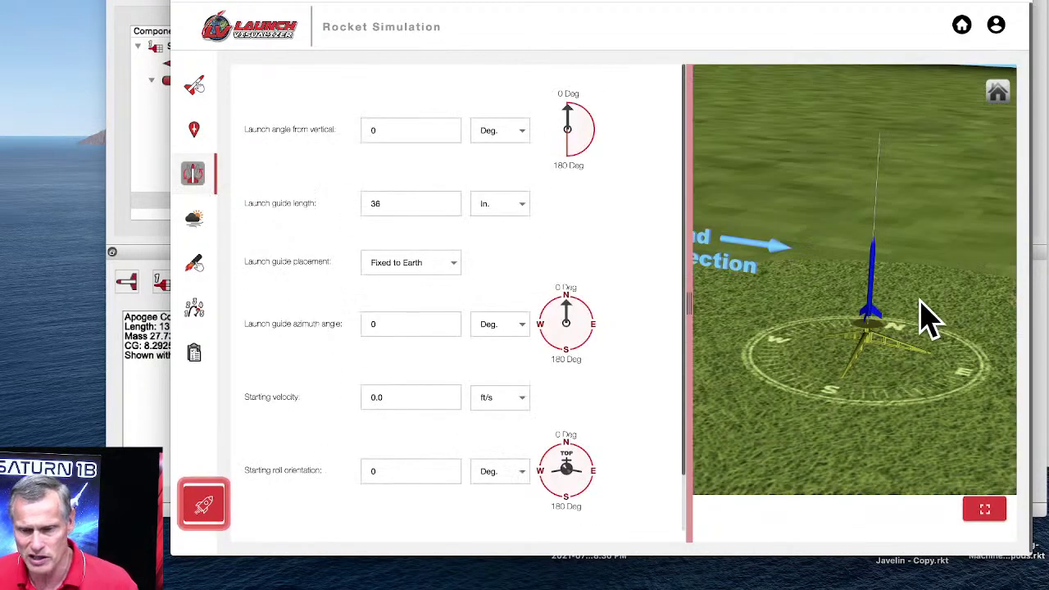
{"action": "left_click", "coordinate": [194, 131]}
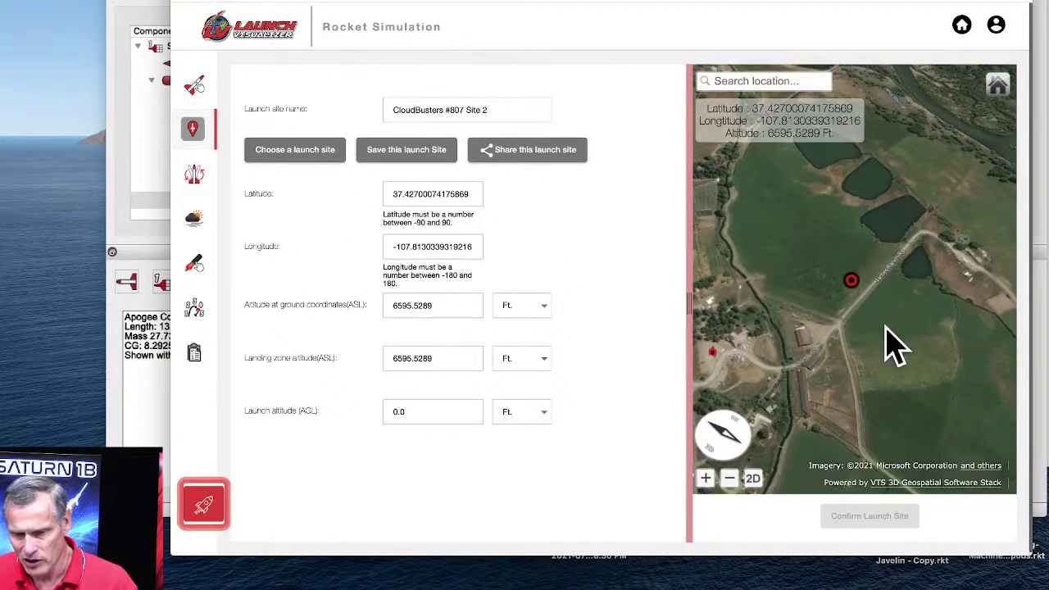
{"action": "scroll", "coordinate": [901, 369], "scroll_direction": "down", "scroll_amount": 3}
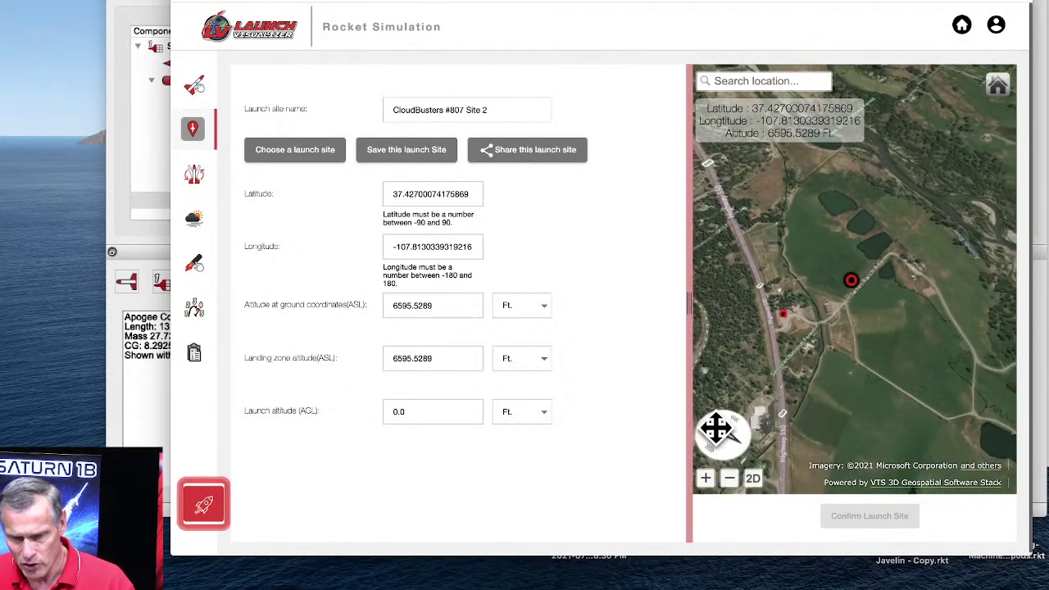
{"action": "left_click", "coordinate": [710, 427]}
{"action": "left_click", "coordinate": [710, 426]}
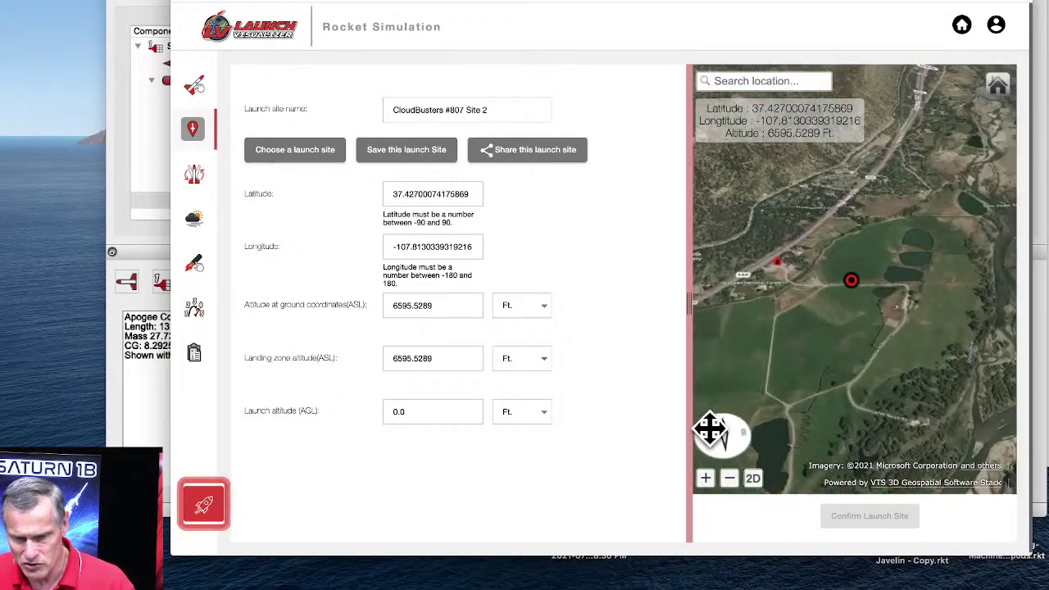
{"action": "left_click_drag", "start_coordinate": [710, 435], "coordinate": [712, 435]}
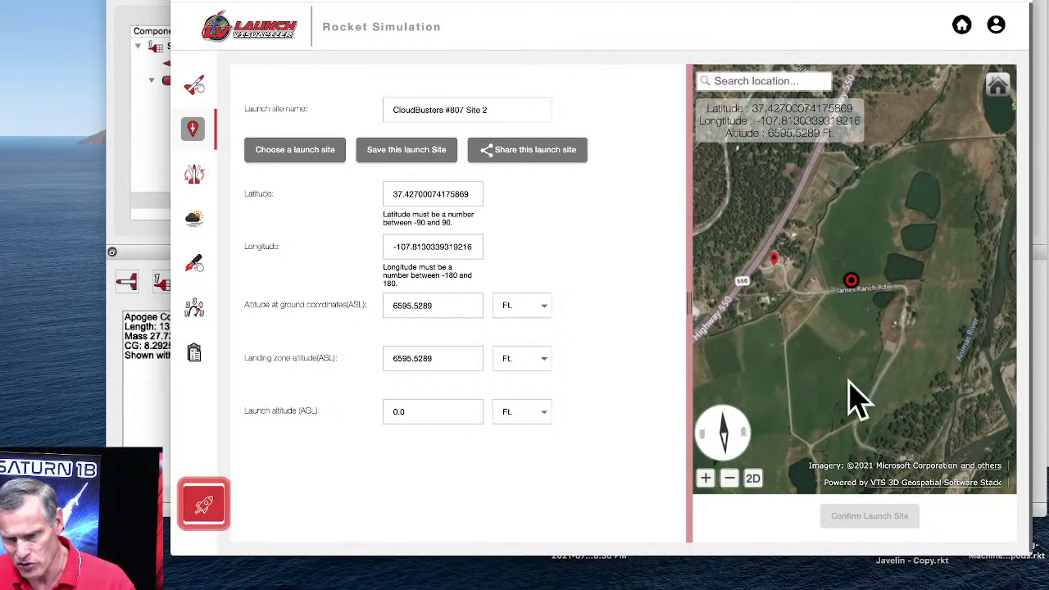
{"action": "left_click", "coordinate": [201, 187]}
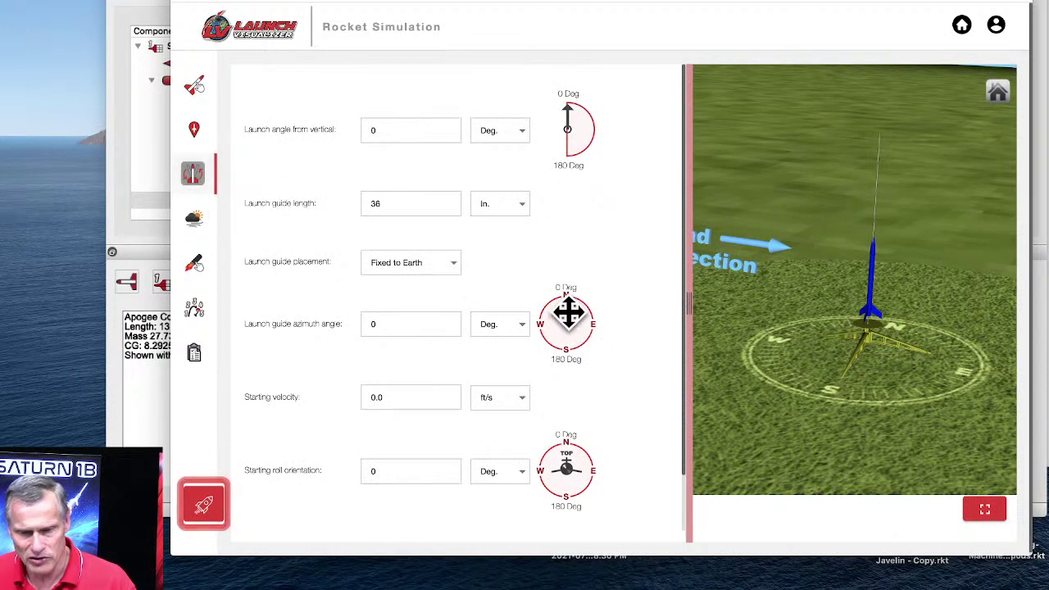
{"action": "left_click_drag", "start_coordinate": [564, 306], "coordinate": [560, 348]}
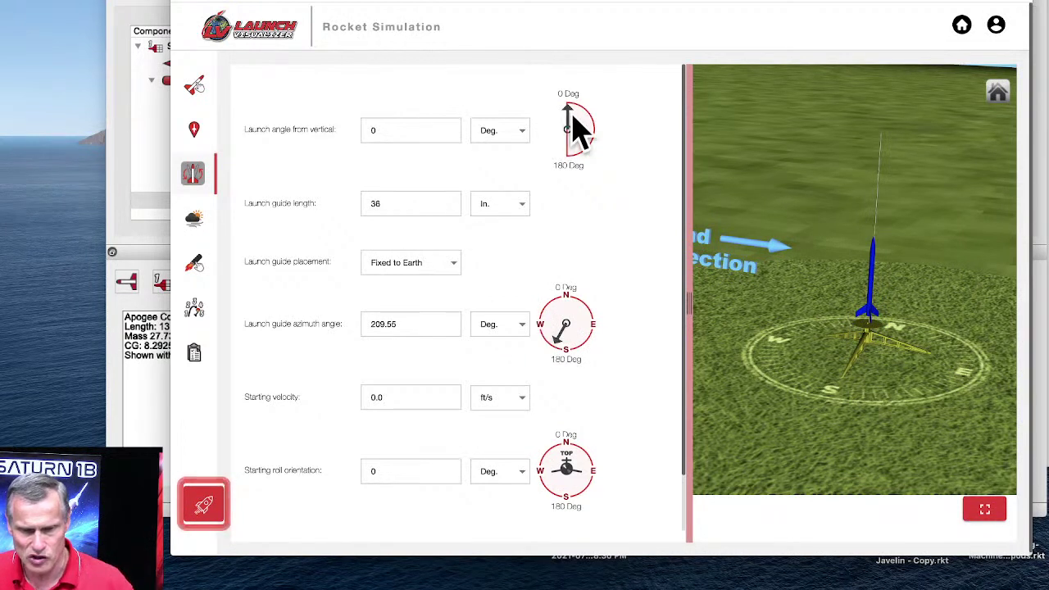
{"action": "left_click_drag", "start_coordinate": [570, 109], "coordinate": [576, 122]}
{"action": "left_click_drag", "start_coordinate": [877, 299], "coordinate": [730, 279]}
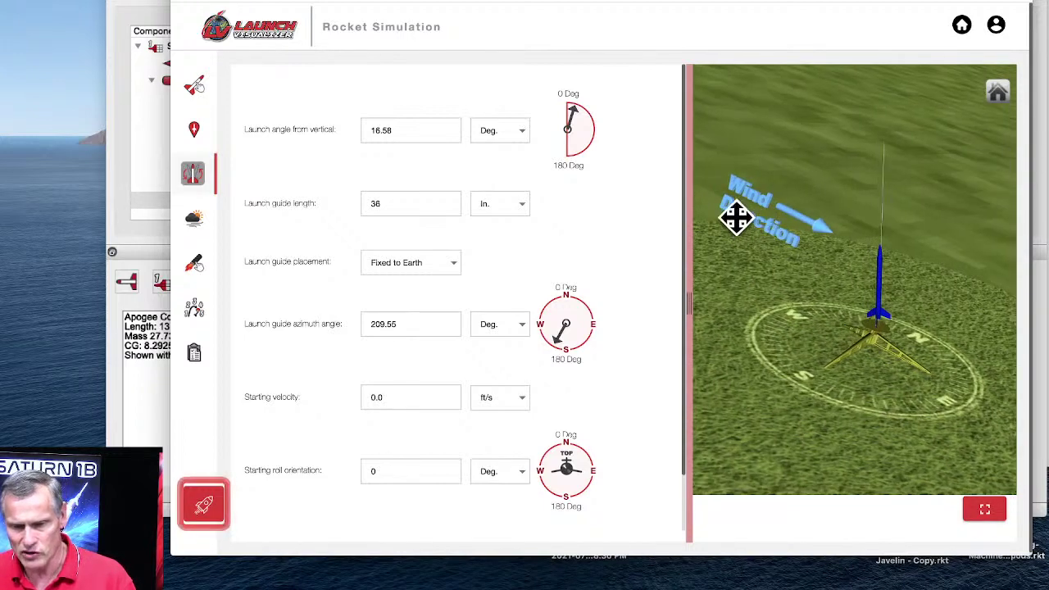
{"action": "left_click_drag", "start_coordinate": [788, 313], "coordinate": [805, 337]}
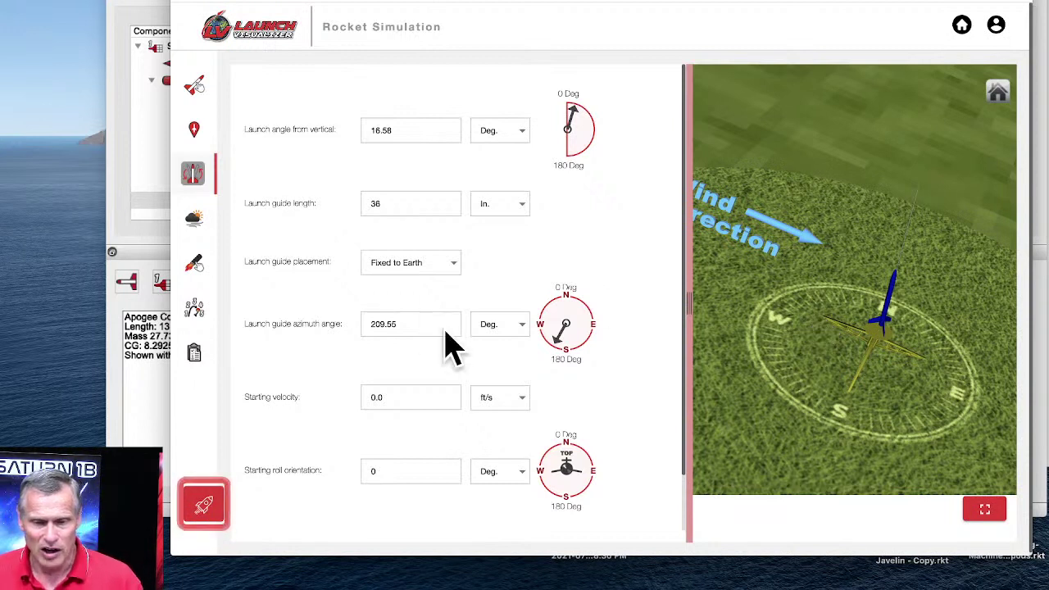
Set the simulation end point so the simulation ends when the rocket reaches the ground
{"action": "left_click", "coordinate": [193, 218]}
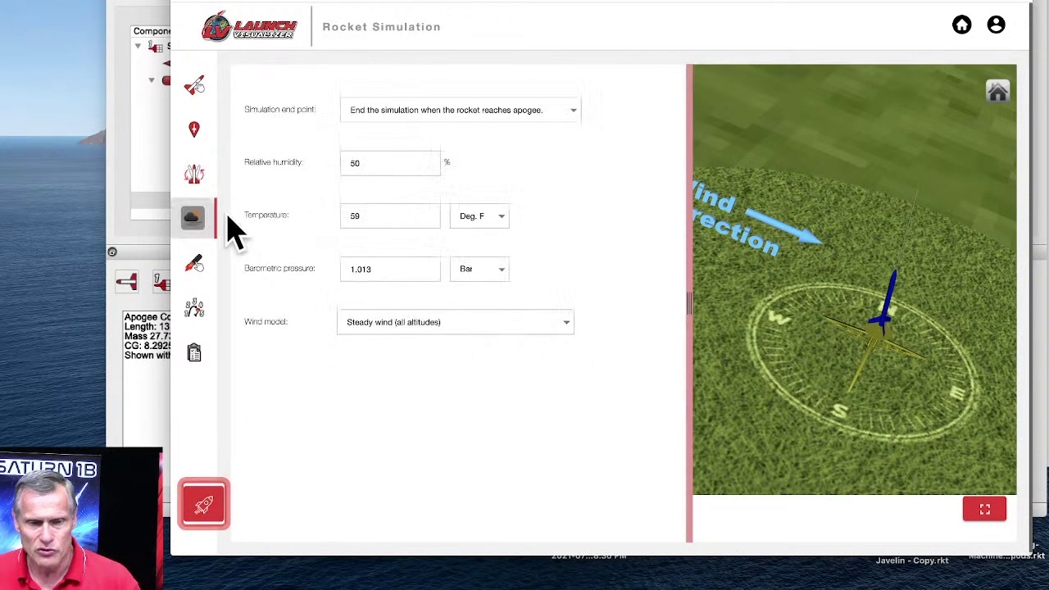
{"action": "left_click", "coordinate": [407, 119]}
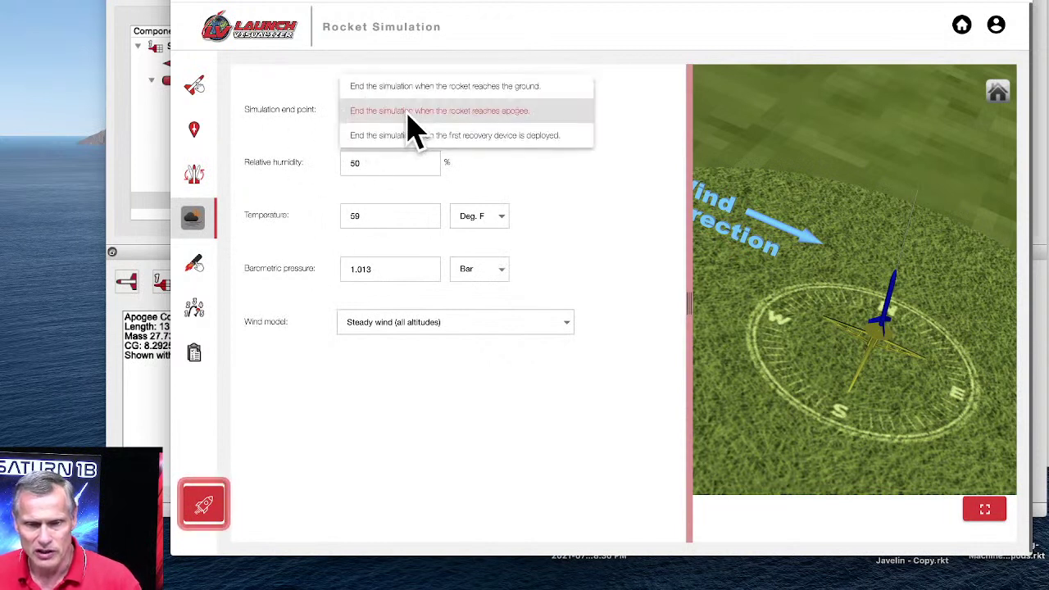
{"action": "left_click", "coordinate": [412, 87]}
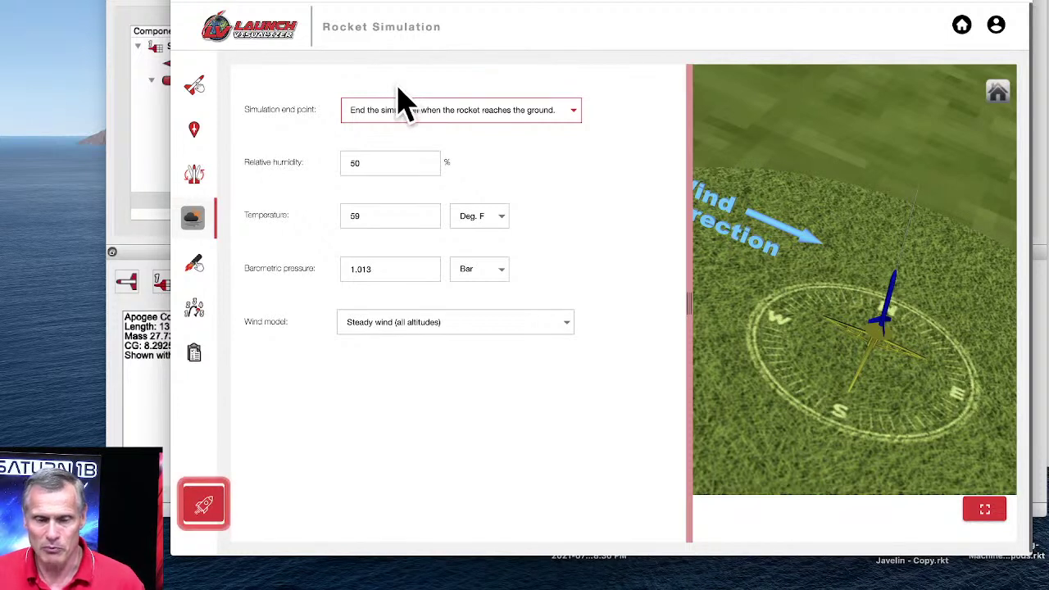
{"action": "mouse_move", "coordinate": [262, 129]}
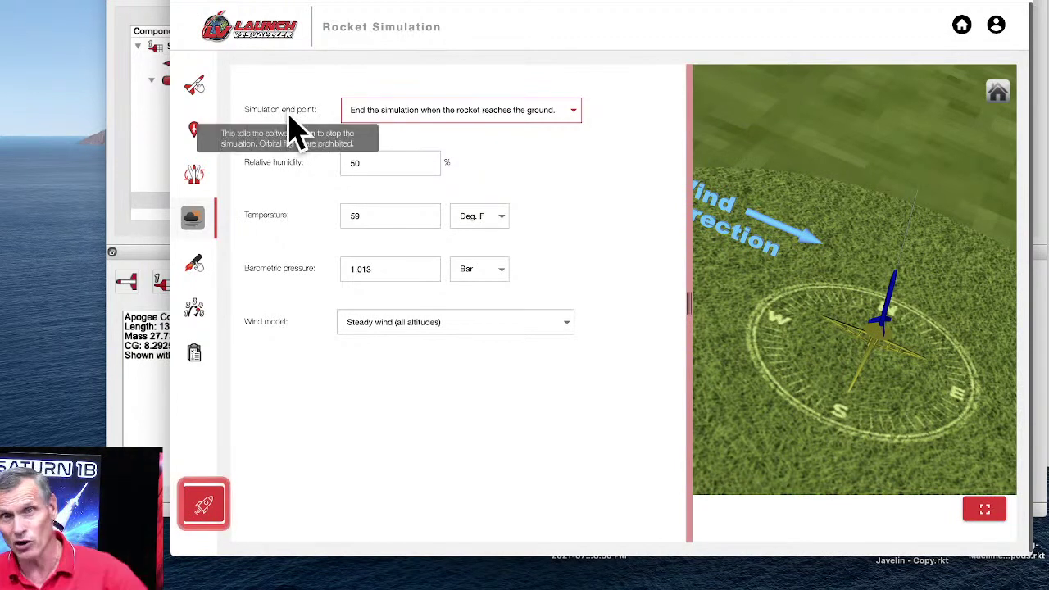
{"action": "mouse_move", "coordinate": [296, 131]}
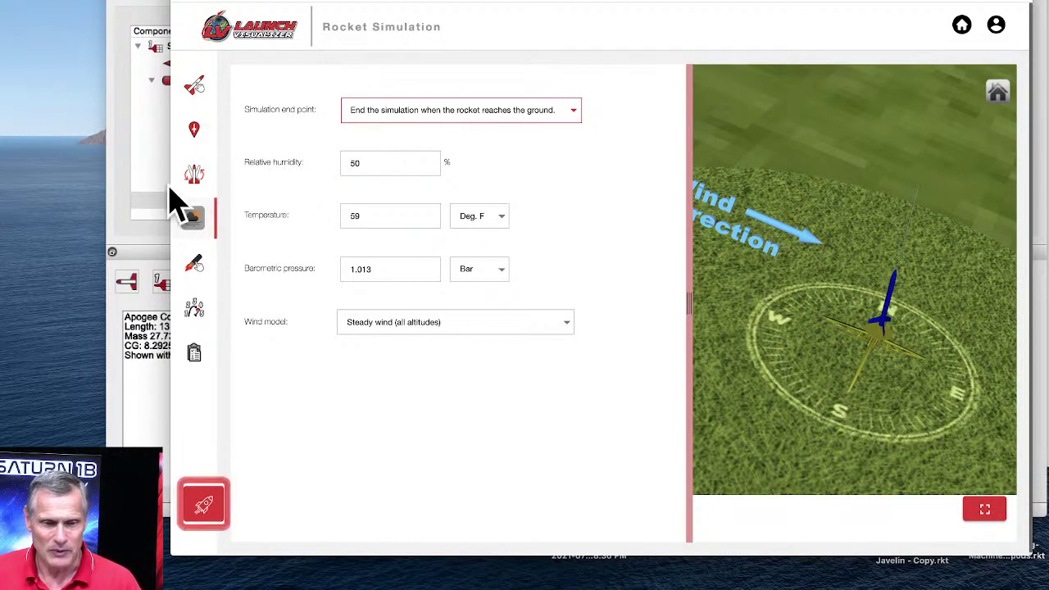
Load the Estes C6 engine into the 18 mm body tube with a 7-second ejection delay
{"action": "left_click", "coordinate": [194, 264]}
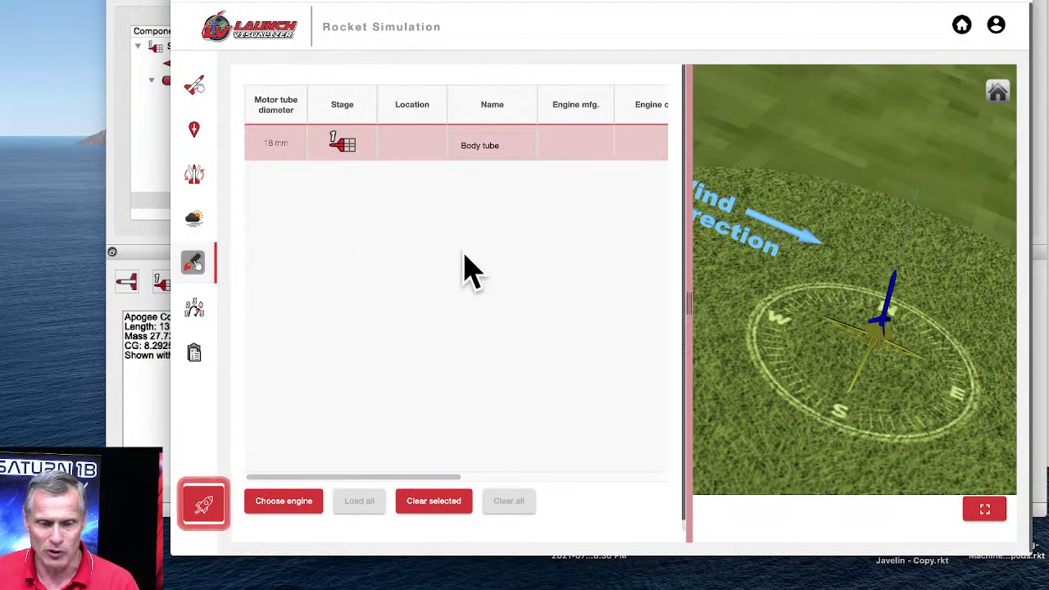
{"action": "left_click", "coordinate": [299, 517]}
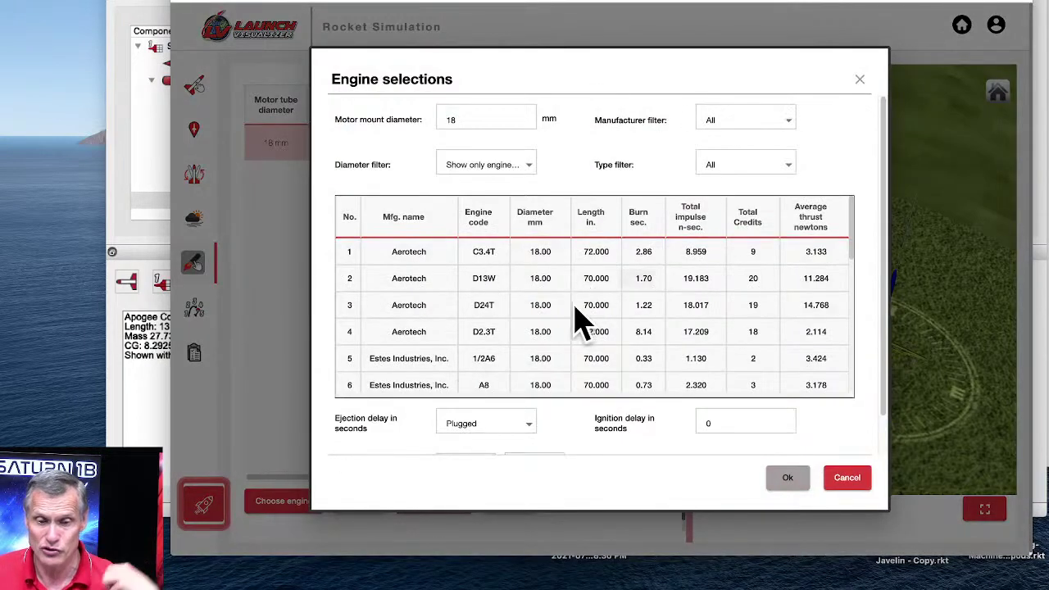
{"action": "scroll", "coordinate": [512, 340], "scroll_direction": "down", "scroll_amount": 1}
{"action": "scroll", "coordinate": [512, 340], "scroll_direction": "down", "scroll_amount": 5}
{"action": "scroll", "coordinate": [515, 340], "scroll_direction": "up", "scroll_amount": 1}
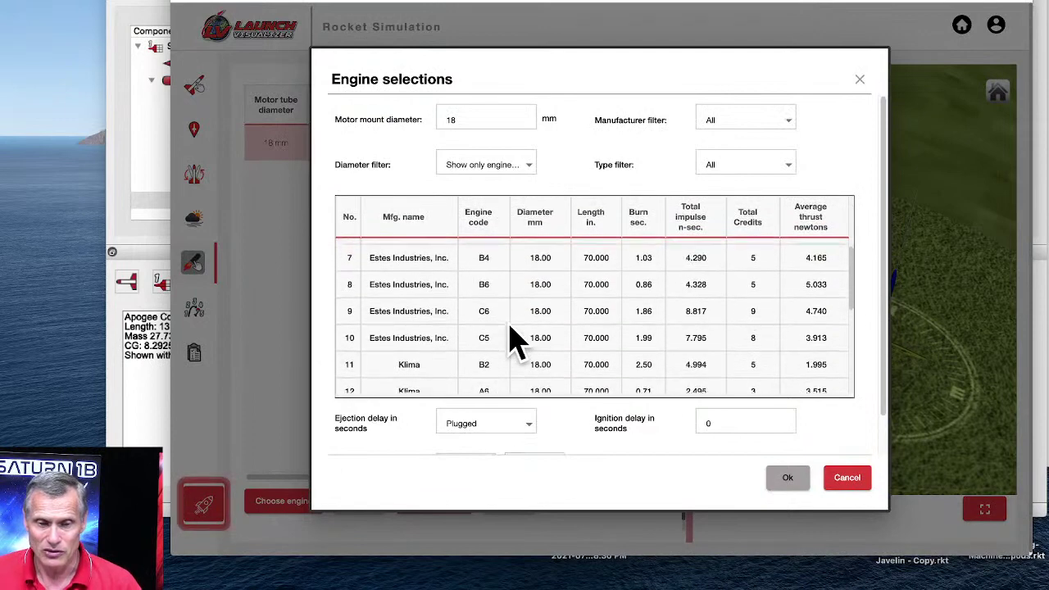
{"action": "left_click", "coordinate": [442, 328]}
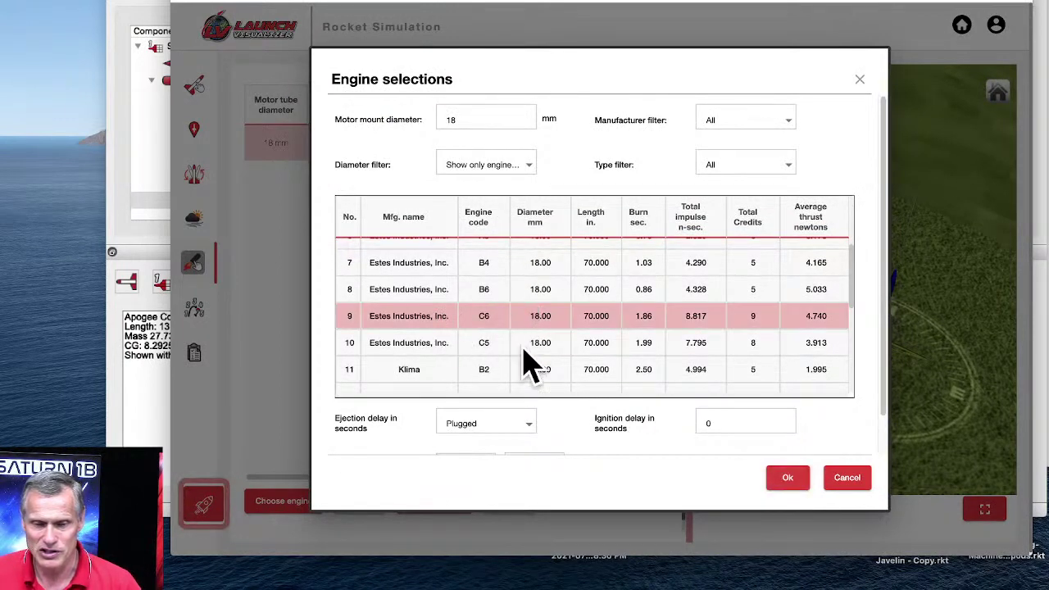
{"action": "left_click", "coordinate": [533, 424]}
{"action": "left_click", "coordinate": [451, 415]}
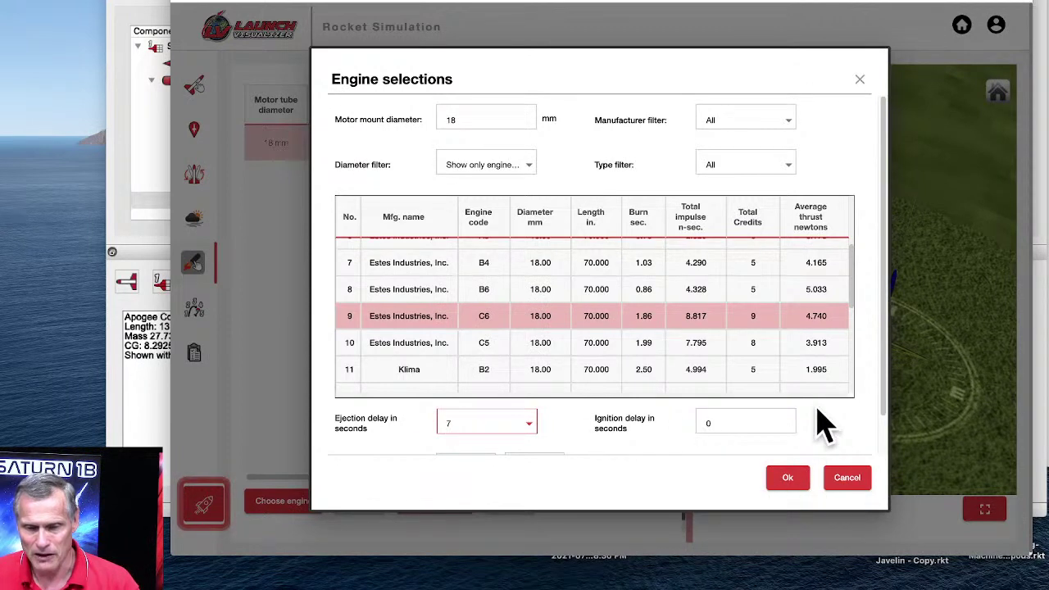
{"action": "scroll", "coordinate": [819, 421], "scroll_direction": "down", "scroll_amount": 1}
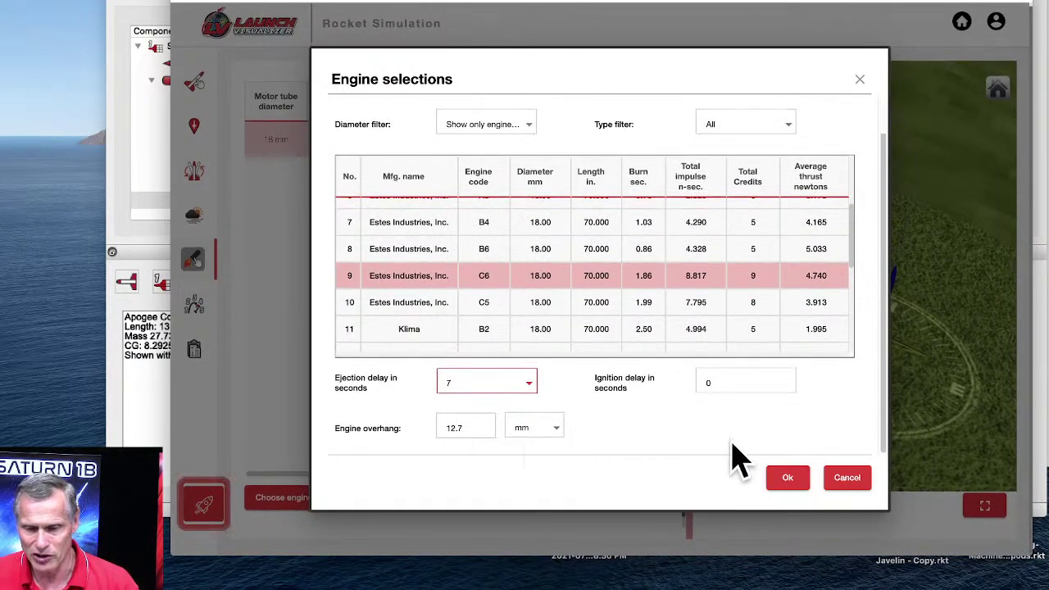
{"action": "left_click", "coordinate": [786, 478]}
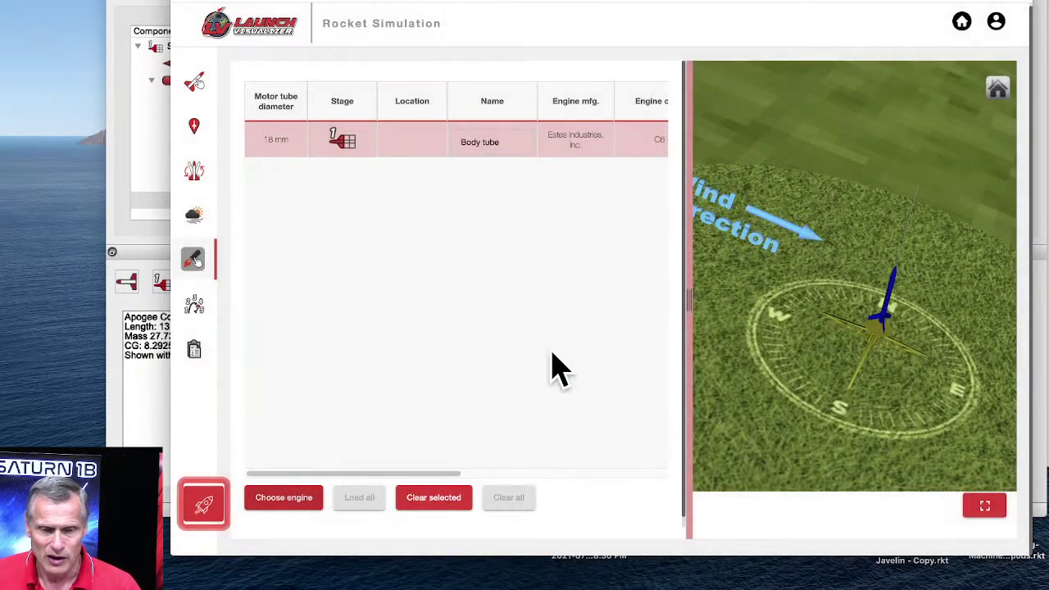
Launch the Blue Streak flight simulation without adding a comment
{"action": "left_click", "coordinate": [201, 315]}
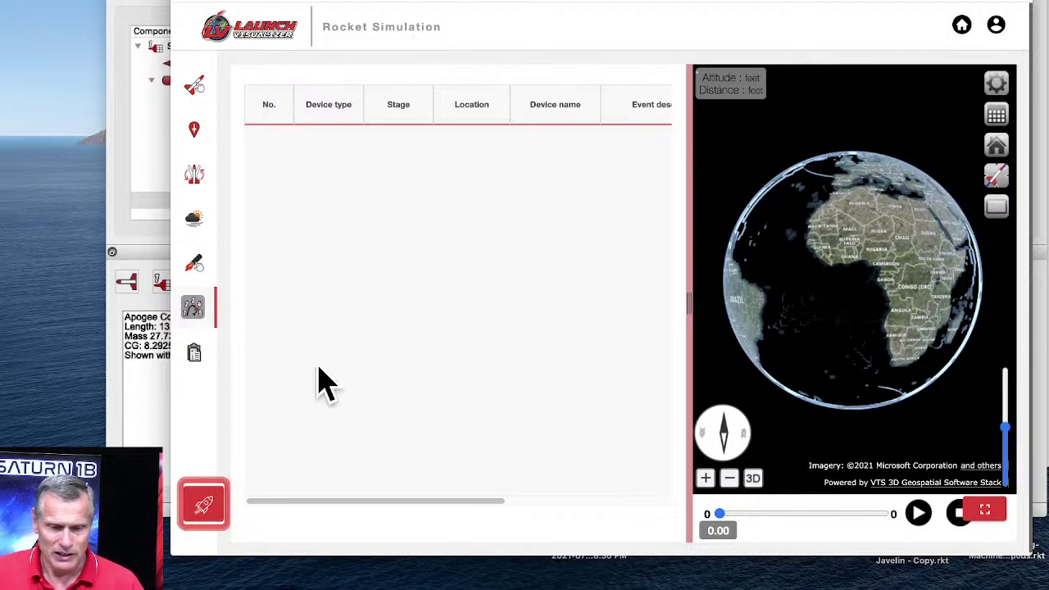
{"action": "left_click", "coordinate": [204, 505]}
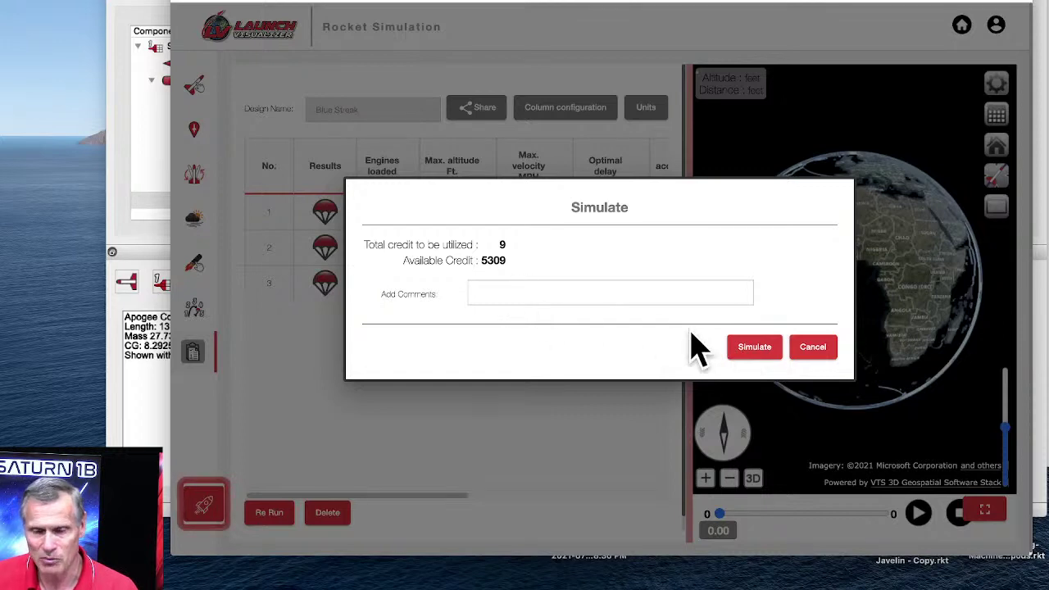
{"action": "left_click", "coordinate": [755, 348]}
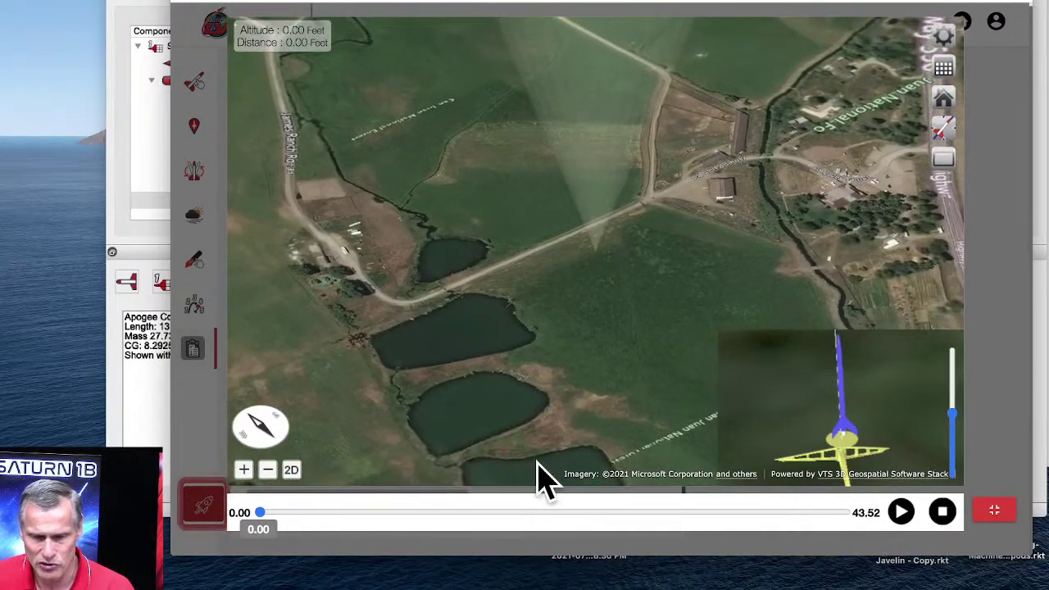
Inspect the launch site from several angles, then switch the 3D view's display mode to the flight trajectory
{"action": "left_click_drag", "start_coordinate": [269, 432], "coordinate": [288, 439]}
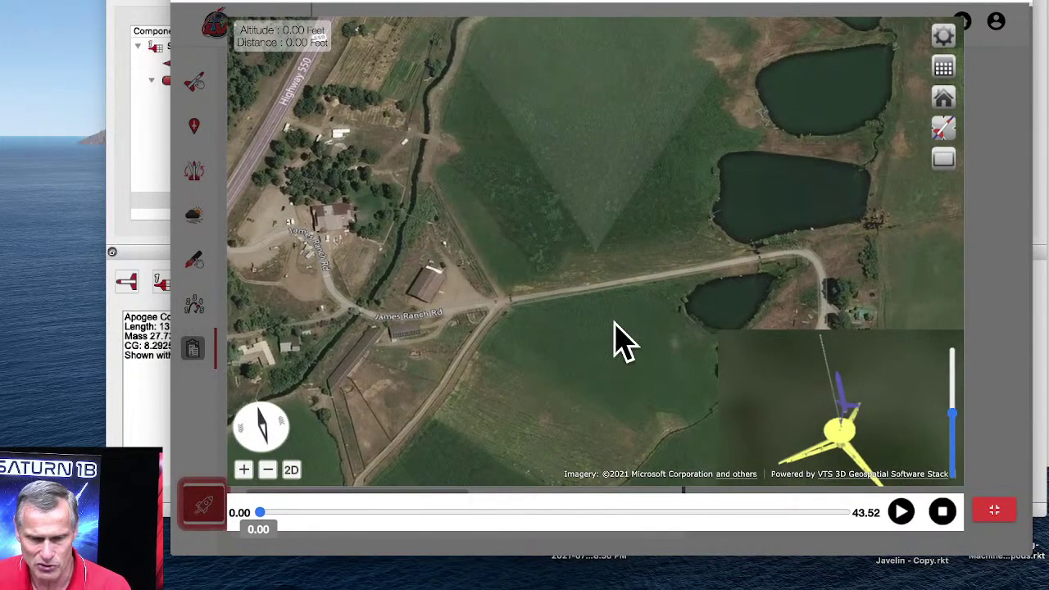
{"action": "scroll", "coordinate": [610, 354], "scroll_direction": "down", "scroll_amount": 5}
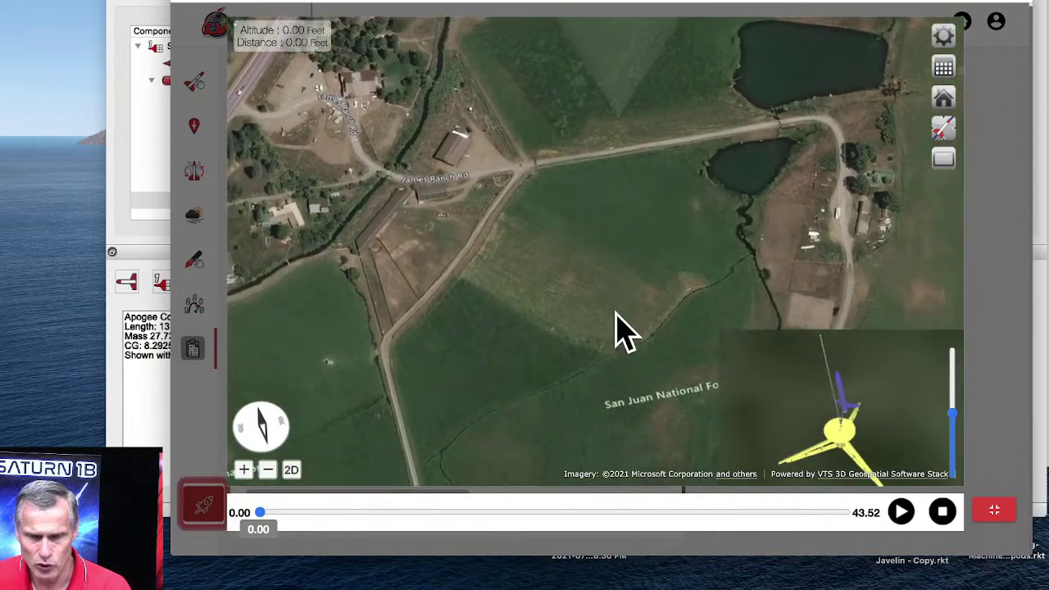
{"action": "scroll", "coordinate": [621, 347], "scroll_direction": "up", "scroll_amount": 5}
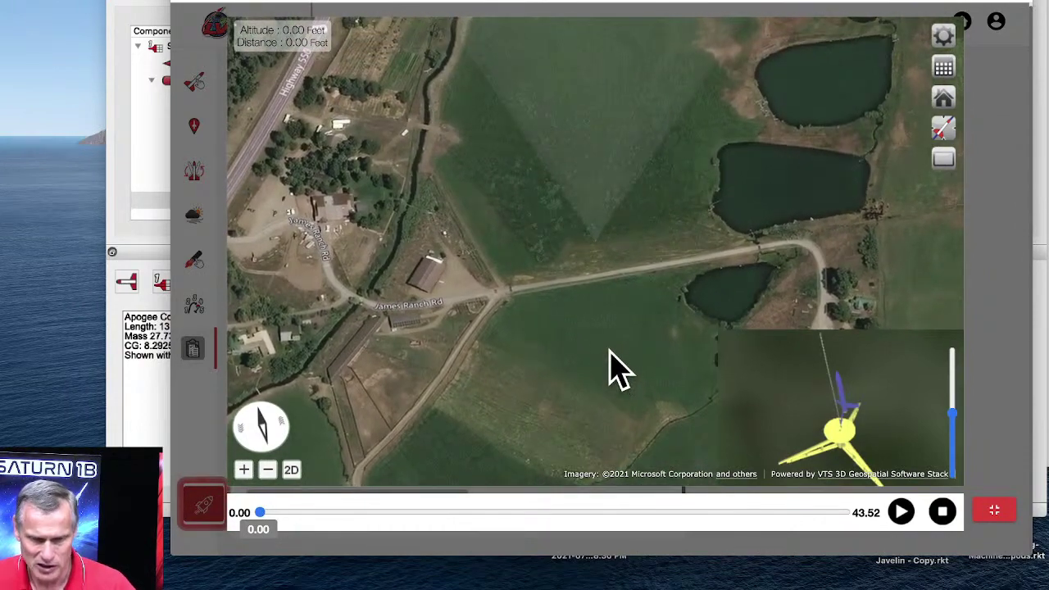
{"action": "scroll", "coordinate": [612, 336], "scroll_direction": "down", "scroll_amount": 5}
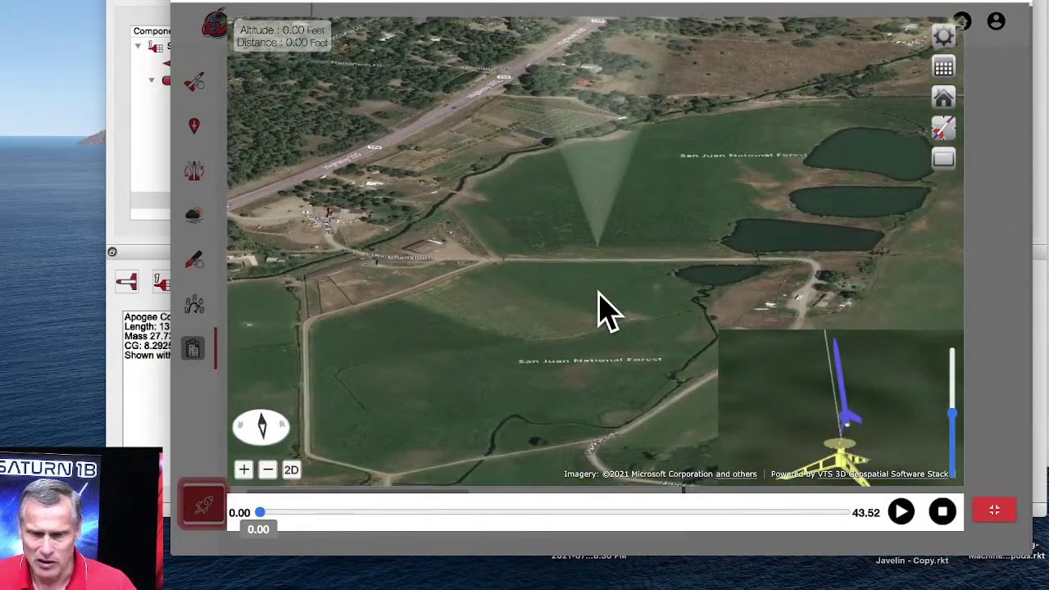
{"action": "scroll", "coordinate": [602, 303], "scroll_direction": "down", "scroll_amount": 3}
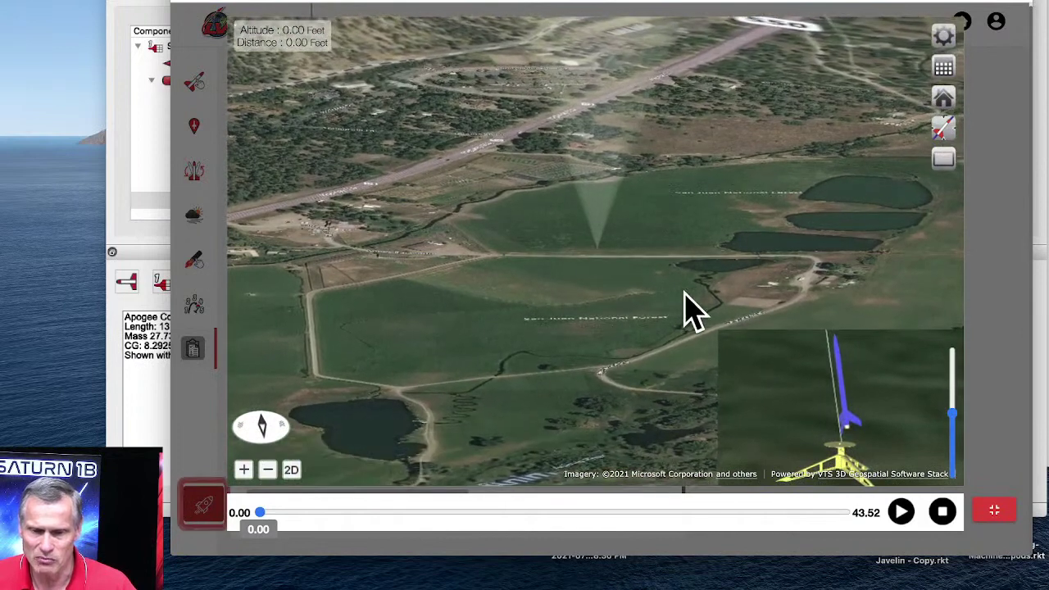
{"action": "left_click", "coordinate": [944, 129]}
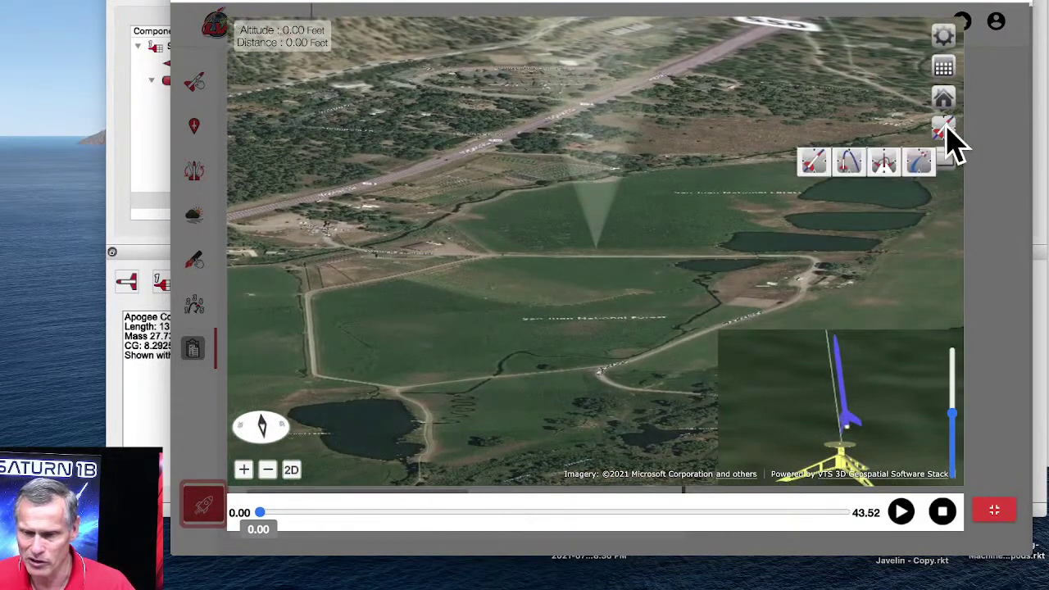
{"action": "left_click", "coordinate": [849, 168]}
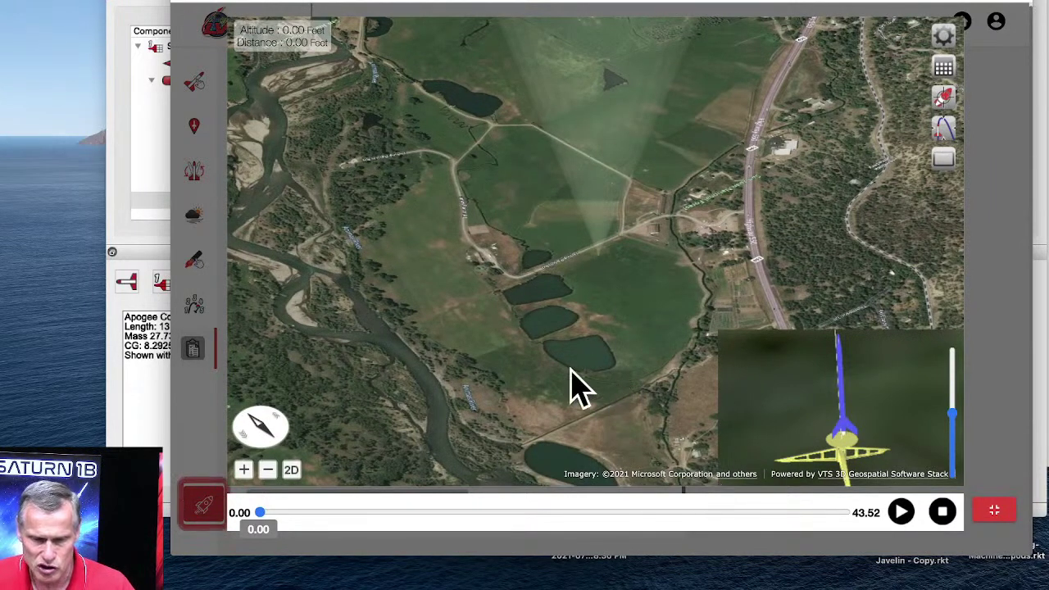
Play the flight animation, pause it at 7.29 seconds and examine the rocket close up
{"action": "left_click", "coordinate": [901, 511]}
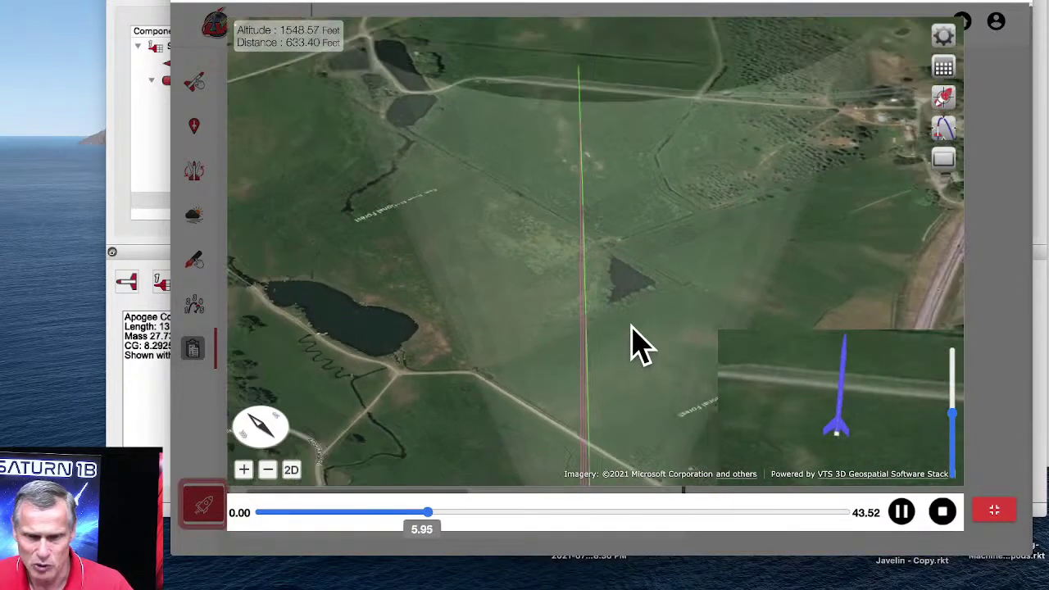
{"action": "left_click", "coordinate": [902, 513]}
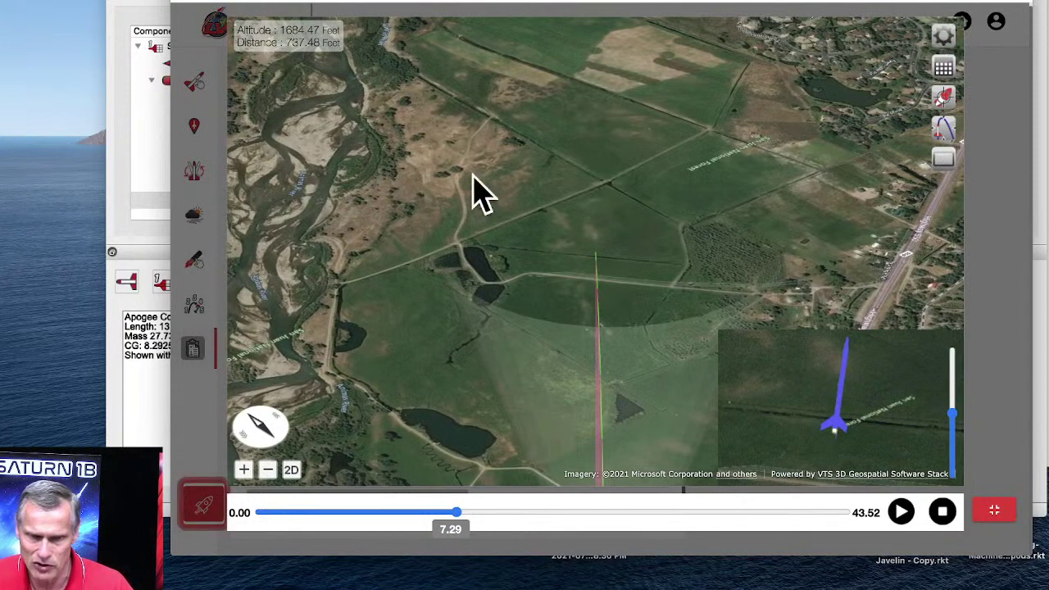
{"action": "left_click", "coordinate": [244, 470]}
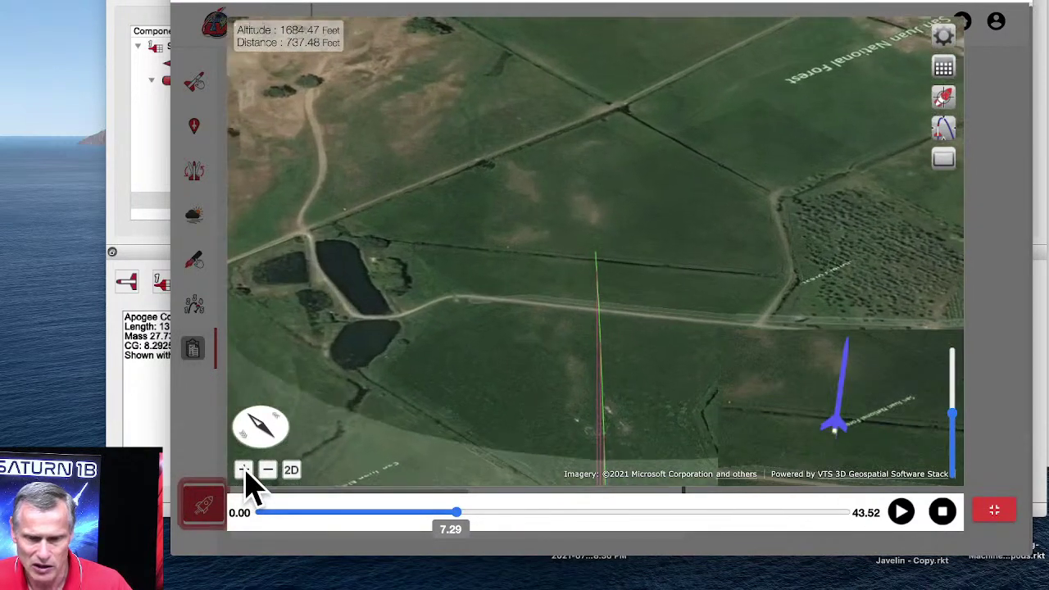
{"action": "left_click", "coordinate": [244, 471]}
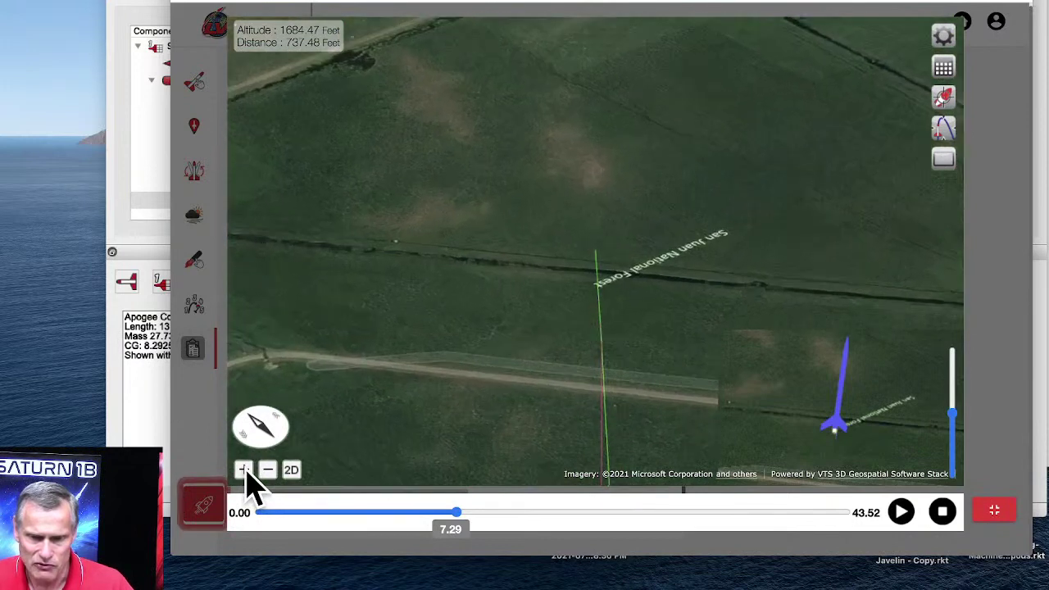
{"action": "left_click", "coordinate": [246, 470]}
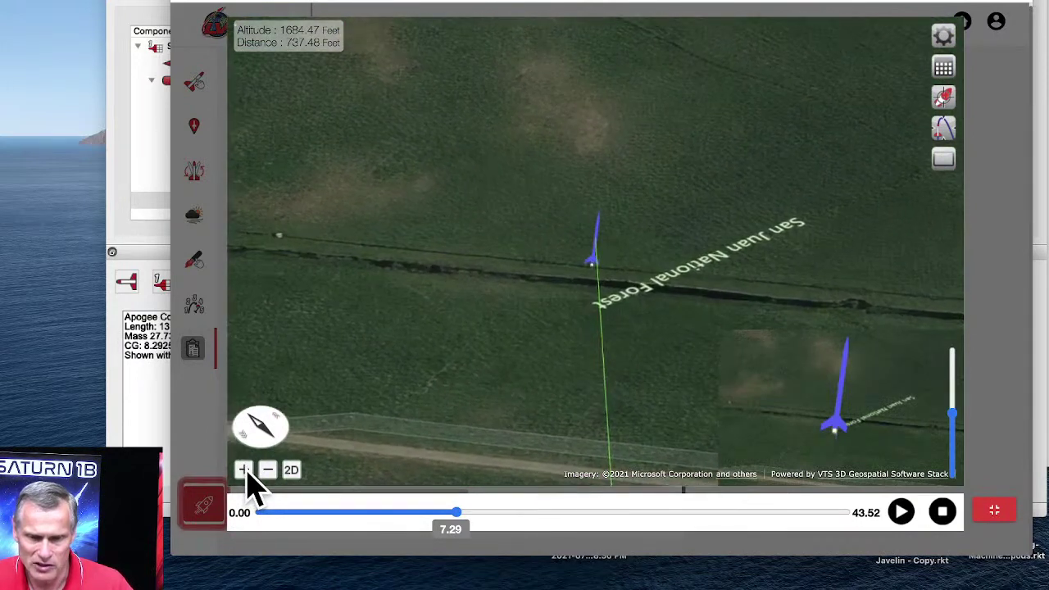
{"action": "left_click", "coordinate": [246, 472]}
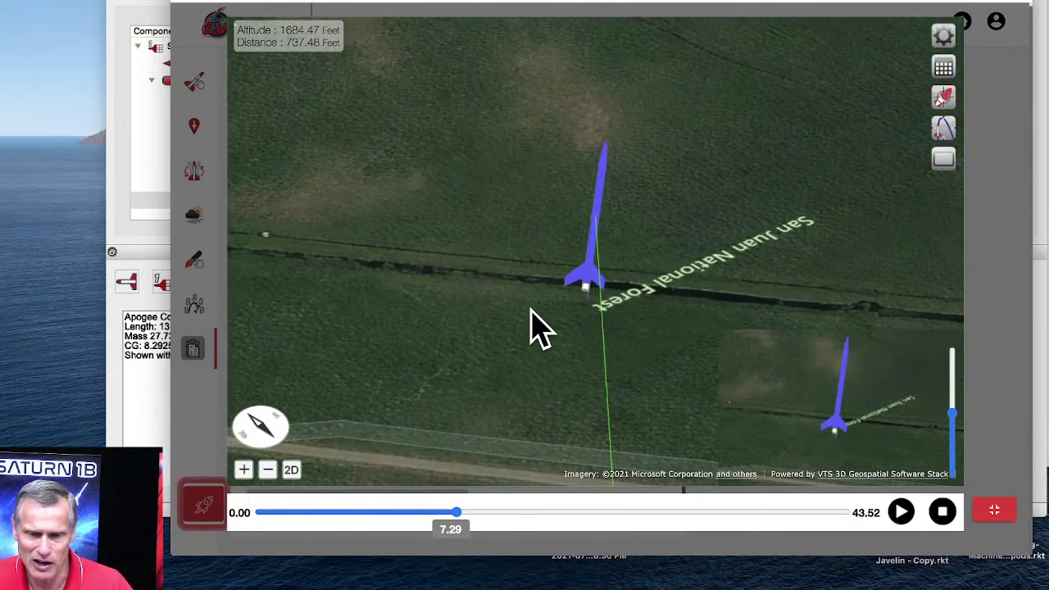
Examine the ascent path from a distance and from the side, with the surrounding valley in view
{"action": "left_click", "coordinate": [268, 471]}
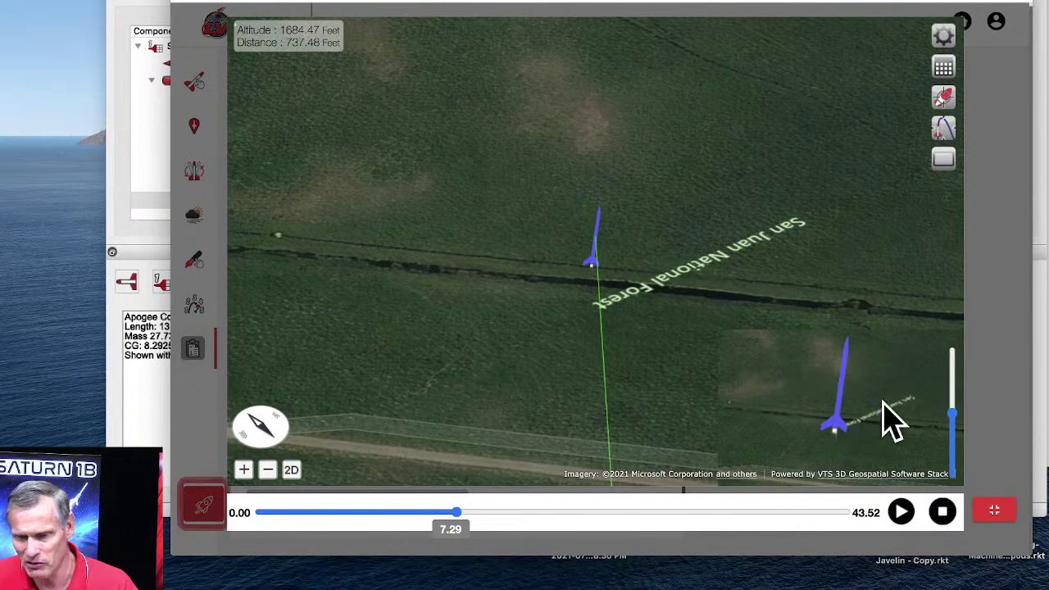
{"action": "left_click_drag", "start_coordinate": [337, 412], "coordinate": [274, 466]}
{"action": "left_click", "coordinate": [271, 470]}
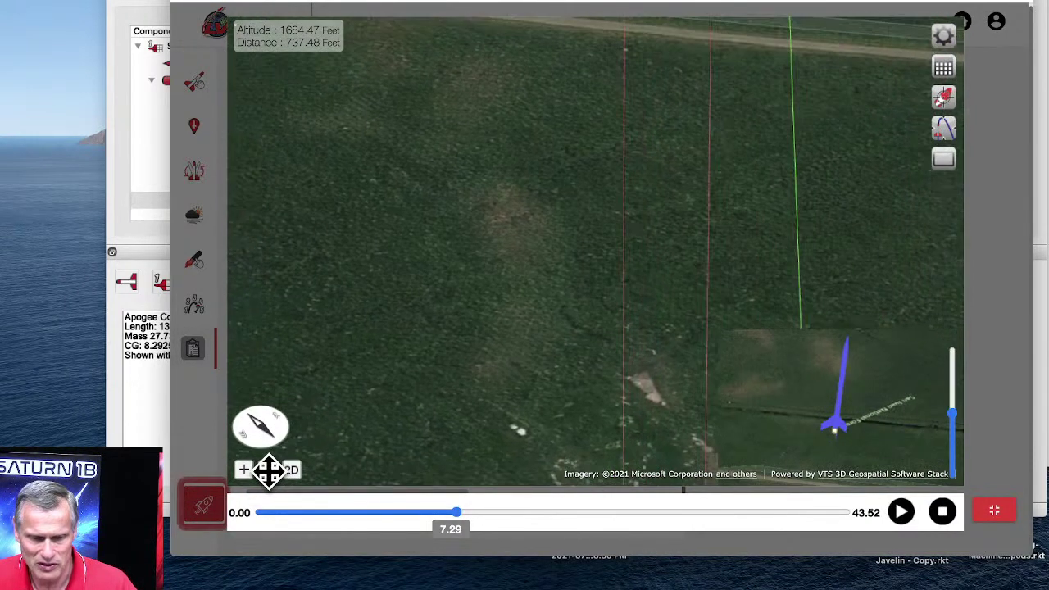
{"action": "left_click", "coordinate": [269, 471]}
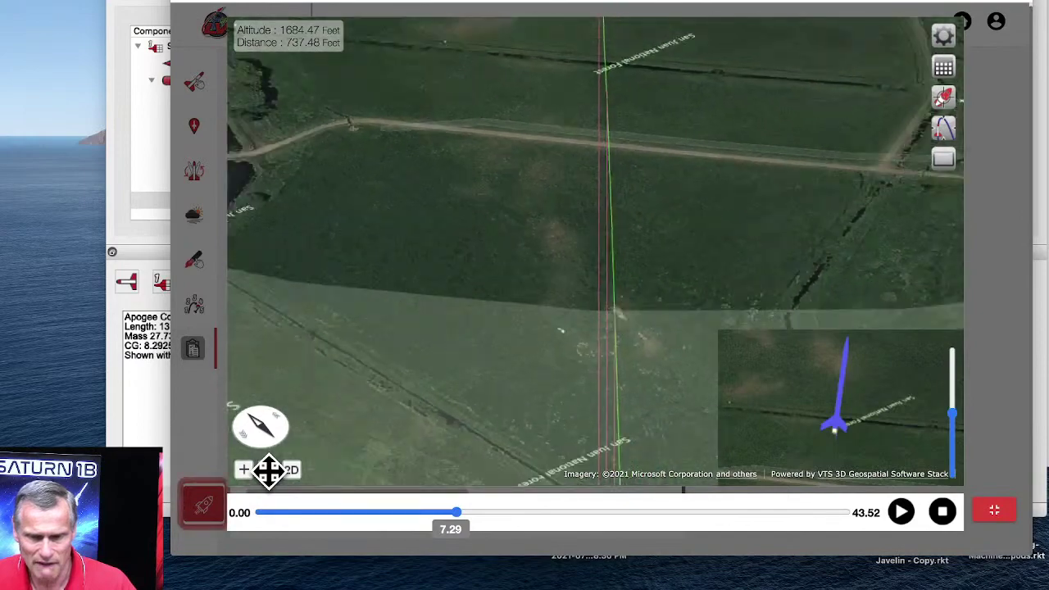
{"action": "left_click", "coordinate": [269, 471]}
{"action": "left_click", "coordinate": [268, 471]}
{"action": "left_click", "coordinate": [269, 471]}
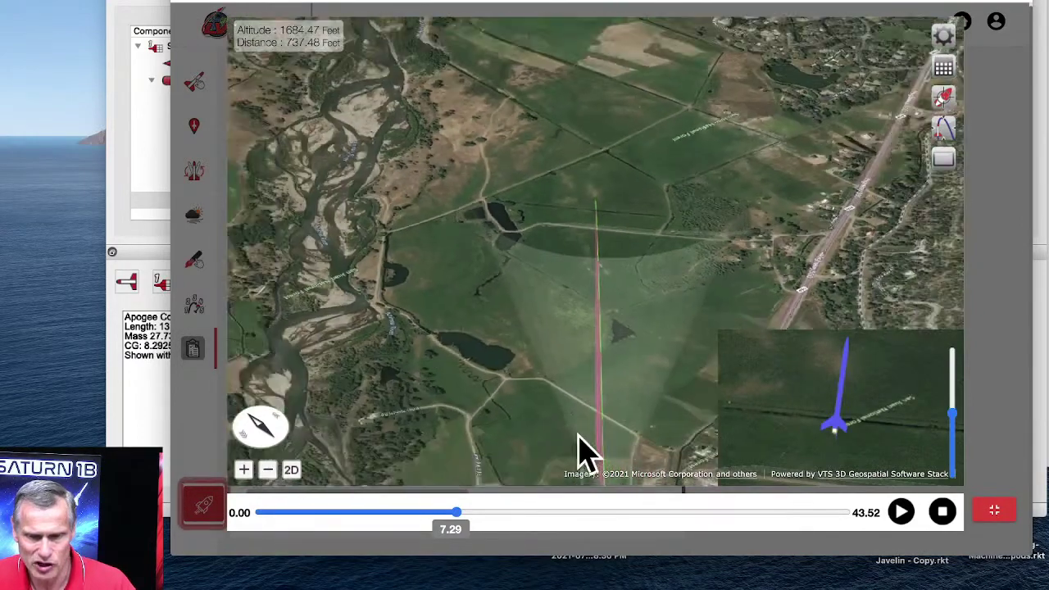
{"action": "scroll", "coordinate": [620, 433], "scroll_direction": "down", "scroll_amount": 5}
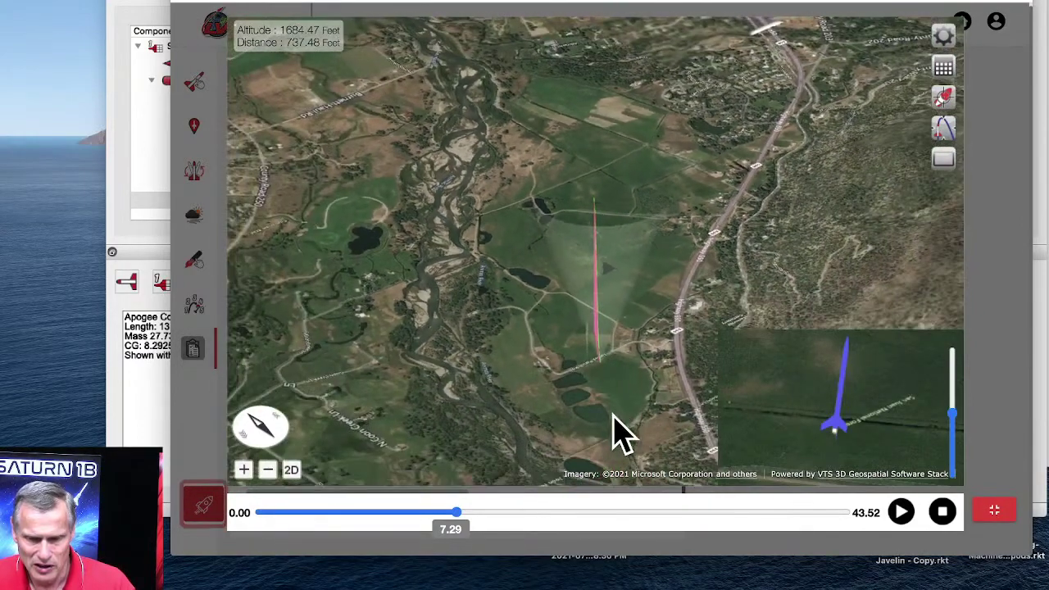
{"action": "left_click_drag", "start_coordinate": [613, 416], "coordinate": [552, 412]}
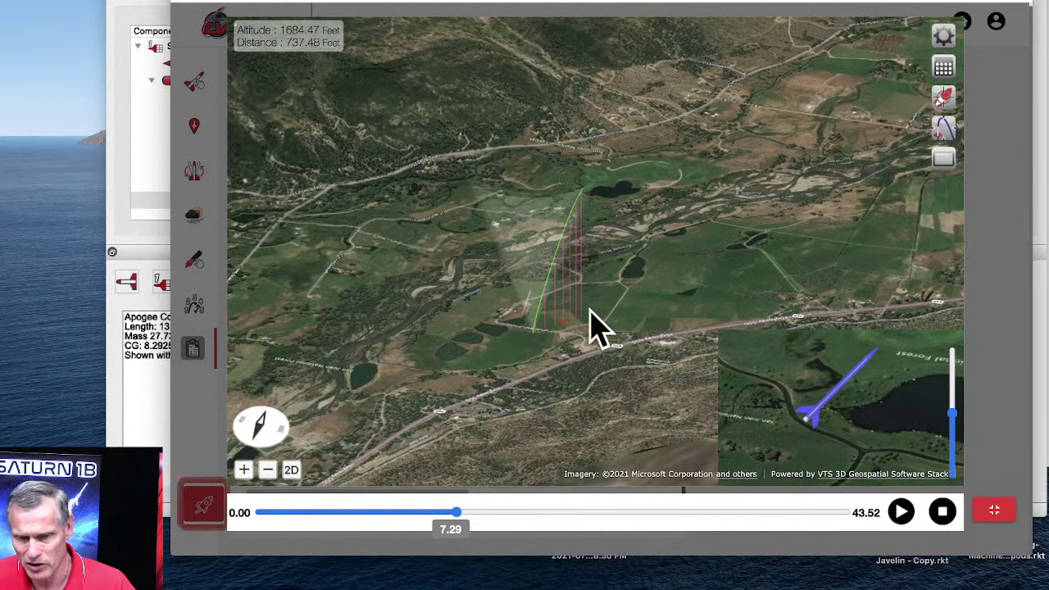
Resume the flight animation, pause it at 18.00 seconds and examine the descending rocket close up
{"action": "left_click", "coordinate": [903, 513]}
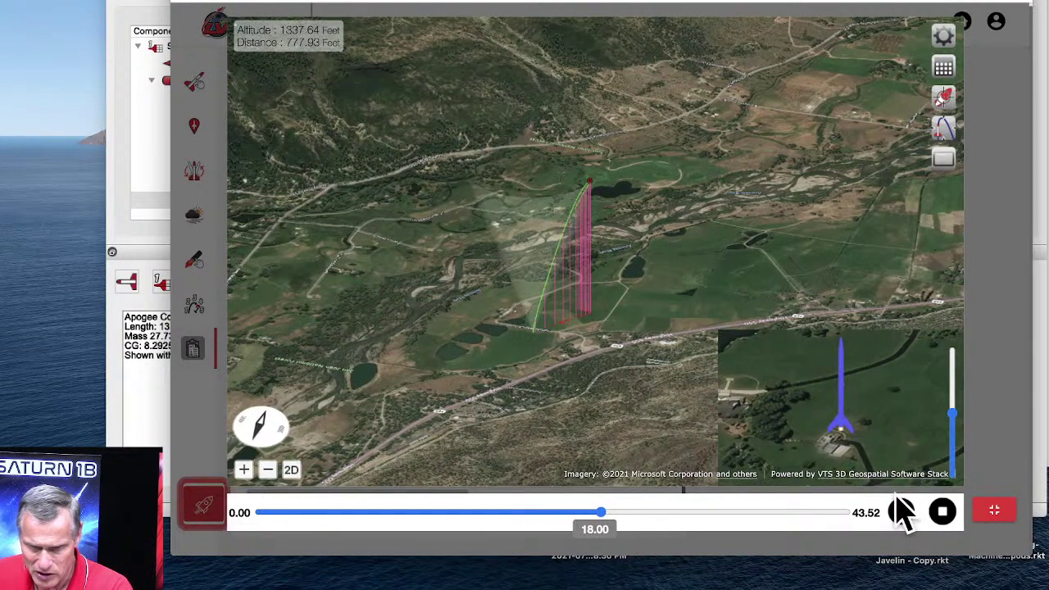
{"action": "left_click", "coordinate": [944, 98]}
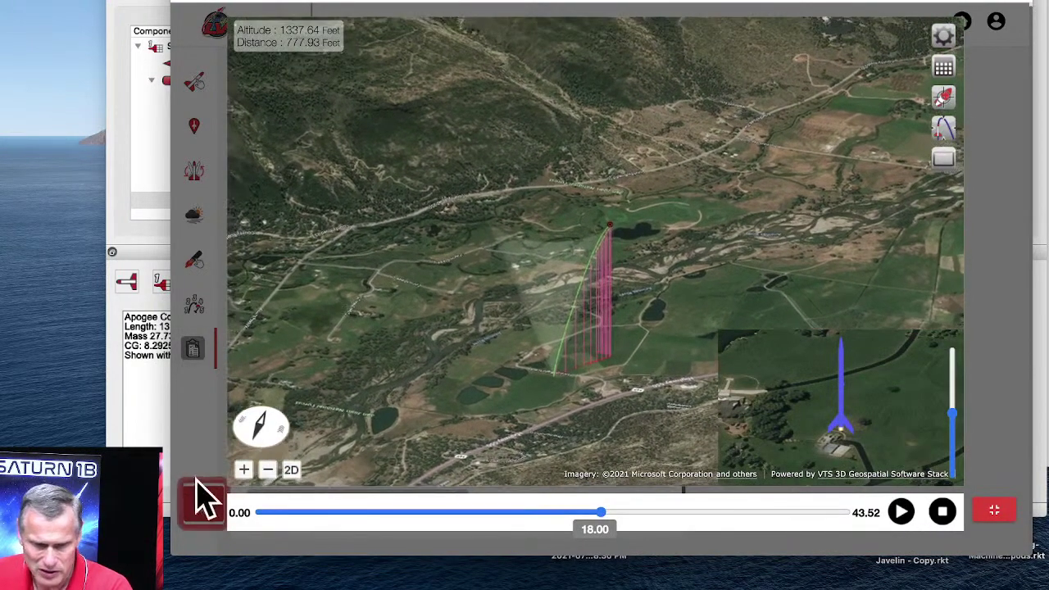
{"action": "left_click", "coordinate": [243, 469]}
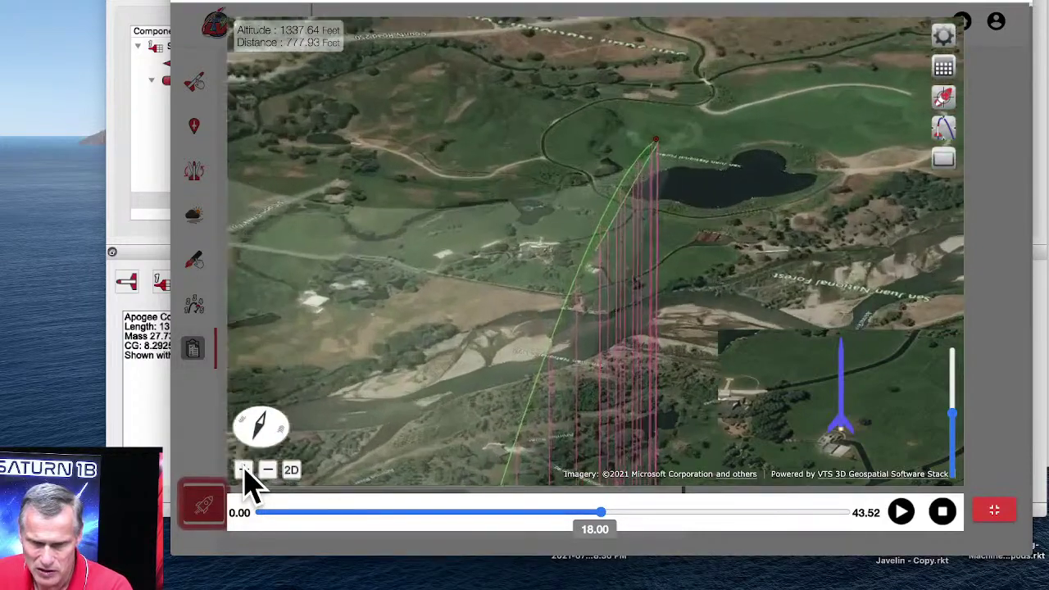
{"action": "left_click", "coordinate": [243, 469]}
{"action": "left_click", "coordinate": [244, 469]}
{"action": "left_click", "coordinate": [243, 470]}
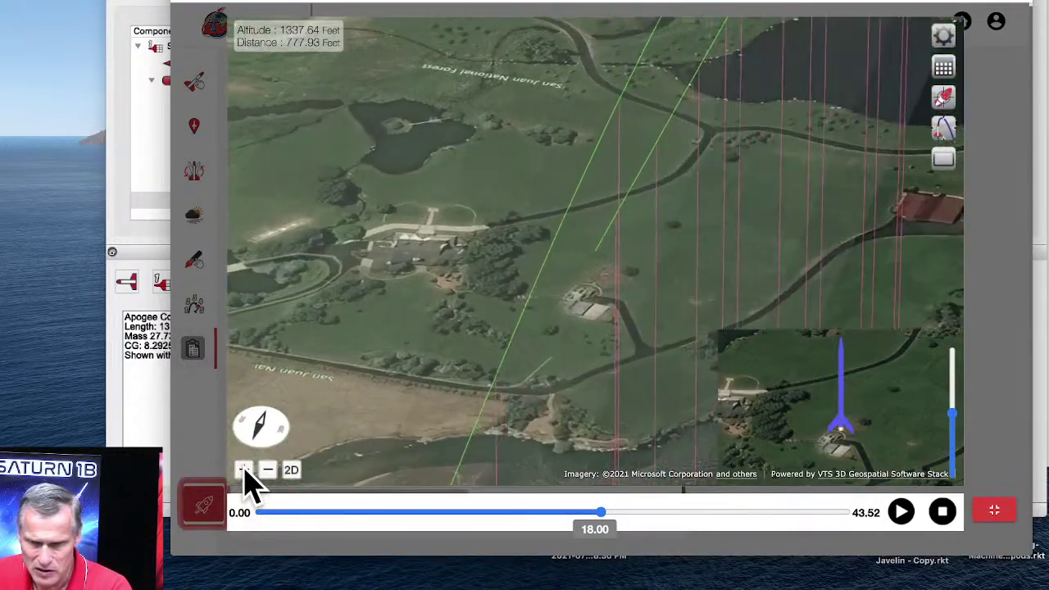
{"action": "left_click", "coordinate": [243, 469]}
{"action": "left_click", "coordinate": [245, 469]}
{"action": "left_click", "coordinate": [244, 470]}
{"action": "left_click", "coordinate": [244, 469]}
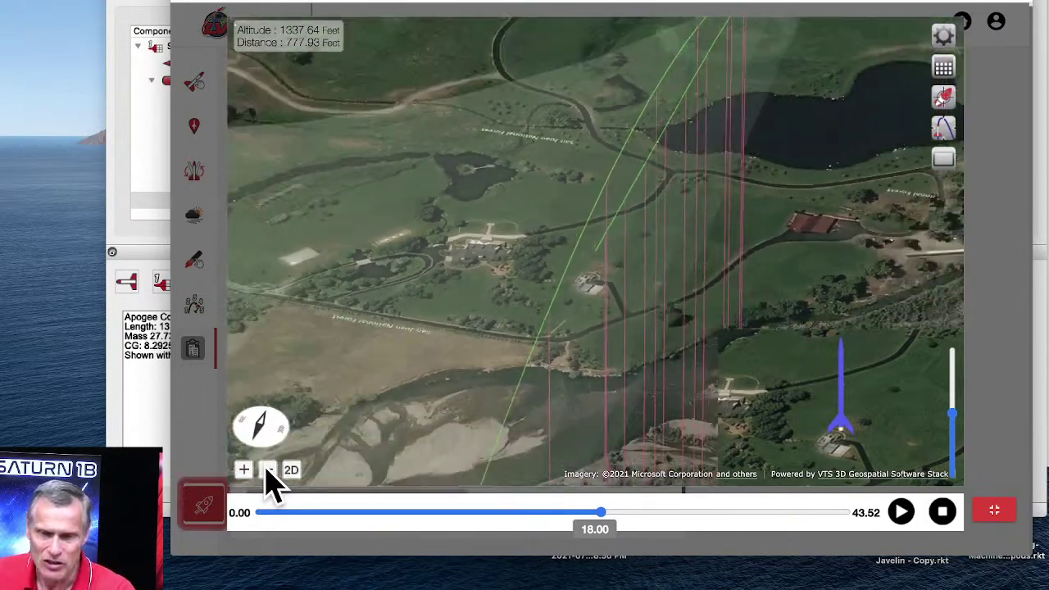
Examine the whole trajectory up to 18 seconds from different sides against the surrounding mountains
{"action": "left_click", "coordinate": [267, 469]}
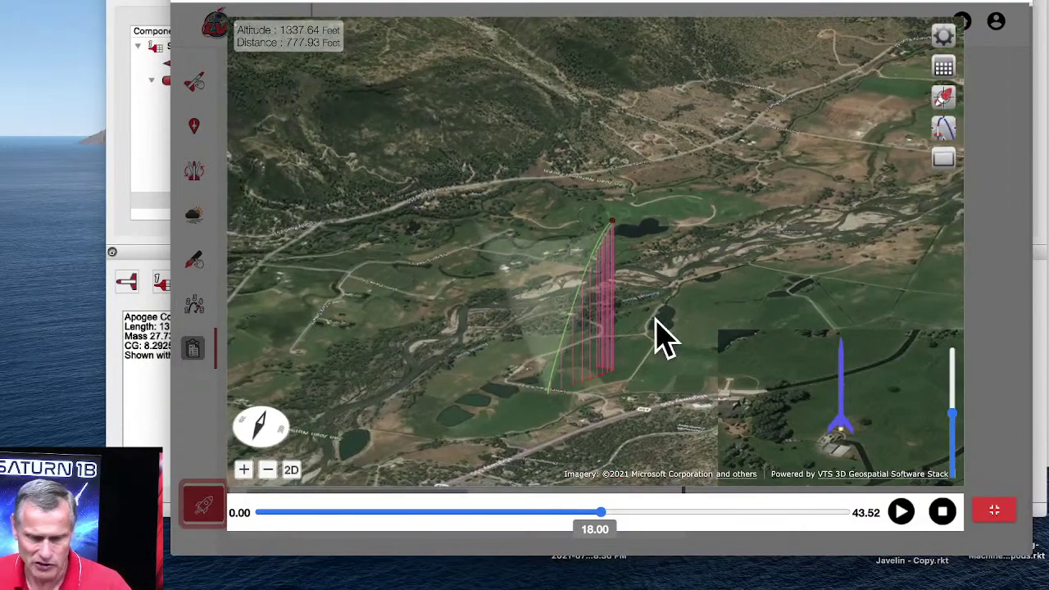
{"action": "left_click_drag", "start_coordinate": [662, 336], "coordinate": [575, 358]}
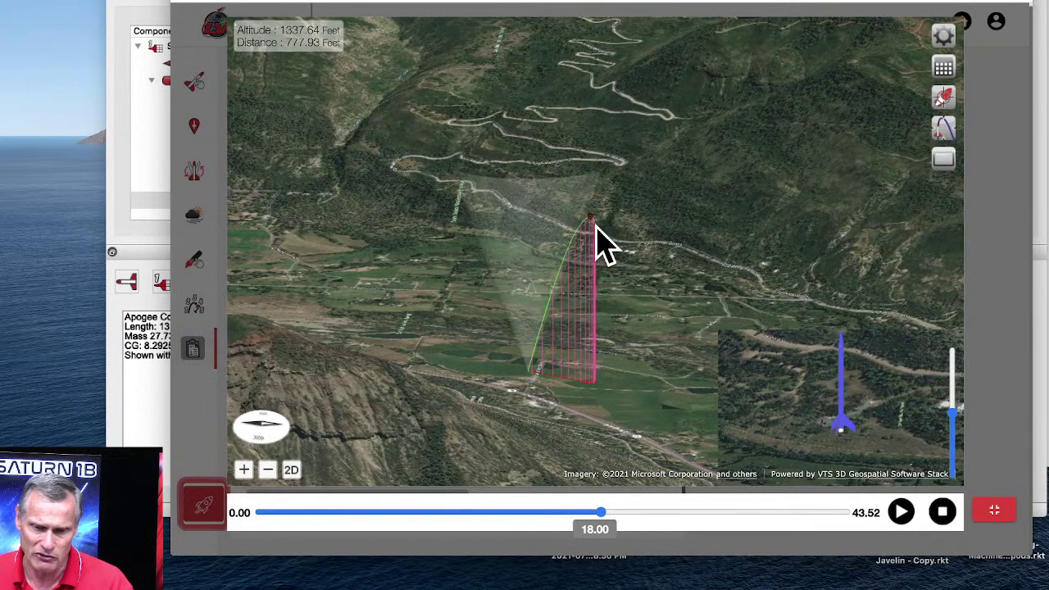
{"action": "scroll", "coordinate": [602, 242], "scroll_direction": "up", "scroll_amount": 5}
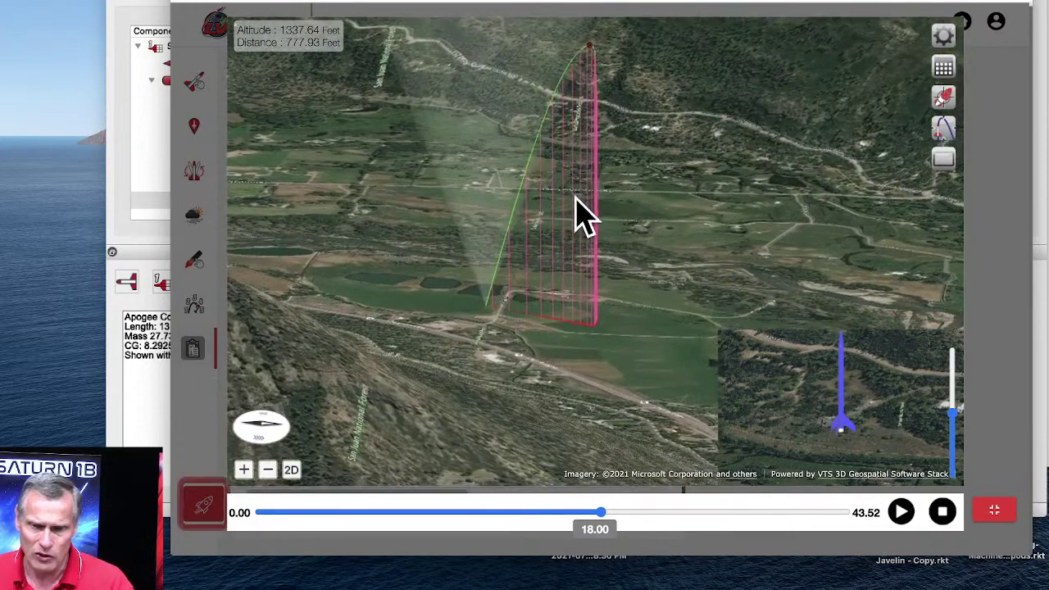
{"action": "left_click_drag", "start_coordinate": [583, 214], "coordinate": [574, 339]}
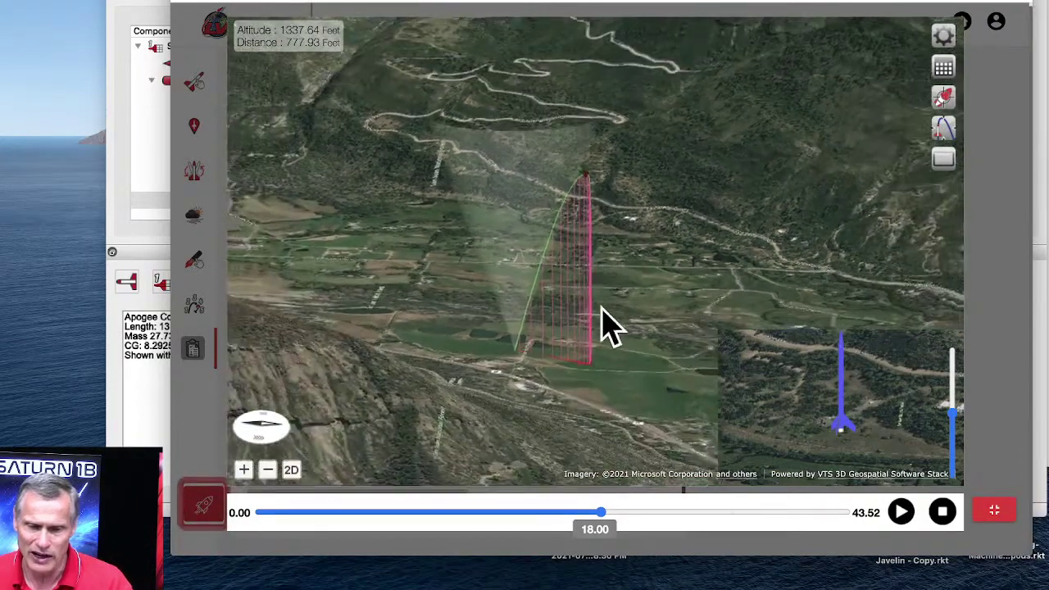
{"action": "left_click_drag", "start_coordinate": [602, 323], "coordinate": [568, 253]}
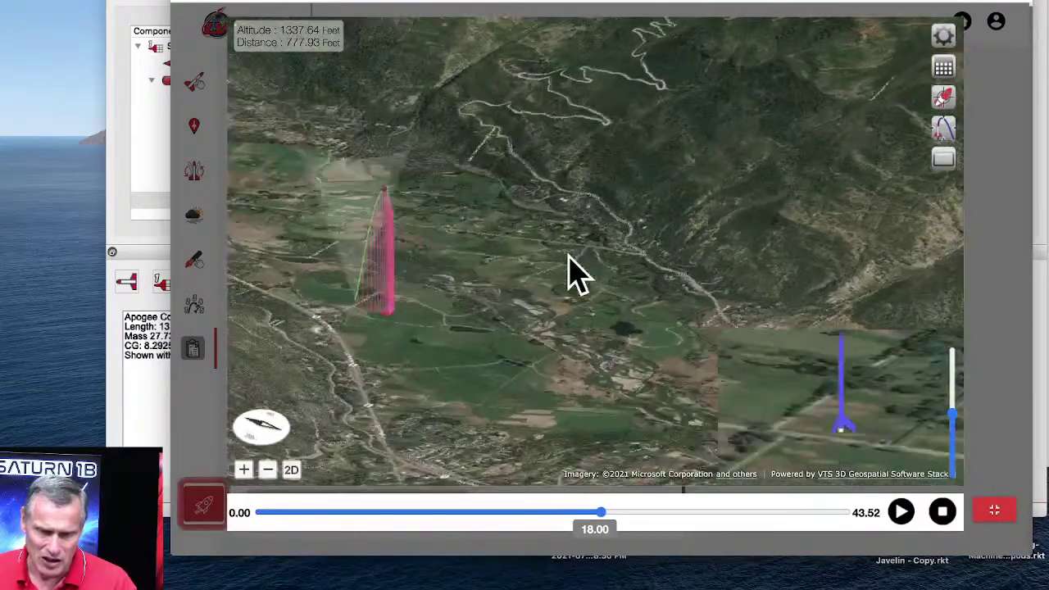
{"action": "left_click_drag", "start_coordinate": [963, 192], "coordinate": [604, 246]}
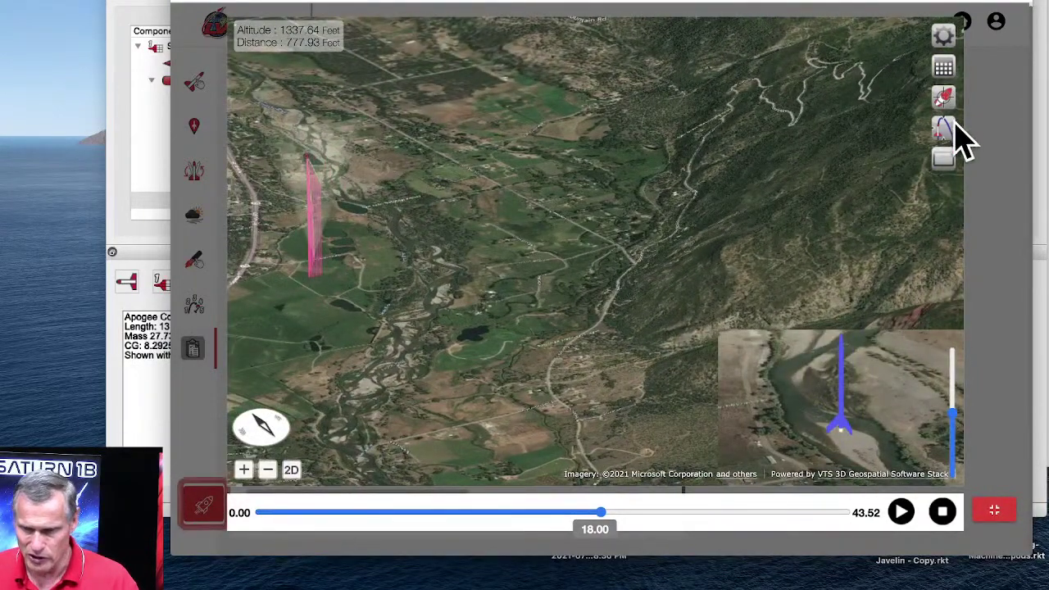
Move the flight timeline to its end at 43.52 seconds and inspect the rocket's landing point
{"action": "left_click", "coordinate": [945, 100]}
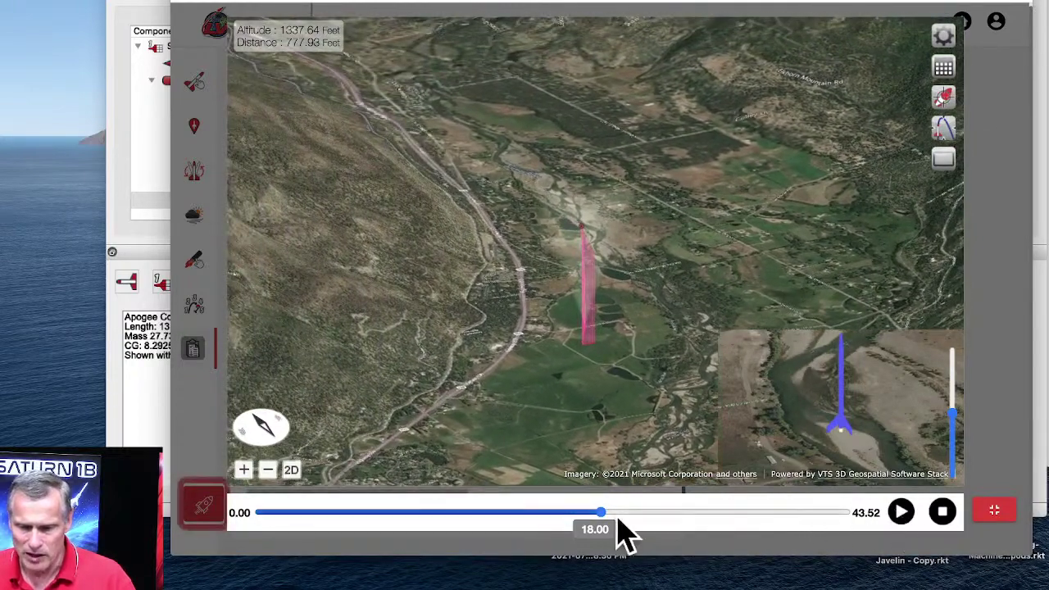
{"action": "left_click_drag", "start_coordinate": [602, 512], "coordinate": [860, 531]}
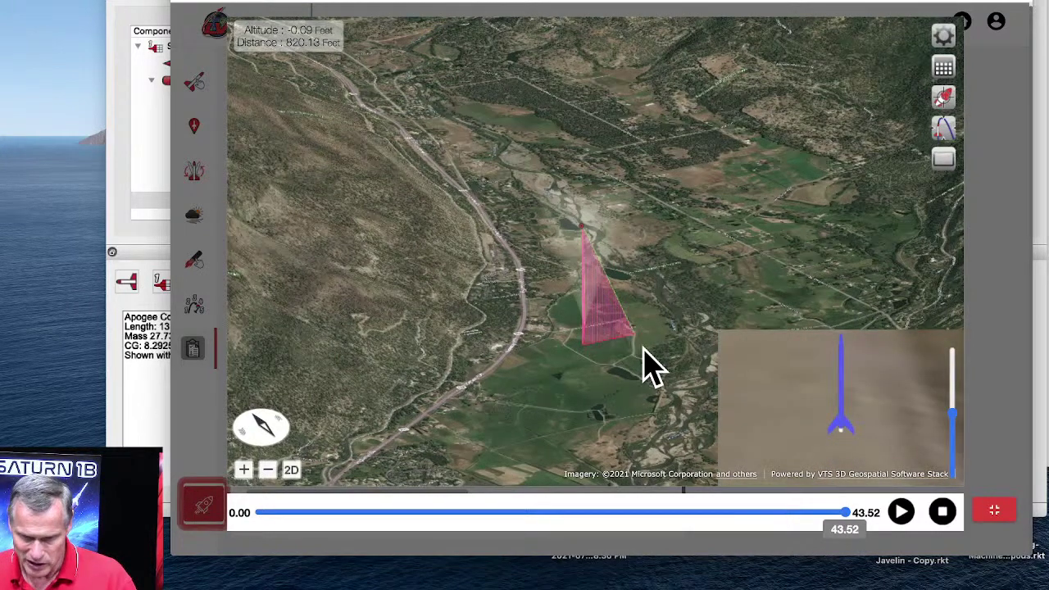
{"action": "scroll", "coordinate": [639, 346], "scroll_direction": "up", "scroll_amount": 3}
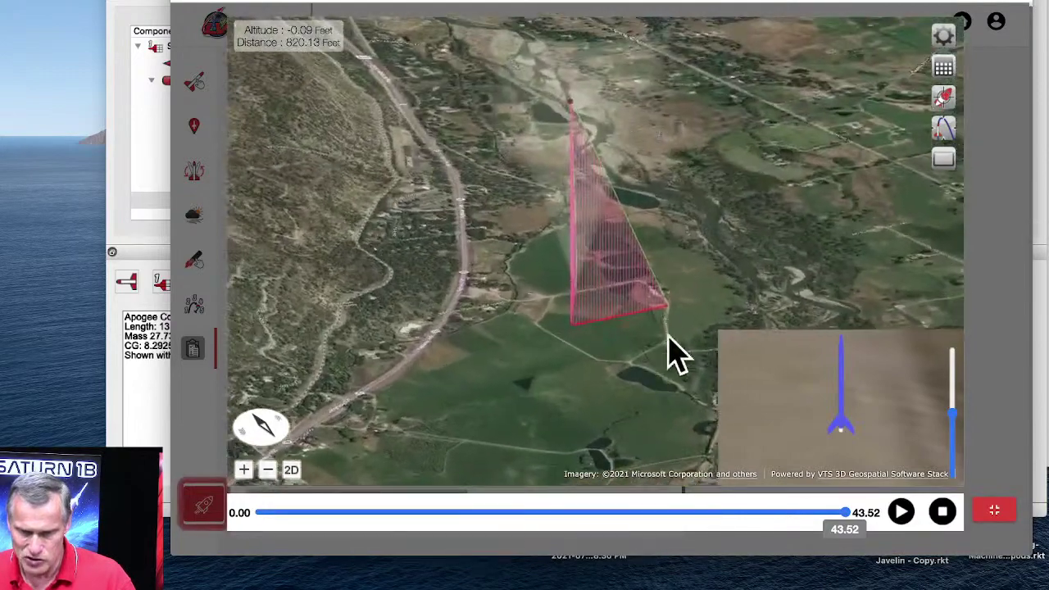
{"action": "left_click", "coordinate": [944, 96]}
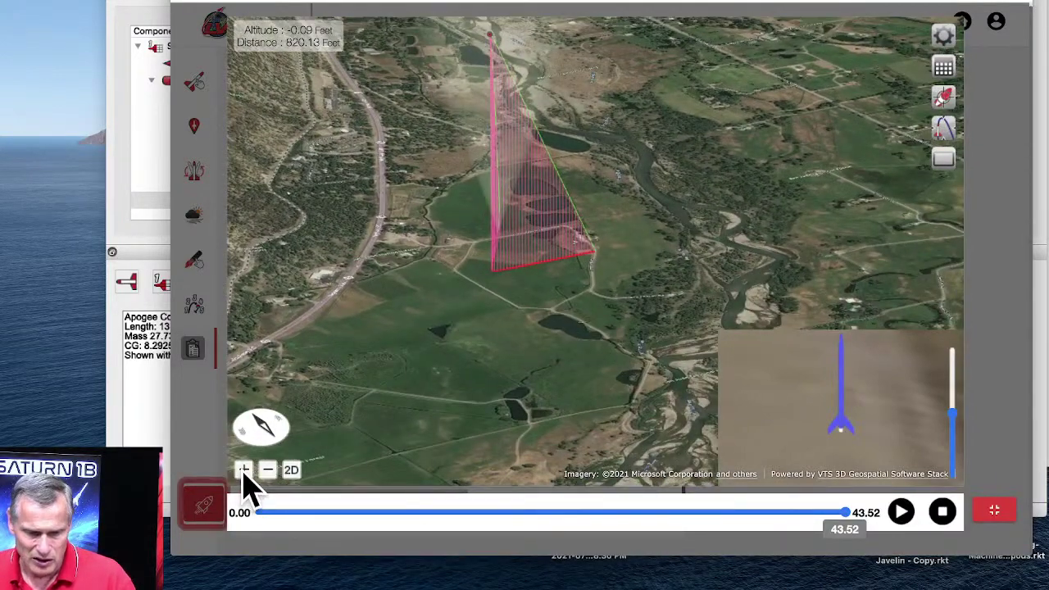
{"action": "left_click", "coordinate": [244, 471]}
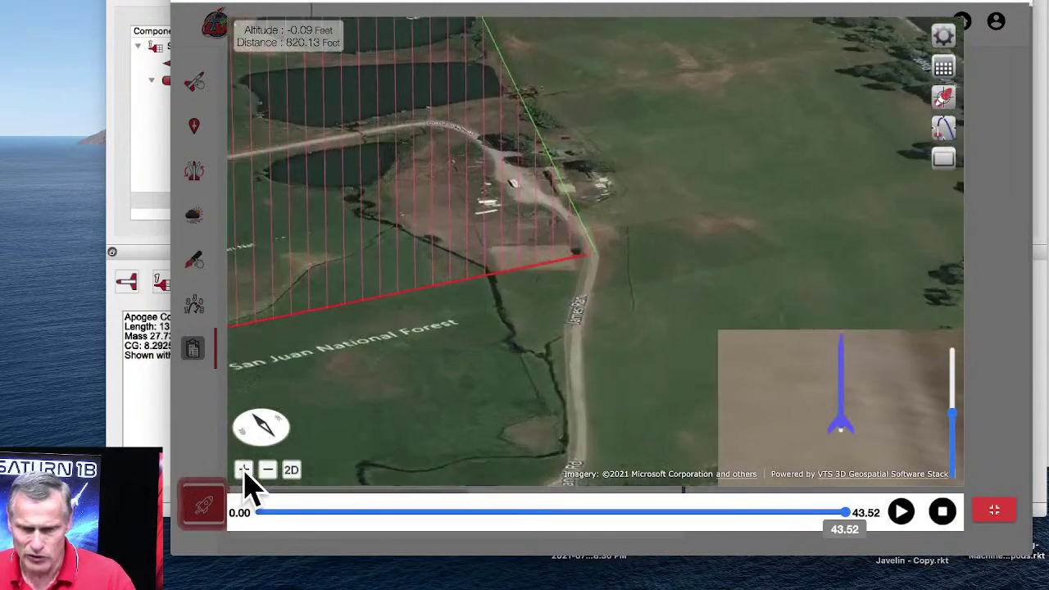
Inspect the landing point on the road close up and from farther away, including the ground track from the launch site
{"action": "left_click", "coordinate": [245, 472]}
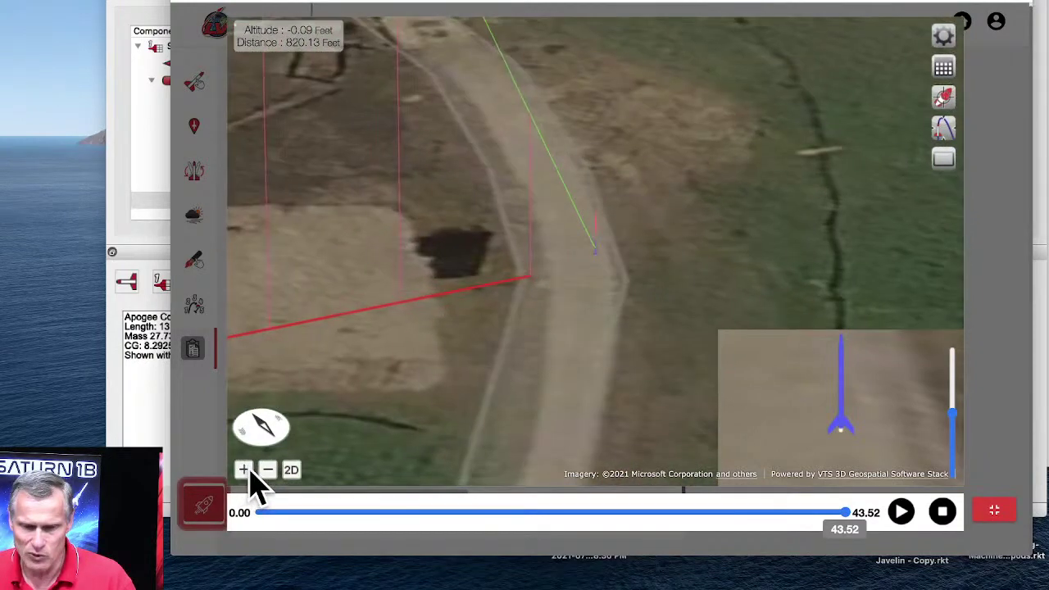
{"action": "scroll", "coordinate": [559, 272], "scroll_direction": "down", "scroll_amount": 5}
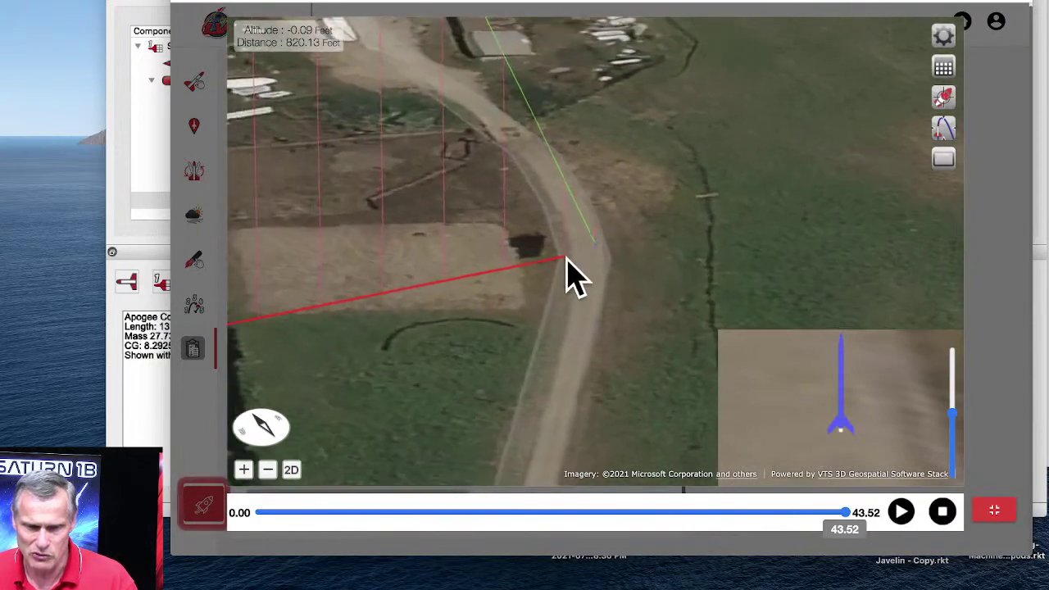
{"action": "scroll", "coordinate": [578, 274], "scroll_direction": "down", "scroll_amount": 5}
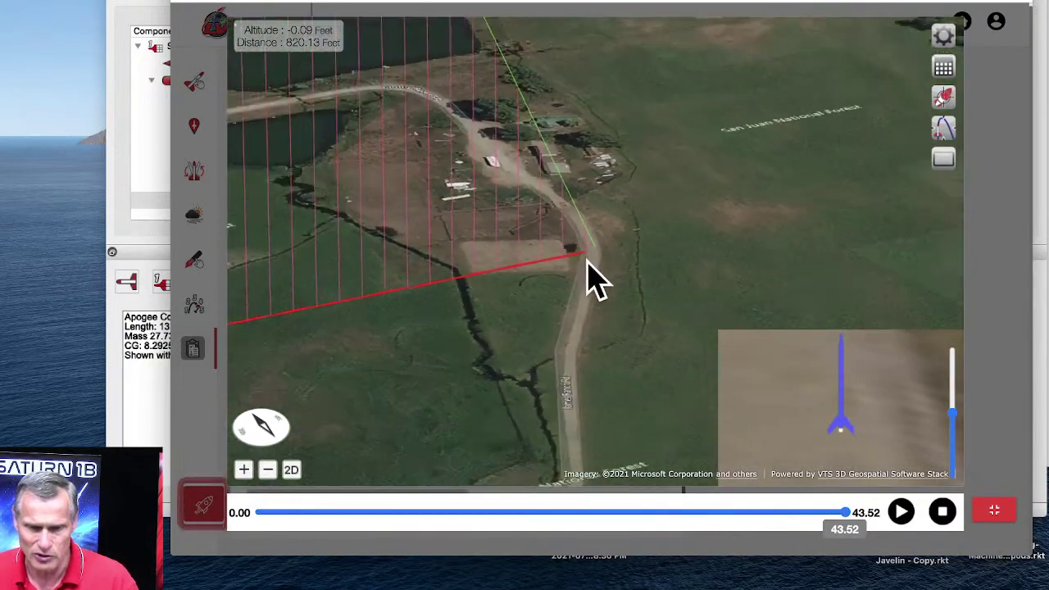
{"action": "scroll", "coordinate": [588, 266], "scroll_direction": "down", "scroll_amount": 5}
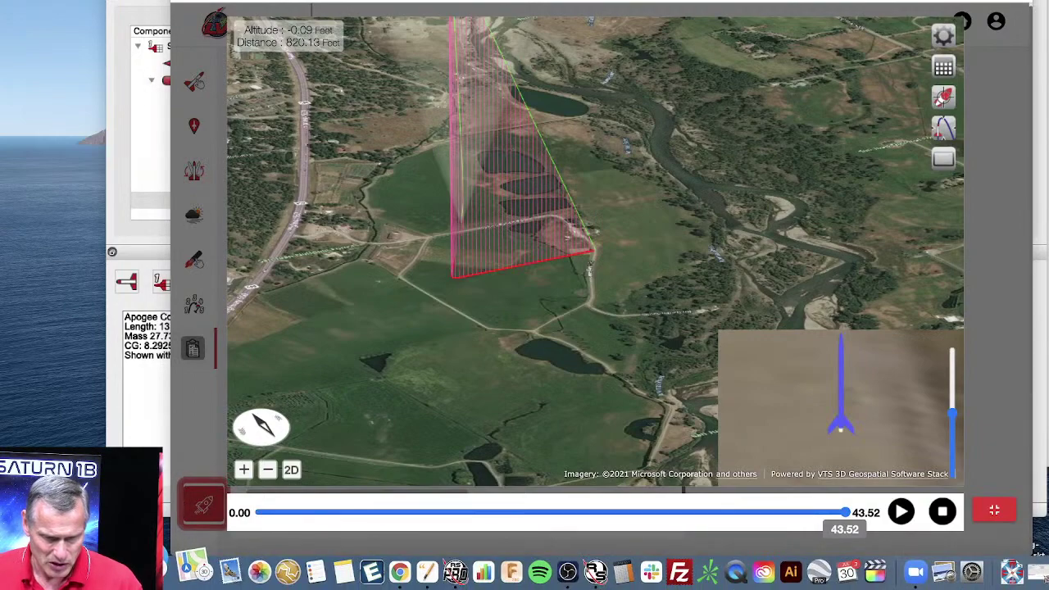
Switch to the browser with the Apogee Components website and open the Launch Visualizer Beta Testers Wanted page from the home page banner
{"action": "left_click", "coordinate": [230, 572]}
{"action": "scroll", "coordinate": [480, 117], "scroll_direction": "up", "scroll_amount": 15}
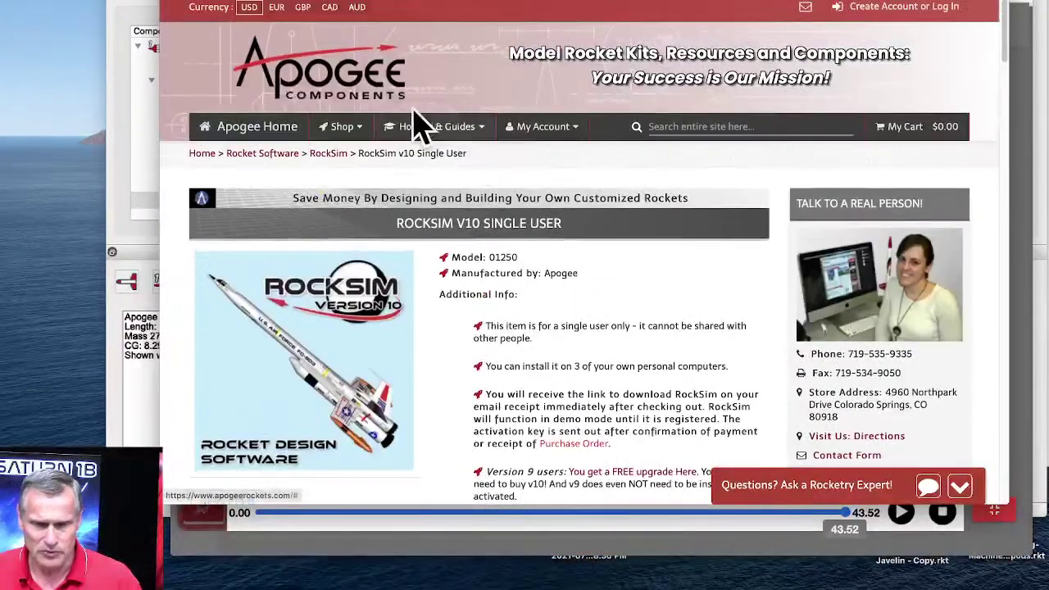
{"action": "left_click", "coordinate": [345, 115]}
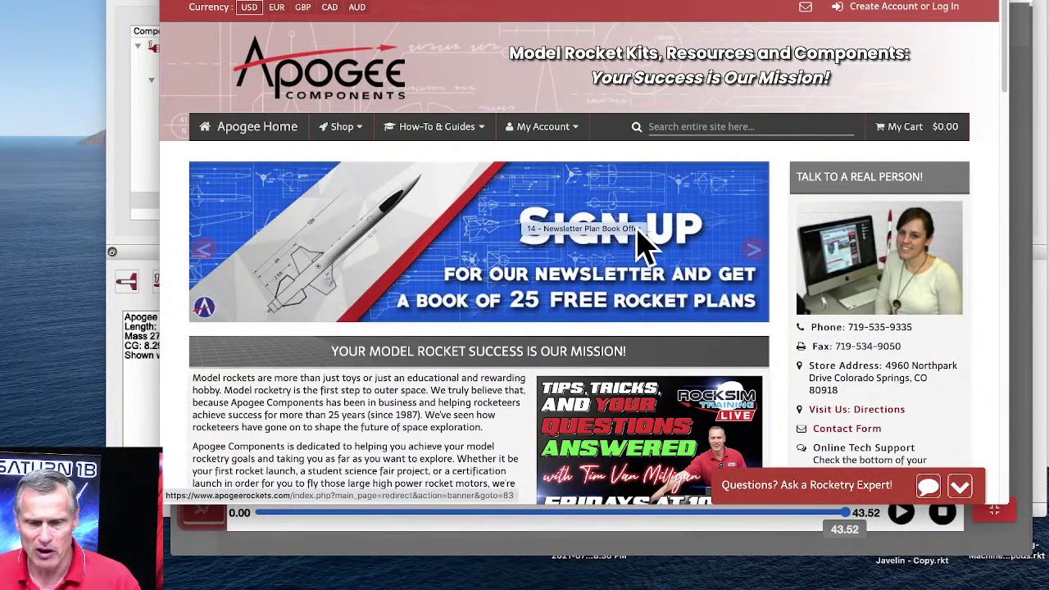
{"action": "left_click", "coordinate": [755, 250]}
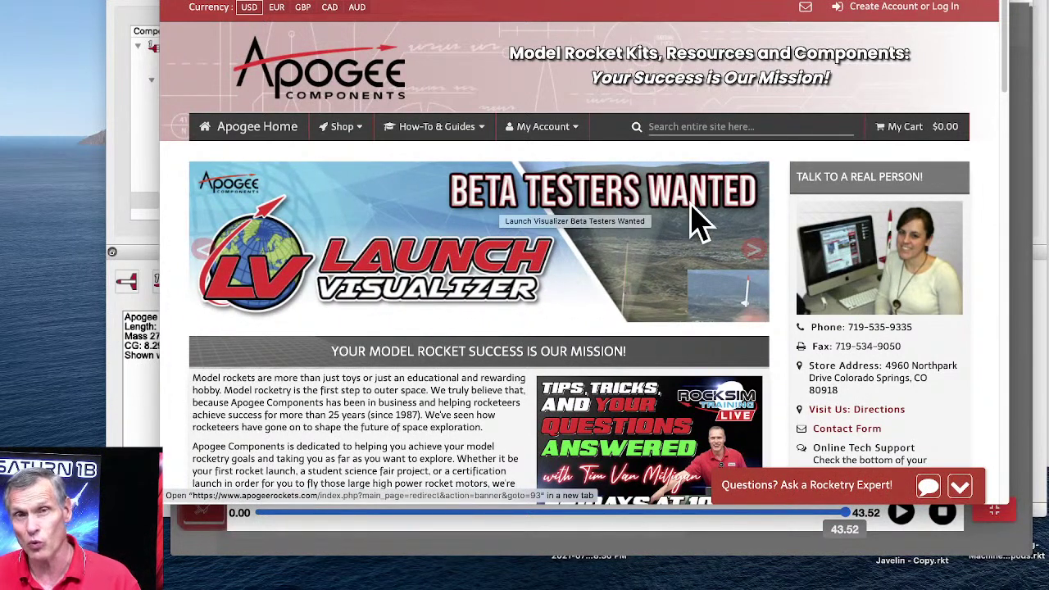
{"action": "left_click", "coordinate": [495, 236]}
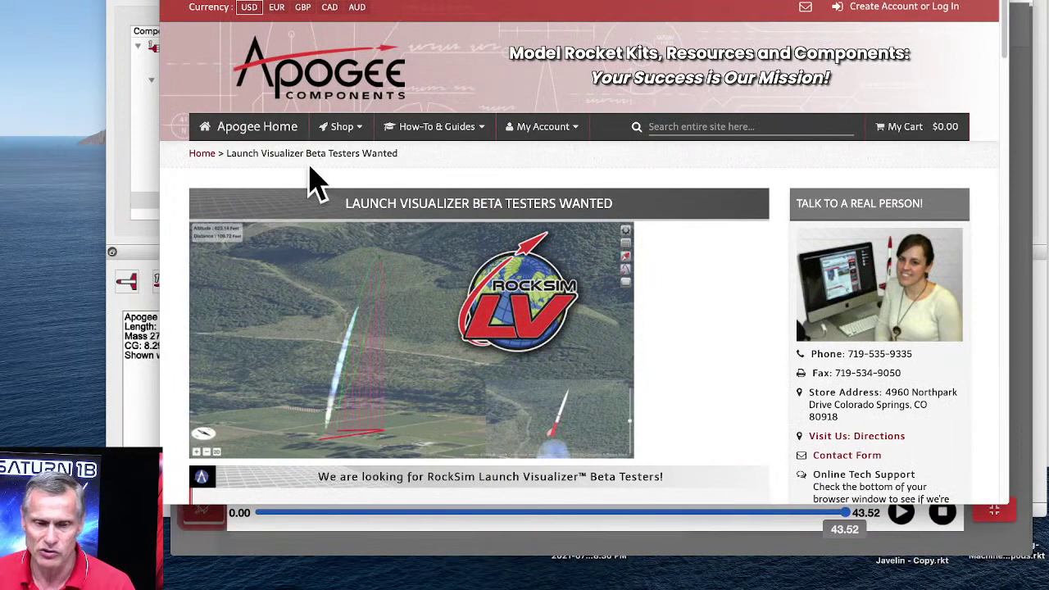
Read what the Launch Visualizer is, what a beta tester does and how to apply through the contact form
{"action": "scroll", "coordinate": [667, 269], "scroll_direction": "down", "scroll_amount": 2}
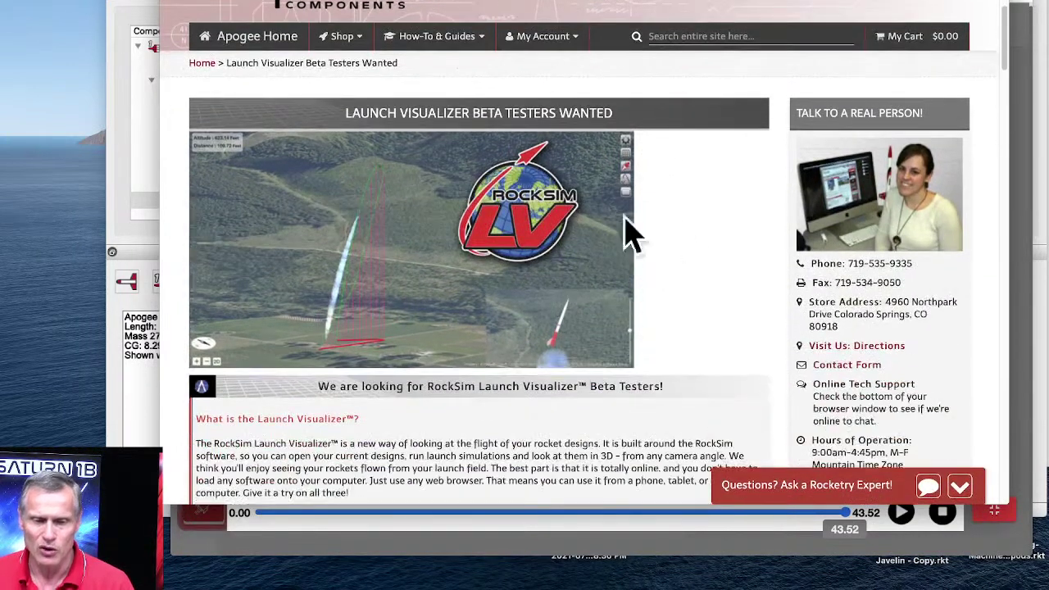
{"action": "scroll", "coordinate": [467, 299], "scroll_direction": "down", "scroll_amount": 4}
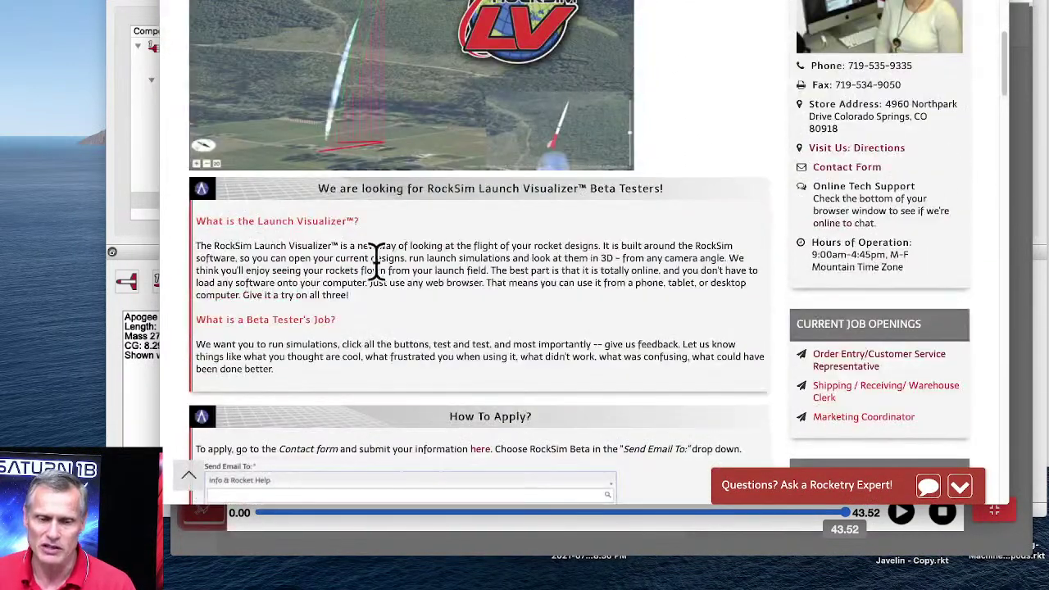
{"action": "scroll", "coordinate": [442, 215], "scroll_direction": "down", "scroll_amount": 3}
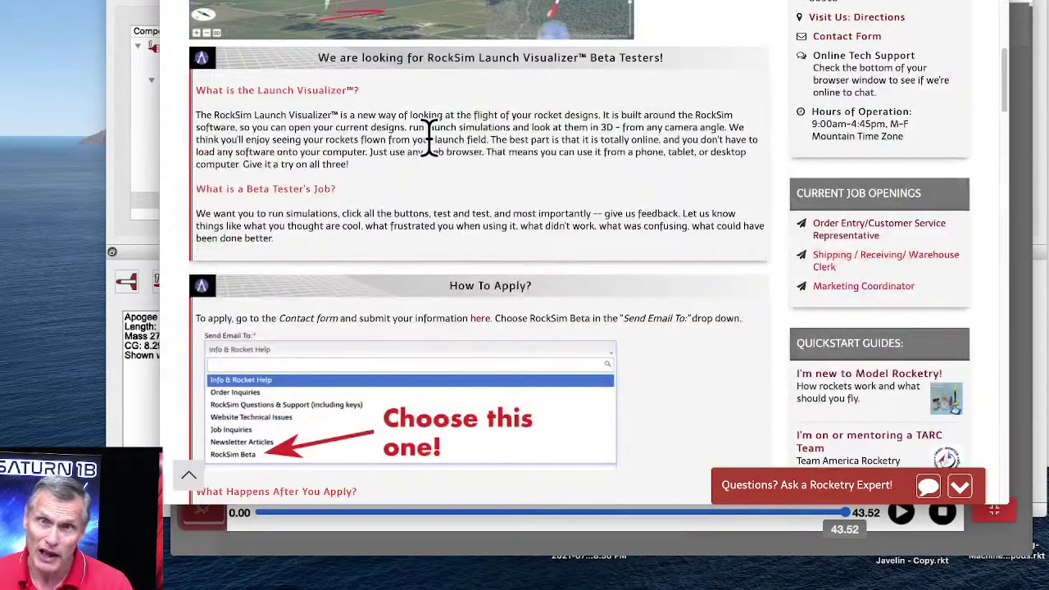
{"action": "scroll", "coordinate": [429, 137], "scroll_direction": "down", "scroll_amount": 1}
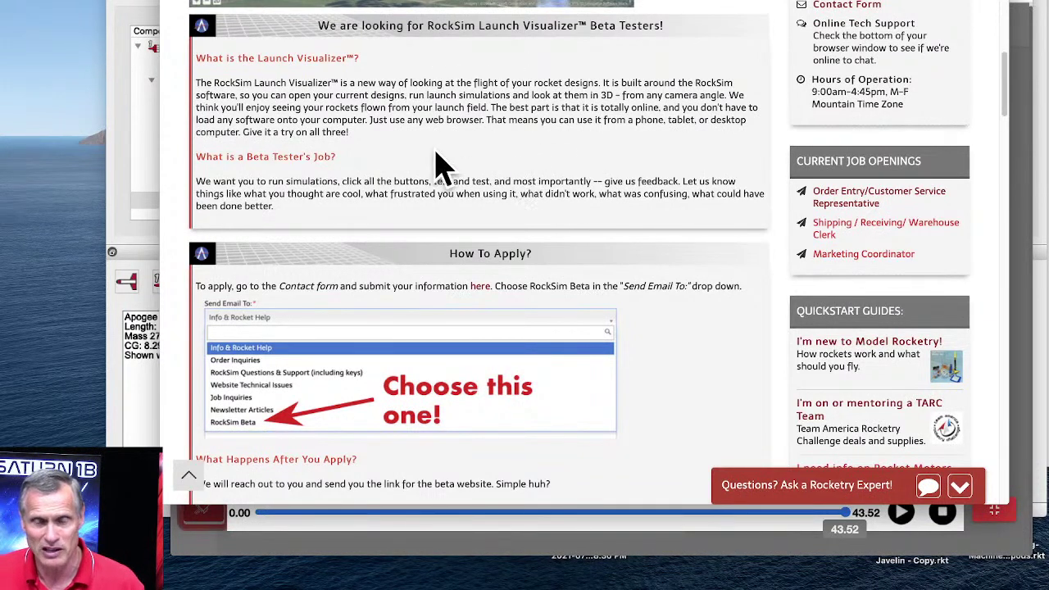
{"action": "scroll", "coordinate": [467, 168], "scroll_direction": "down", "scroll_amount": 2}
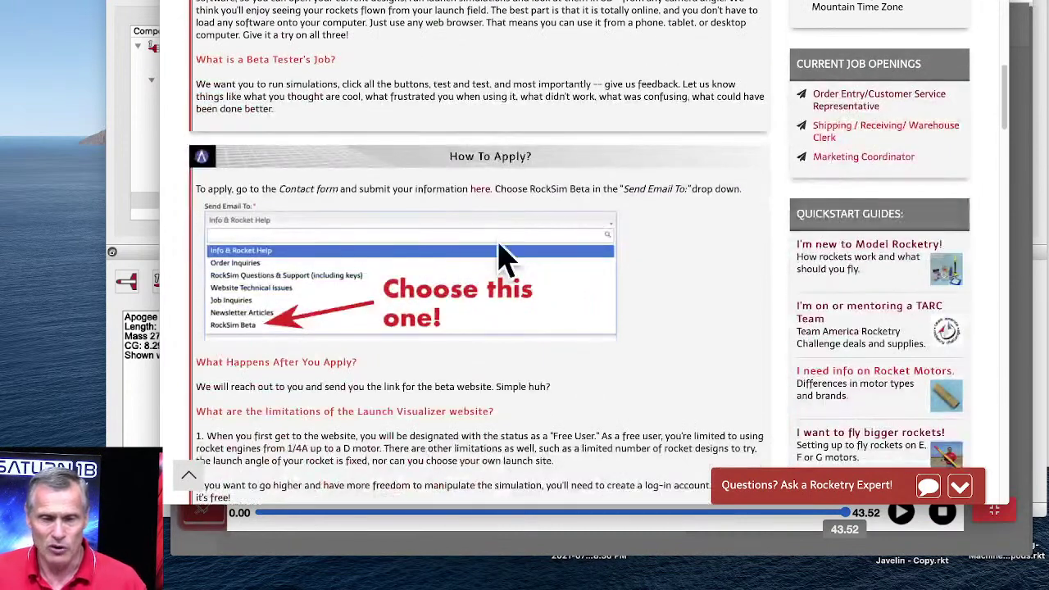
{"action": "scroll", "coordinate": [573, 225], "scroll_direction": "down", "scroll_amount": 1}
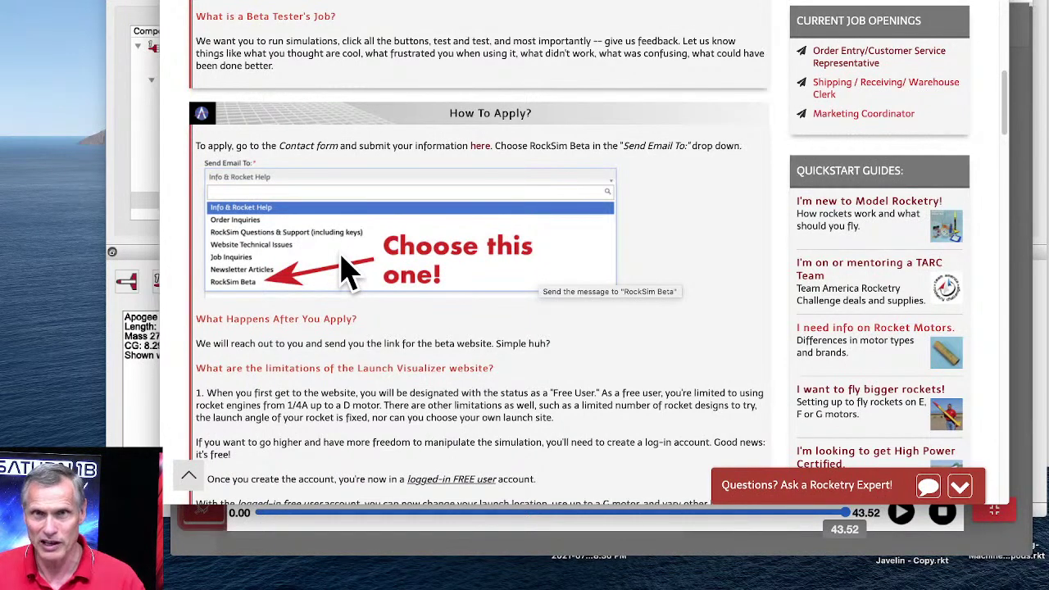
Read the Launch Visualizer website's limitations for free users, logged-in free users and gold members
{"action": "scroll", "coordinate": [353, 238], "scroll_direction": "down", "scroll_amount": 5}
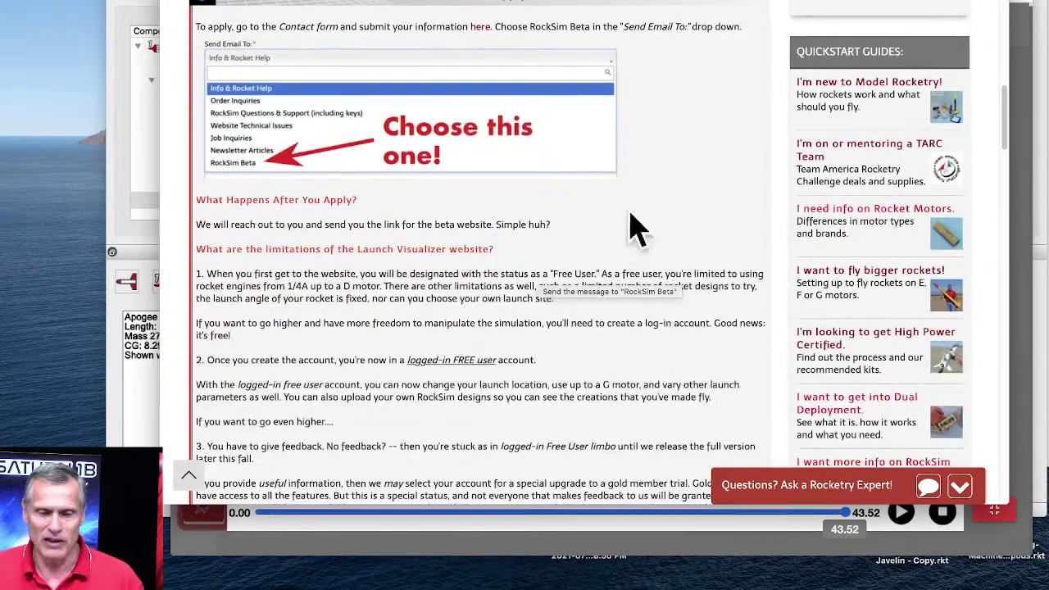
{"action": "scroll", "coordinate": [651, 205], "scroll_direction": "down", "scroll_amount": 4}
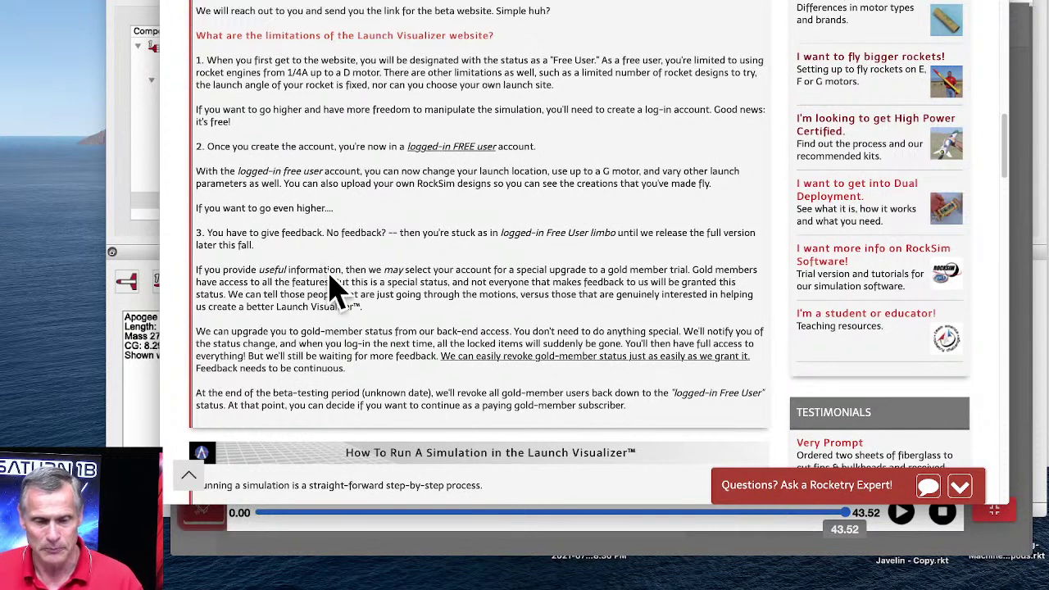
{"action": "scroll", "coordinate": [287, 221], "scroll_direction": "down", "scroll_amount": 1}
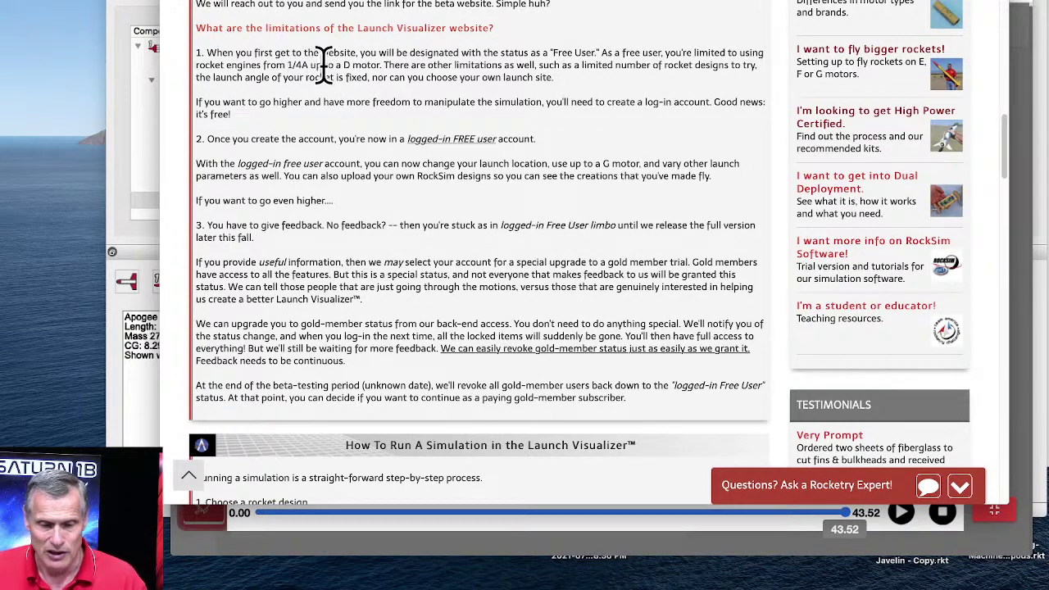
{"action": "scroll", "coordinate": [375, 136], "scroll_direction": "down", "scroll_amount": 3}
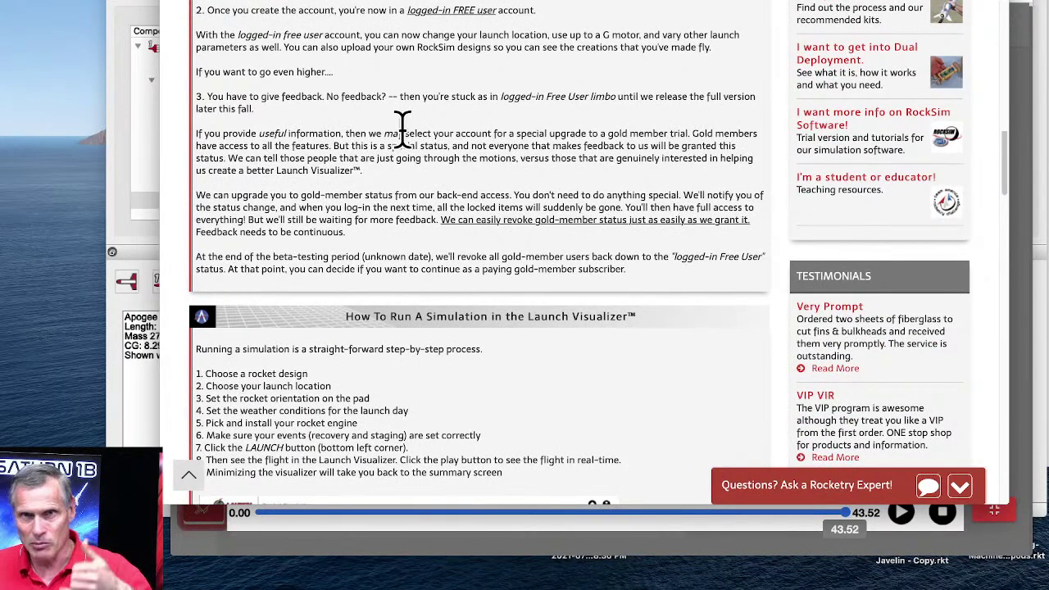
Review the illustrated instructions for running a simulation in the Launch Visualizer, then return to the beginning of the page
{"action": "scroll", "coordinate": [452, 141], "scroll_direction": "down", "scroll_amount": 3}
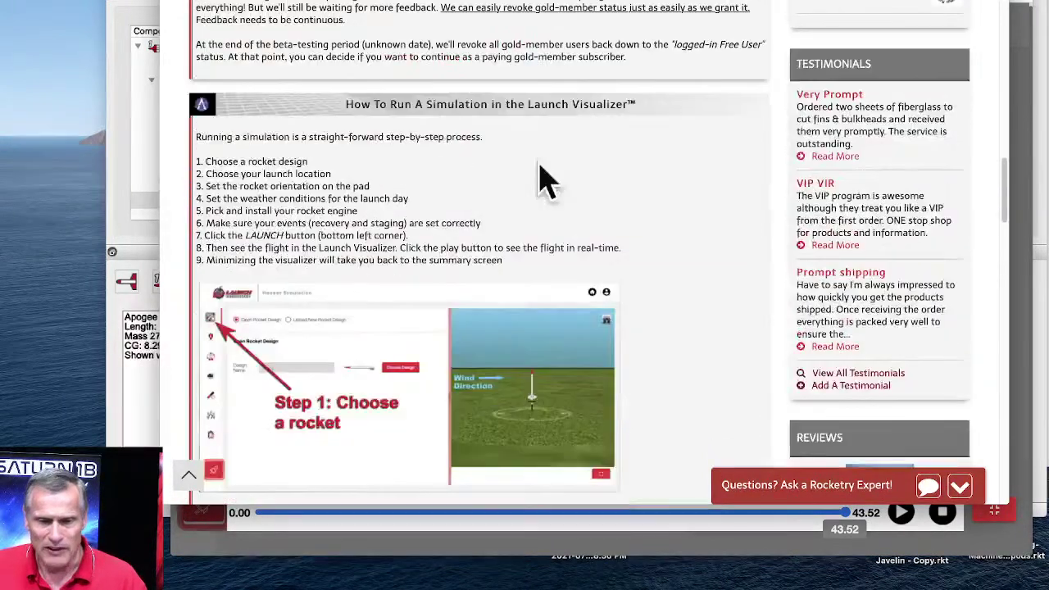
{"action": "scroll", "coordinate": [484, 188], "scroll_direction": "down", "scroll_amount": 2}
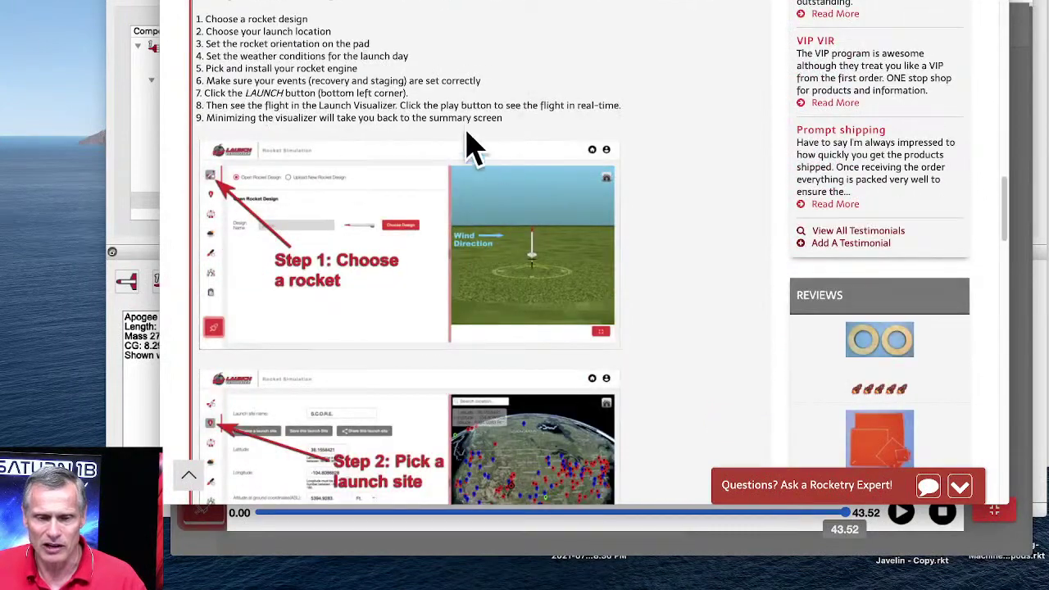
{"action": "scroll", "coordinate": [451, 171], "scroll_direction": "down", "scroll_amount": 4}
{"action": "scroll", "coordinate": [446, 164], "scroll_direction": "down", "scroll_amount": 4}
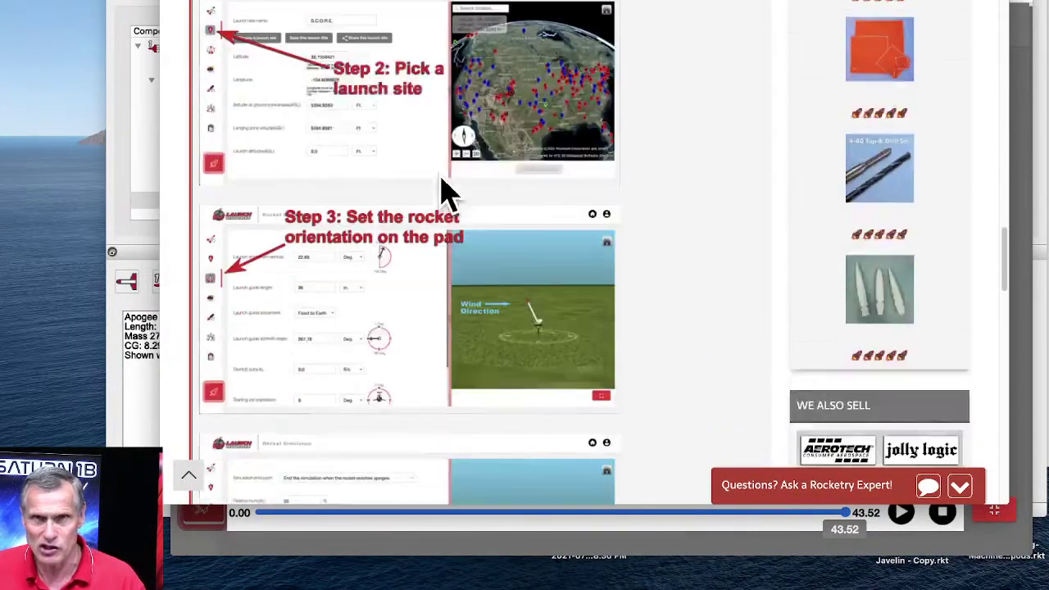
{"action": "scroll", "coordinate": [445, 194], "scroll_direction": "down", "scroll_amount": 1}
{"action": "scroll", "coordinate": [442, 182], "scroll_direction": "down", "scroll_amount": 1}
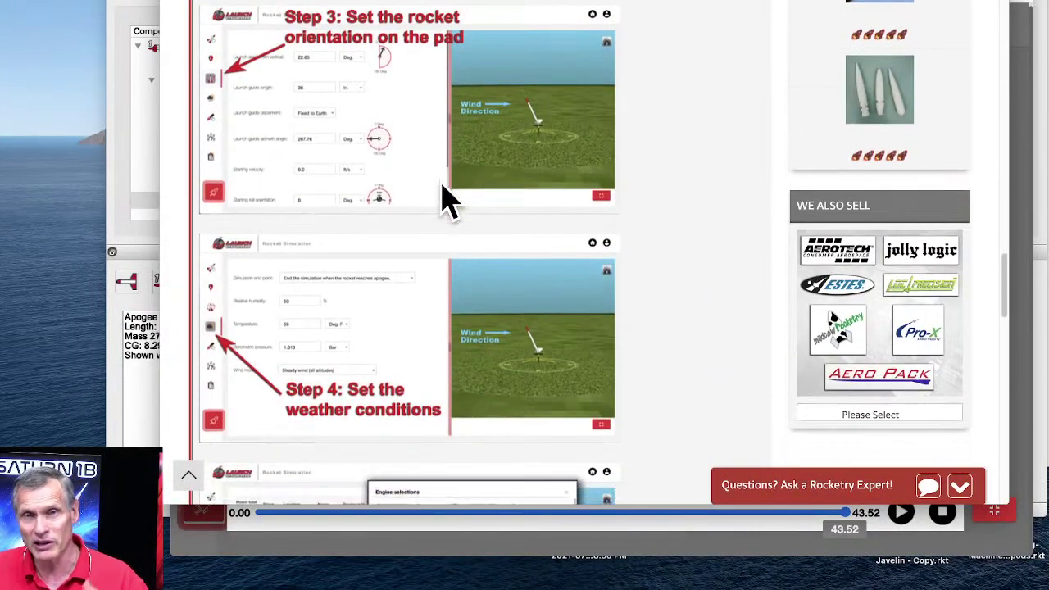
{"action": "scroll", "coordinate": [440, 180], "scroll_direction": "down", "scroll_amount": 1}
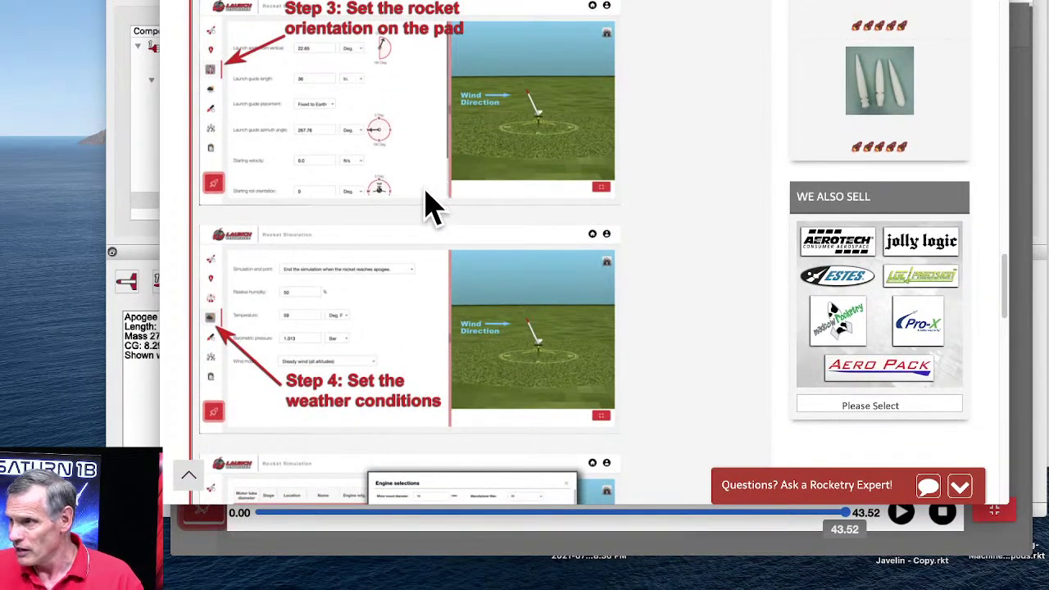
{"action": "scroll", "coordinate": [639, 212], "scroll_direction": "up", "scroll_amount": 1}
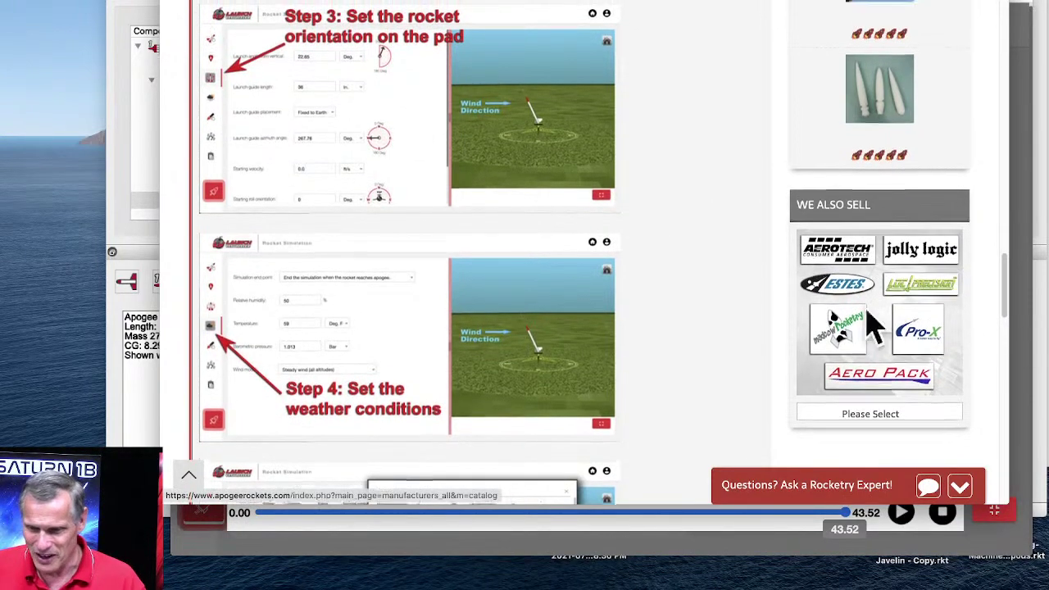
{"action": "scroll", "coordinate": [712, 257], "scroll_direction": "up", "scroll_amount": 20}
{"action": "scroll", "coordinate": [694, 282], "scroll_direction": "down", "scroll_amount": 4}
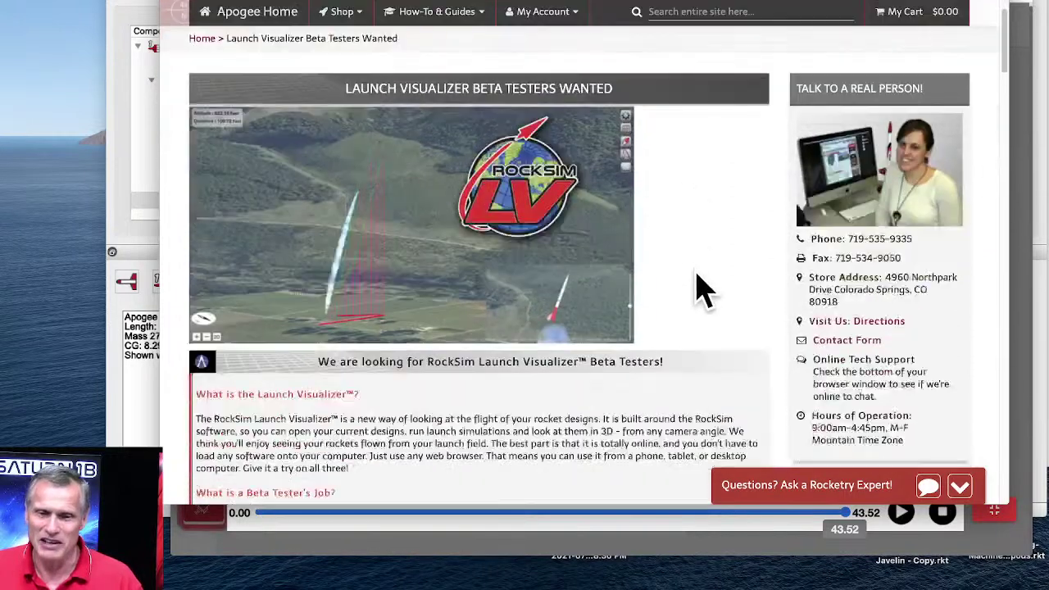